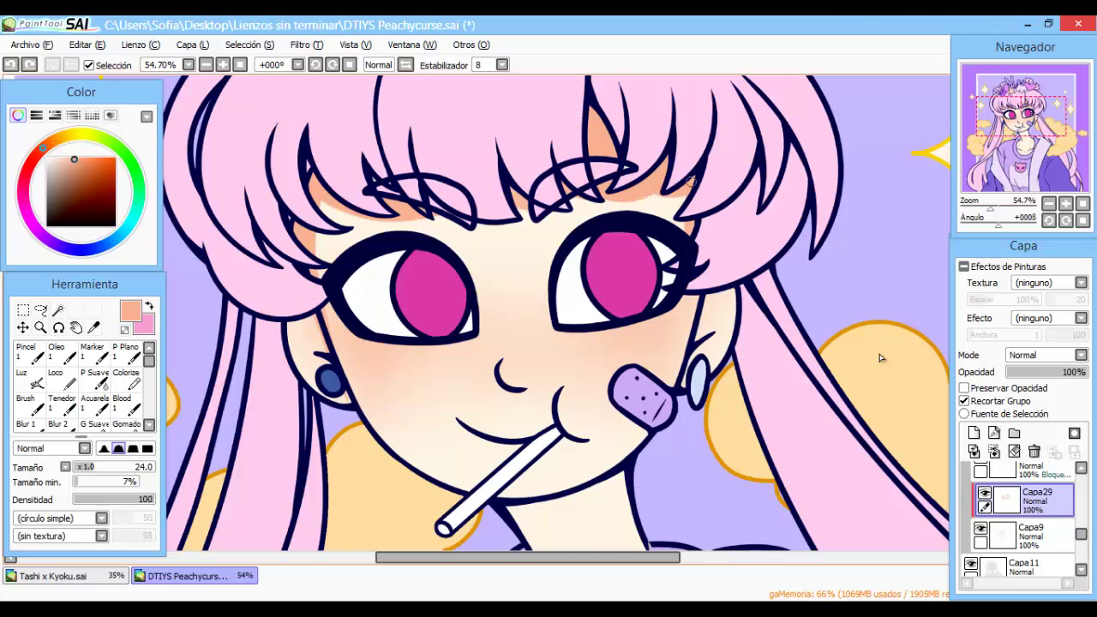
Shade the upper ear and the adjoining edge of the face with peach shadow on layer Capa29.
left_click_drag(710, 297, 709, 321)
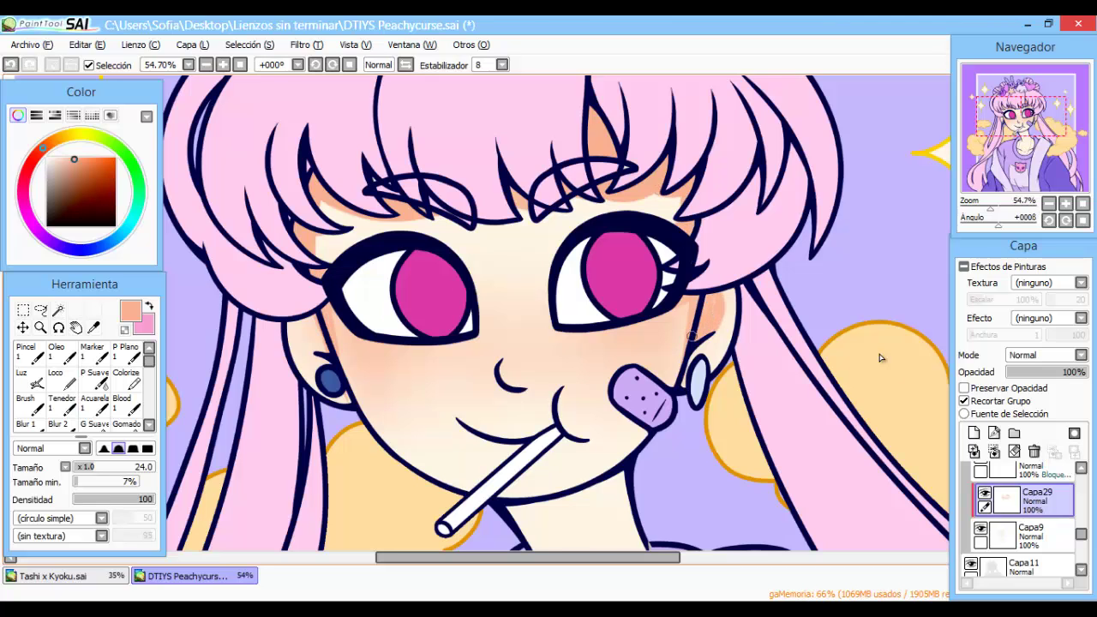
key("ctrl+z")
scroll(882, 357, "down", 2)
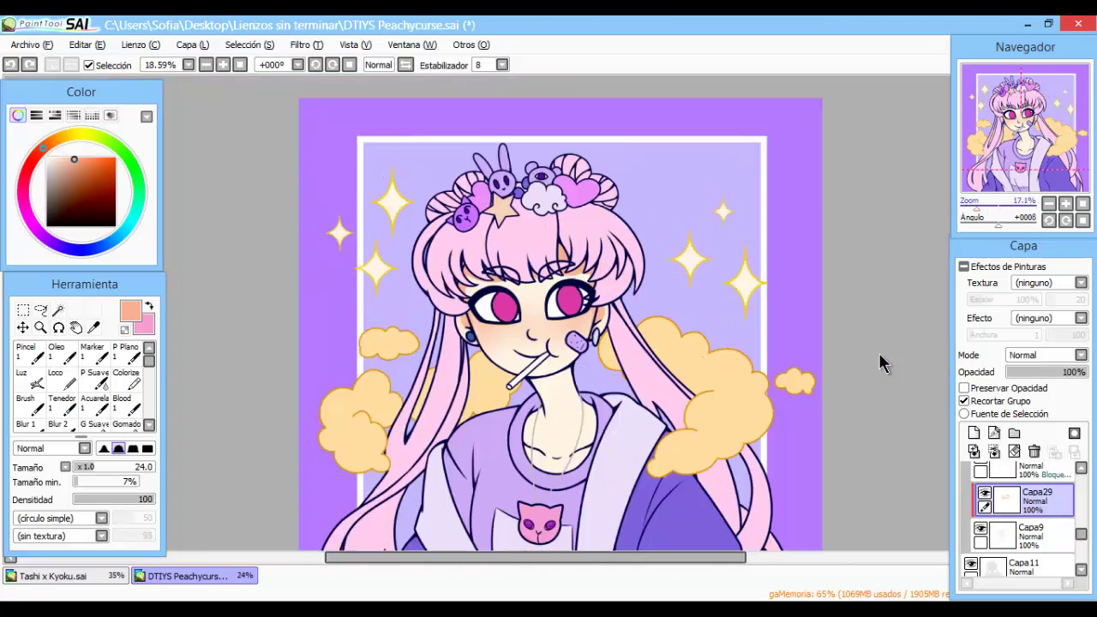
scroll(881, 358, "up", 4)
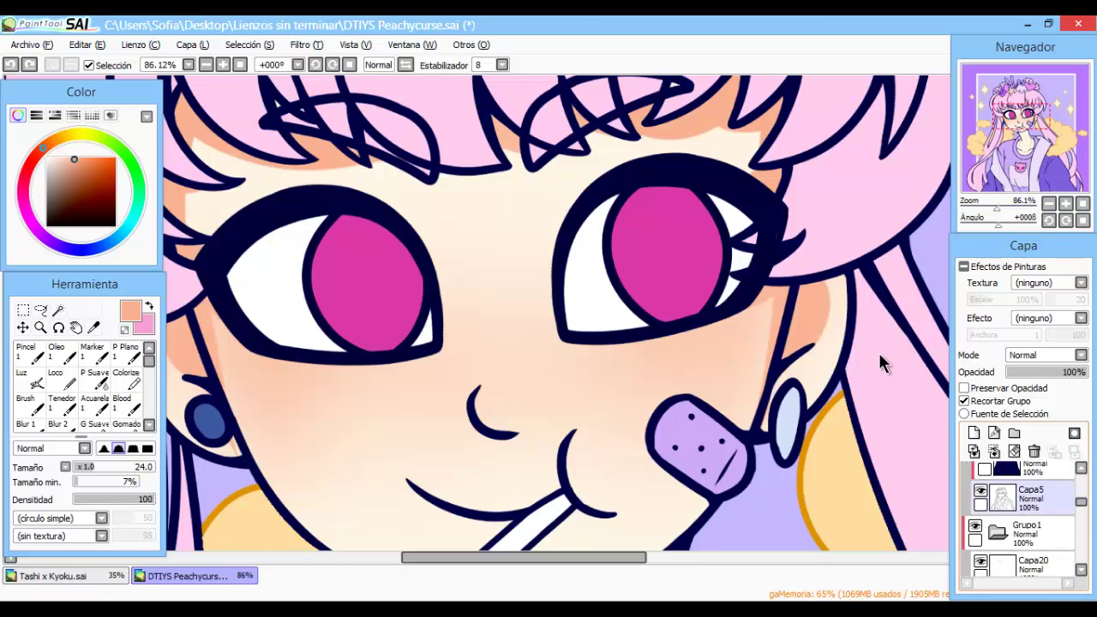
Redraw the nose as a small U-shaped curve in dark blue on line art layer Capa5.
key("b")
left_click(262, 472, "alt")
key("n")
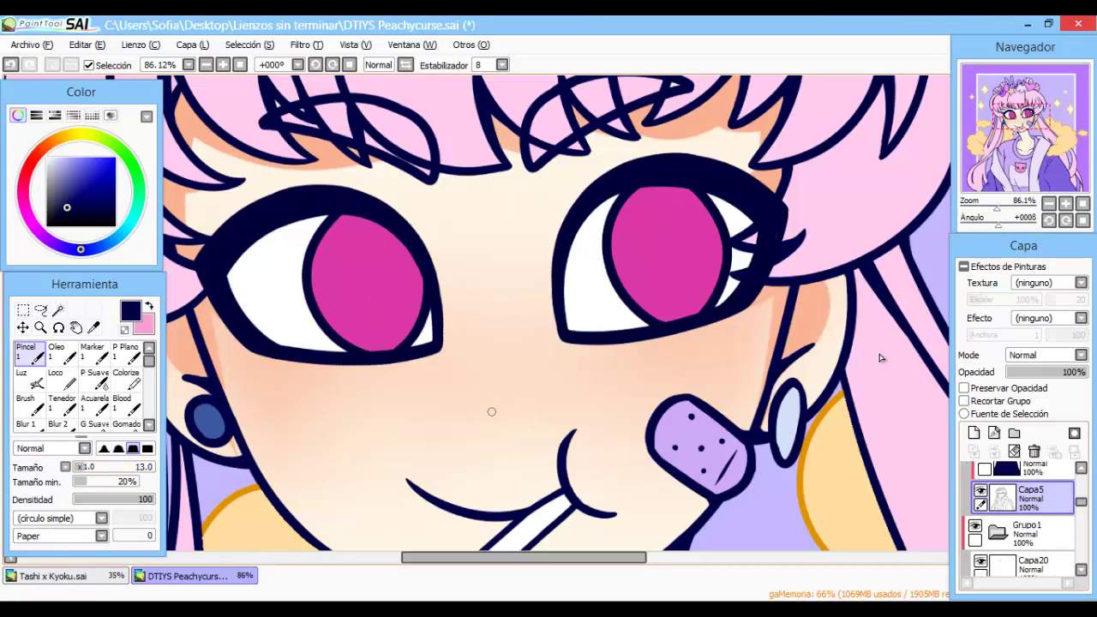
scroll(880, 358, "down", 2)
scroll(881, 362, "up", 3)
scroll(883, 363, "down", 5)
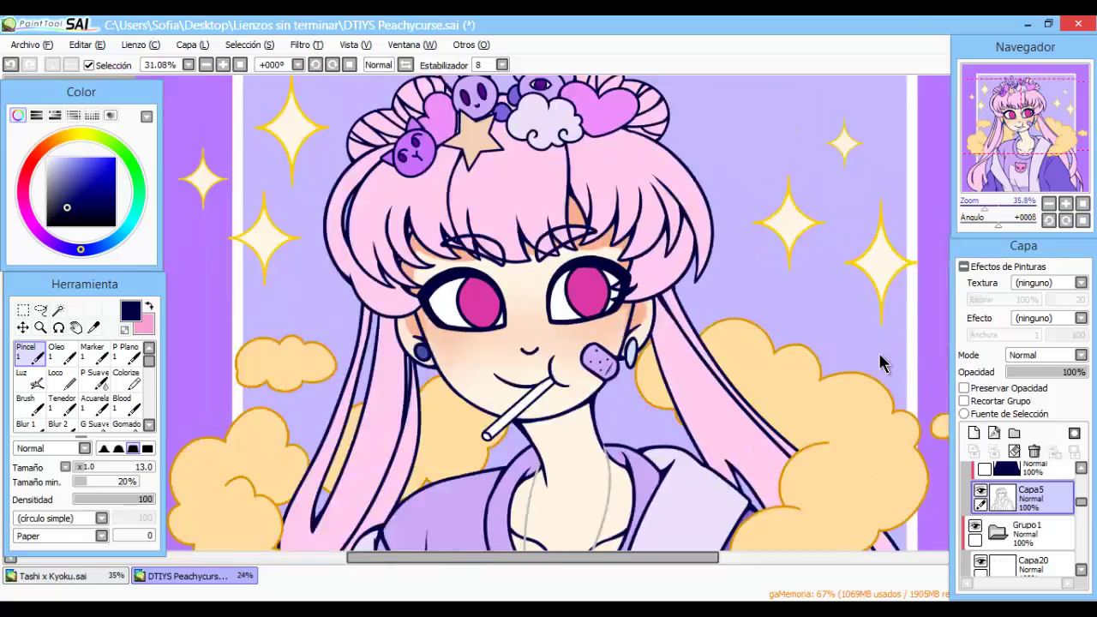
scroll(884, 362, "up", 3)
Adjust the new nose line's size with a scale transform.
key("ctrl+t")
scroll(879, 354, "down", 2)
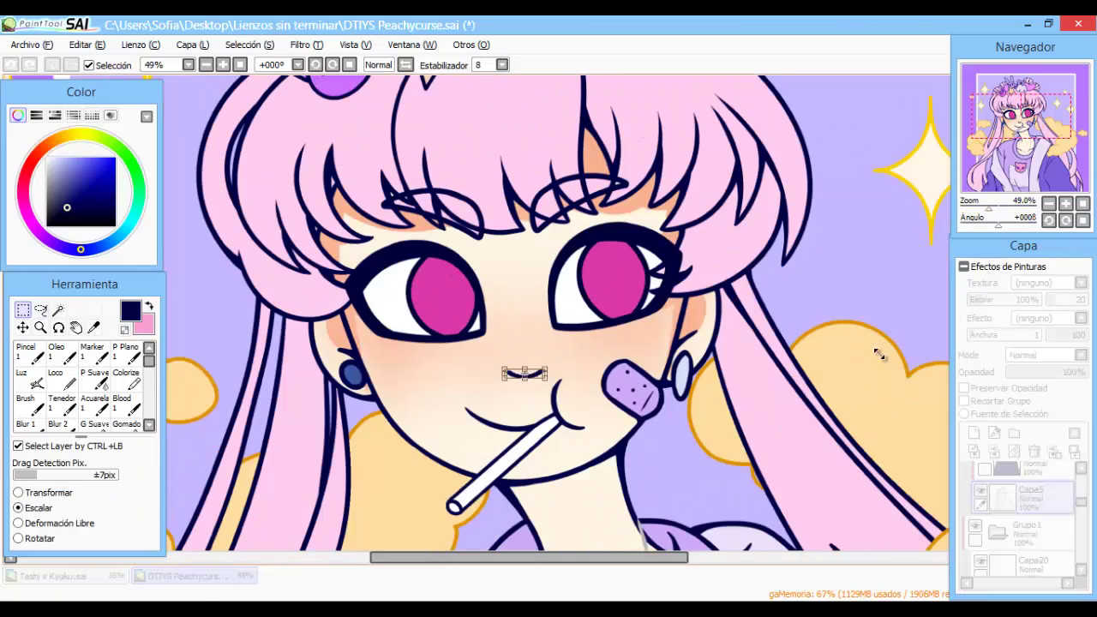
key("Return")
scroll(879, 353, "up", 1)
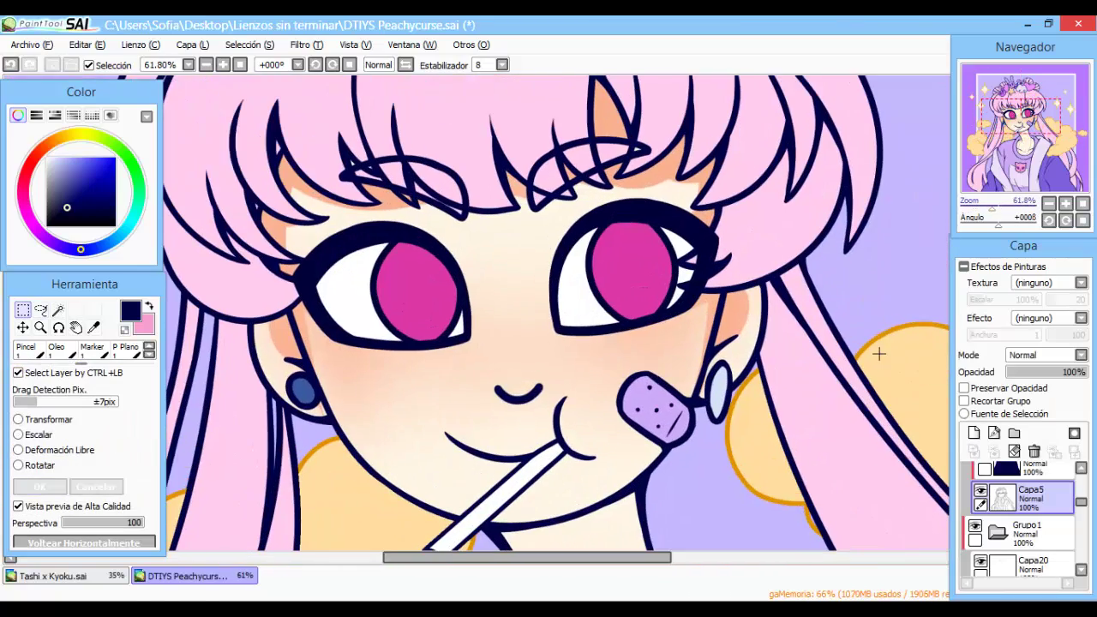
Paint a peach shadow on layer Capa29 across the neck below the chin and down one side of the chest with a size 24 brush.
left_click(879, 353, "ctrl")
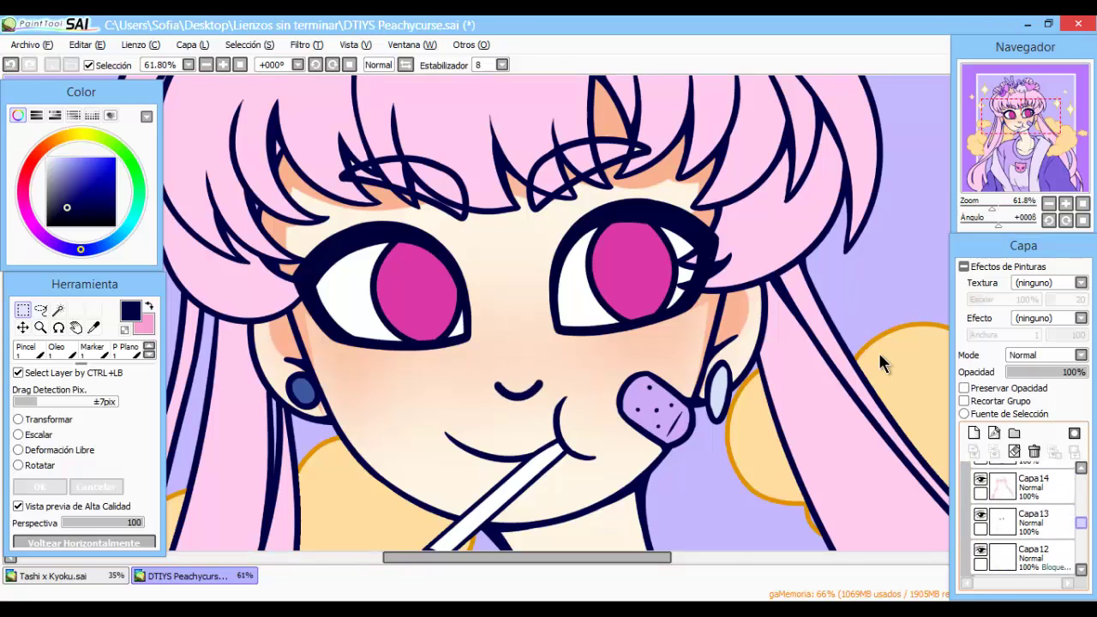
scroll(879, 352, "down", 3)
key("b")
mouse_move(600, 326)
left_mouse_down()
mouse_move(695, 368)
mouse_move(736, 347)
mouse_move(634, 386)
mouse_move(789, 403)
mouse_move(801, 504)
left_mouse_up()
left_click_drag(779, 517, 624, 363)
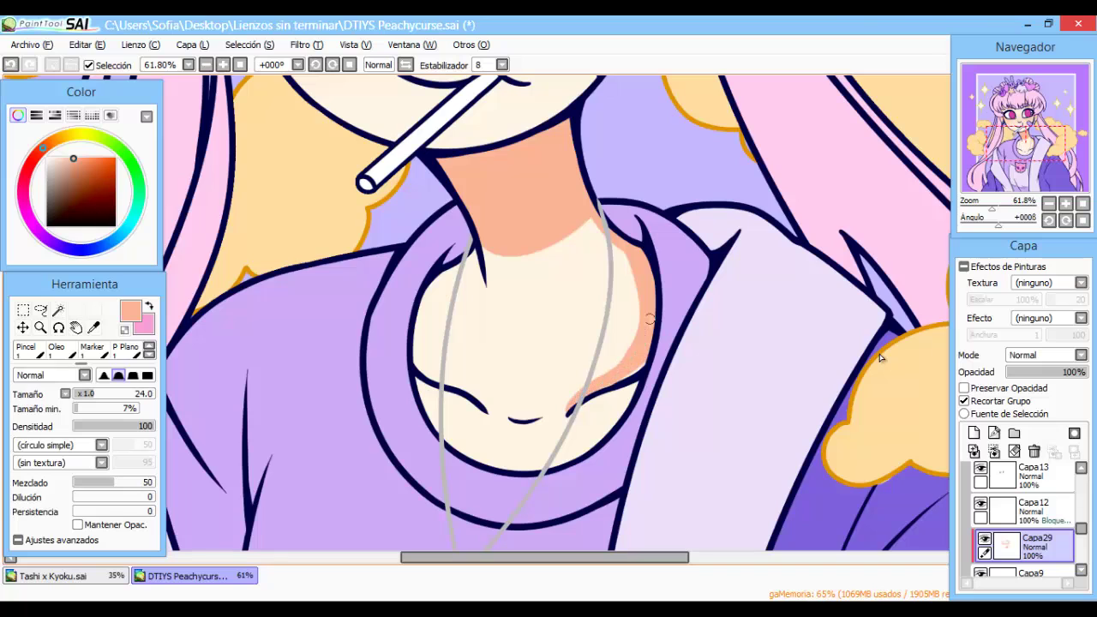
Shade the other side of the chest, the skin beneath the collarbones and the hollow between them with peach.
left_click_drag(473, 253, 476, 360)
mouse_move(470, 313)
left_mouse_down()
mouse_move(470, 370)
mouse_move(428, 382)
left_mouse_up()
left_click_drag(467, 253, 433, 352)
mouse_move(428, 304)
left_mouse_down()
mouse_move(455, 381)
mouse_move(433, 424)
left_mouse_up()
left_click_drag(630, 402, 596, 441)
left_click_drag(519, 405, 528, 416)
left_click_drag(482, 246, 517, 541)
mouse_move(497, 297)
left_mouse_down()
mouse_move(518, 310)
mouse_move(496, 290)
left_mouse_up()
Paint peach shadows on the nose, along the smile and on the bulging cheek, and soften them with the Blur 2 brush.
key("Page_Up")
left_click_drag(359, 388, 393, 404)
mouse_move(600, 360)
left_mouse_down()
mouse_move(548, 283)
mouse_move(881, 355)
left_mouse_up()
key("b")
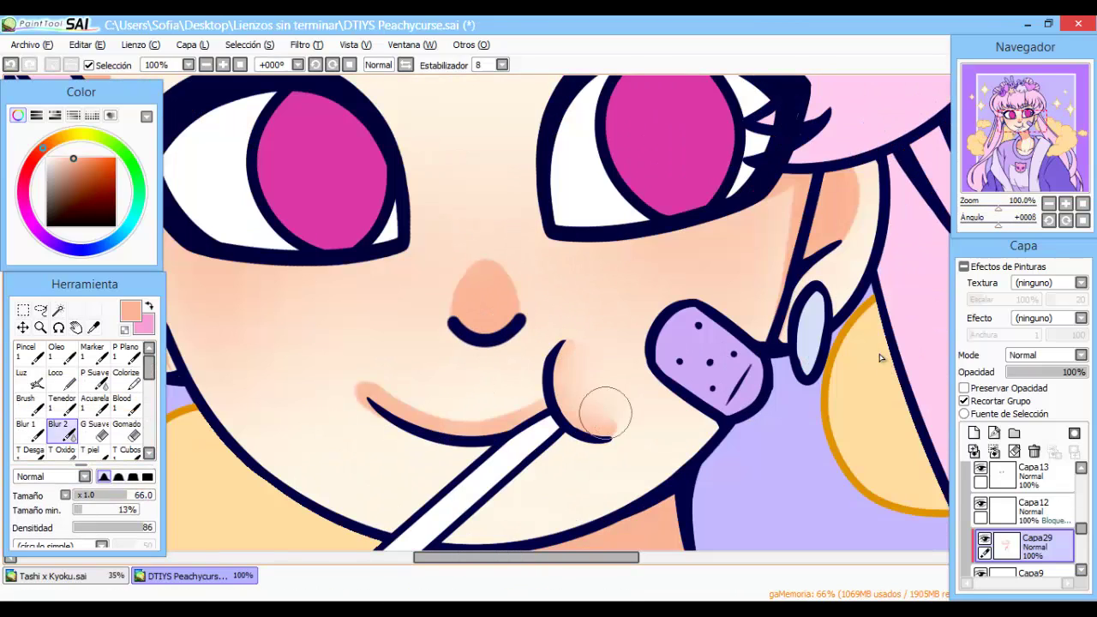
key("Page_Up")
left_click_drag(434, 245, 441, 368)
Soften the edges of the peach shadows on the chest and collarbone area with the Blur 2 brush at size 66.
key("Page_Down")
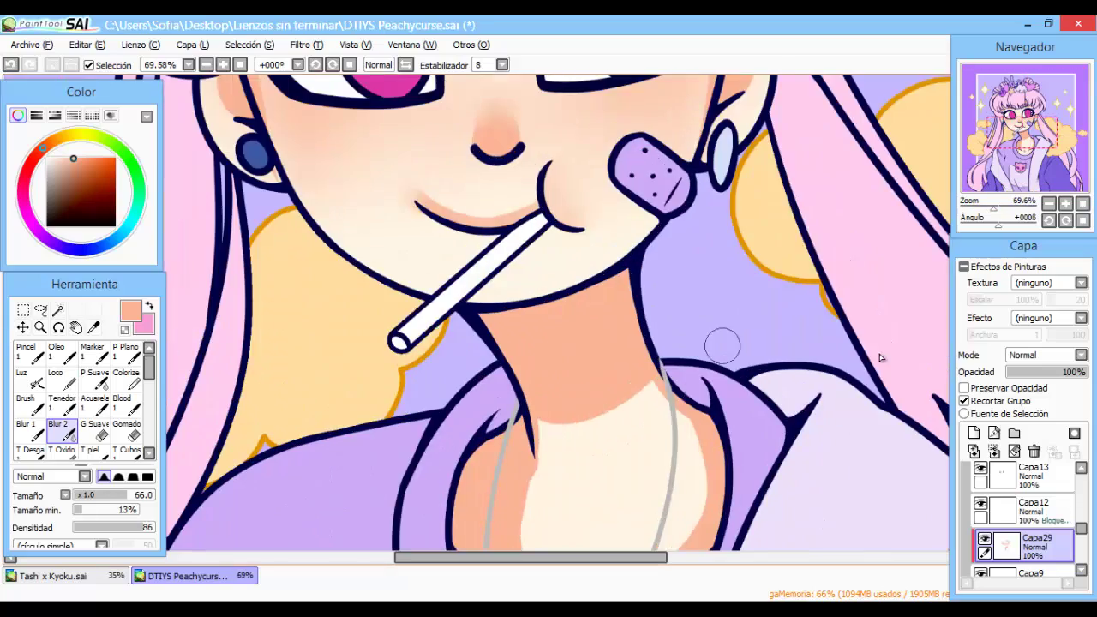
left_click_drag(722, 342, 734, 314)
left_click_drag(561, 248, 561, 338)
key("Page_Up")
left_click_drag(879, 85, 879, 352)
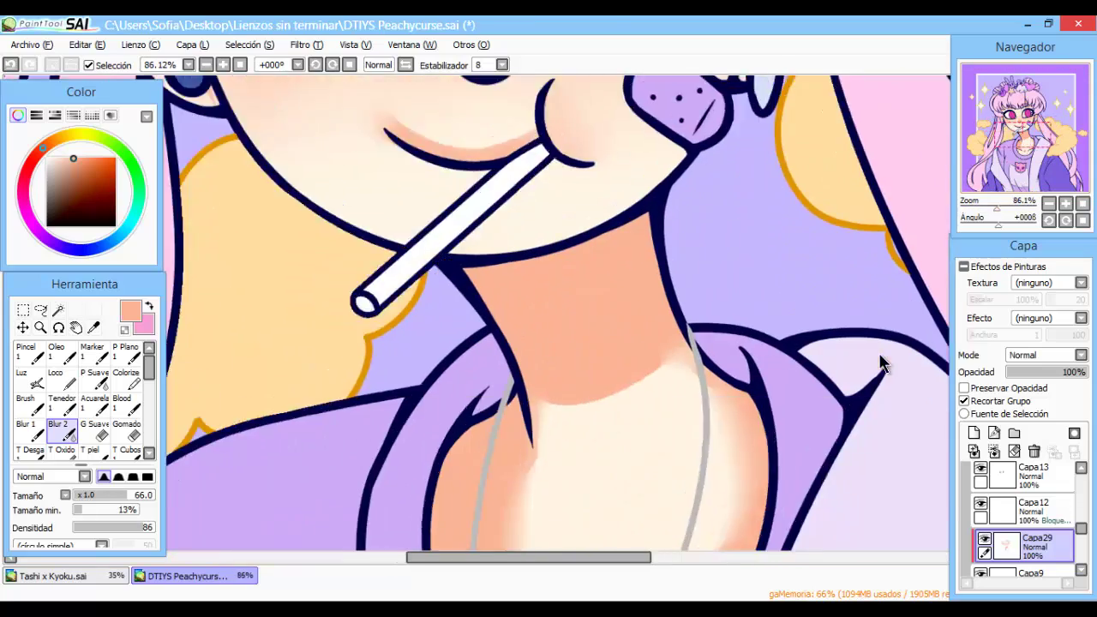
left_click_drag(154, 121, 263, 330)
Create clipped layer Capa30 and paint darker coral shadows under the fringe, at the outer eye corners and in the ears.
key("ctrl+shift+n")
key("b")
left_click(260, 128, "alt")
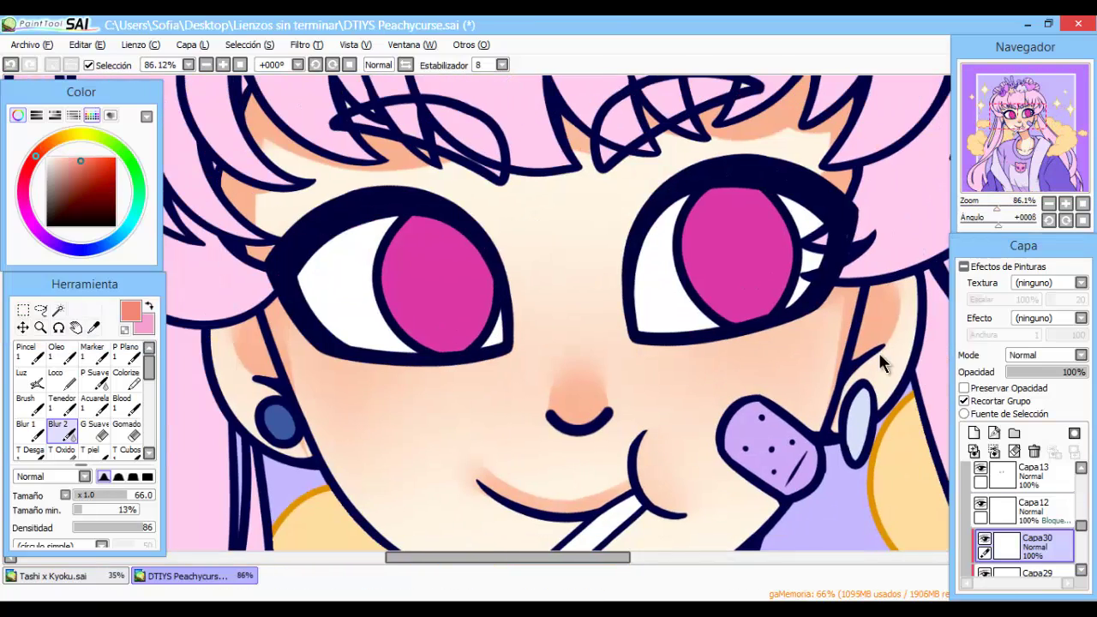
scroll(880, 353, "up", 4)
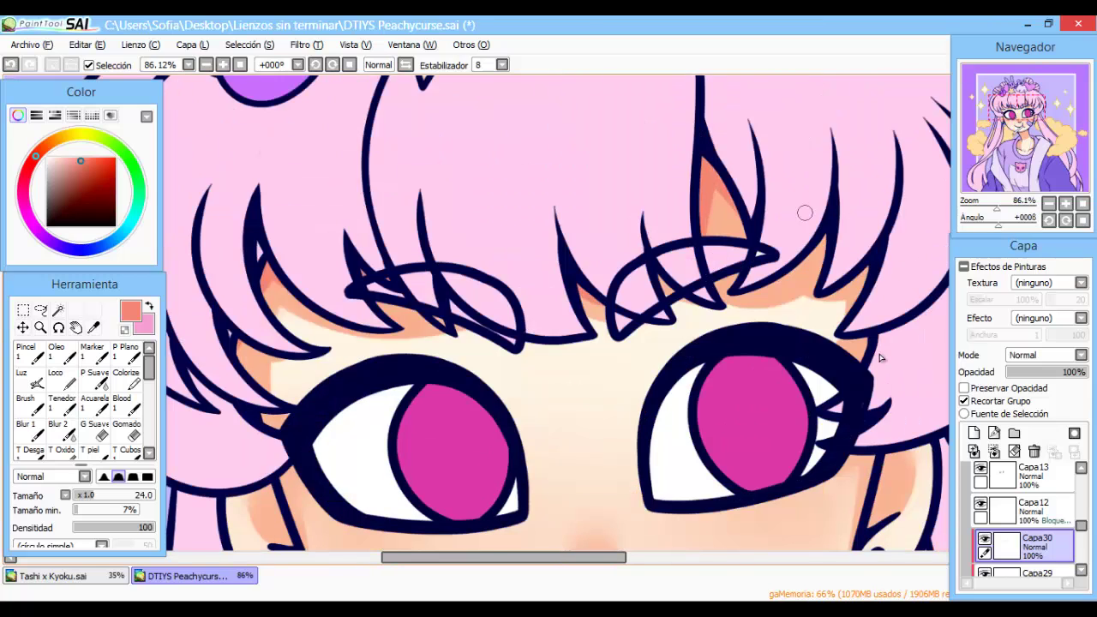
scroll(880, 357, "down", 6)
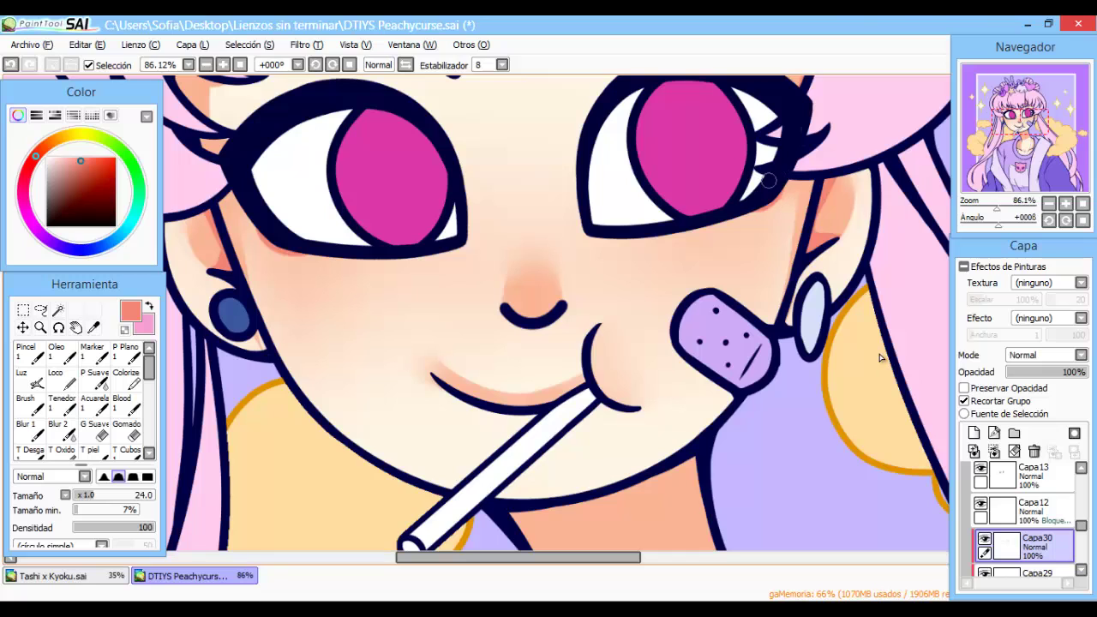
Paint coral shadows on the neck below the chin and along the chest beside the collar.
scroll(880, 357, "down", 3)
mouse_move(446, 360)
left_mouse_down()
mouse_move(560, 272)
mouse_move(412, 334)
left_mouse_up()
mouse_move(532, 283)
left_mouse_down()
mouse_move(447, 411)
mouse_move(563, 392)
mouse_move(421, 472)
mouse_move(412, 531)
left_mouse_up()
scroll(880, 358, "down", 4)
Soften the coral shadows on the chest, neck and face with the Blur 2 brush at size 66.
key("b")
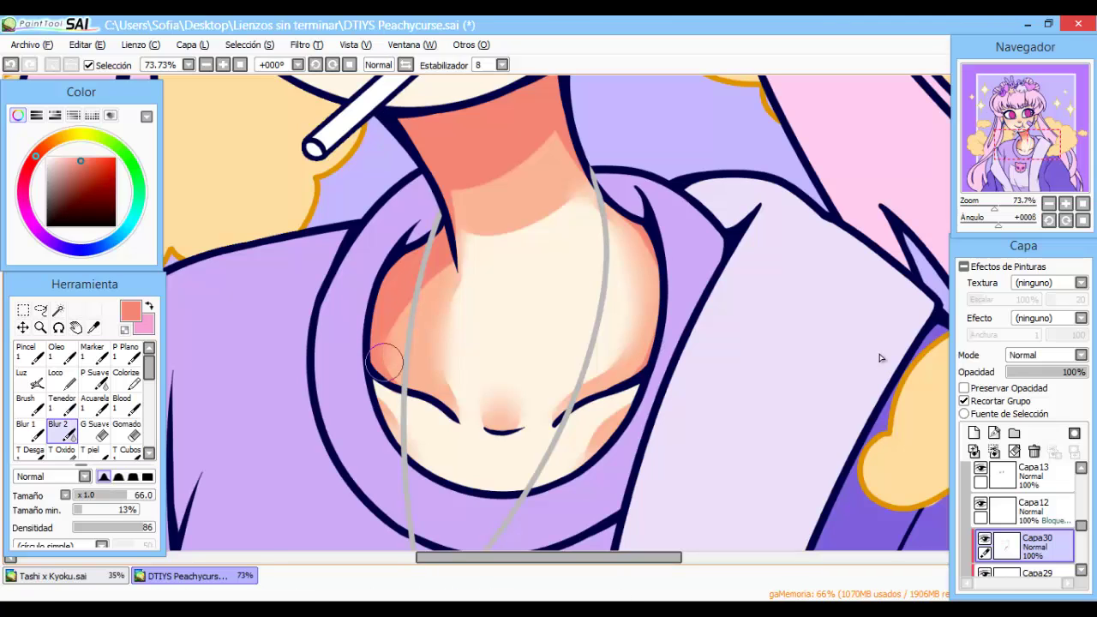
scroll(880, 357, "down", 3)
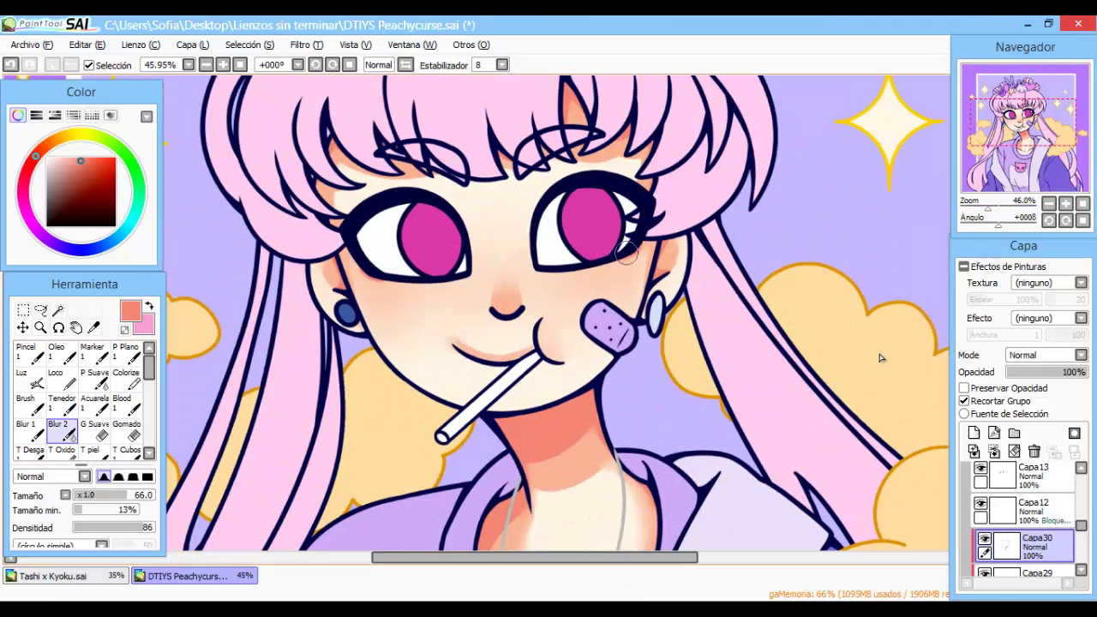
scroll(880, 357, "down", 3)
scroll(880, 357, "up", 4)
scroll(880, 357, "up", 3)
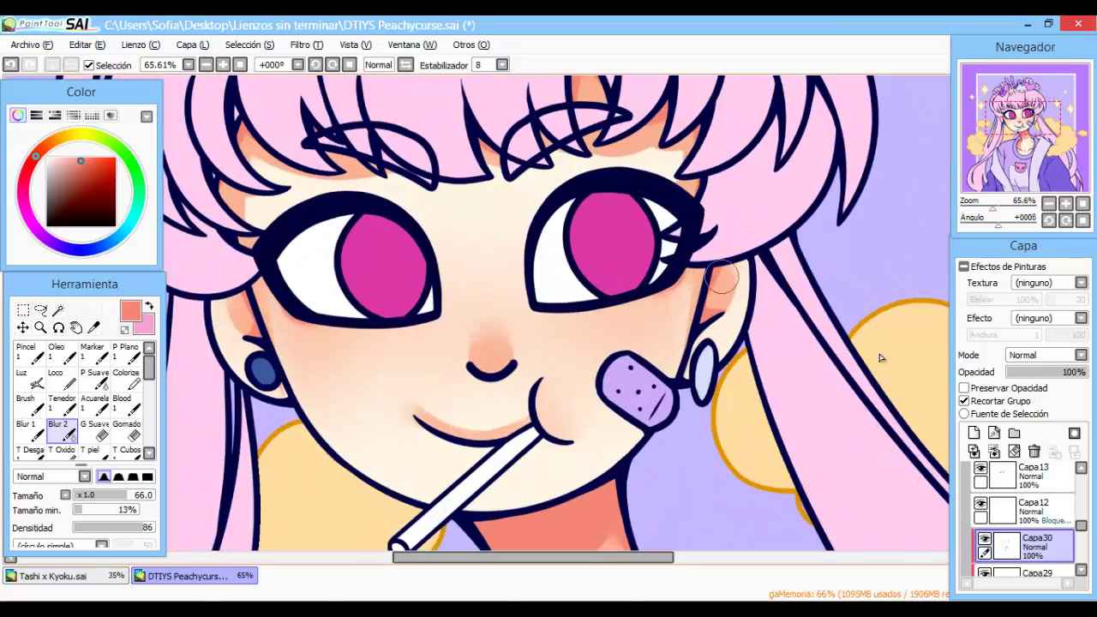
Add soft peach shading around the eyes and below the lower lip with the Luz brush.
key("l")
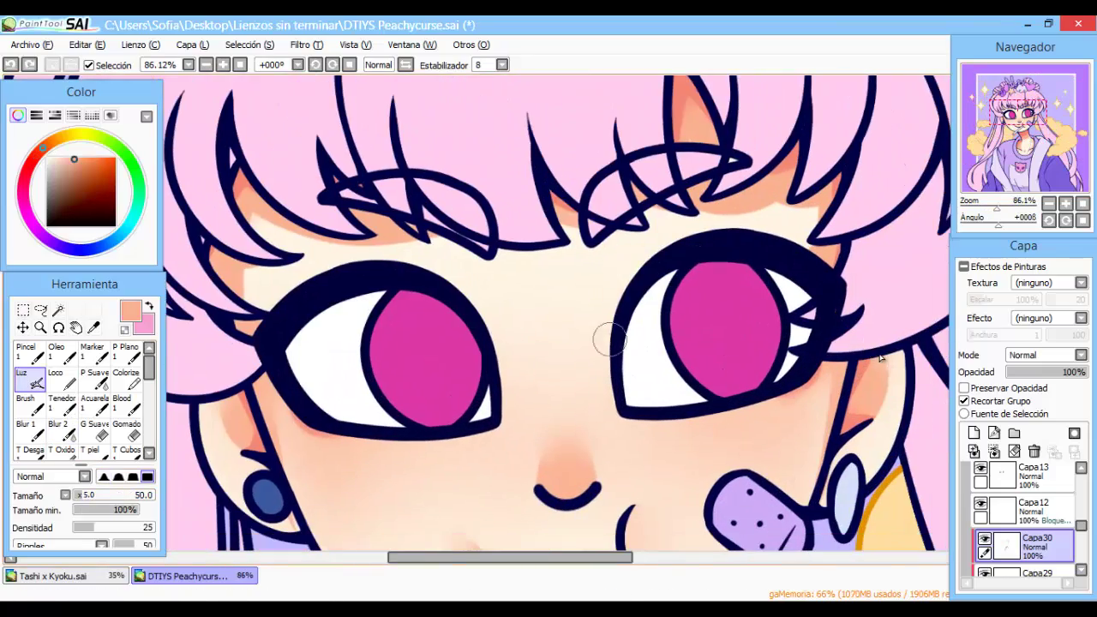
scroll(883, 364, "down", 4)
scroll(879, 356, "down", 2)
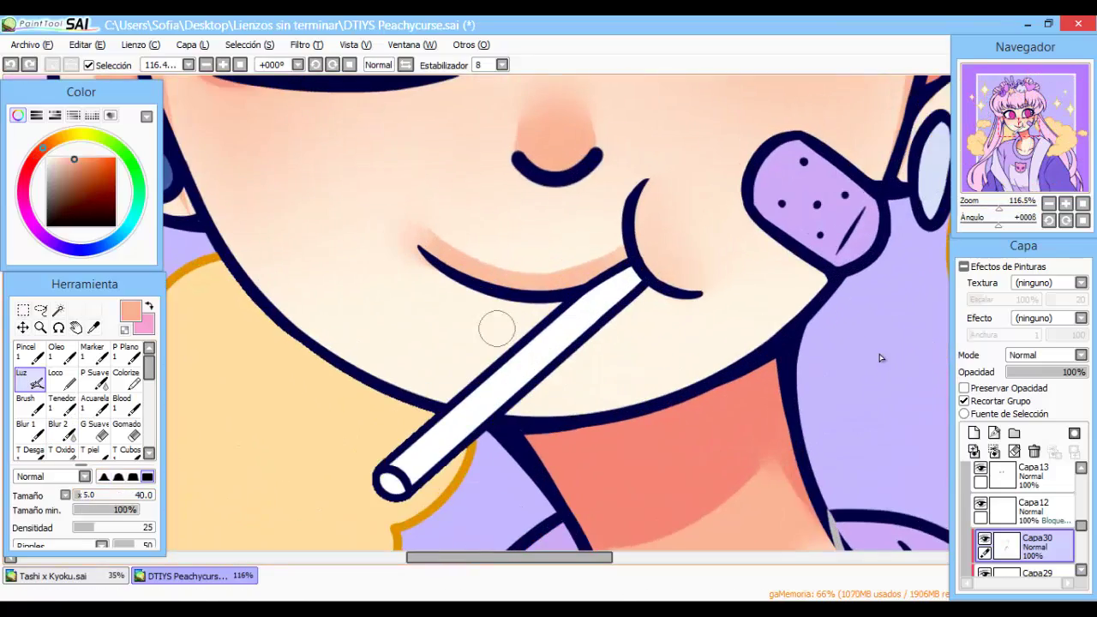
scroll(879, 353, "down", 3)
scroll(879, 352, "down", 2)
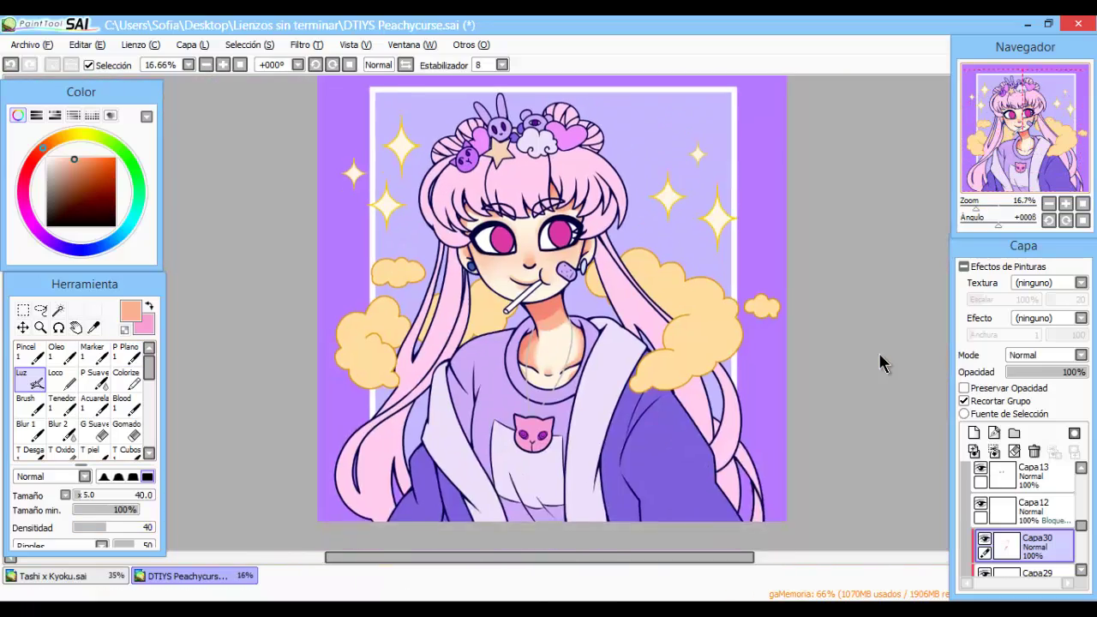
Paint thin peach contour shadows along the jawline and around the eyes with a size 15 brush.
scroll(879, 352, "up", 5)
key("c")
mouse_move(883, 365)
left_mouse_down()
mouse_move(858, 258)
mouse_move(772, 215)
mouse_move(881, 359)
left_mouse_up()
key("Delete")
key("Delete")
key("Delete")
key("Delete")
key("Delete")
key("Delete")
key("Delete")
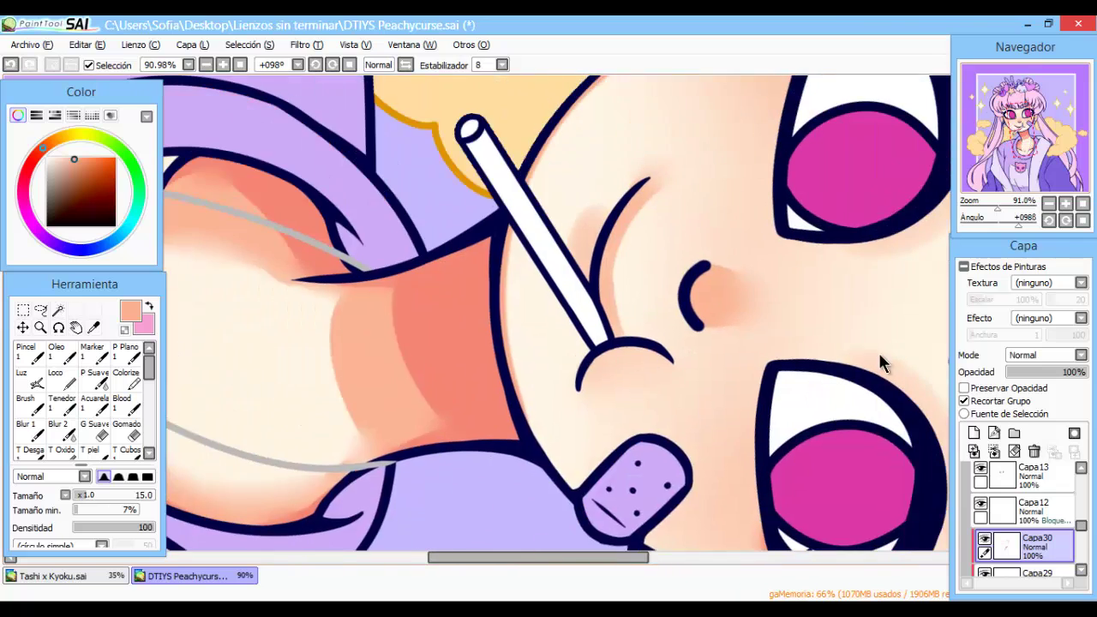
left_click_drag(789, 307, 527, 373)
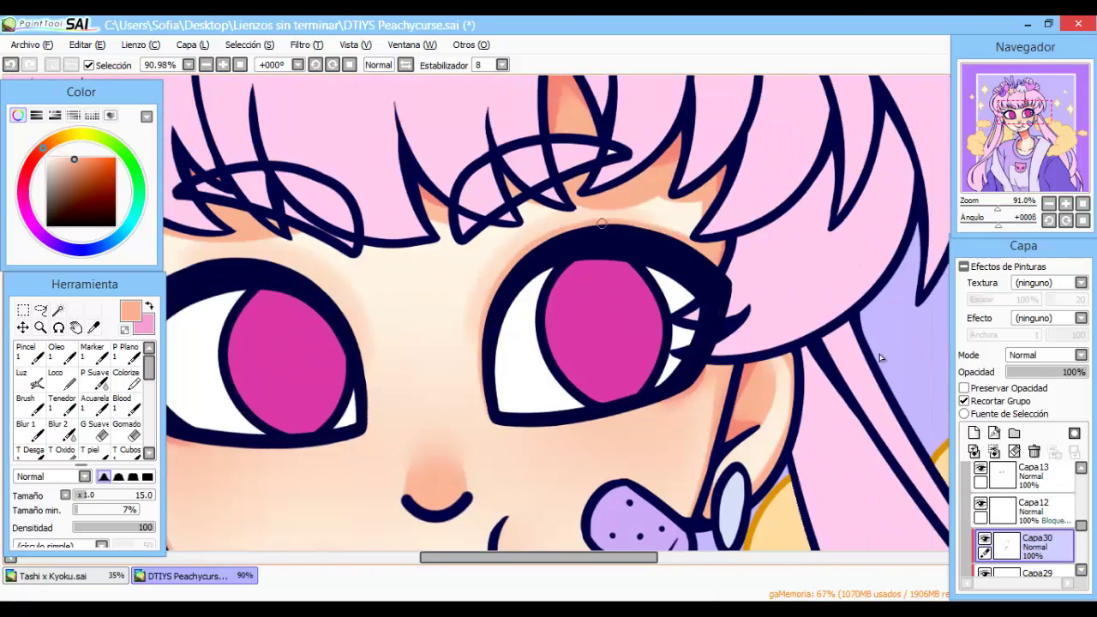
key("h")
key("Delete")
key("Delete")
key("Delete")
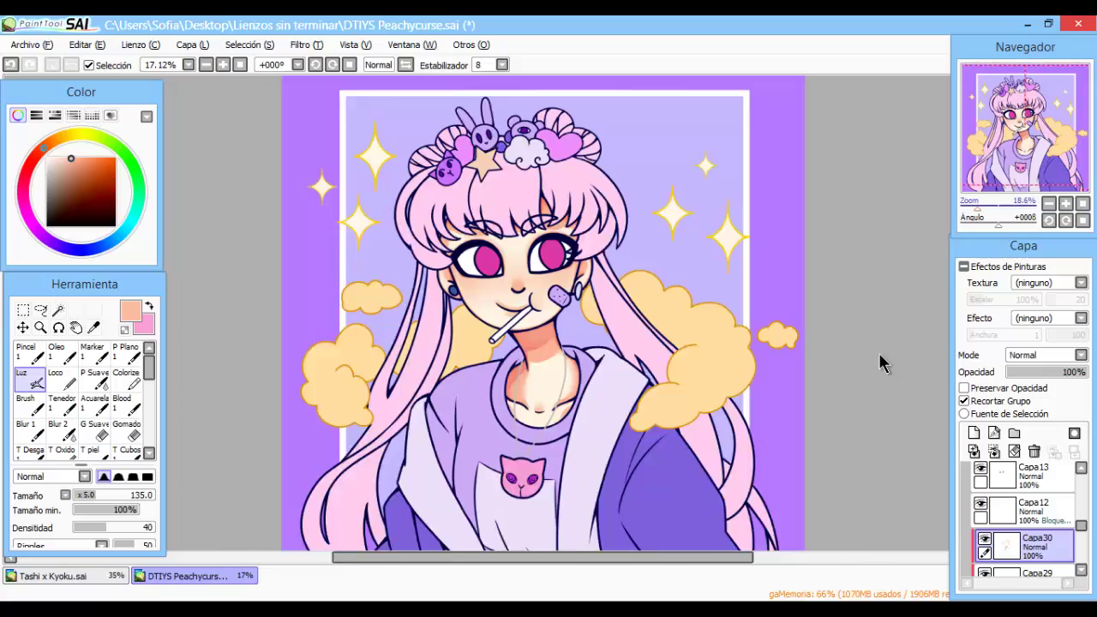
Draw radiating coral blush lines on both cheeks with a size 9 brush on layer Capa30.
scroll(879, 352, "up", 8)
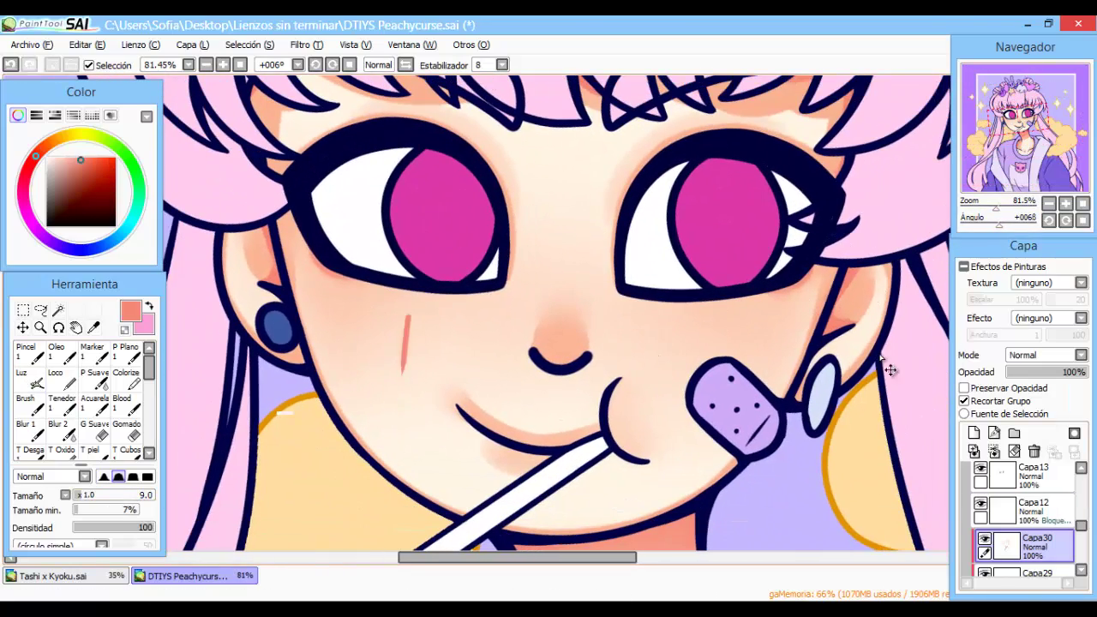
left_click_drag(407, 310, 401, 389)
mouse_move(427, 314)
left_mouse_down()
mouse_move(448, 376)
mouse_move(470, 354)
left_mouse_up()
left_click_drag(468, 311, 480, 334)
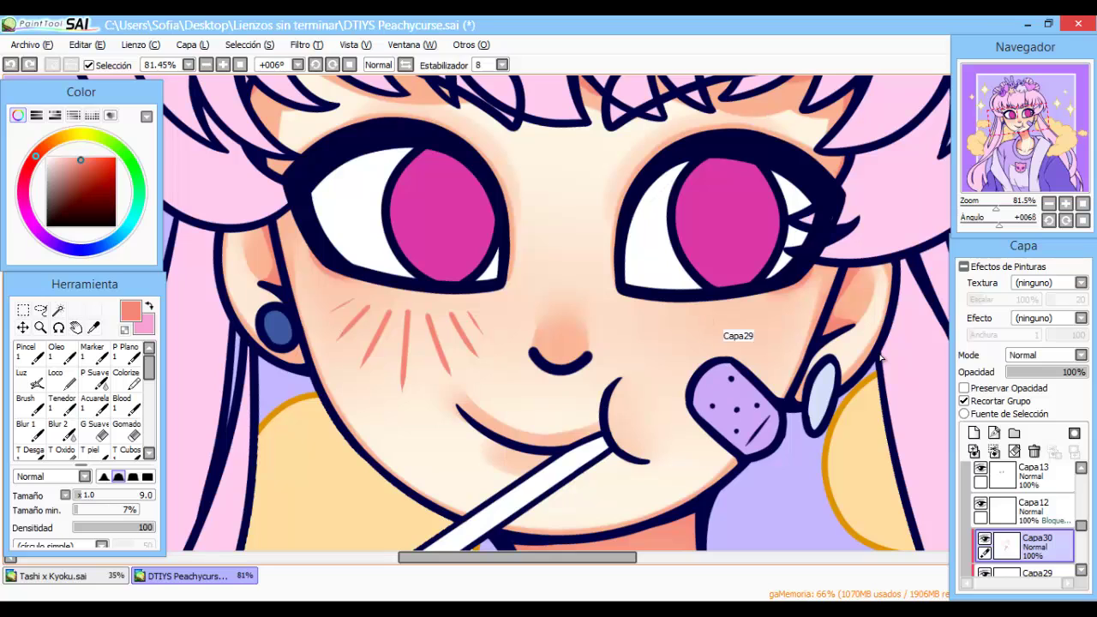
left_click_drag(710, 327, 713, 352)
left_click_drag(735, 324, 751, 353)
left_click_drag(753, 317, 785, 351)
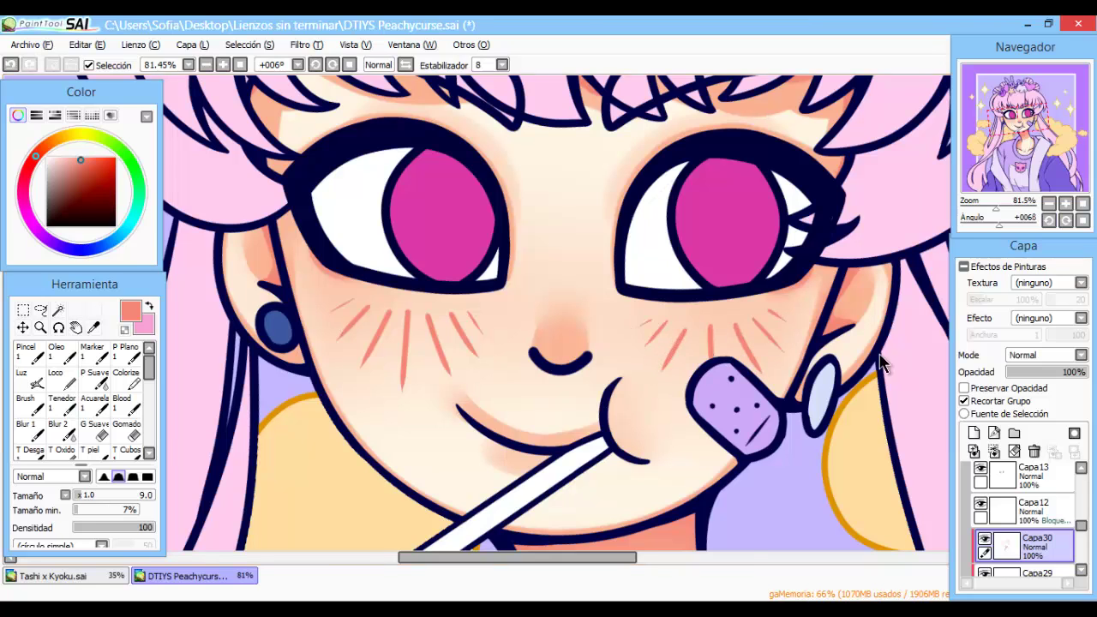
key("Home")
Create clipped layer Capa31 and paint white highlight spots on both cheeks and the nose with a size 15 brush.
scroll(881, 358, "down", 4)
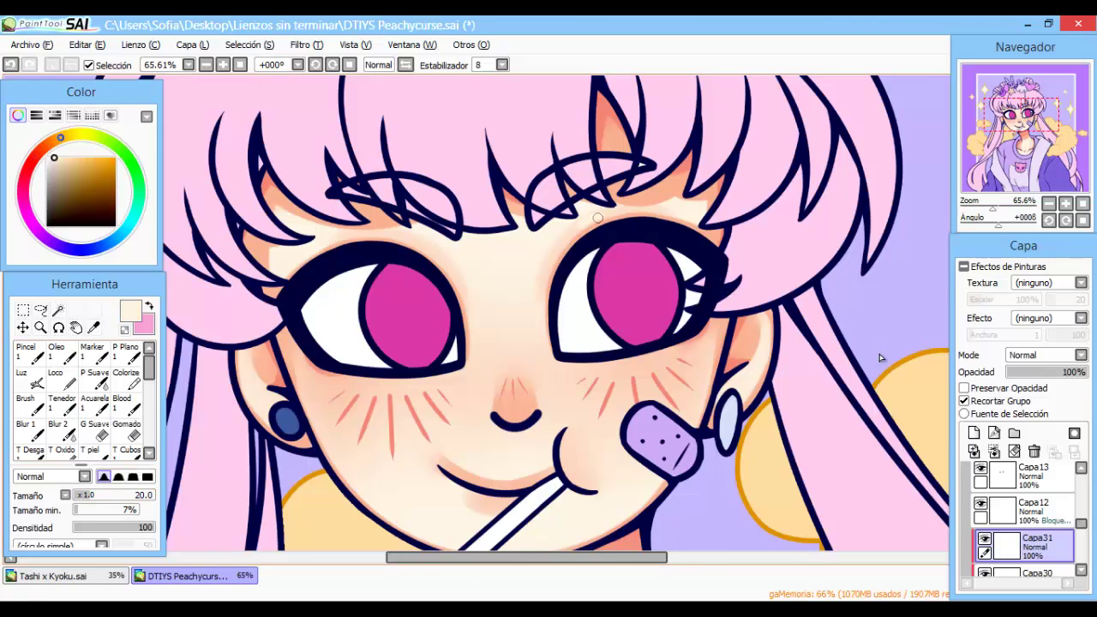
scroll(881, 358, "up", 3)
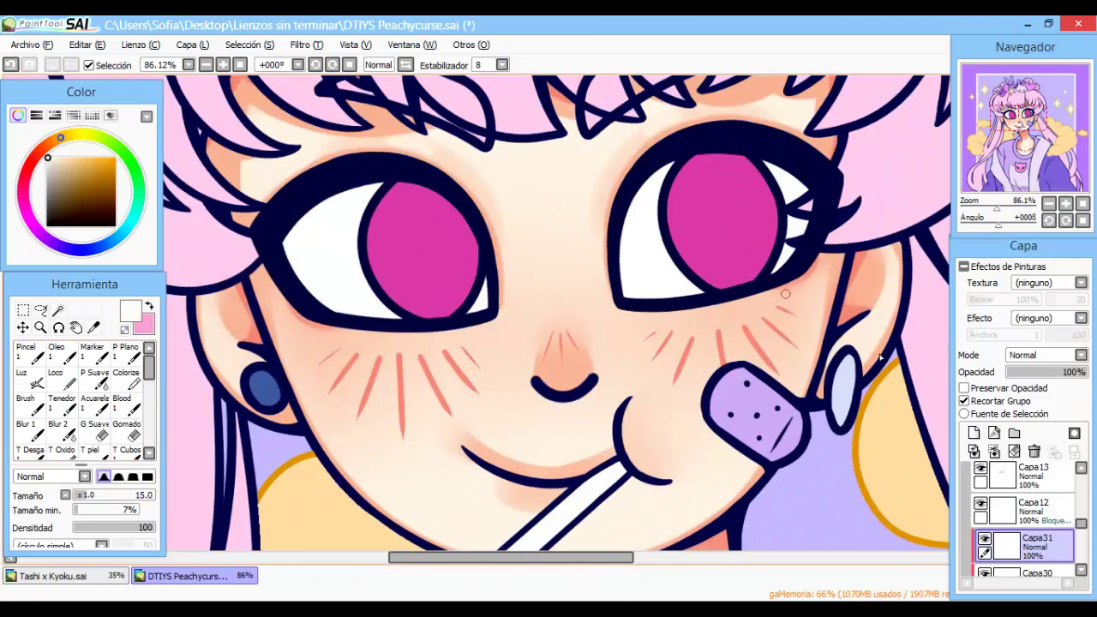
left_click_drag(785, 294, 789, 296)
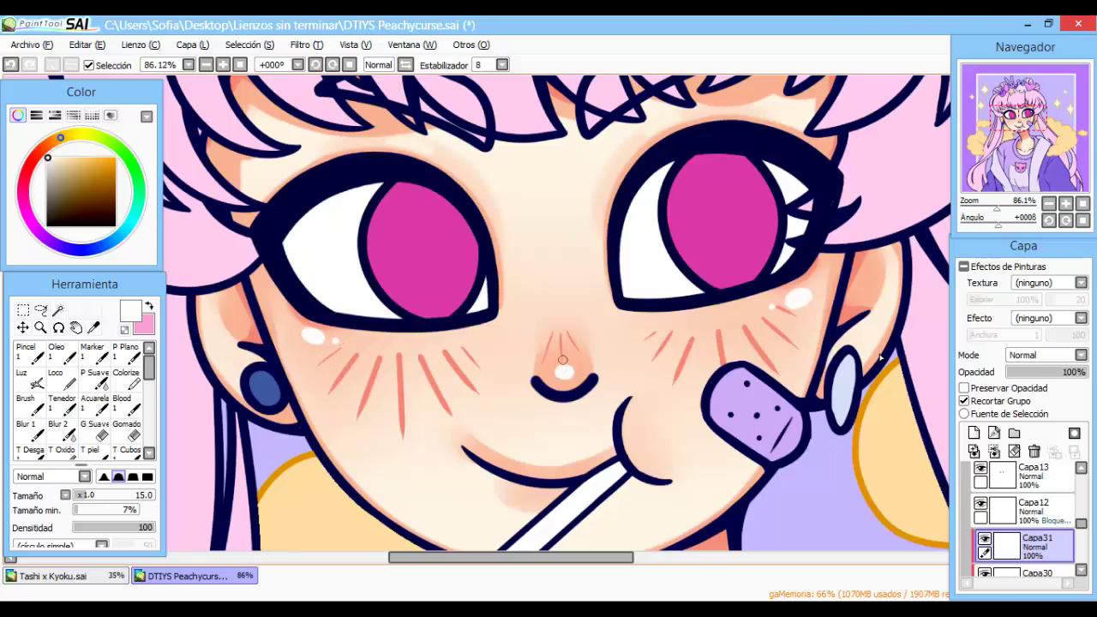
scroll(881, 358, "down", 6)
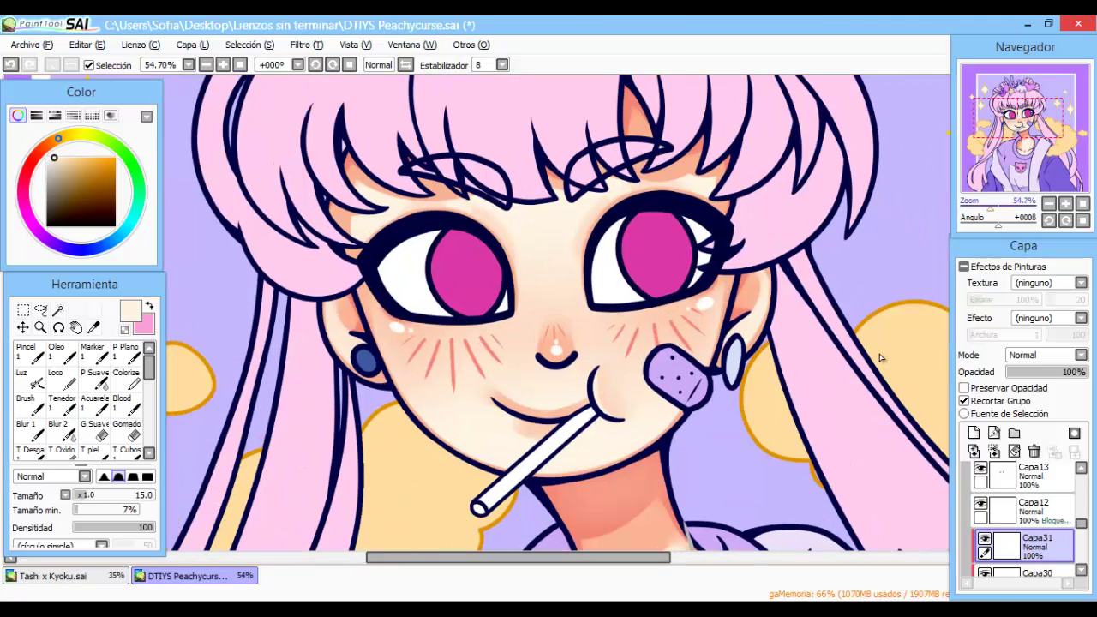
Add cream highlights to the bulging cheek and the lower lip on layer Capa31.
scroll(879, 355, "up", 6)
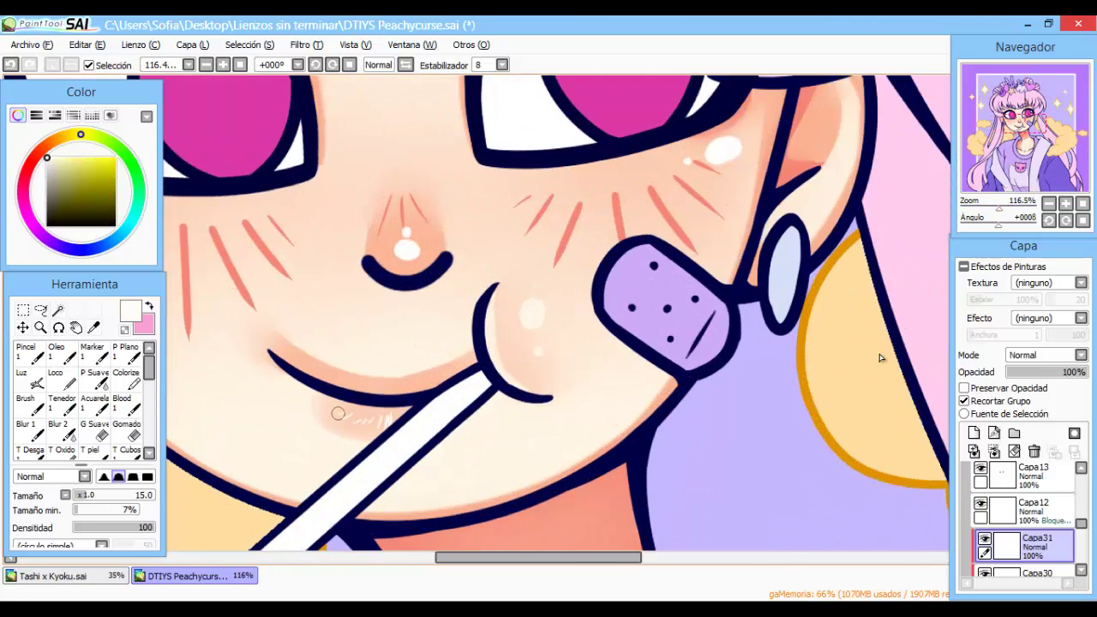
scroll(880, 359, "down", 5)
scroll(881, 358, "up", 3)
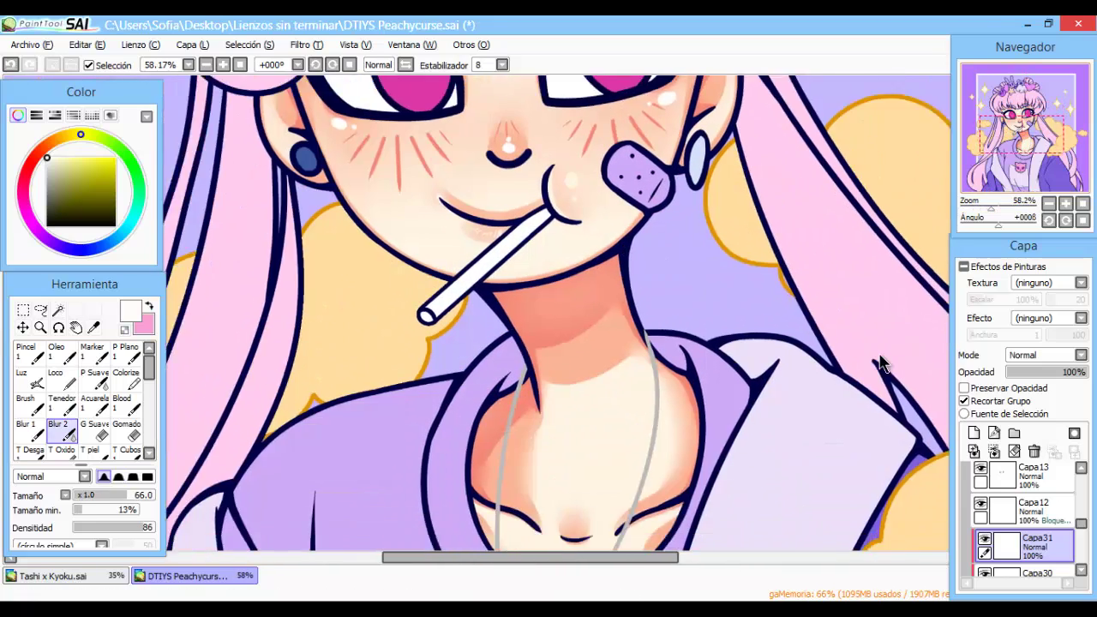
Sample a pale peach tone and add light accents to the skin around the collarbones.
left_click(591, 343, "alt")
left_click_drag(503, 414, 532, 228)
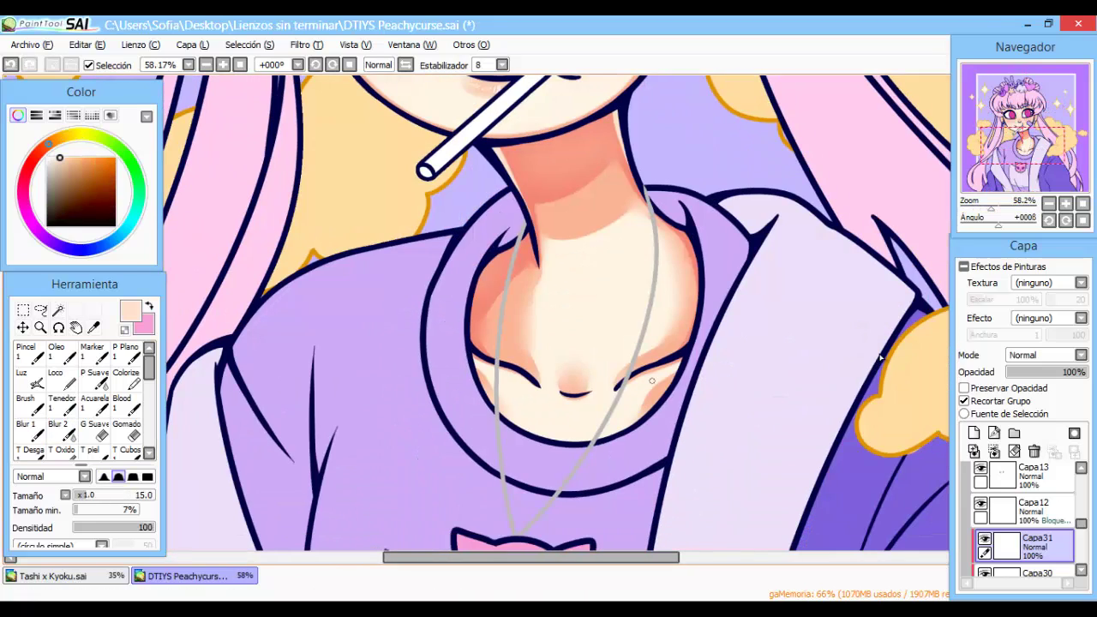
scroll(881, 359, "down", 3)
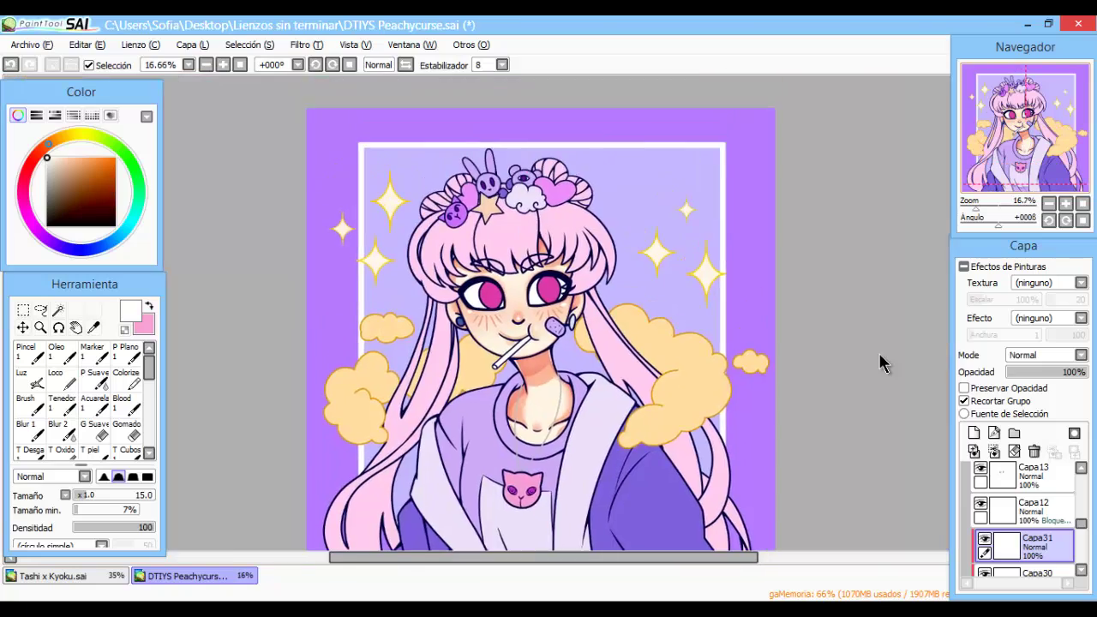
Create clipped layer Capa32 and paint blue-grey shadows across the upper whites of both eyes with a size 29 brush.
key("ctrl+shift+n")
scroll(880, 358, "up", 3)
left_click(879, 353, "alt")
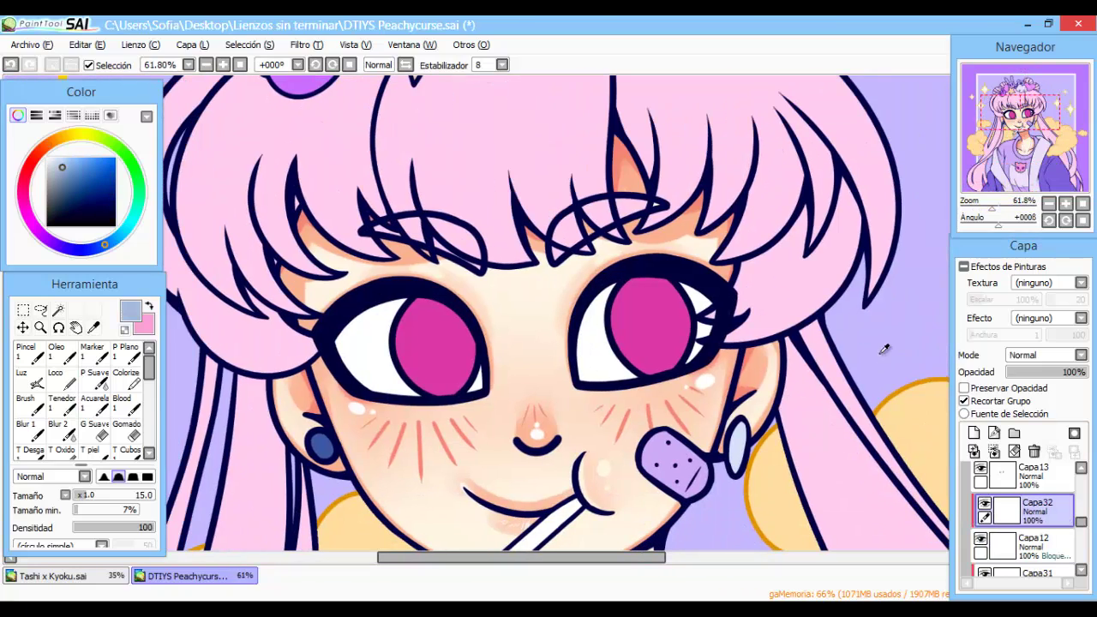
left_click_drag(634, 329, 746, 266)
key("h")
key("Delete")
key("h")
key("Delete")
scroll(879, 352, "down", 3)
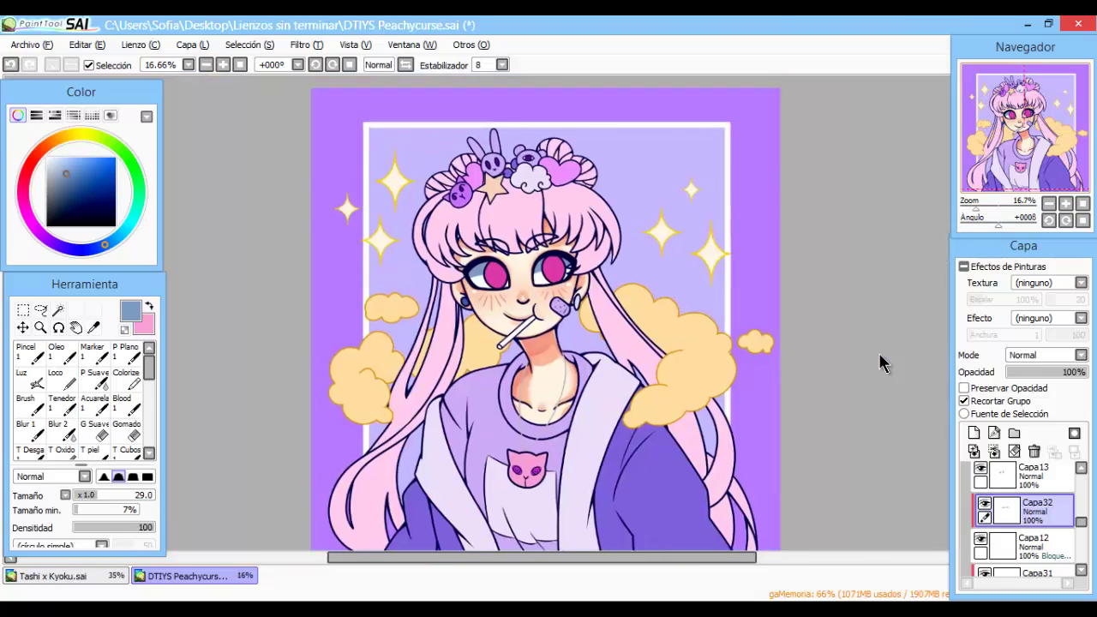
Airbrush both irises on layer Capa33 with the Luz brush, using dark magenta at the top and lighter pink at the bottom.
scroll(879, 352, "up", 3)
left_click_drag(879, 438, 879, 353)
scroll(878, 352, "up", 3)
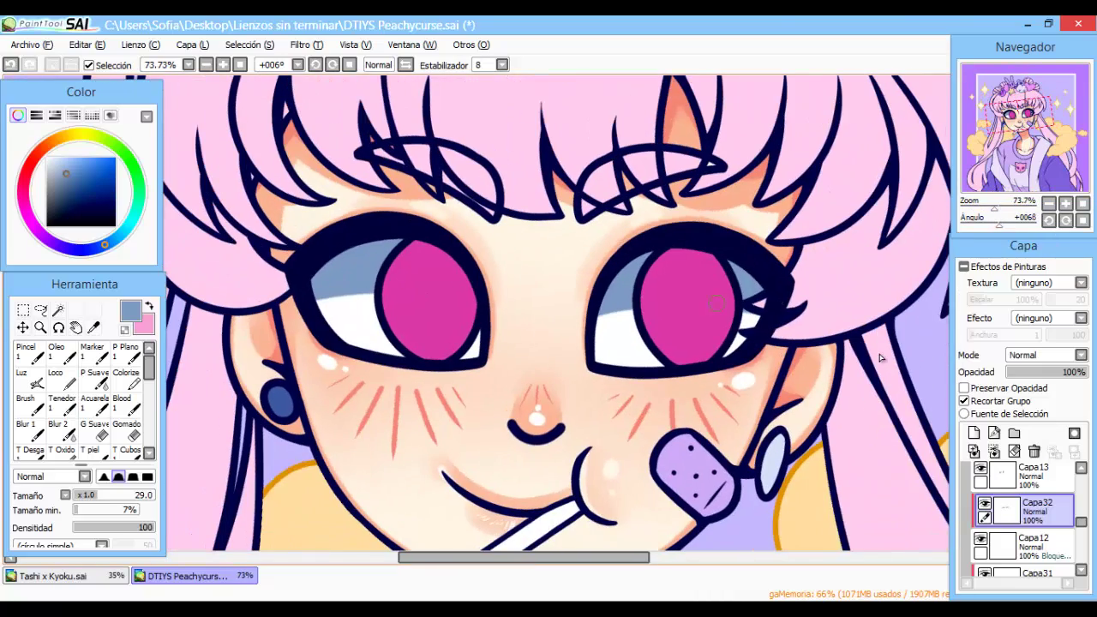
scroll(1024, 515, "up", 2)
left_click(686, 300, "alt")
left_click(31, 377)
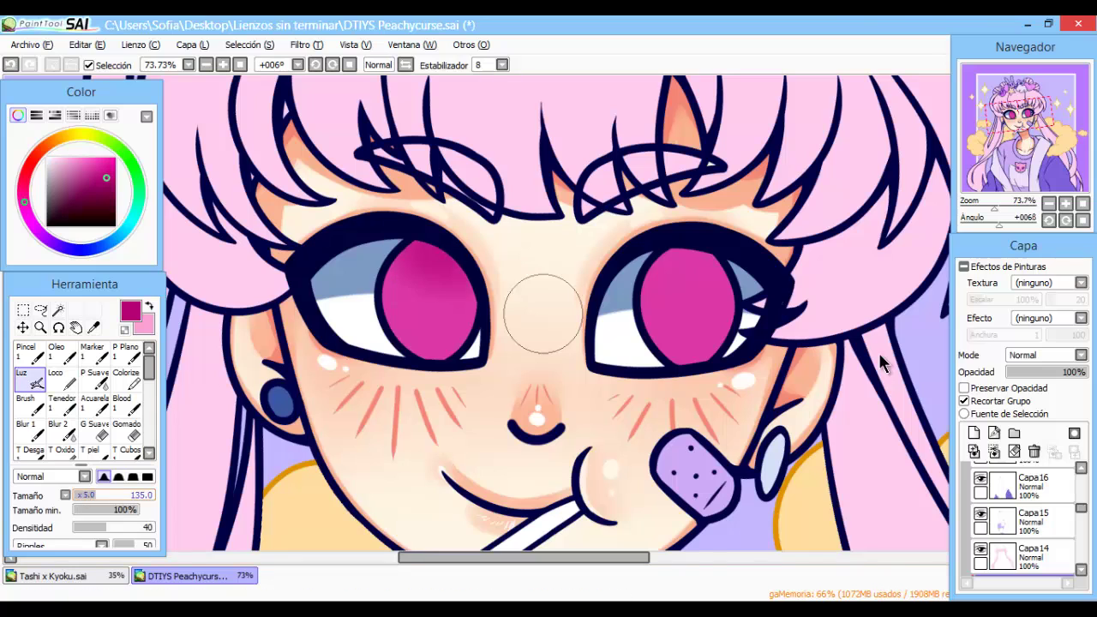
left_click(683, 325, "alt")
key("Delete")
scroll(882, 363, "down", 3)
scroll(912, 294, "up", 3)
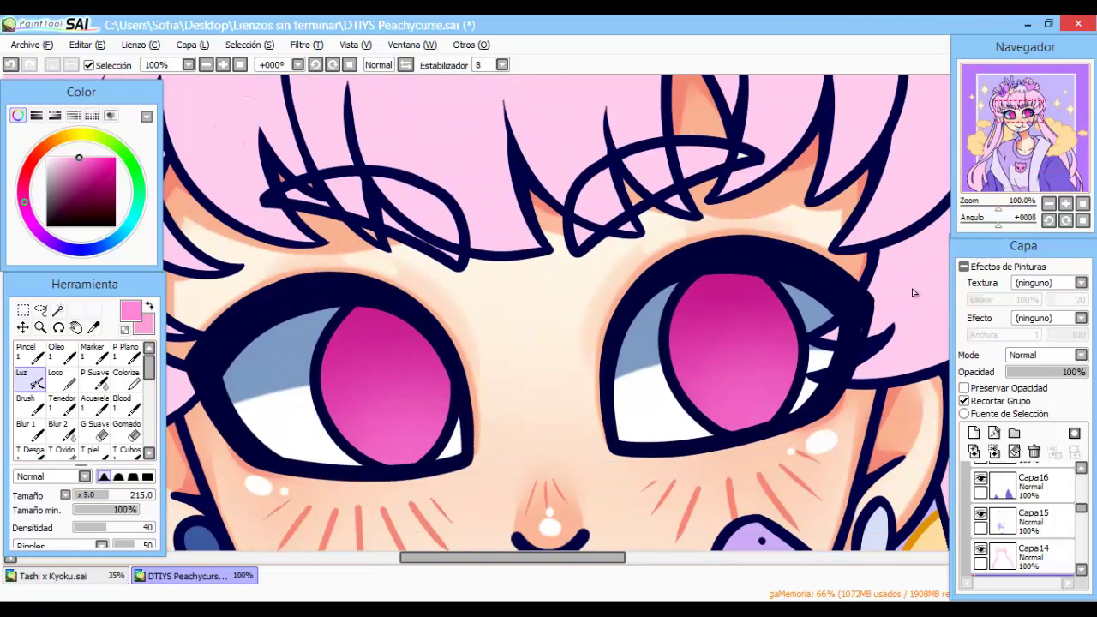
Paint a dark magenta pupil on clipped layer Capa34 with a size 29 brush and place a copy in the other iris.
scroll(1025, 515, "down", 3)
left_click(1034, 518)
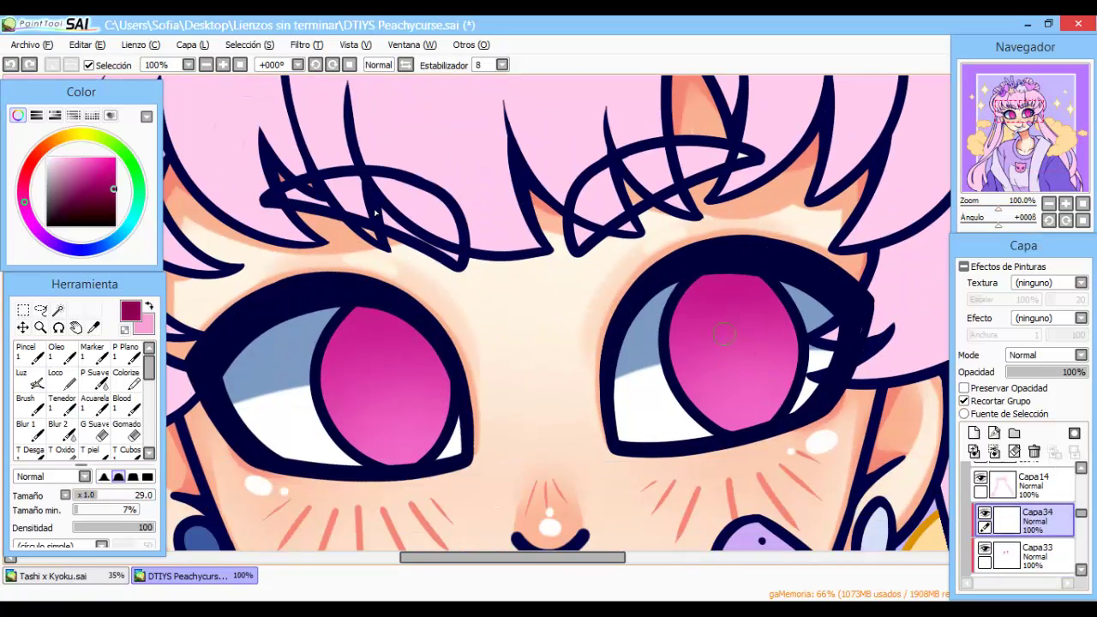
mouse_move(729, 330)
left_mouse_down()
mouse_move(737, 377)
mouse_move(724, 354)
left_mouse_up()
key("ctrl+z")
key("ctrl+z")
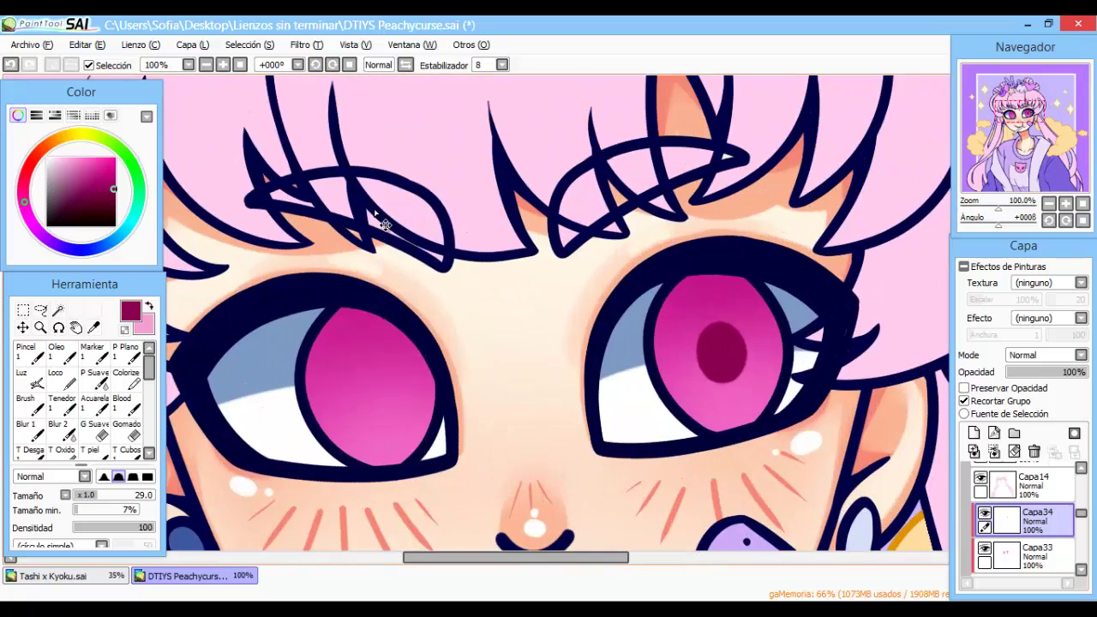
left_click_drag(744, 425, 746, 420)
left_click_drag(386, 224, 374, 215)
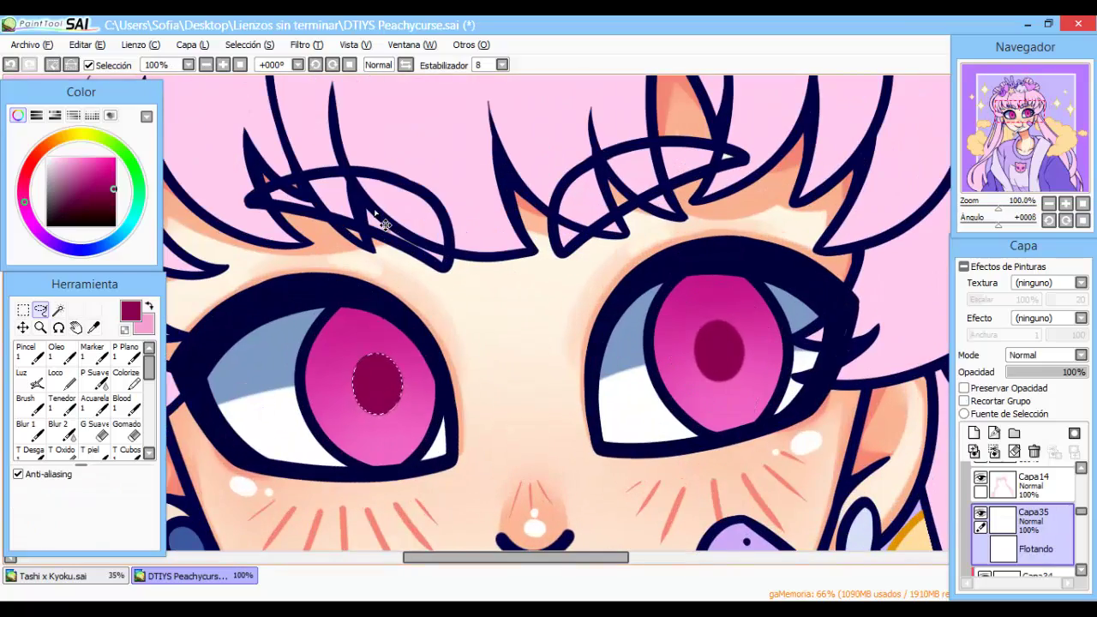
Combine the copied pupil with layer Capa34 and apply an edge effect that darkens the outline of both pupils.
scroll(375, 216, "down", 10)
scroll(375, 215, "up", 10)
left_click(1026, 344)
scroll(375, 215, "down", 10)
Create clipped layer Capa35 in Multiplicar mode and shade the upper half of both irises dark magenta with a size 13 brush.
left_click(974, 433)
scroll(375, 215, "up", 10)
left_click(1046, 355)
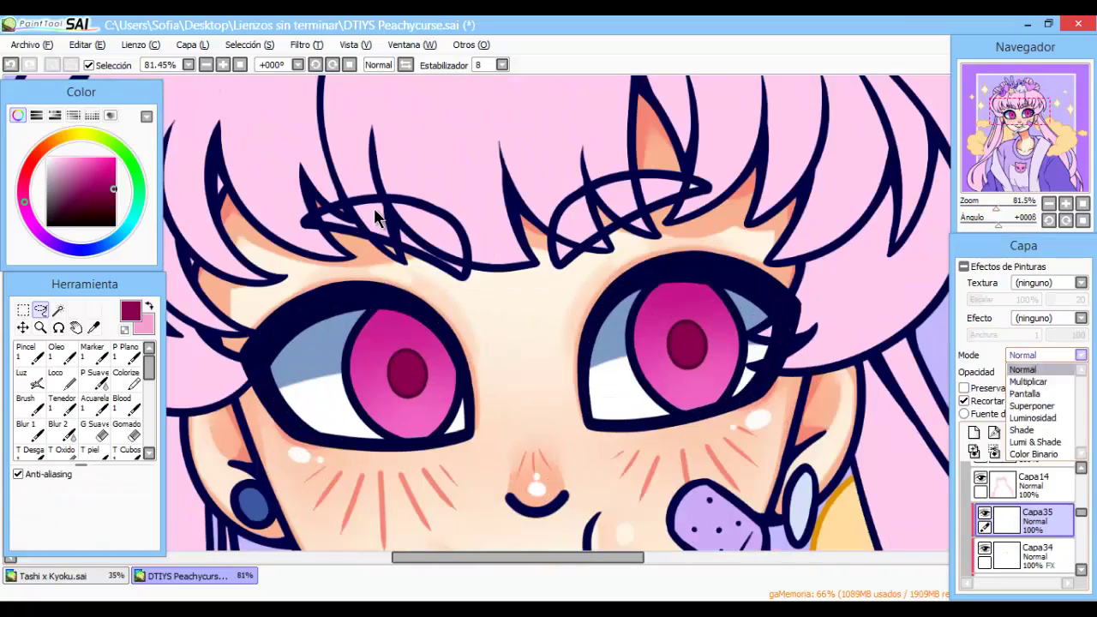
left_click(1021, 377)
left_click(26, 351)
left_click_drag(668, 296, 767, 233)
left_click_drag(653, 266, 755, 197)
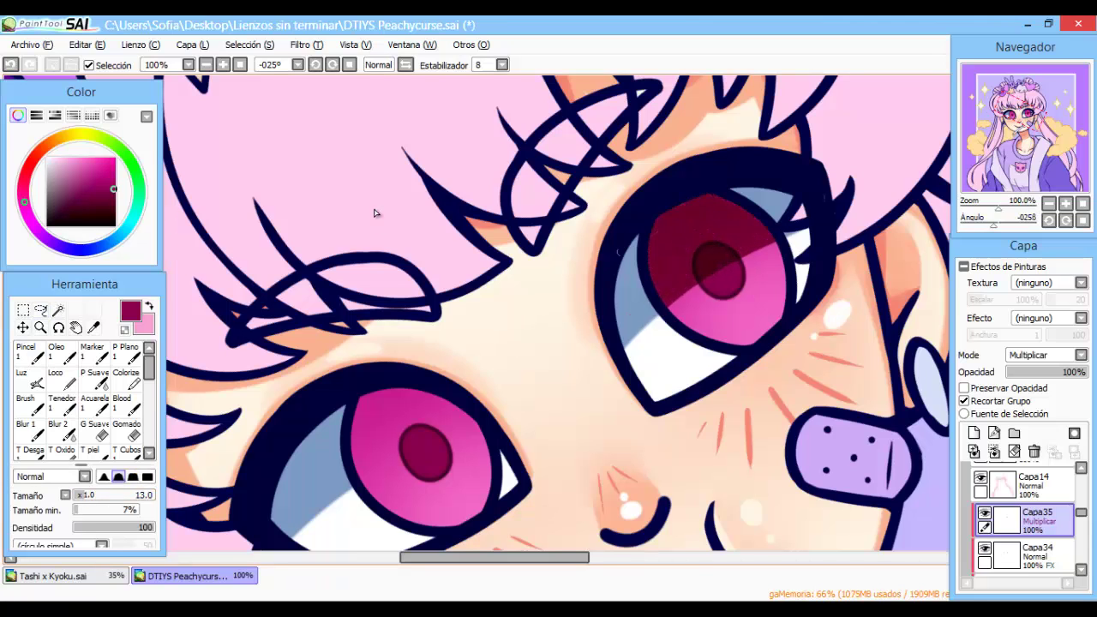
left_click_drag(361, 476, 480, 425)
left_click_drag(356, 454, 386, 433)
Extend the iris shadow on Capa35 down along the left inner edge of both irises.
key("Home")
scroll(387, 434, "up", 5)
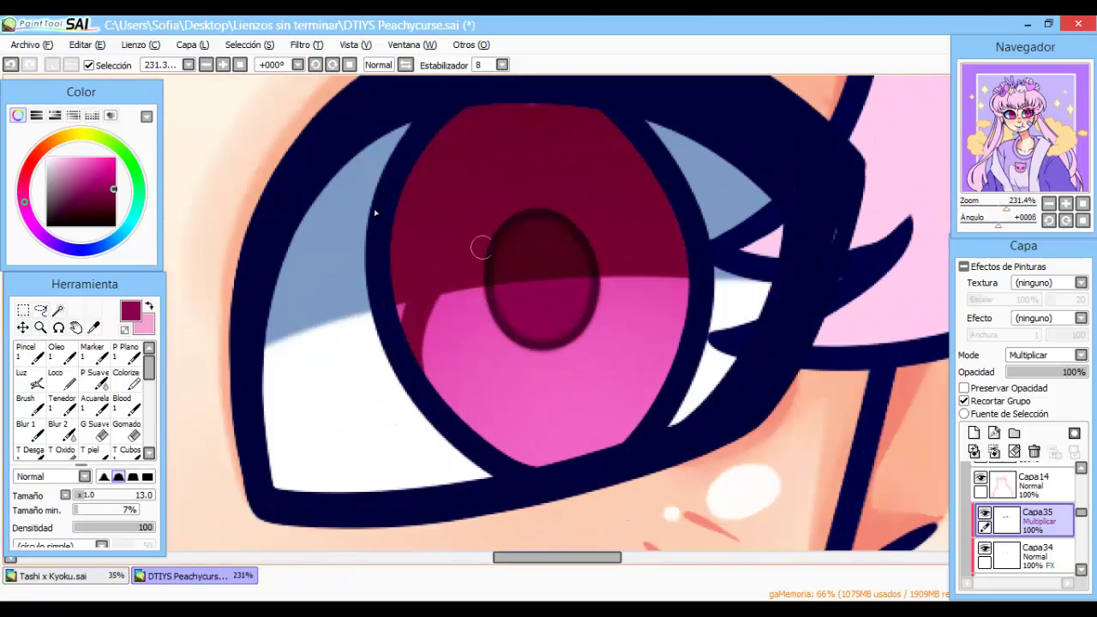
scroll(375, 213, "left", 10)
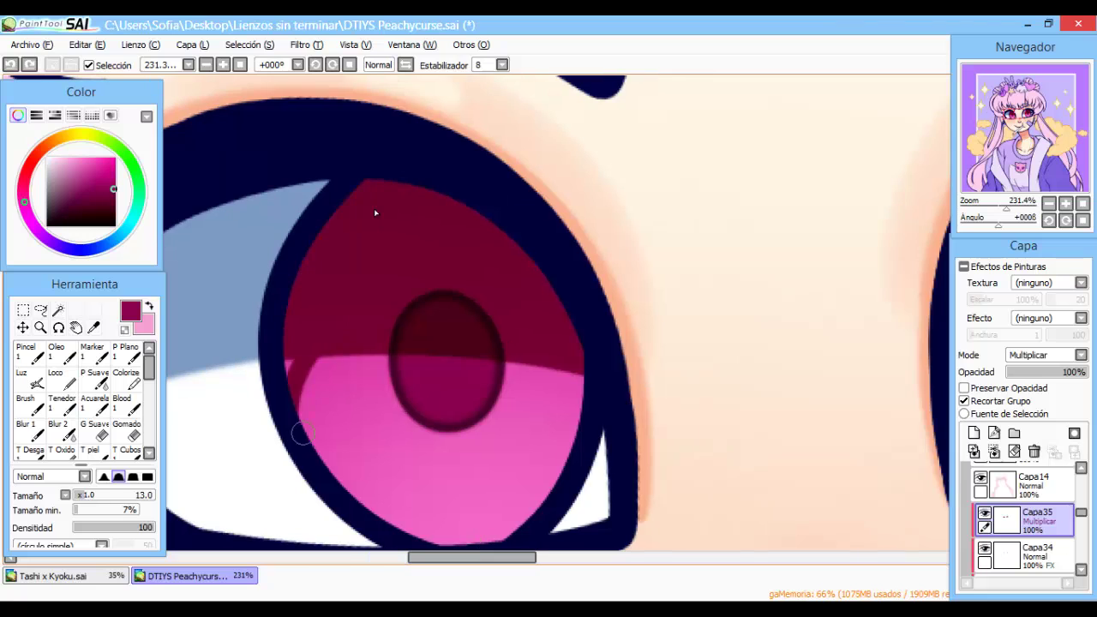
scroll(375, 214, "down", 4)
Sample a dark maroon and paint a curved band along the lower edge of the iris shadow in both eyes, at size 13.
left_click(380, 221, "alt")
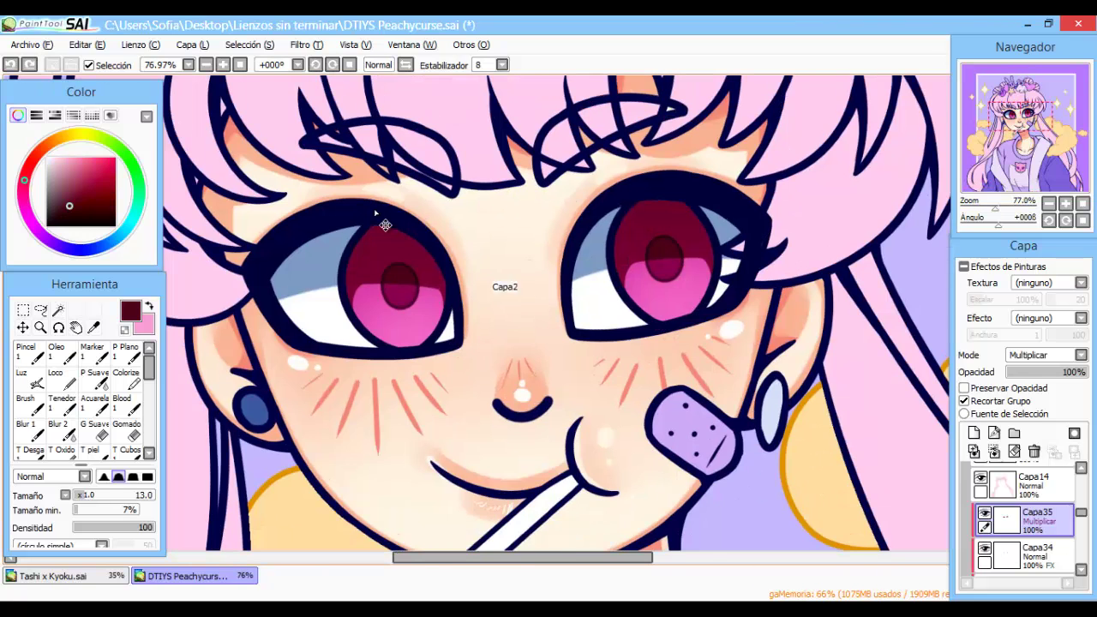
scroll(380, 220, "up", 2)
left_click_drag(654, 355, 517, 358)
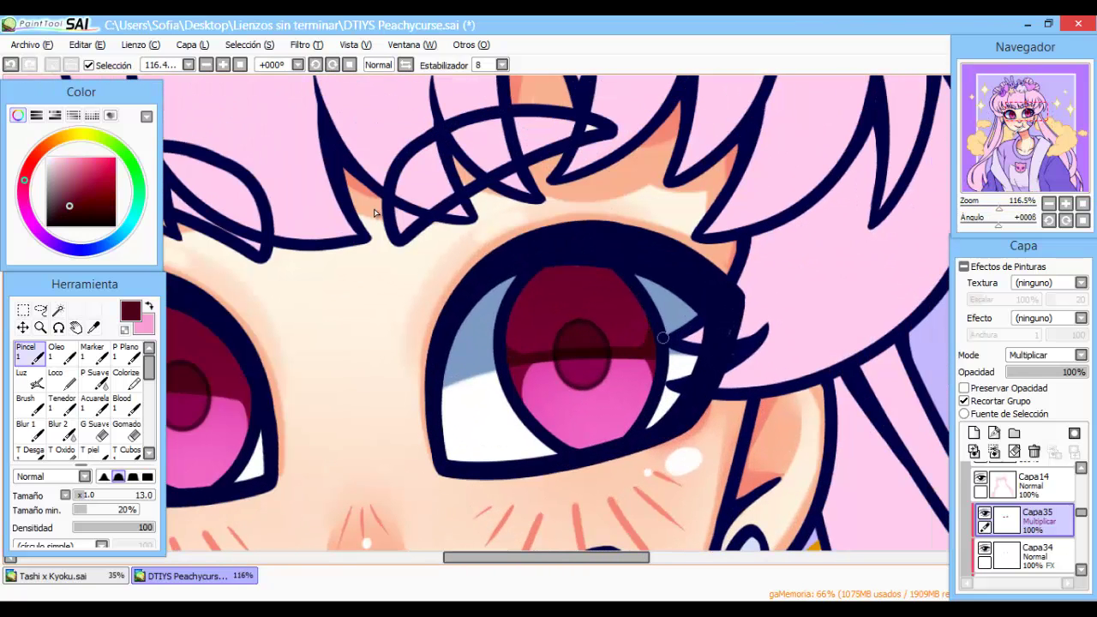
scroll(375, 213, "up", 2)
scroll(374, 214, "left", 3)
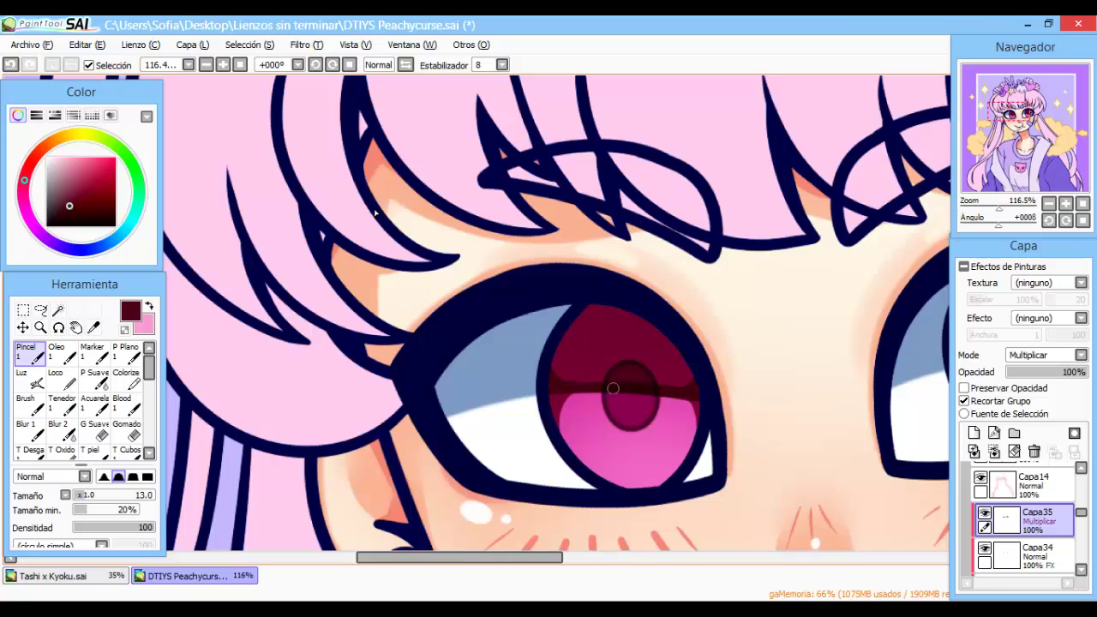
scroll(375, 214, "down", 2)
scroll(374, 215, "up", 1)
scroll(374, 215, "down", 3)
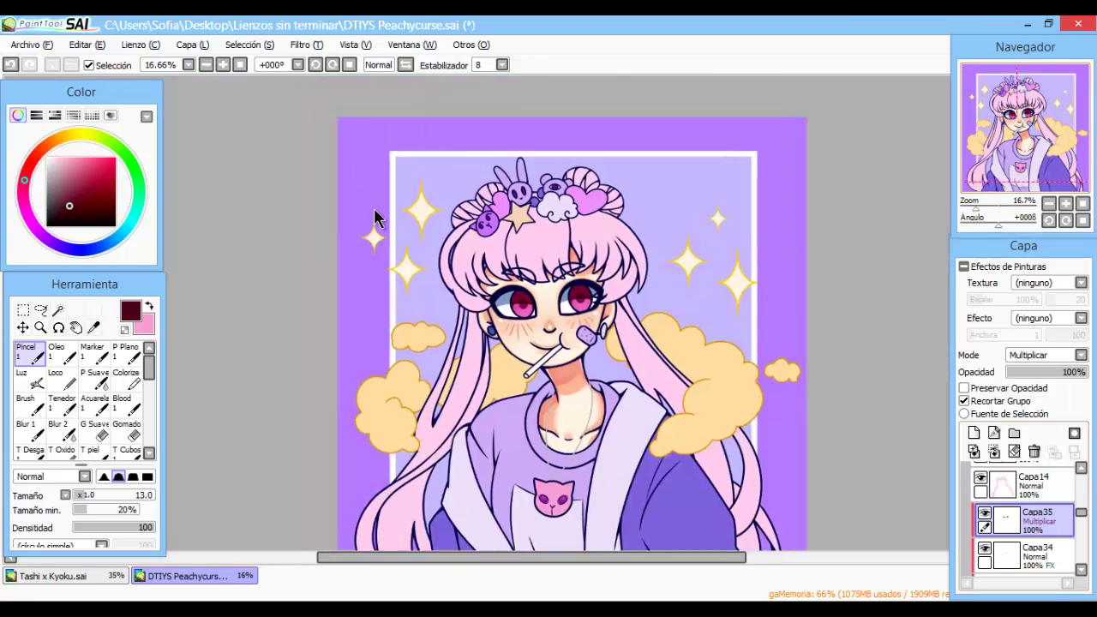
Create clipped layer Capa36 and add hot pink and white round highlights to the upper part of both irises.
scroll(374, 215, "up", 3)
scroll(374, 215, "down", 3)
scroll(374, 215, "up", 1)
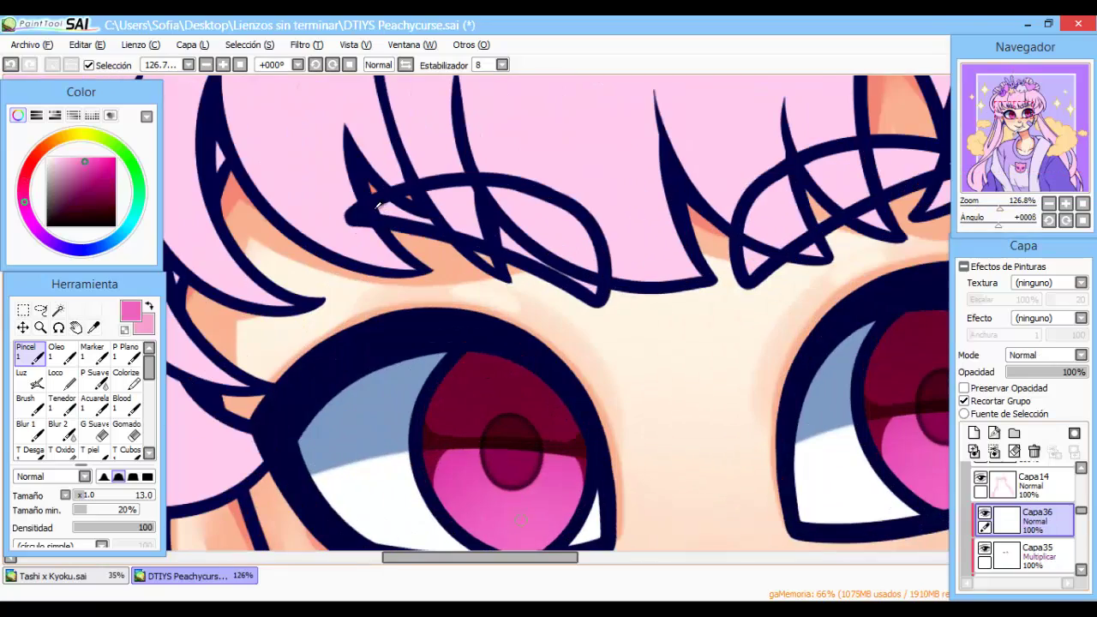
scroll(496, 417, "down", 1)
left_click(542, 408)
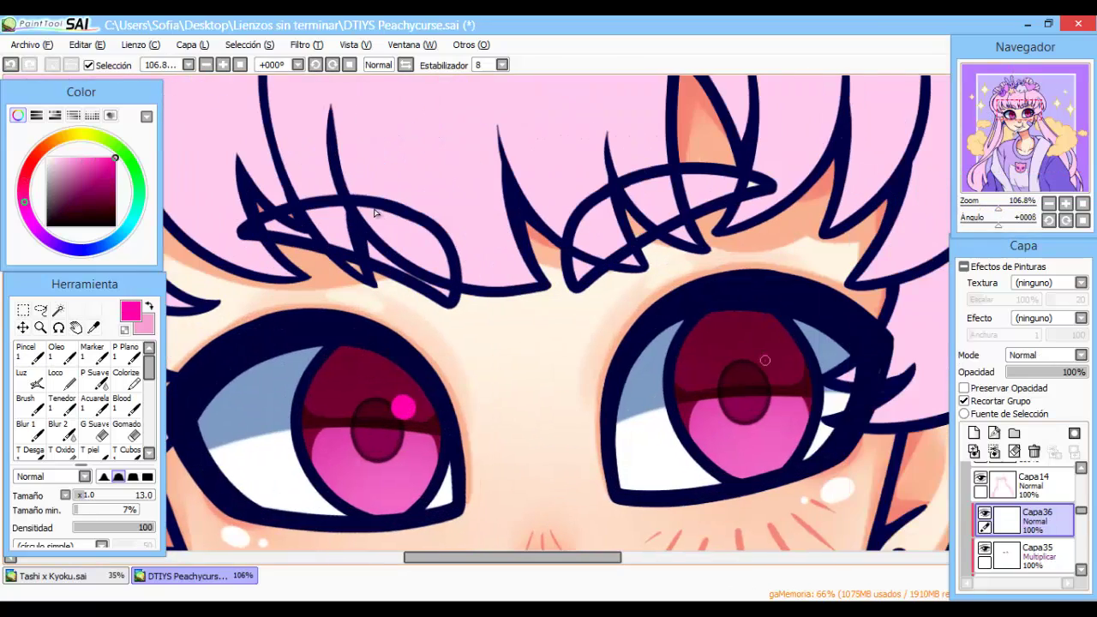
left_click(770, 364)
left_click(356, 375)
left_click(718, 345)
Paint an arc of pale pink dots in the lower half of both irises on layer Capa36.
scroll(390, 378, "down", 4)
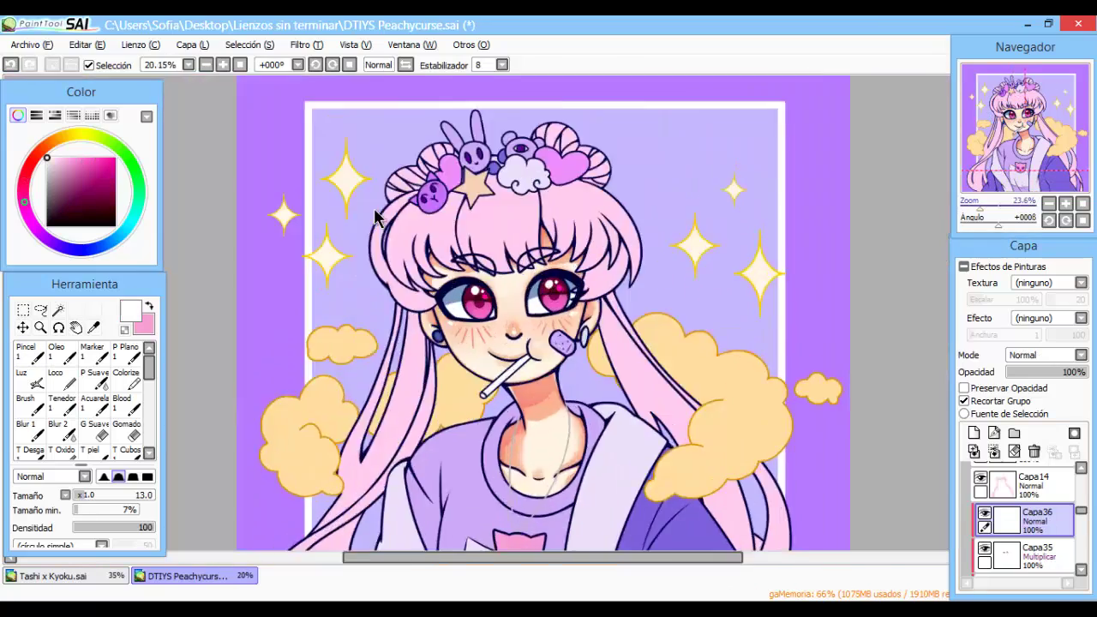
scroll(390, 377, "up", 5)
left_click(540, 396)
left_click(498, 383)
left_click(582, 383)
left_click(591, 351)
left_click(482, 356)
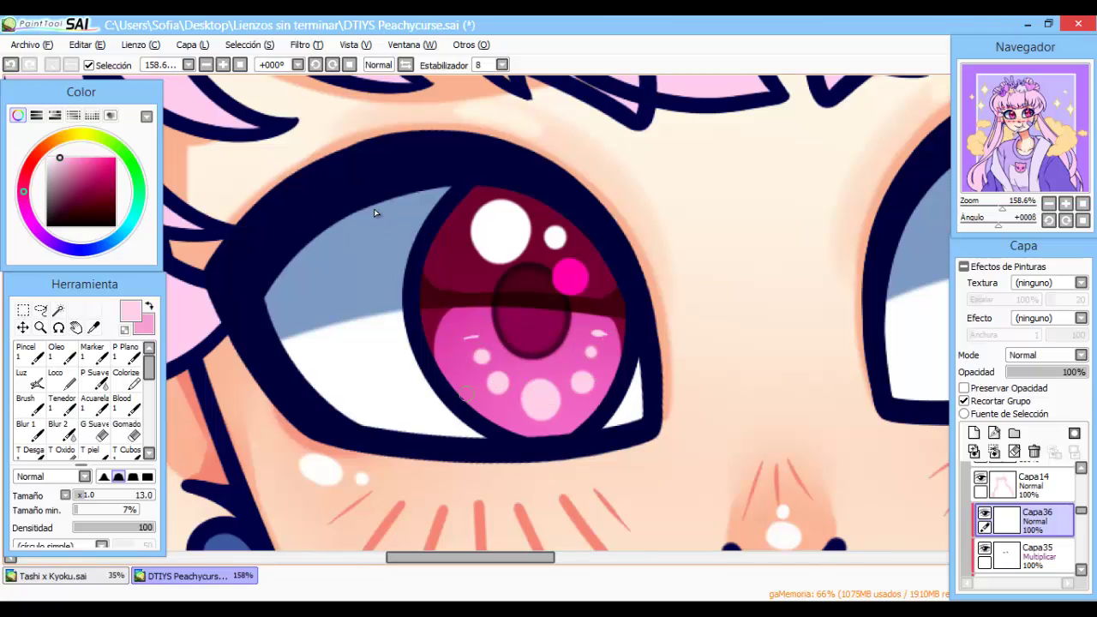
left_click(626, 329)
left_click(665, 341)
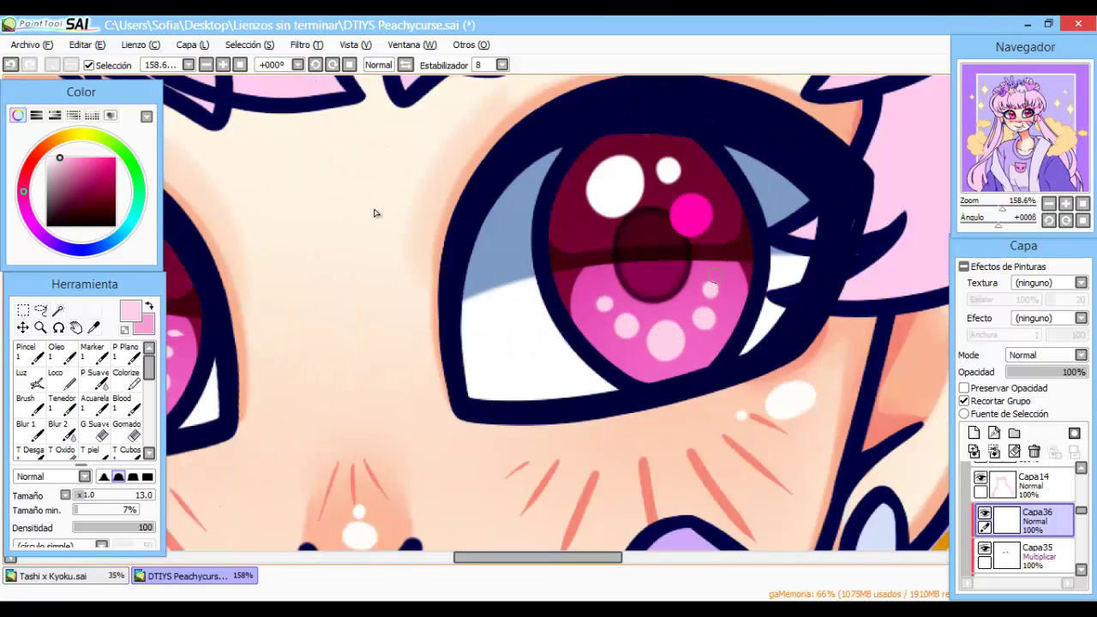
Preserve opacity on Capa36 and recolor the lower iris dots yellow in both eyes with a size 31 brush.
scroll(374, 213, "down", 4)
key("b")
scroll(374, 213, "up", 4)
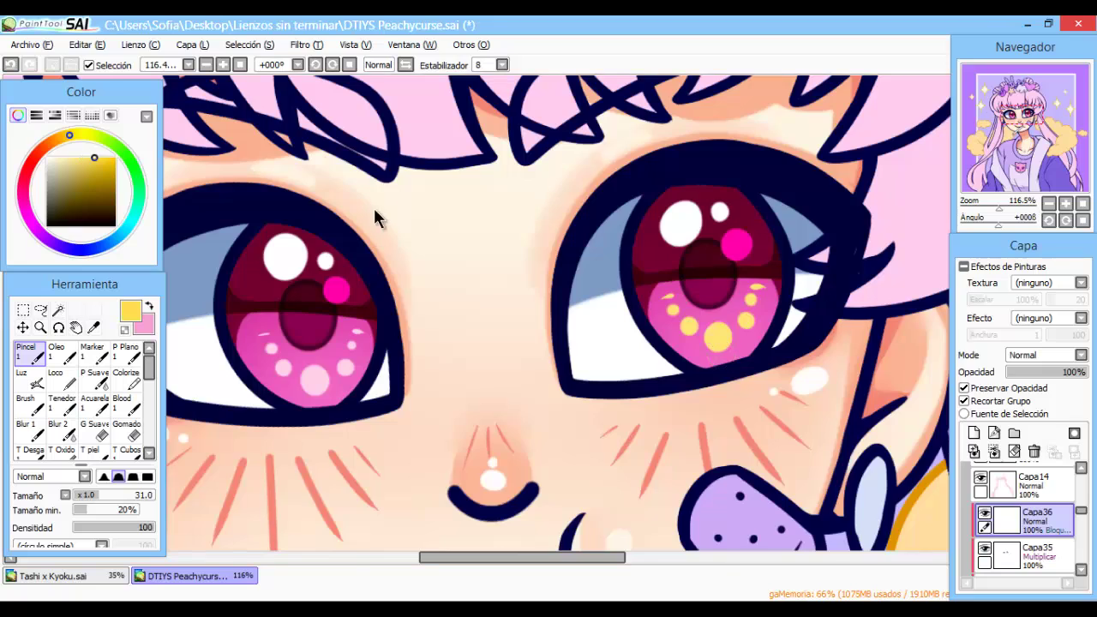
scroll(373, 212, "down", 4)
scroll(374, 213, "down", 2)
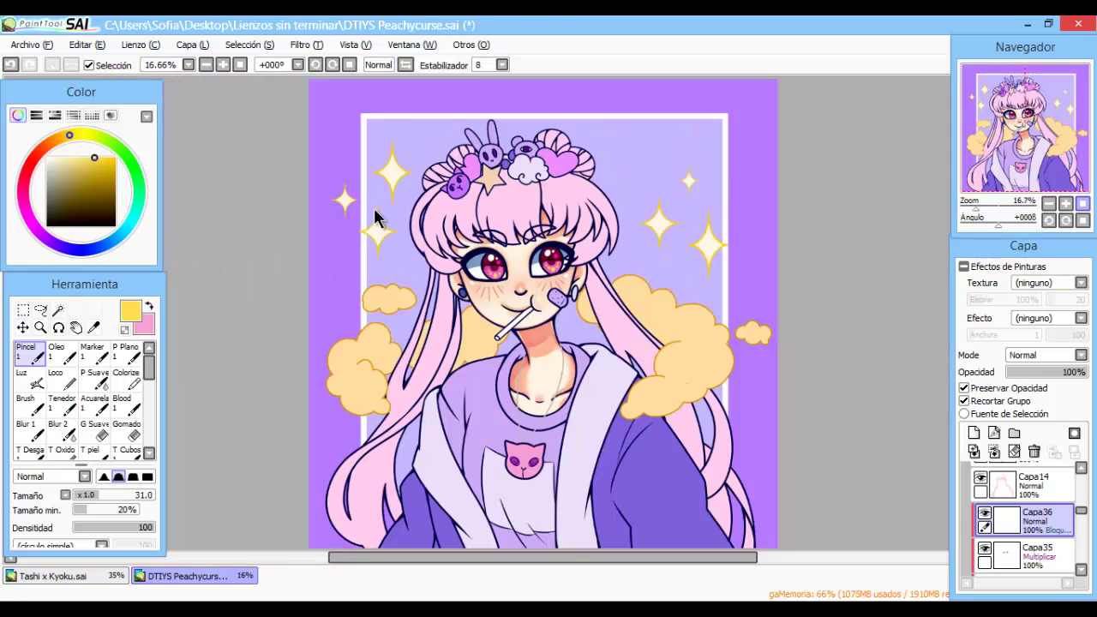
Sample iris pink and airbrush the outer corners of both eyeliners on clipped layer Capa37 with the Luz brush at size 215.
scroll(374, 212, "up", 4)
left_click(374, 213, "alt")
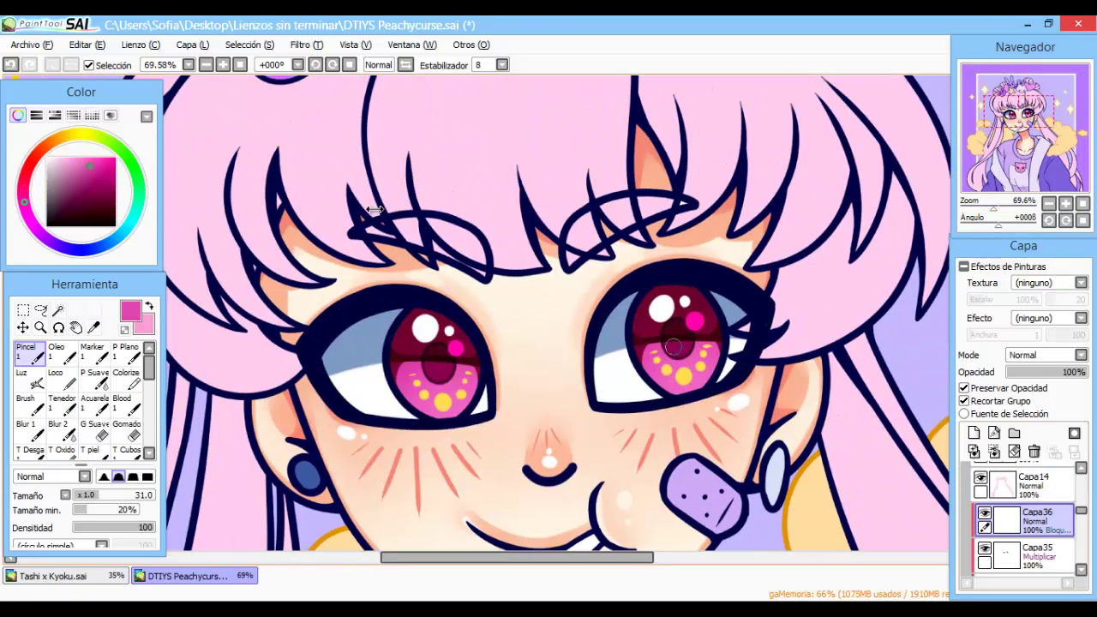
left_click(1028, 521)
left_click(26, 377)
left_click_drag(326, 317, 486, 256)
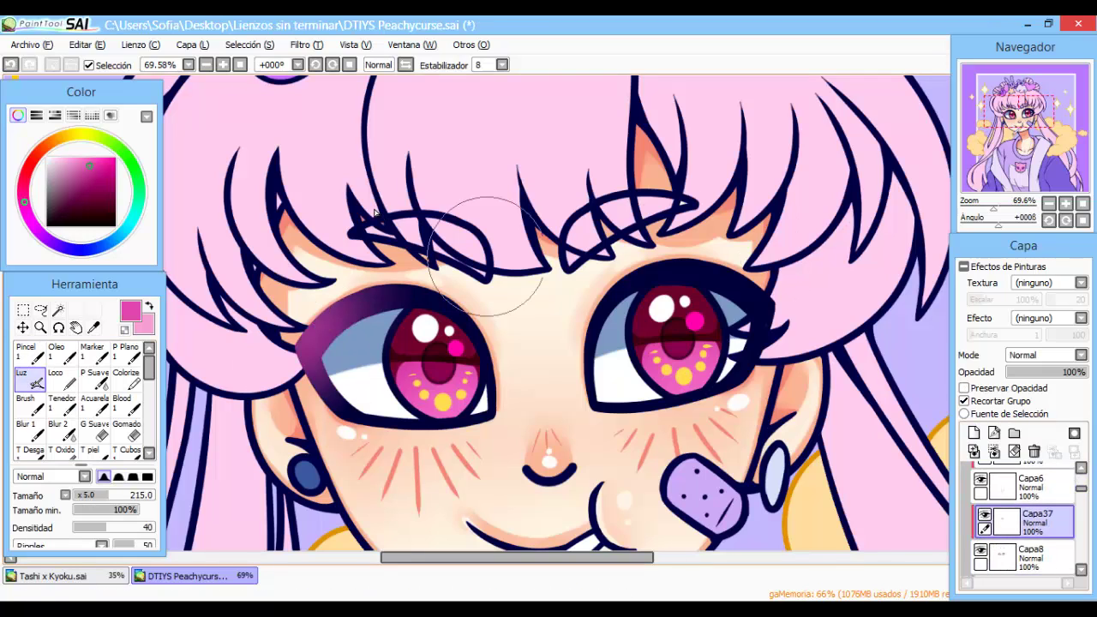
mouse_move(677, 283)
left_mouse_down()
mouse_move(744, 270)
mouse_move(754, 283)
left_mouse_up()
Add small magenta highlight spots to the outer upper eyeliner of both eyes with a size 13 brush and save the drawing.
key("n")
left_click(336, 320)
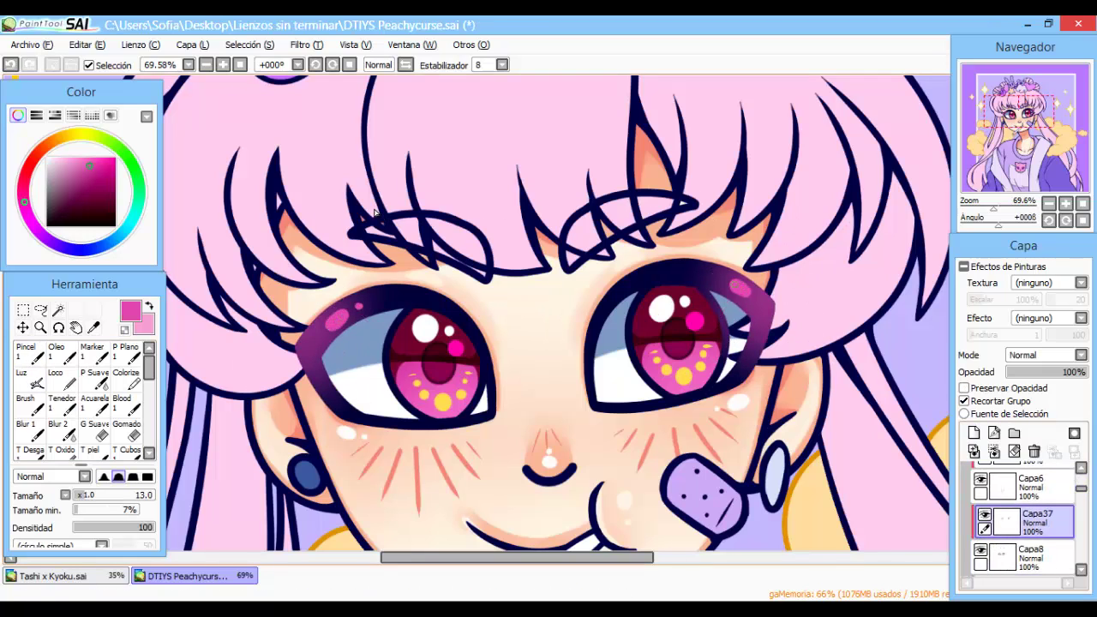
scroll(374, 213, "down", 4)
scroll(373, 213, "up", 2)
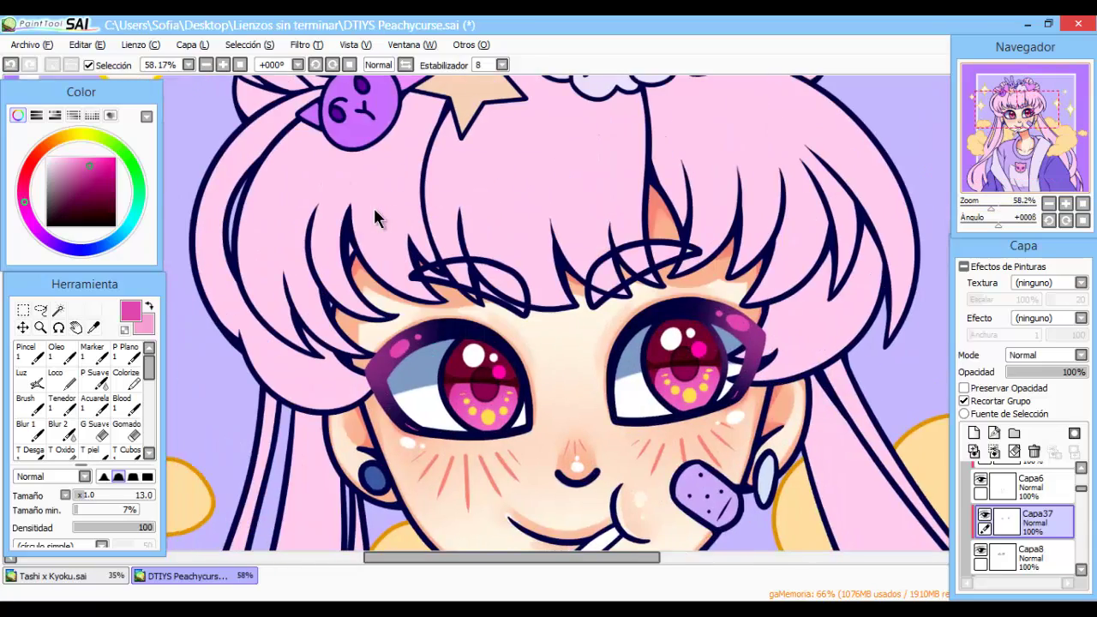
scroll(374, 216, "down", 2)
key("ctrl+s")
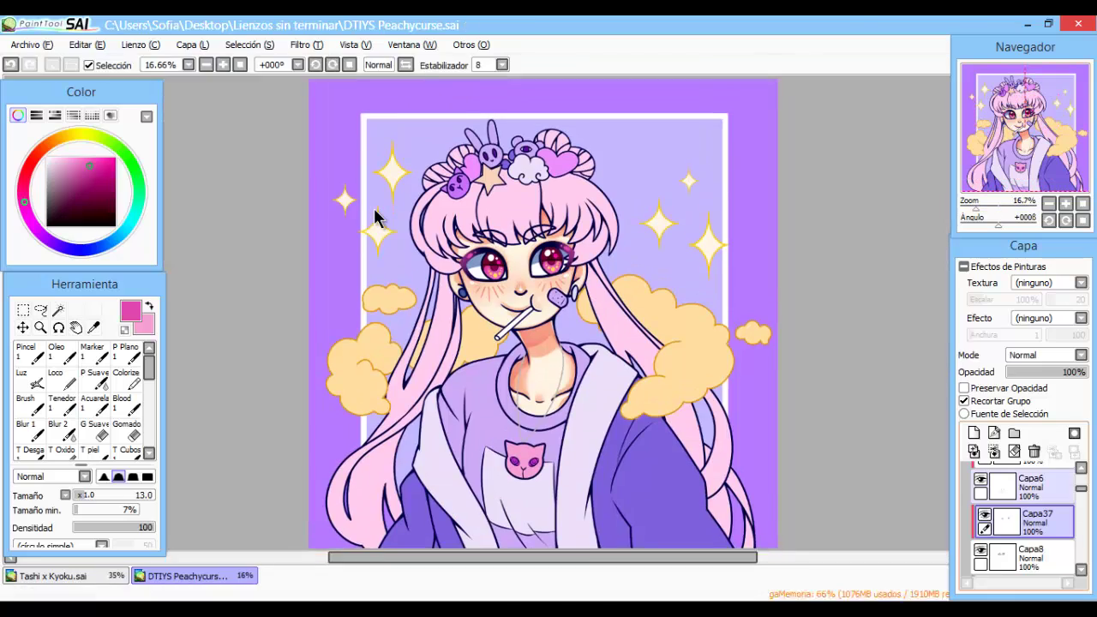
Create clipped layer Capa38 above the hair and fill a hot pink band across the outer strand below the left bun.
scroll(375, 216, "up", 3)
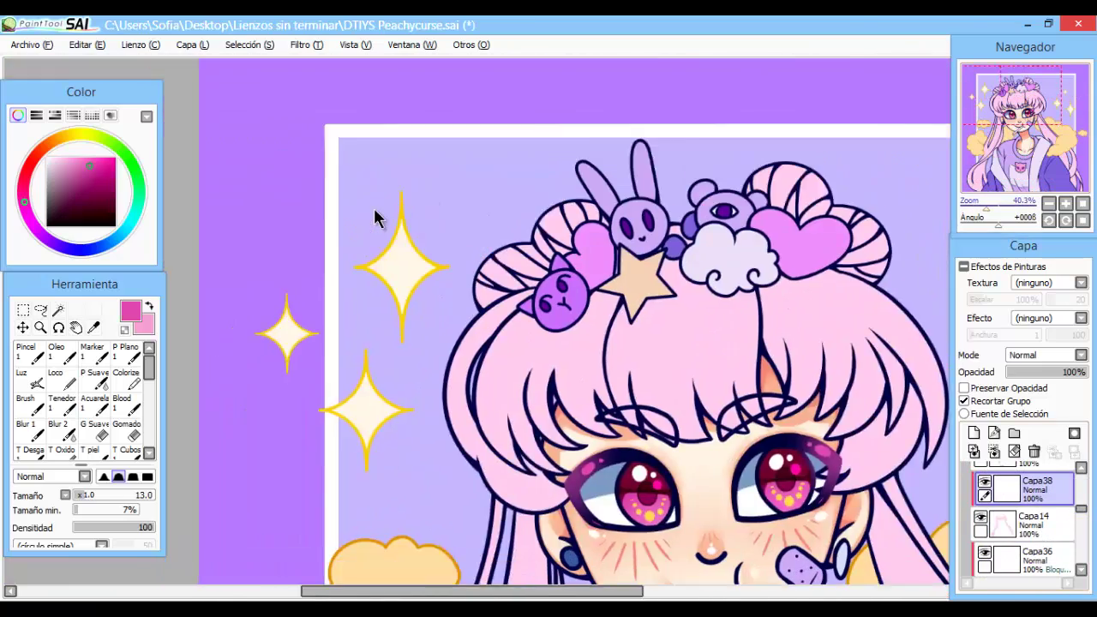
scroll(376, 209, "up", 1)
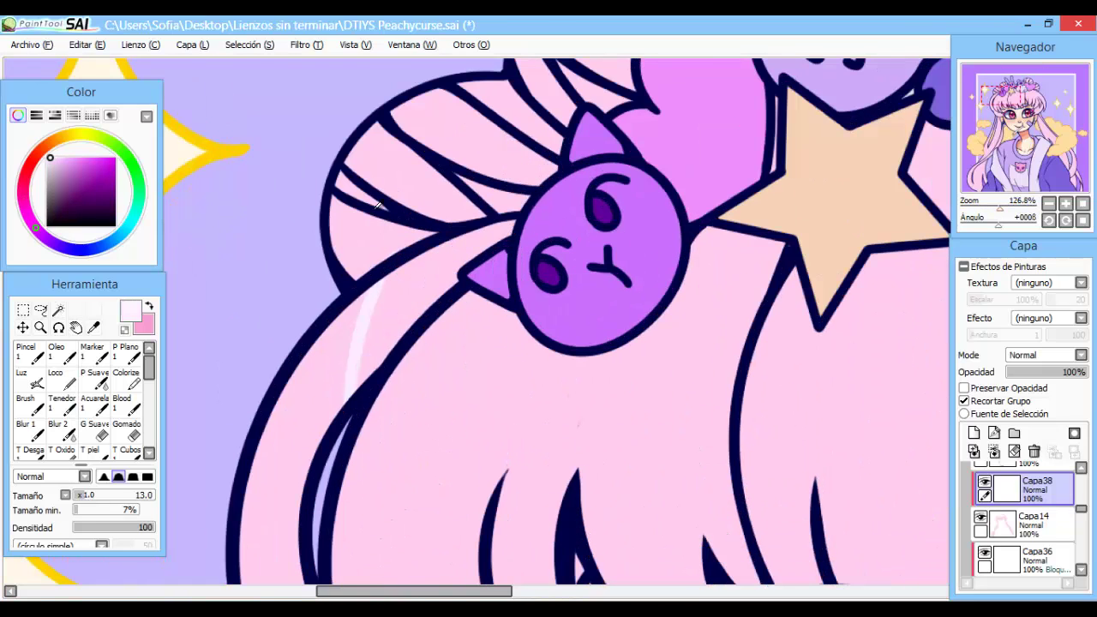
left_click_drag(414, 250, 287, 531)
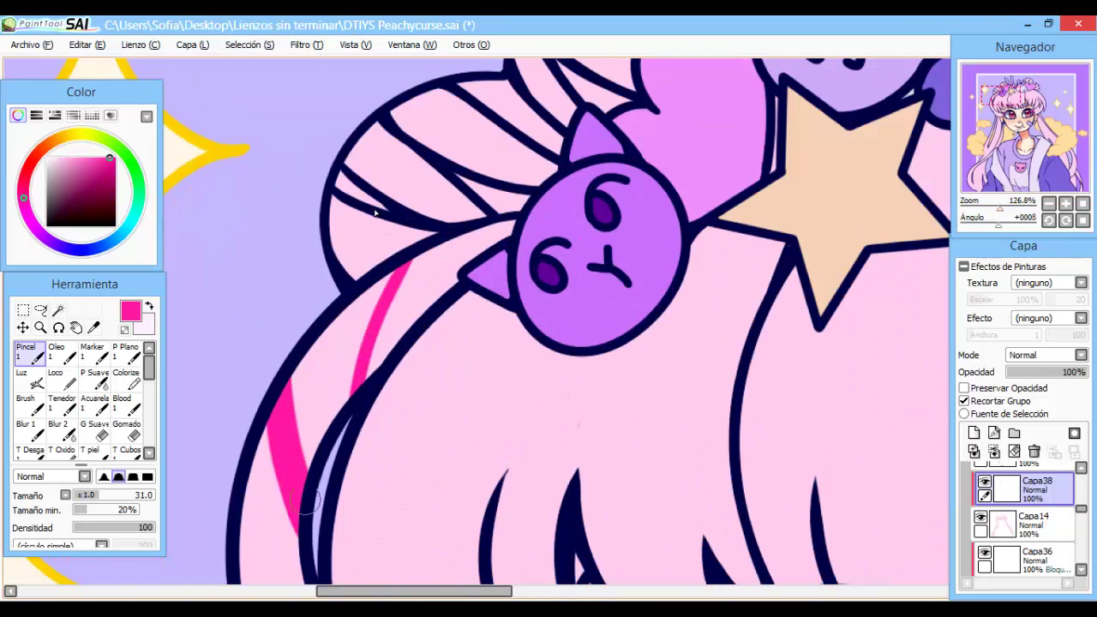
key("n")
key("ctrl+z")
left_click_drag(300, 480, 367, 301)
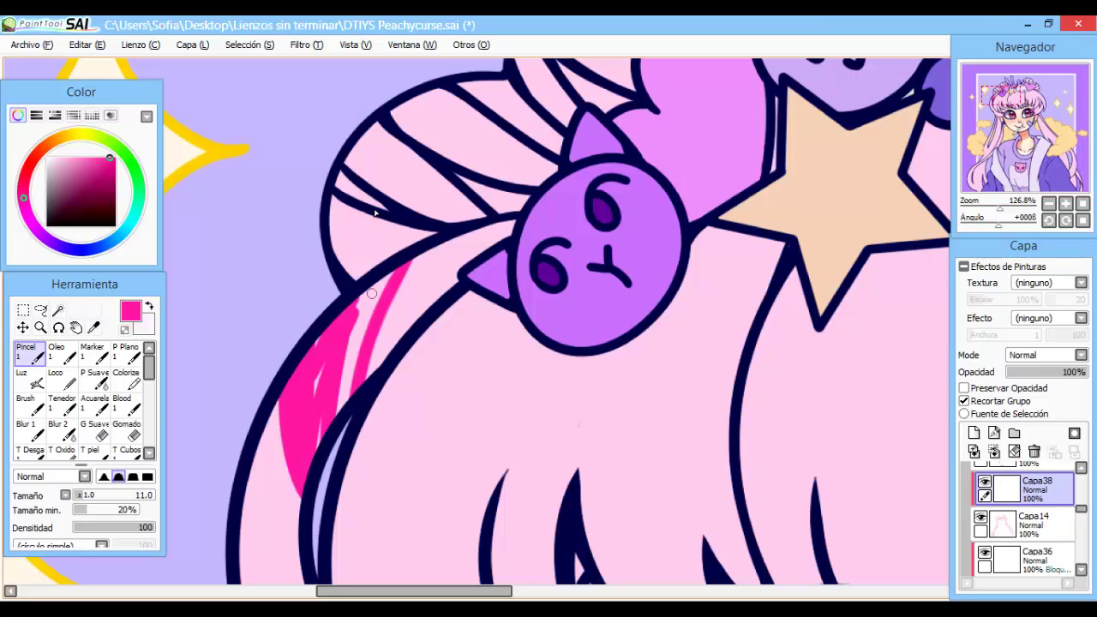
left_click_drag(371, 293, 359, 447)
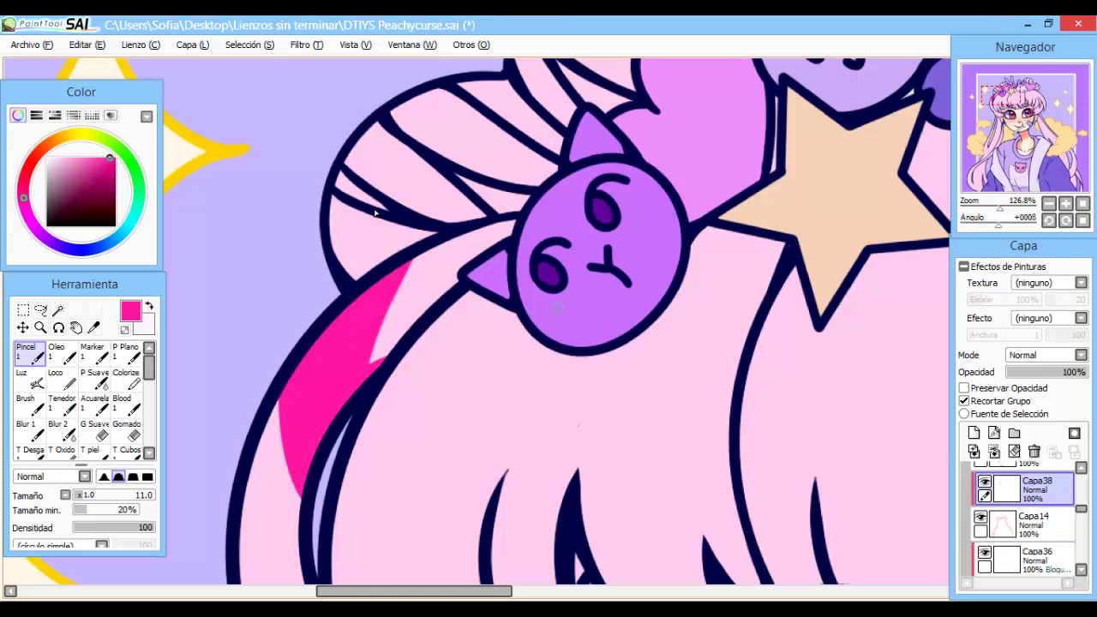
Outline a zigzag hot pink band across the hair between the cat ornament and the left bangs with a size 11 brush.
scroll(375, 218, "down", 3)
mouse_move(352, 214)
left_mouse_down()
mouse_move(444, 336)
mouse_move(497, 240)
mouse_move(497, 300)
left_mouse_up()
left_click_drag(273, 281, 353, 302)
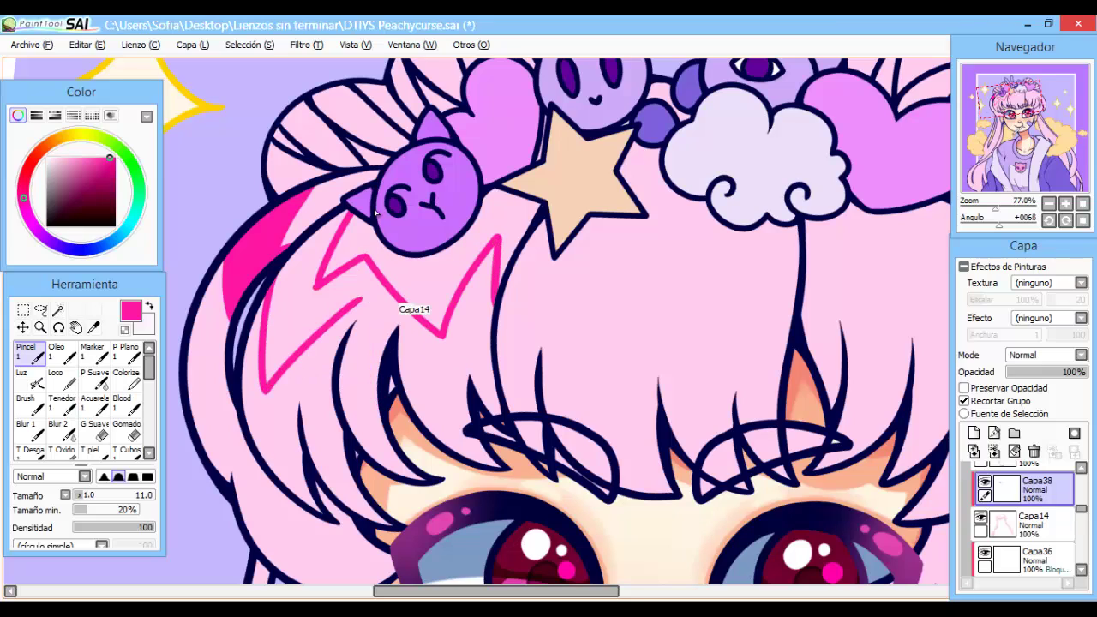
mouse_move(473, 338)
left_mouse_down()
mouse_move(441, 420)
mouse_move(401, 313)
mouse_move(359, 296)
left_mouse_up()
left_click_drag(351, 213, 278, 283)
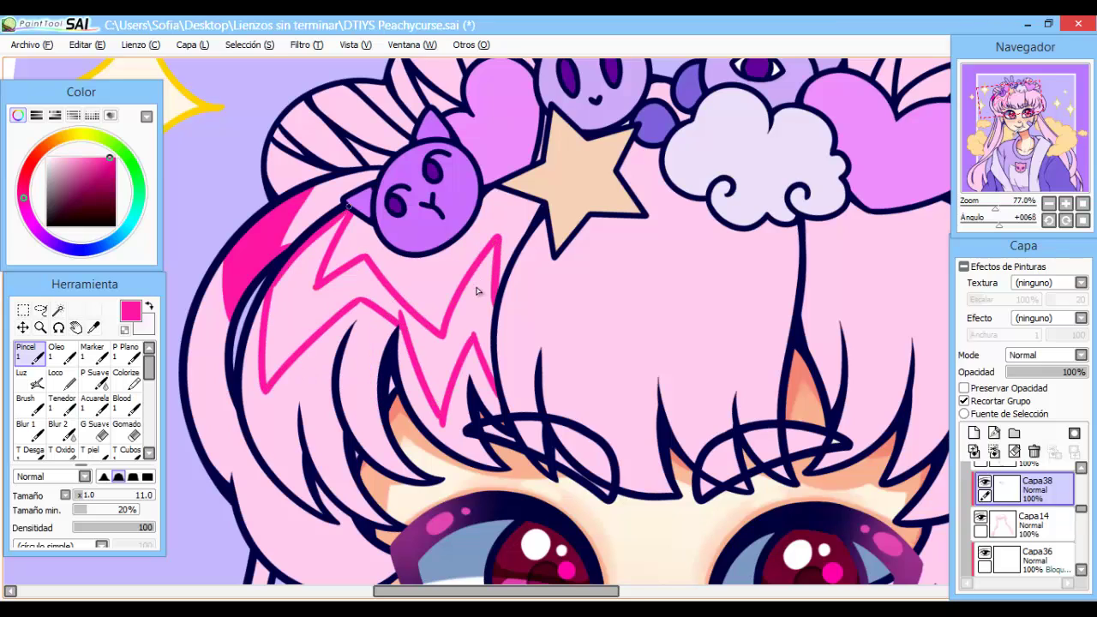
Fill the zigzag band on the left bangs with hot pink and sharpen its corners with a size 8 eraser.
key("w")
left_click(477, 291)
key("b")
scroll(477, 292, "up", 3)
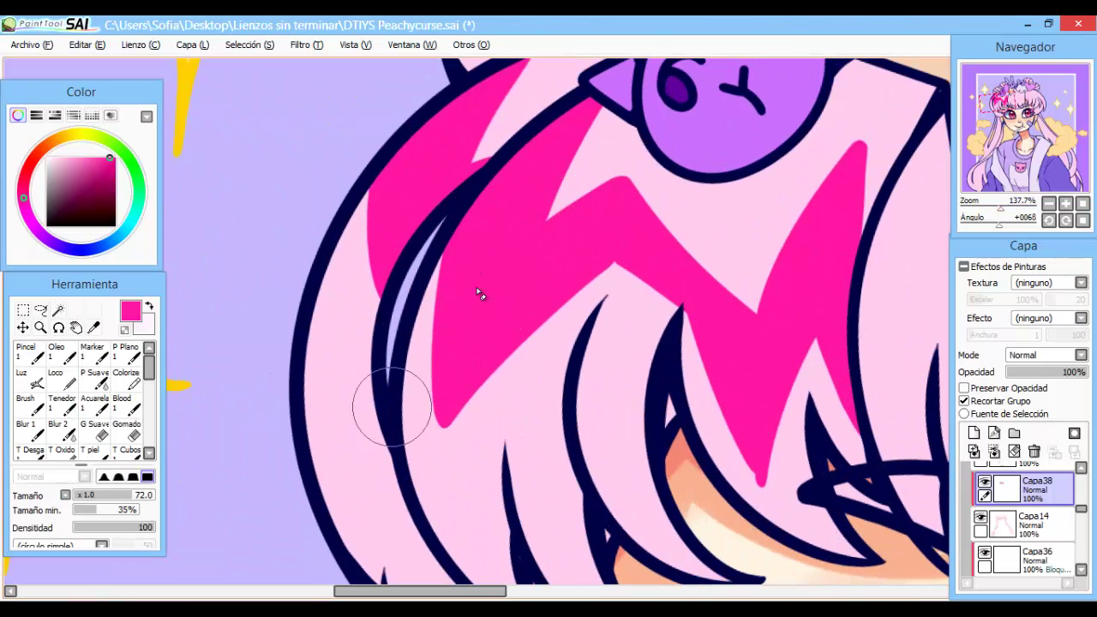
key("e")
key("b")
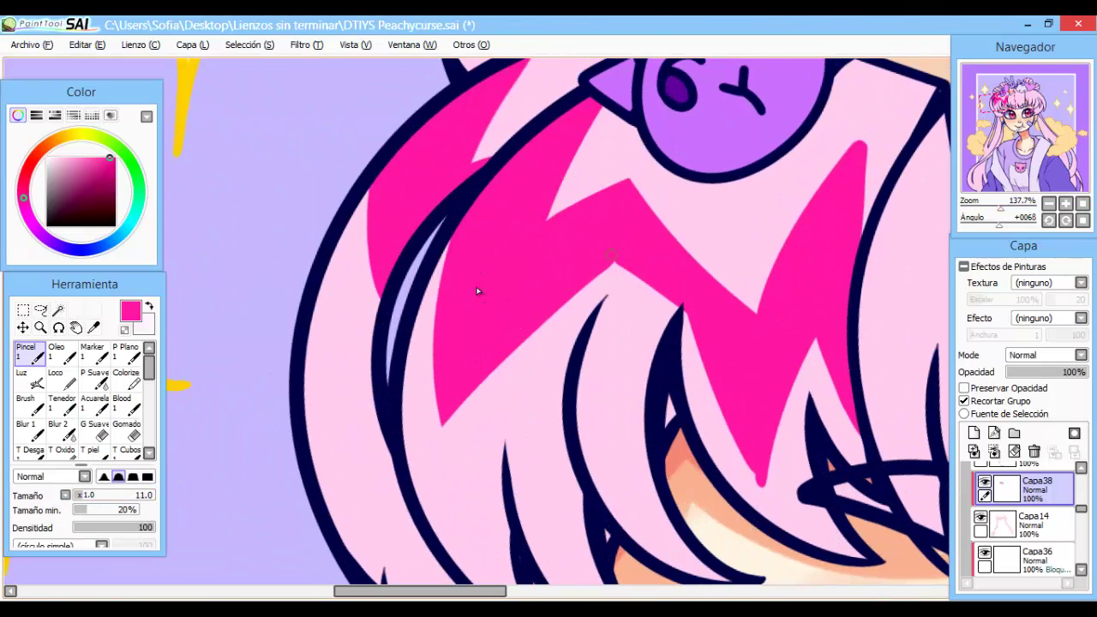
key("e")
left_click_drag(622, 263, 690, 295)
key("ctrl+z")
key("b")
key("e")
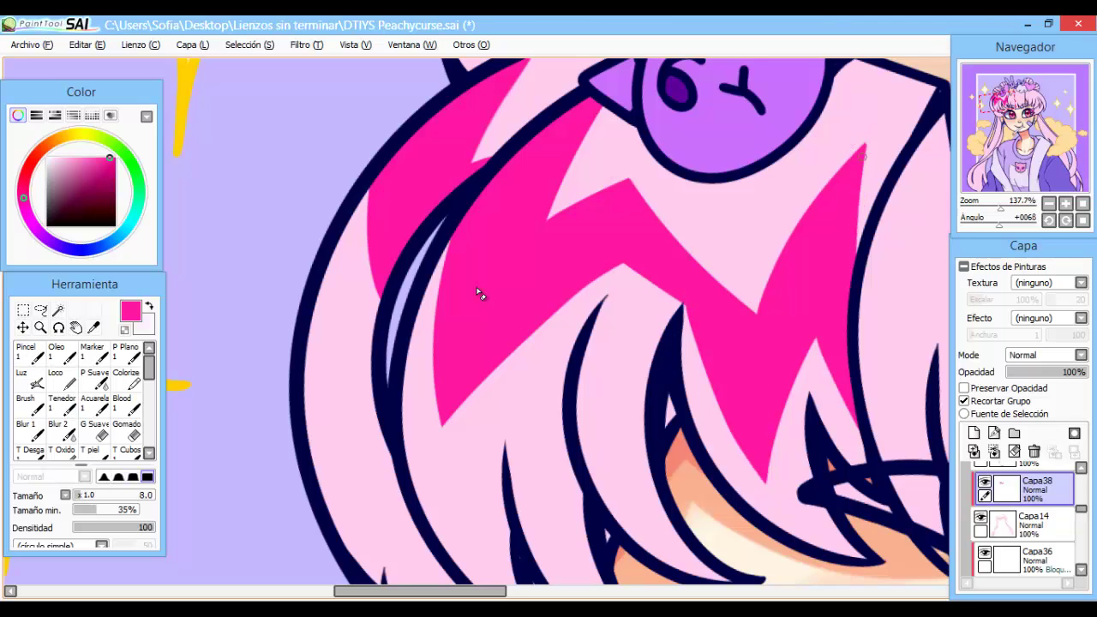
Outline a zigzag band across the central bangs below the star and cloud with a size 11 brush and fill it hot pink.
scroll(478, 291, "down", 5)
scroll(477, 291, "up", 3)
key("b")
mouse_move(566, 244)
left_mouse_down()
mouse_move(573, 349)
mouse_move(696, 342)
mouse_move(804, 257)
left_mouse_up()
key("ctrl+z")
mouse_move(697, 343)
left_mouse_down()
mouse_move(789, 317)
mouse_move(840, 220)
left_mouse_up()
left_click_drag(612, 339, 540, 420)
key("ctrl+z")
left_click_drag(643, 319, 566, 420)
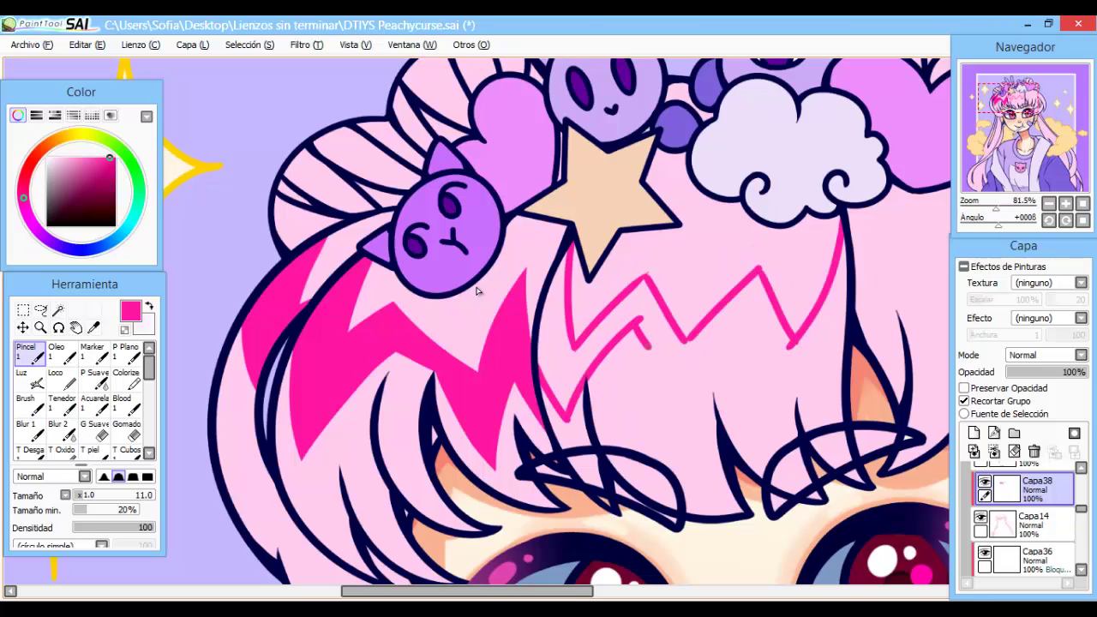
mouse_move(639, 320)
left_mouse_down()
mouse_move(715, 390)
mouse_move(682, 367)
mouse_move(725, 356)
mouse_move(763, 318)
mouse_move(843, 326)
left_mouse_up()
left_click_drag(845, 237, 845, 360)
left_click_drag(540, 251, 566, 370)
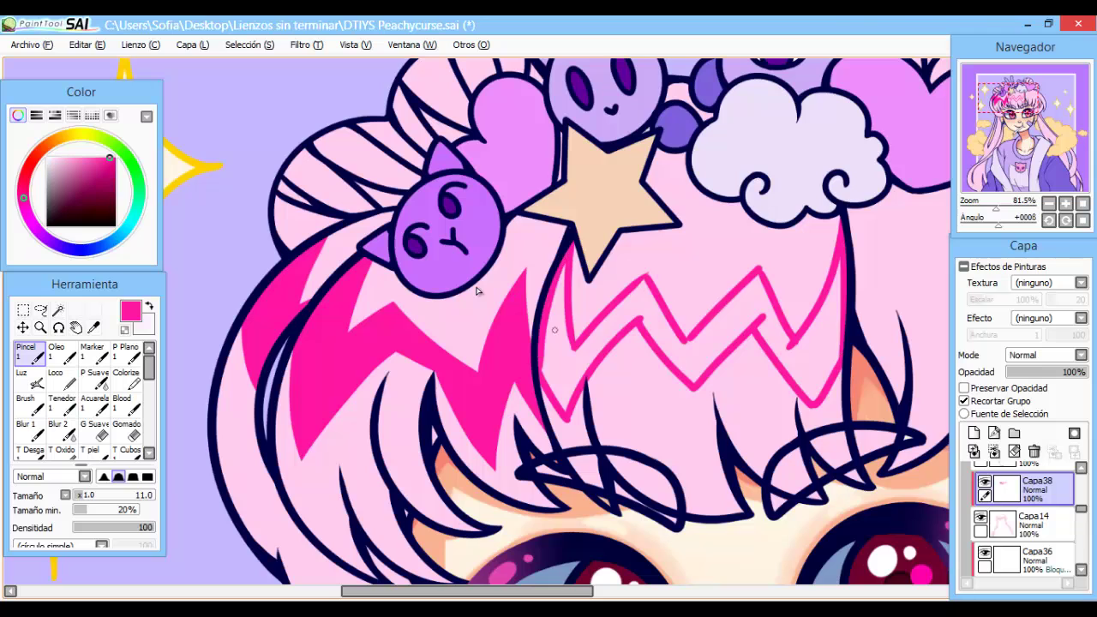
left_click(566, 353)
Sharpen the peaks and corners of the central bangs' zigzag band with a size 8 eraser.
scroll(566, 354, "up", 3)
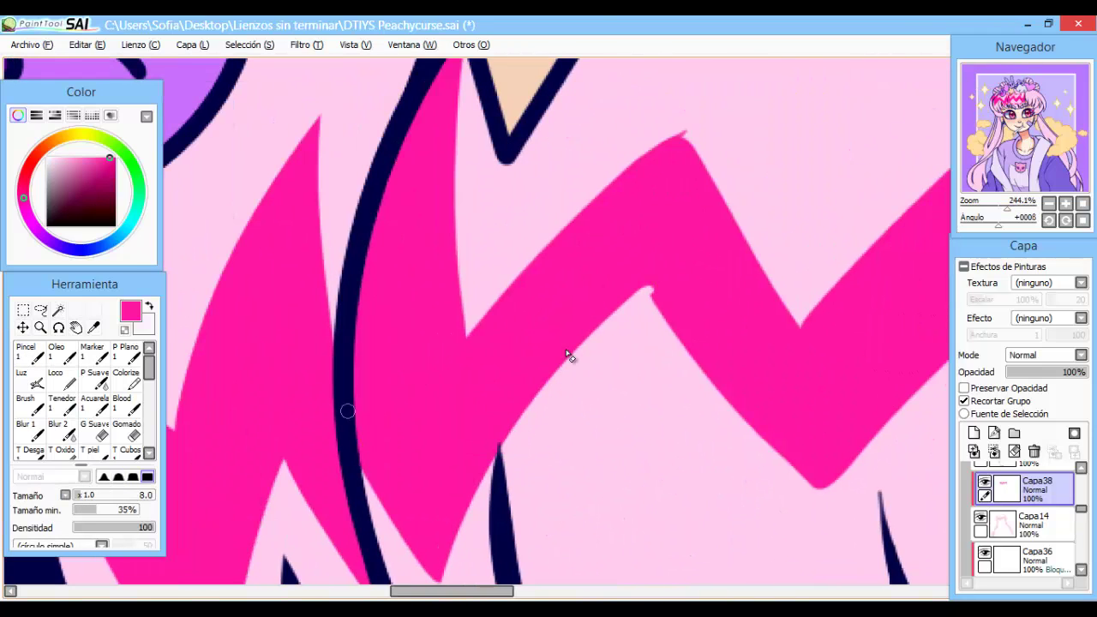
key("e")
mouse_move(890, 196)
left_mouse_down()
mouse_move(807, 327)
mouse_move(395, 477)
left_mouse_up()
key("n")
scroll(567, 353, "down", 3)
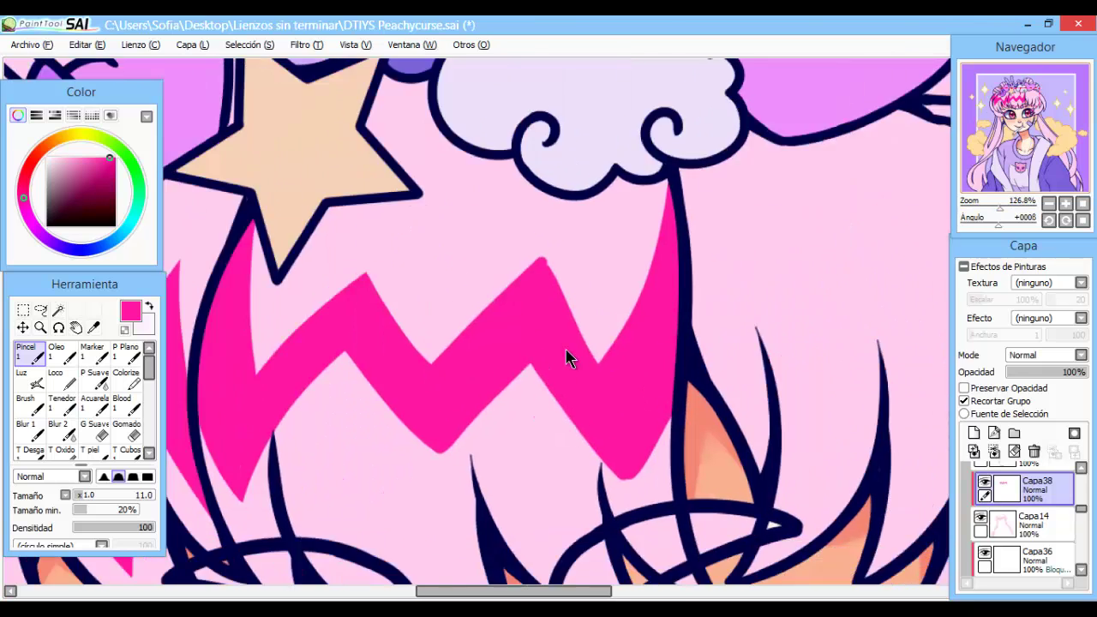
key("Delete")
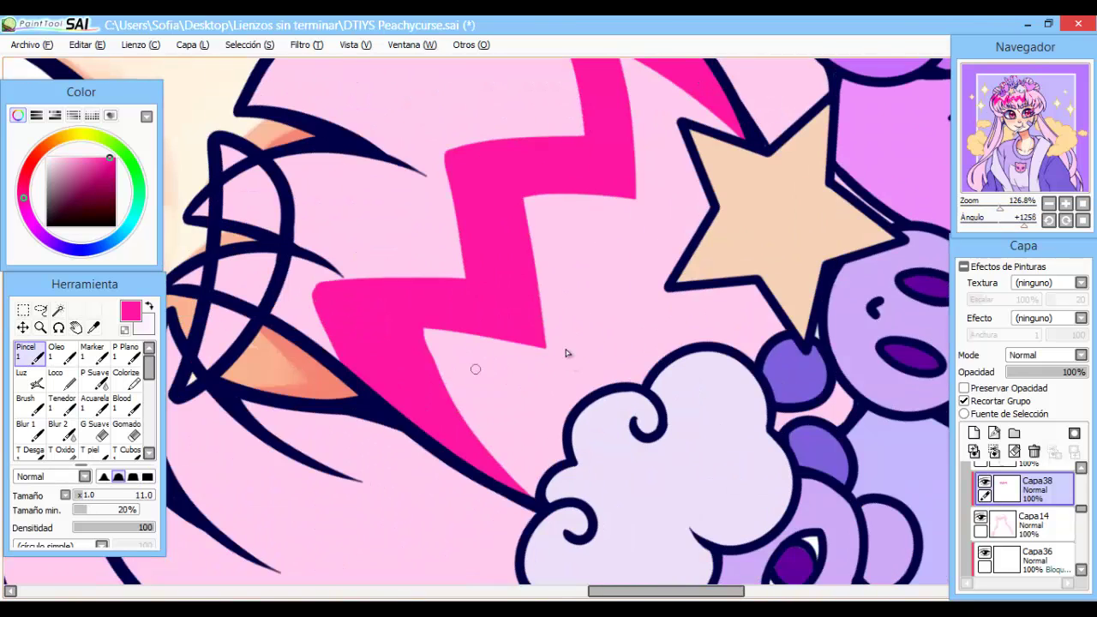
key("Home")
key("e")
left_click_drag(657, 519, 701, 440)
scroll(567, 355, "down", 3)
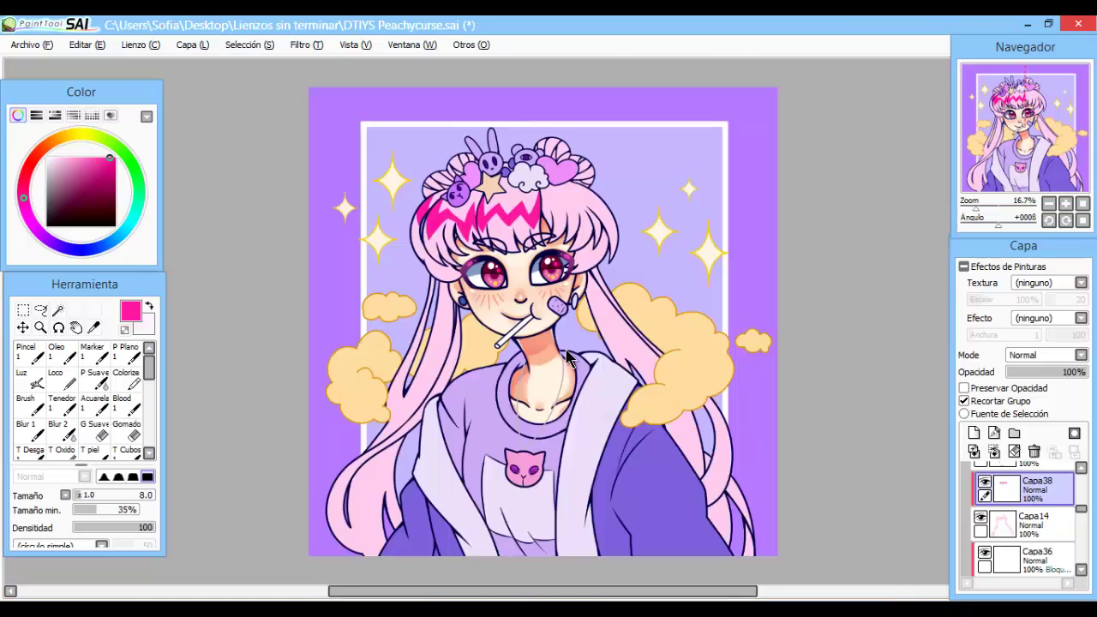
Paint a filled hot pink zigzag band across the bangs below the heart ornament with a size 11 brush.
scroll(566, 351, "up", 4)
key("n")
mouse_move(480, 247)
left_mouse_down()
mouse_move(418, 343)
mouse_move(610, 281)
mouse_move(660, 386)
left_mouse_up()
left_click_drag(364, 300, 337, 390)
left_click_drag(343, 399, 504, 336)
mouse_move(341, 377)
left_mouse_down()
mouse_move(550, 415)
mouse_move(637, 459)
left_mouse_up()
left_click_drag(369, 311, 472, 250)
left_click_drag(343, 395, 651, 403)
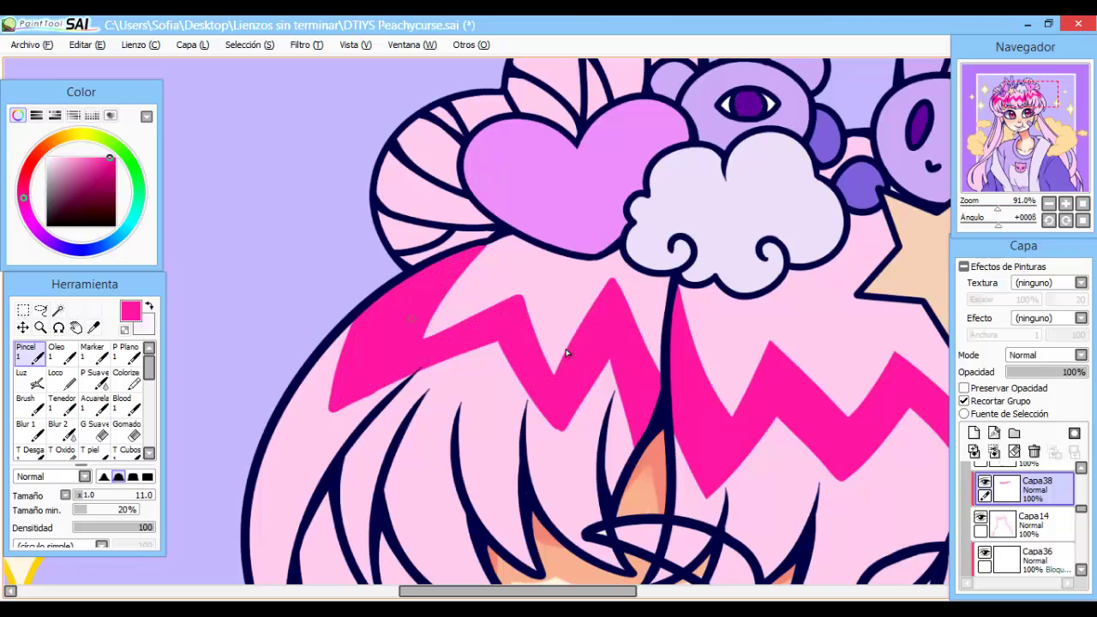
Sharpen the corners of the zigzag band below the heart ornament, alternating the eraser and the size 11 brush.
key("e")
scroll(565, 347, "up", 3)
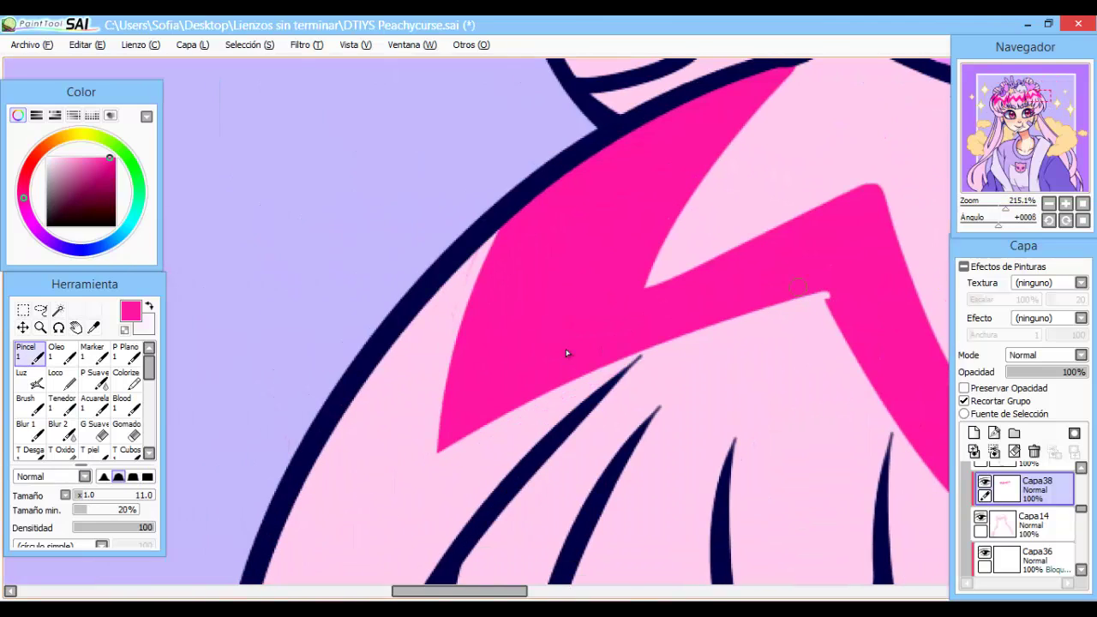
left_click_drag(751, 235, 639, 225)
left_click_drag(558, 250, 640, 225)
key("n")
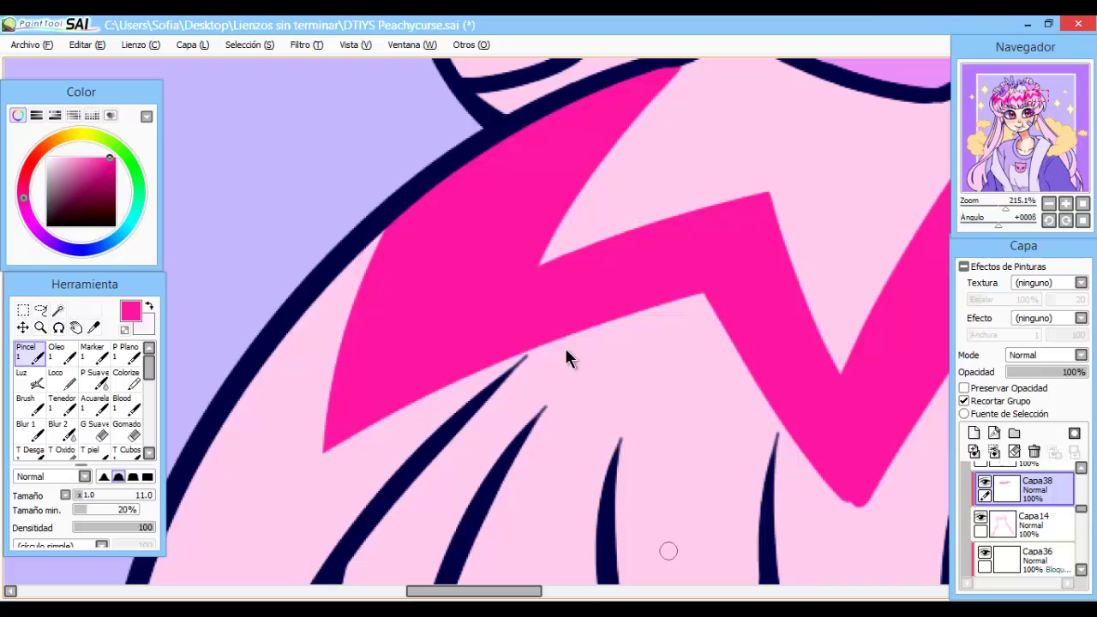
mouse_move(666, 549)
left_mouse_down()
mouse_move(463, 384)
mouse_move(524, 234)
mouse_move(602, 144)
mouse_move(703, 382)
left_mouse_up()
key("e")
key("n")
scroll(566, 353, "down", 5)
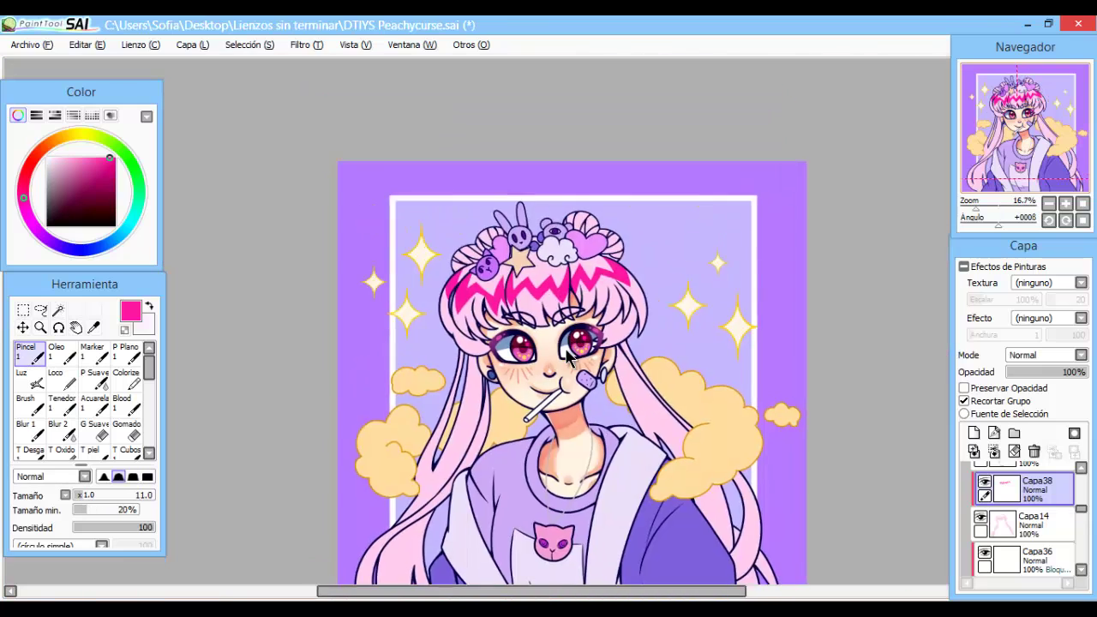
Paint a hot pink zigzag band across the curled lower end of the left ponytail and clean its edges with a size 8 eraser.
scroll(577, 365, "up", 3)
mouse_move(630, 214)
left_mouse_down()
mouse_move(617, 300)
mouse_move(644, 343)
left_mouse_up()
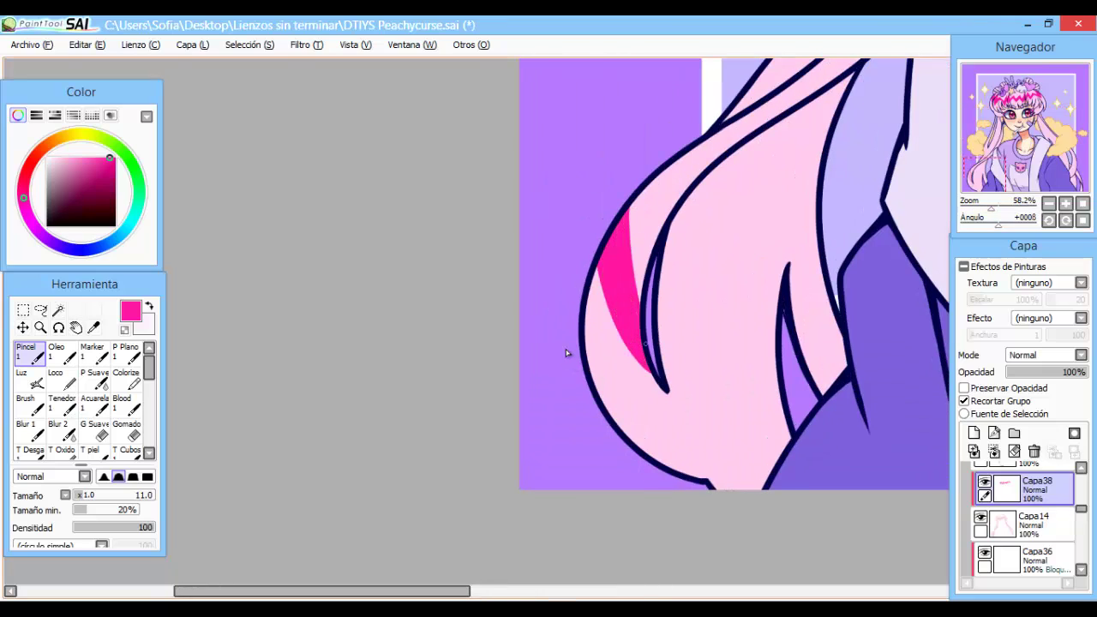
mouse_move(660, 274)
left_mouse_down()
mouse_move(733, 412)
mouse_move(776, 356)
mouse_move(737, 476)
mouse_move(780, 412)
left_mouse_up()
left_click(729, 420)
key("e")
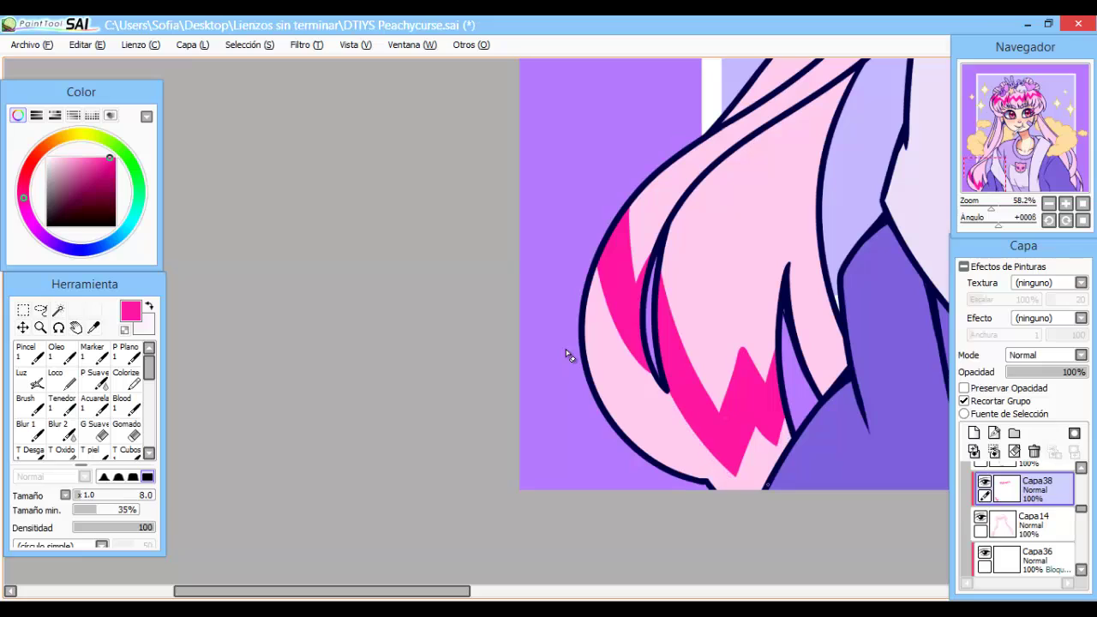
scroll(734, 347, "up", 2)
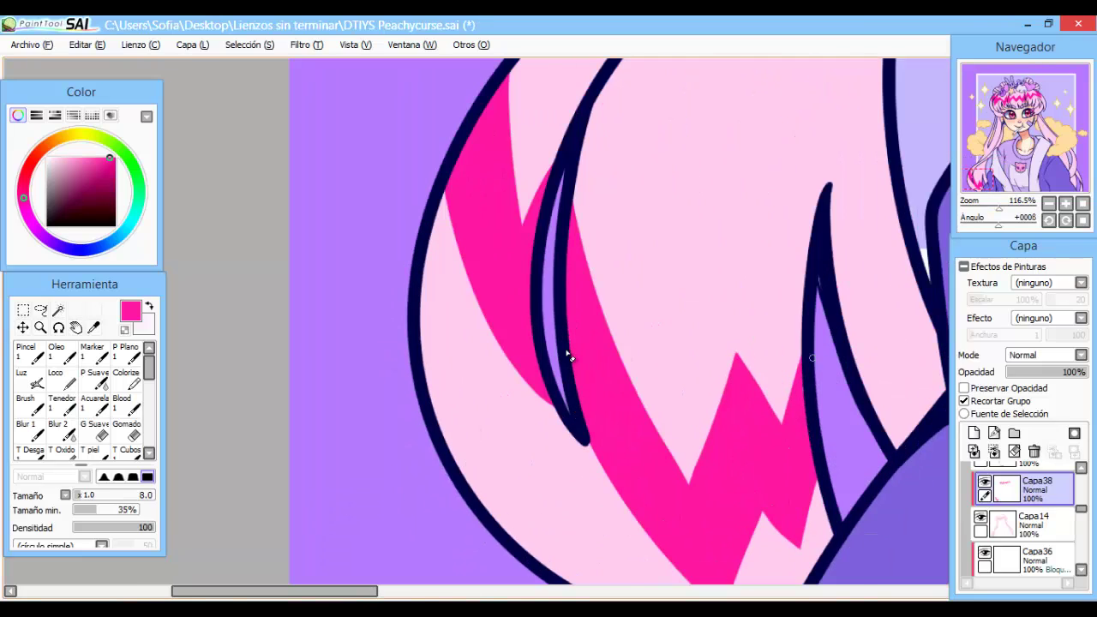
scroll(566, 355, "down", 5)
Paint hot pink zigzag bands on the right ponytail's lower strands and on the left ponytail's small strand beside the jacket.
scroll(565, 358, "up", 2)
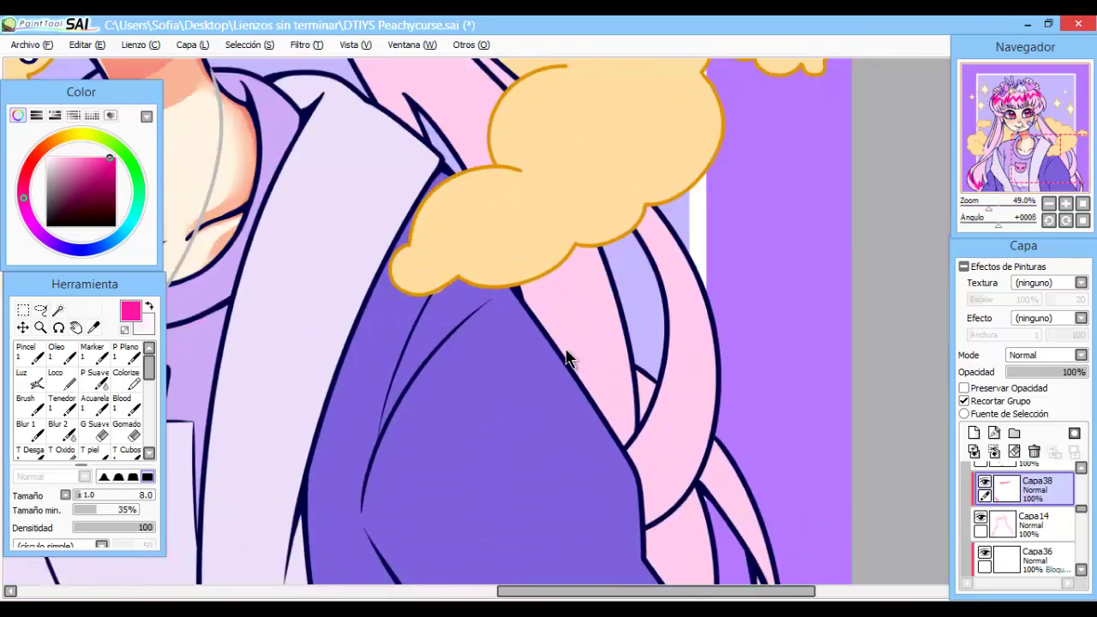
key("h")
key("n")
left_click_drag(376, 324, 454, 446)
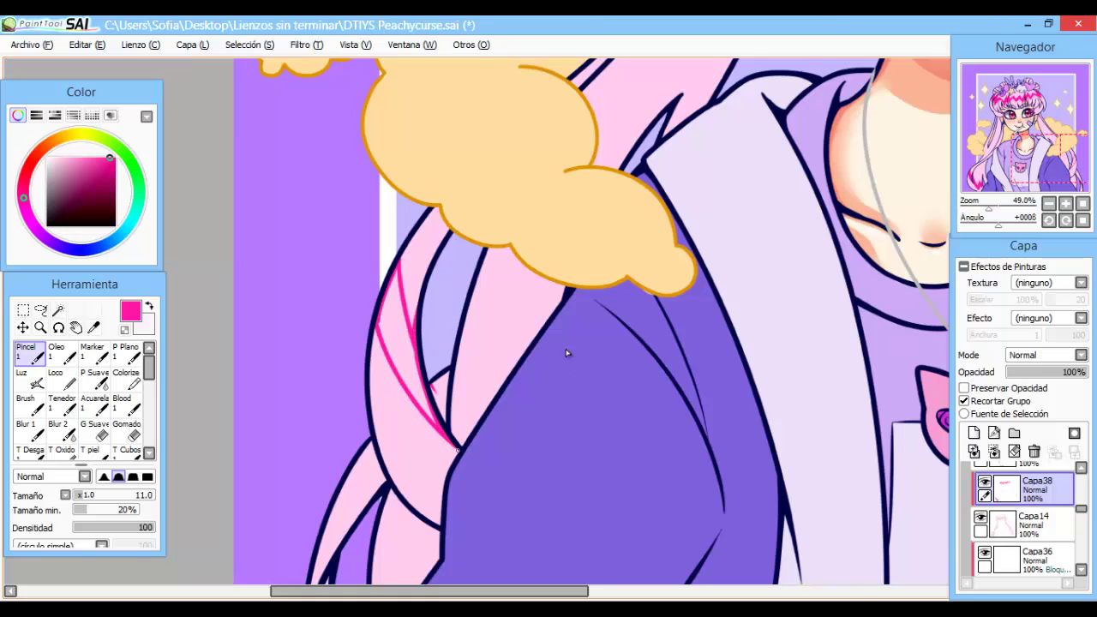
left_click_drag(399, 268, 454, 442)
mouse_move(495, 286)
left_mouse_down()
mouse_move(540, 214)
mouse_move(532, 288)
left_mouse_up()
left_click_drag(516, 357, 528, 192)
mouse_move(566, 223)
left_mouse_down()
mouse_move(527, 288)
mouse_move(524, 360)
mouse_move(591, 420)
left_mouse_up()
scroll(526, 311, "down", 3)
scroll(537, 319, "left", 5)
left_click_drag(566, 324, 592, 420)
left_click_drag(555, 336, 583, 433)
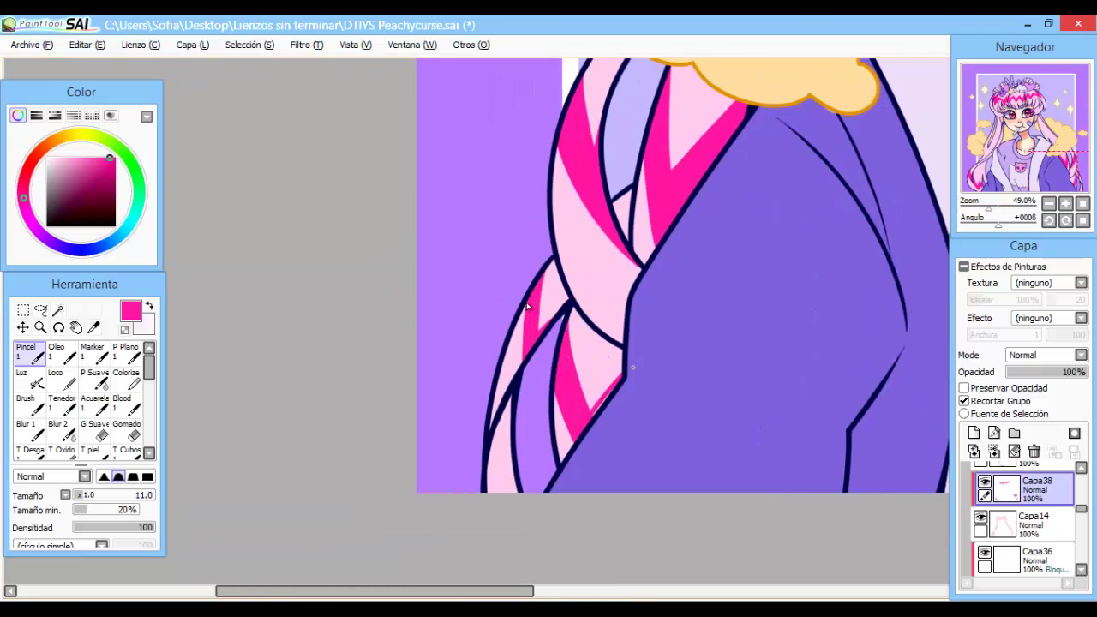
scroll(527, 306, "down", 3)
scroll(527, 306, "up", 4)
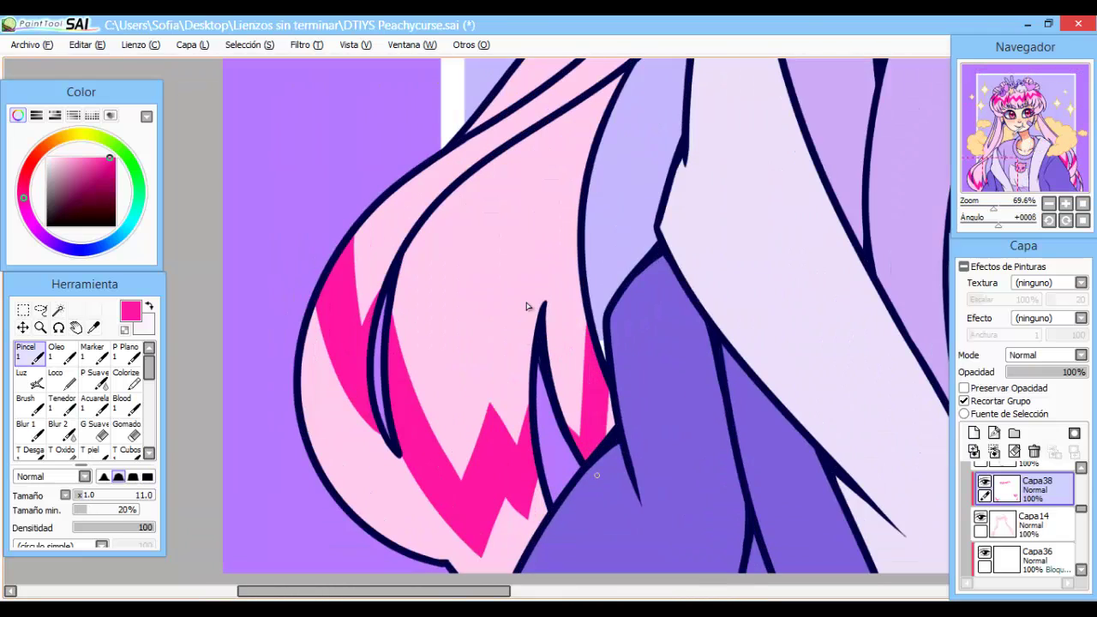
Preserve Capa38's opacity and repaint all the hot pink hair bands near-white with a size 100 brush.
scroll(528, 306, "down", 3)
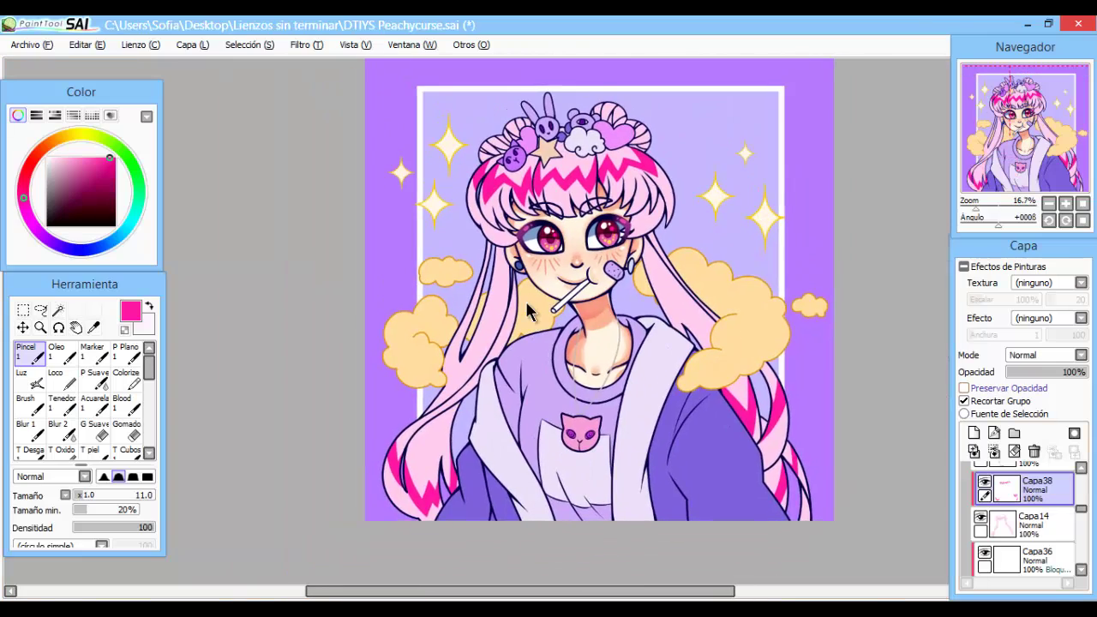
scroll(525, 301, "up", 2)
key("x")
mouse_move(334, 283)
left_mouse_down()
mouse_move(480, 292)
mouse_move(849, 258)
left_mouse_up()
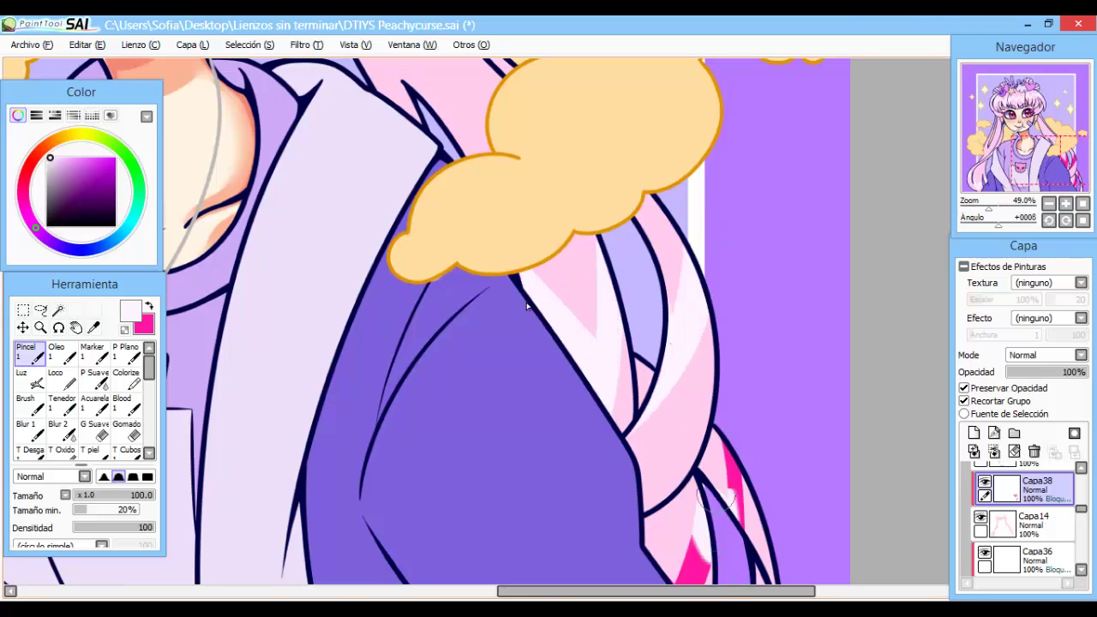
scroll(527, 307, "down", 2)
scroll(527, 306, "up", 1)
Create clipped layer Capa39 below Capa38 and add mid-pink shading around the outer strand's highlight with a size 13 brush at 7% minimum size.
key("ctrl+shift+n")
scroll(528, 308, "up", 3)
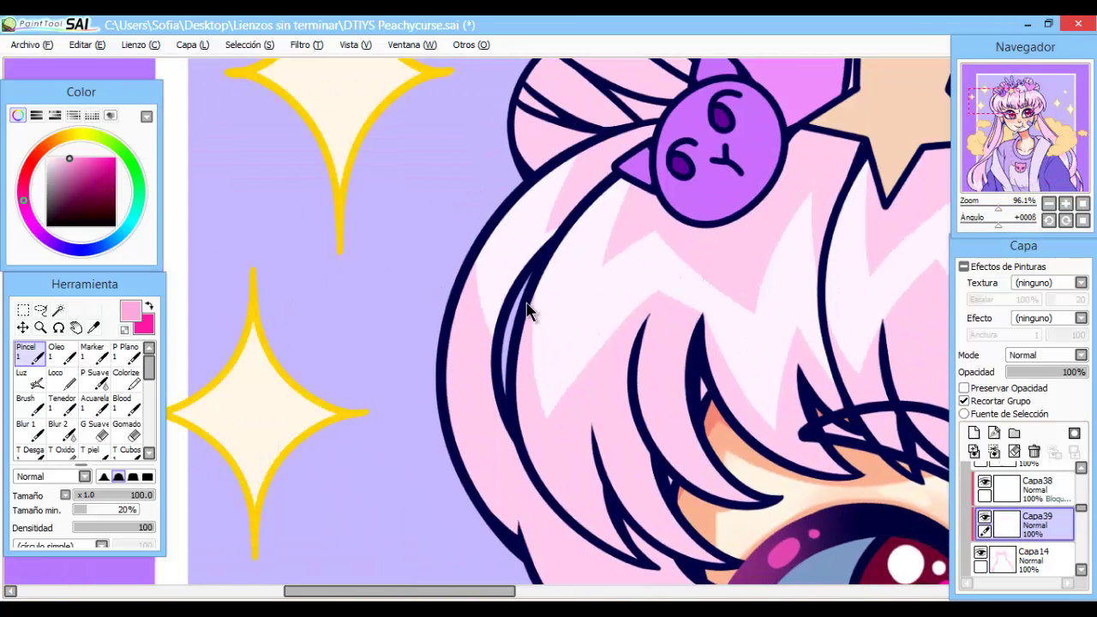
key("n")
left_click_drag(476, 268, 496, 360)
left_click_drag(549, 227, 651, 131)
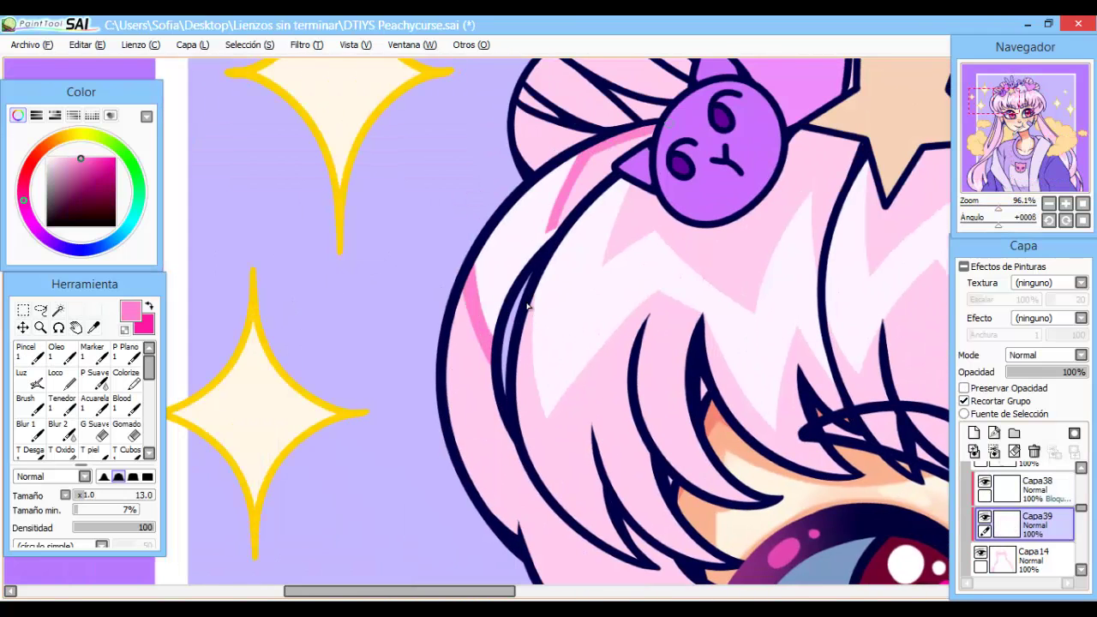
Shade the left bangs' locks below the white zigzag with mid-pink pointed strokes following the strands down to their tips.
left_click_drag(531, 309, 591, 489)
left_click_drag(577, 352, 596, 506)
left_click_drag(570, 388, 617, 549)
left_click_drag(523, 313, 592, 531)
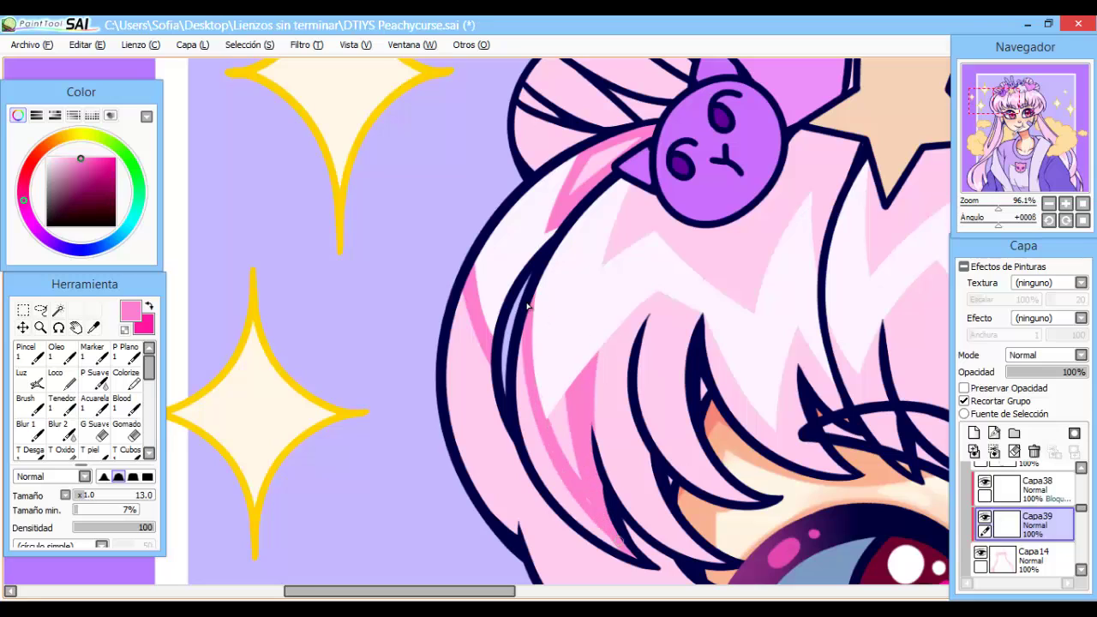
left_click_drag(553, 394, 613, 545)
left_click_drag(519, 339, 527, 459)
left_click_drag(656, 296, 635, 420)
mouse_move(600, 369)
left_mouse_down()
mouse_move(695, 315)
mouse_move(712, 429)
left_mouse_up()
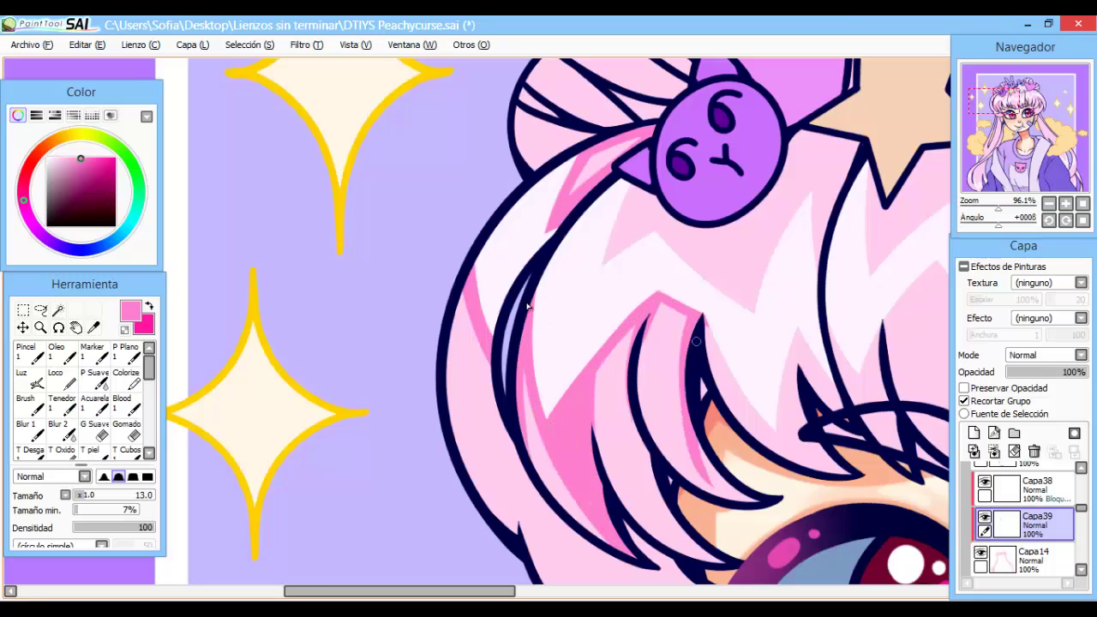
left_click_drag(673, 315, 733, 499)
left_click_drag(638, 395, 673, 535)
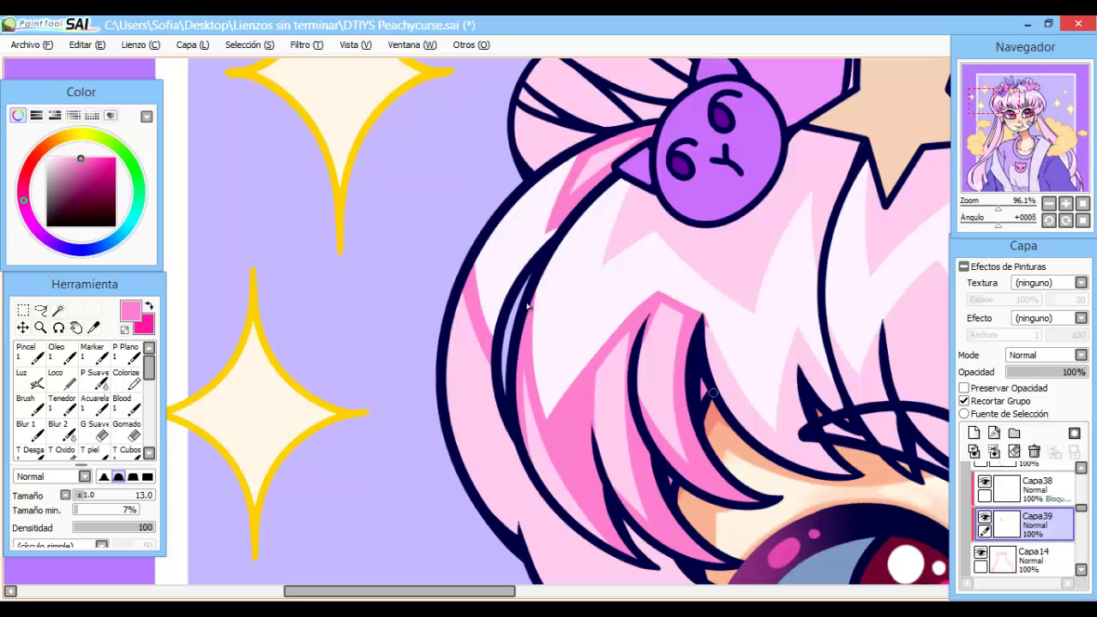
Shade the bangs' lock nearest the left brow and the rounded outer side lock with mid-pink strokes.
left_click_drag(798, 330, 832, 472)
left_click_drag(780, 353, 784, 429)
left_click_drag(788, 343, 830, 455)
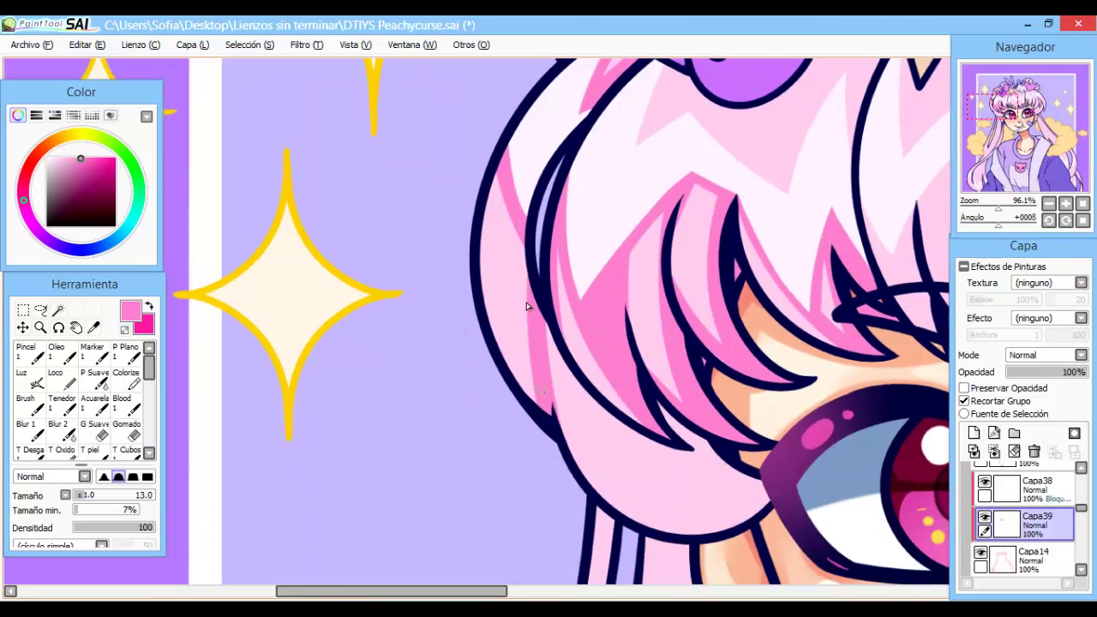
left_click_drag(523, 234, 493, 403)
left_click_drag(549, 322, 652, 531)
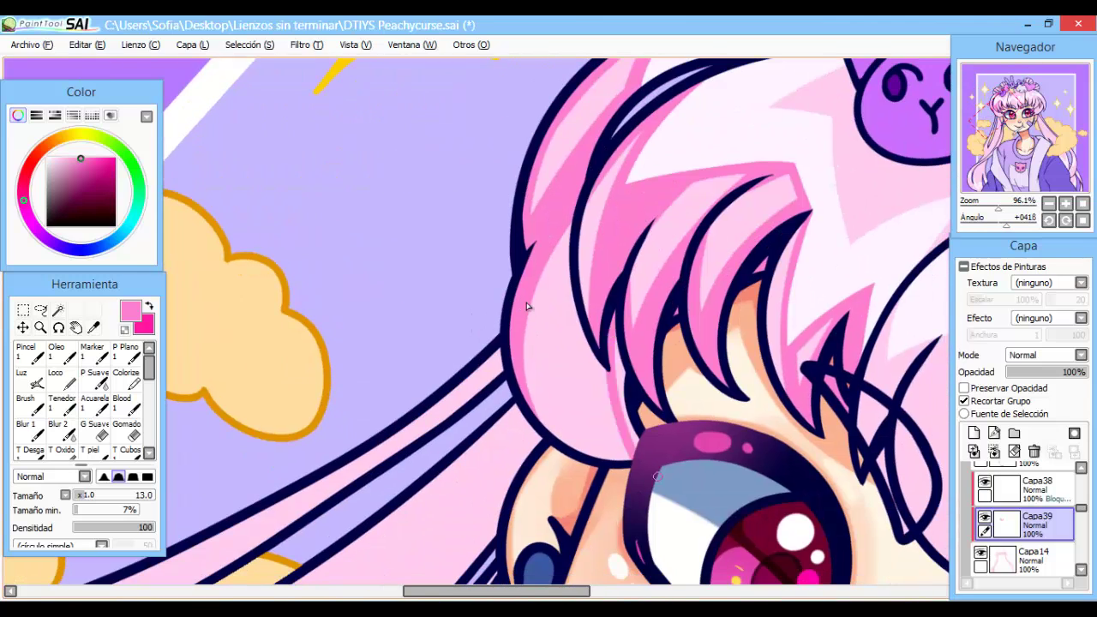
left_click_drag(635, 338, 605, 458)
left_click_drag(617, 360, 528, 455)
left_click_drag(590, 221, 566, 369)
Shade the hair roots between the cat and star ornaments in mid-pink above the left bangs' white zigzag.
scroll(528, 306, "down", 3)
scroll(527, 306, "up", 3)
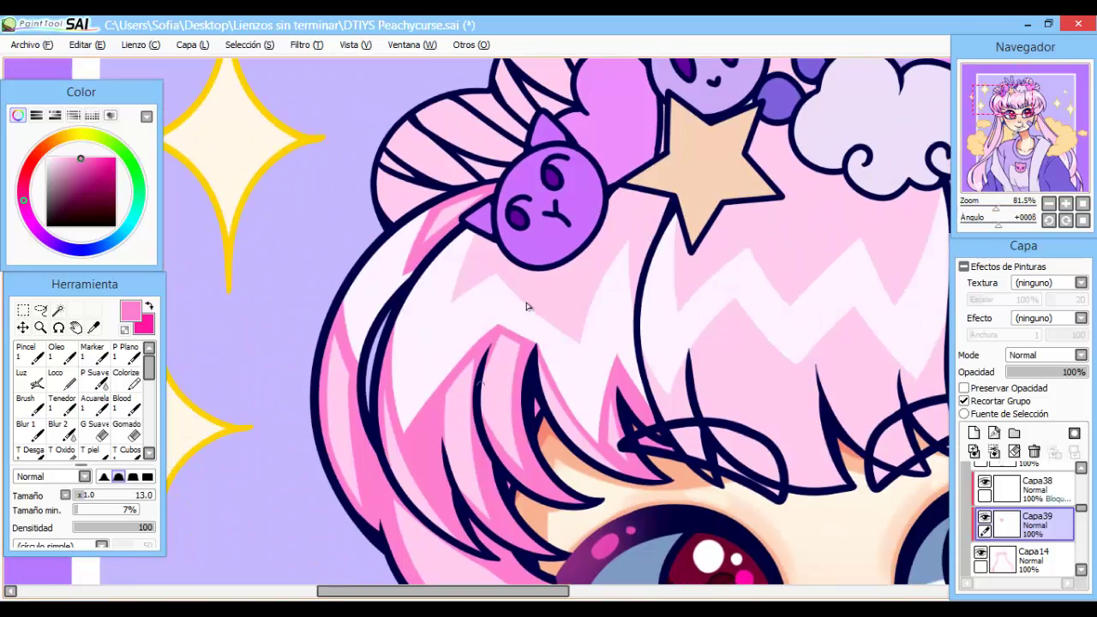
scroll(528, 306, "up", 1)
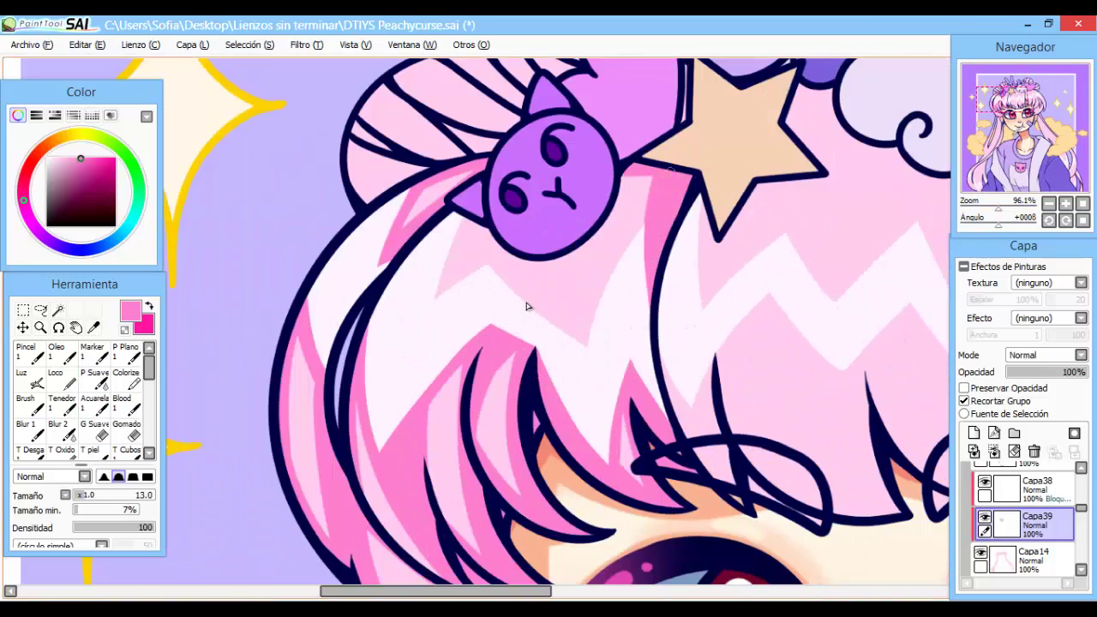
mouse_move(644, 210)
left_mouse_down()
mouse_move(582, 352)
mouse_move(439, 298)
mouse_move(504, 267)
left_mouse_up()
mouse_move(573, 245)
left_mouse_down()
mouse_move(473, 293)
mouse_move(531, 377)
left_mouse_up()
scroll(527, 306, "down", 3)
scroll(527, 307, "up", 2)
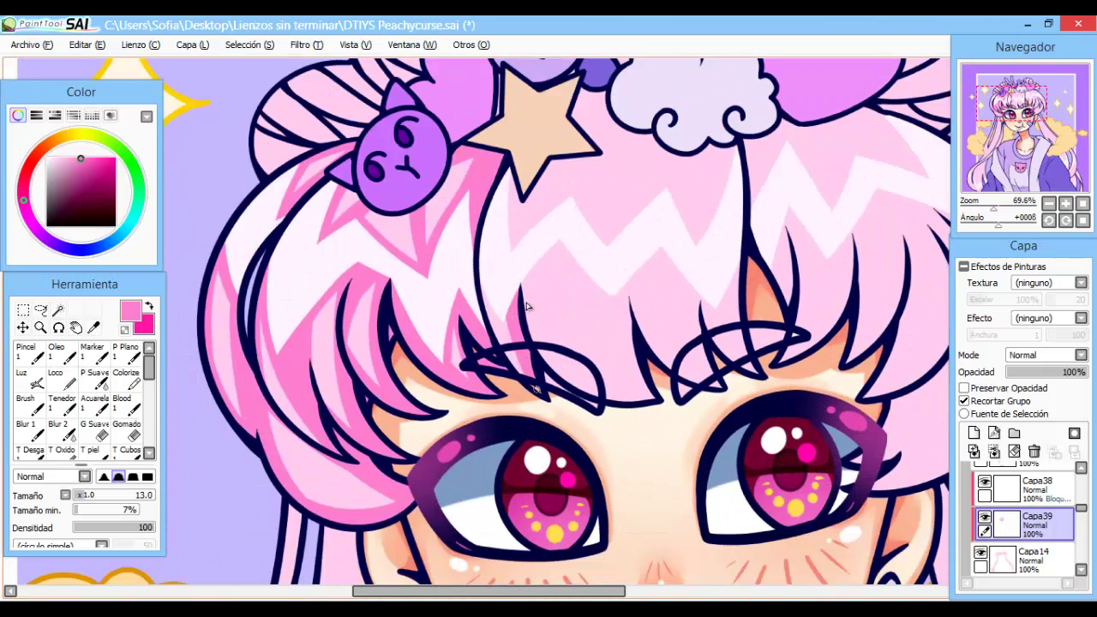
Shade the central bangs' locks below the white zigzag in mid-pink, leaving lighter streaks along the strands.
left_click_drag(485, 282, 523, 374)
left_click_drag(628, 287, 651, 396)
left_click_drag(559, 241, 660, 353)
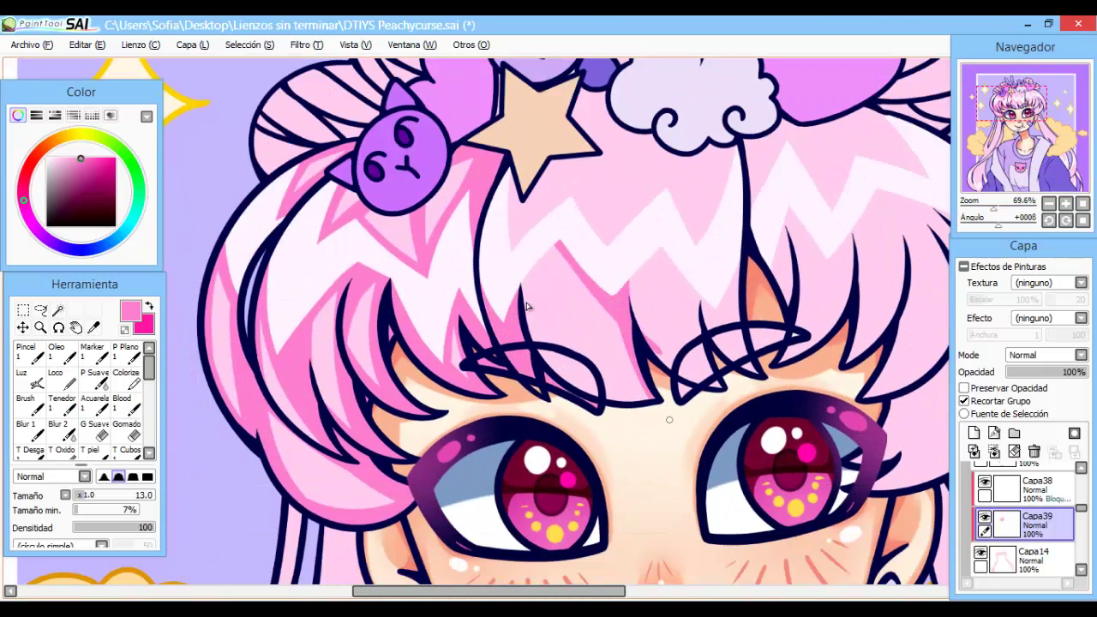
left_click_drag(528, 300, 592, 394)
left_click_drag(555, 248, 617, 390)
left_click_drag(630, 274, 673, 369)
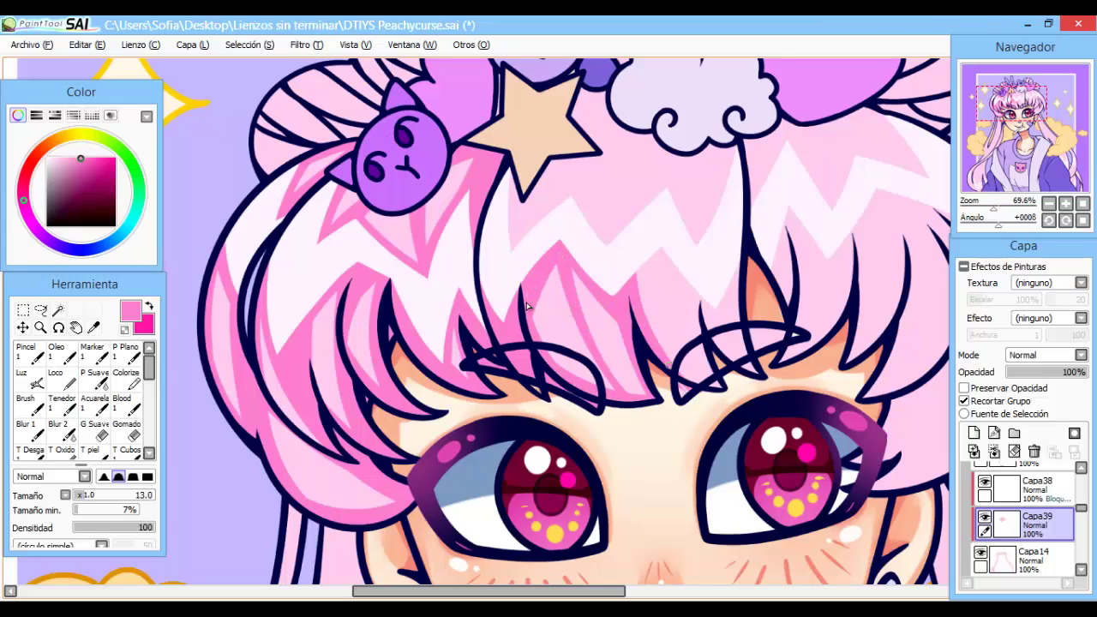
left_click_drag(678, 281, 710, 377)
mouse_move(660, 249)
left_mouse_down()
mouse_move(686, 291)
mouse_move(659, 281)
left_mouse_up()
left_click_drag(707, 262, 741, 343)
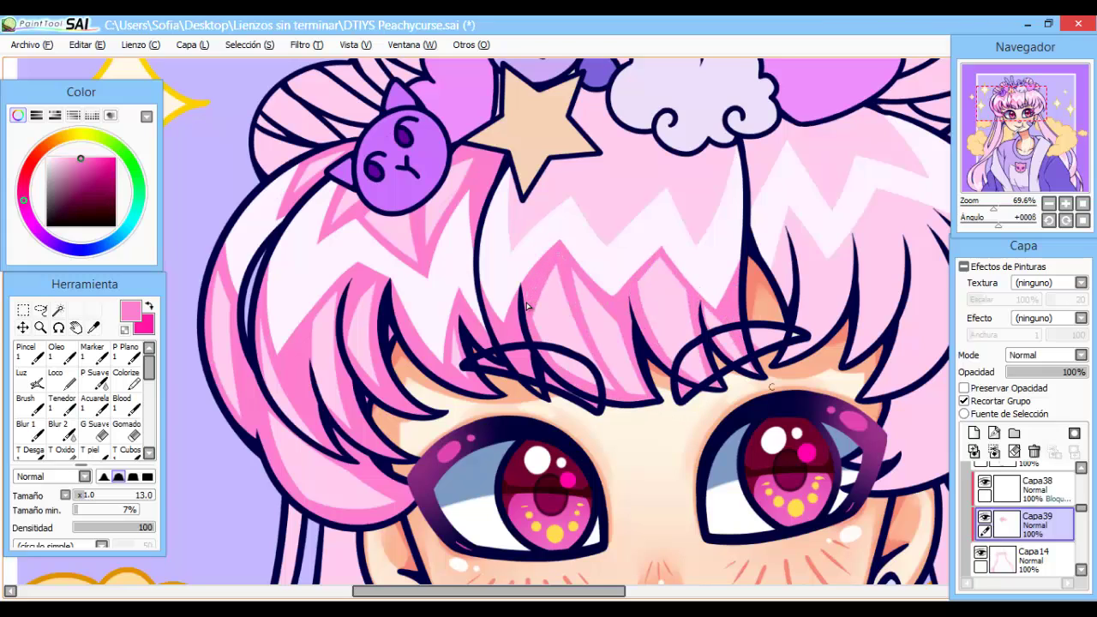
Shade the central bangs' roots above the white zigzag, between the star and the cloud, with mid-pink pointed strokes.
left_click(708, 354, "alt")
left_click(528, 309, "ctrl+shift")
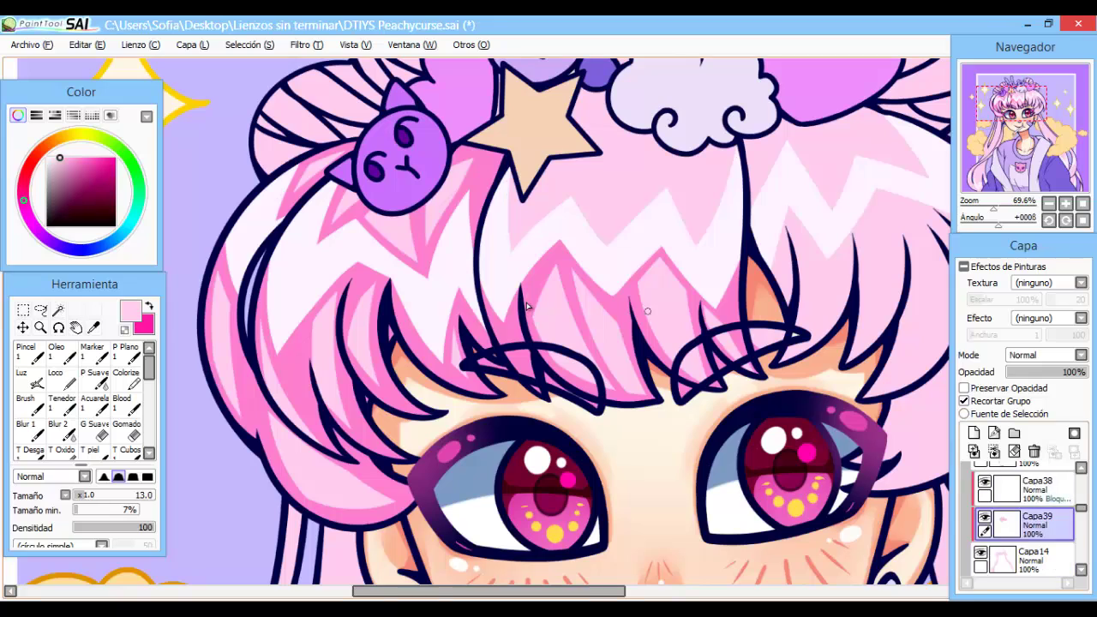
left_click_drag(717, 146, 734, 245)
mouse_move(667, 151)
left_mouse_down()
mouse_move(720, 243)
mouse_move(698, 233)
left_mouse_up()
left_click_drag(667, 175, 603, 252)
mouse_move(639, 130)
left_mouse_down()
mouse_move(591, 244)
mouse_move(508, 182)
left_mouse_up()
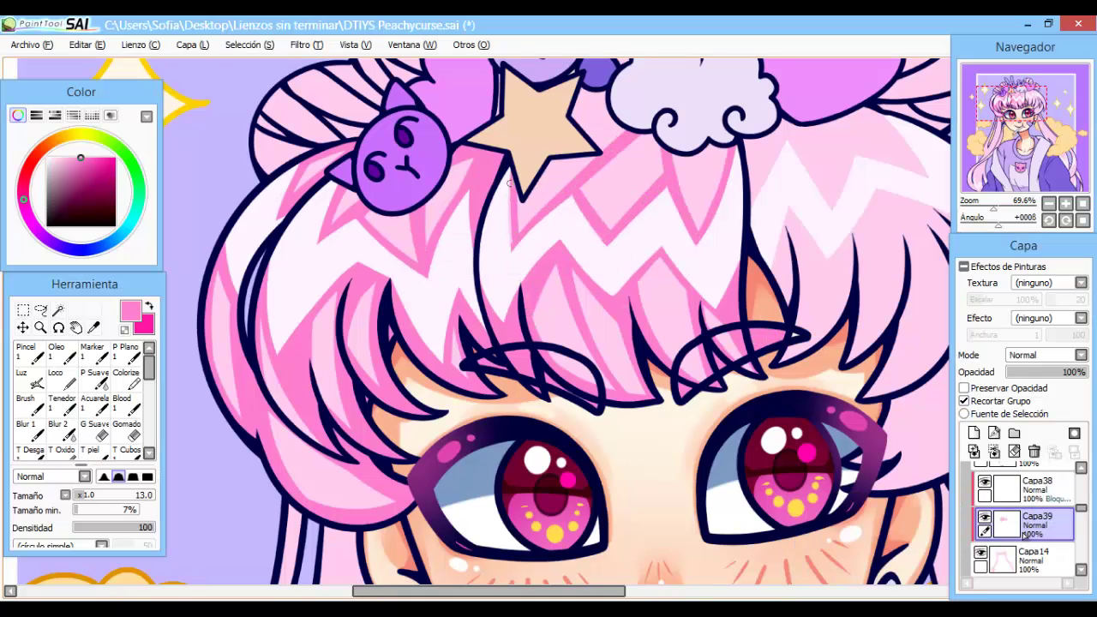
left_click_drag(610, 94, 576, 176)
left_click_drag(617, 121, 569, 183)
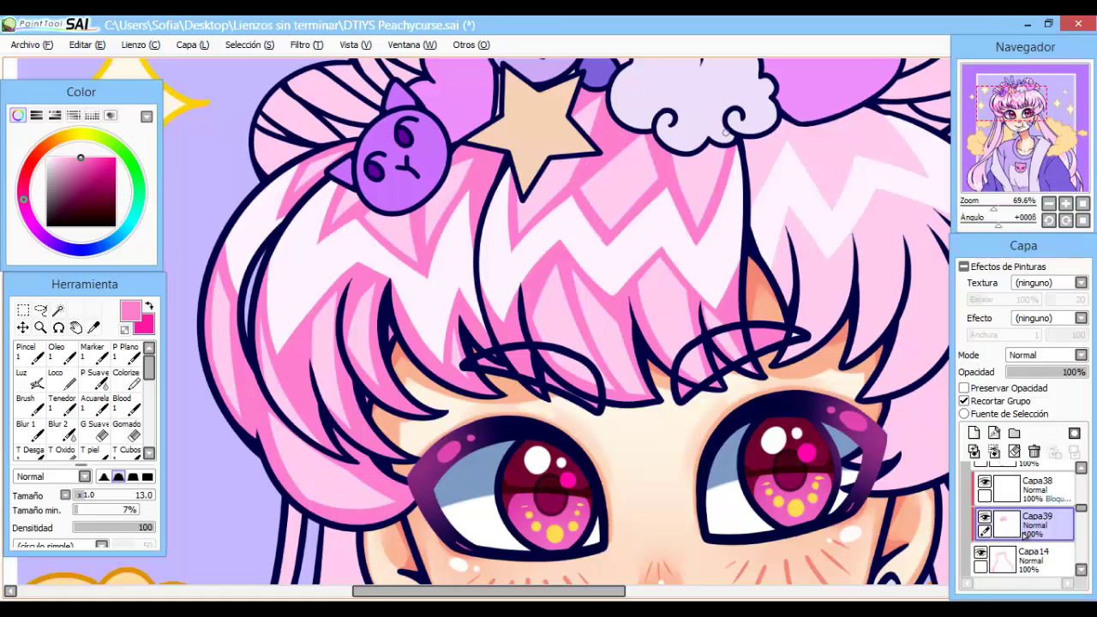
Shade the right bangs' roots beneath the cloud and heart in mid-pink, following the upper edge of the white zigzag.
mouse_move(782, 120)
left_mouse_down()
mouse_move(748, 206)
mouse_move(751, 153)
left_mouse_up()
left_click_drag(772, 258, 562, 257)
left_click_drag(626, 119, 576, 210)
left_click_drag(645, 122, 619, 163)
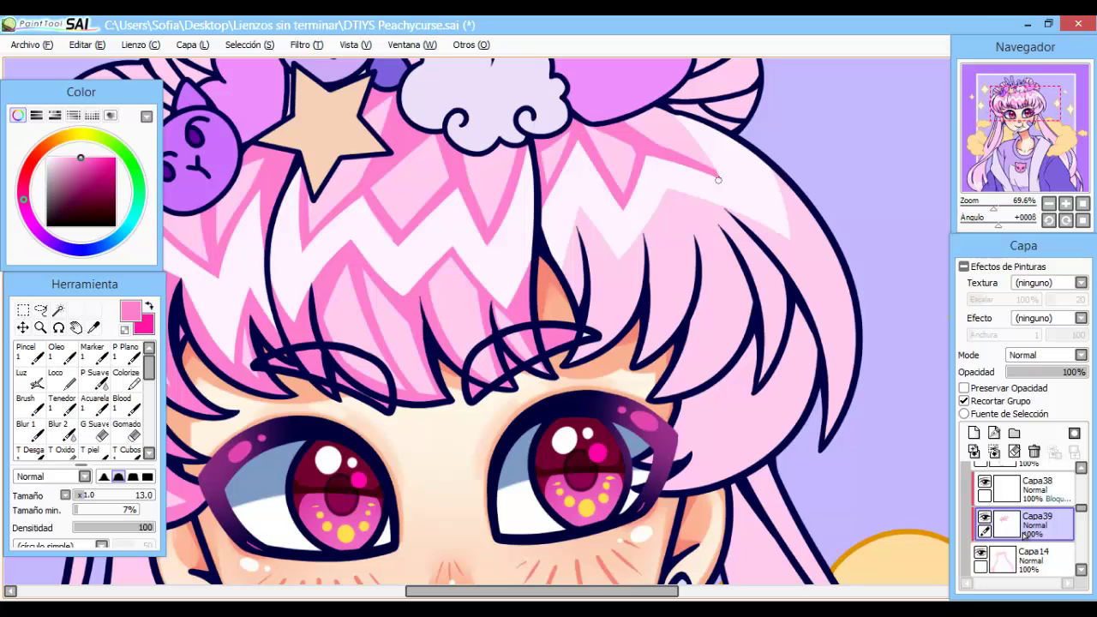
left_click_drag(667, 120, 653, 102)
Shade the right bangs' inner locks below the white zigzag with mid-pink strokes following the strands to their tips.
left_click_drag(567, 212, 552, 293)
left_click_drag(621, 195, 568, 307)
left_click_drag(631, 219, 590, 321)
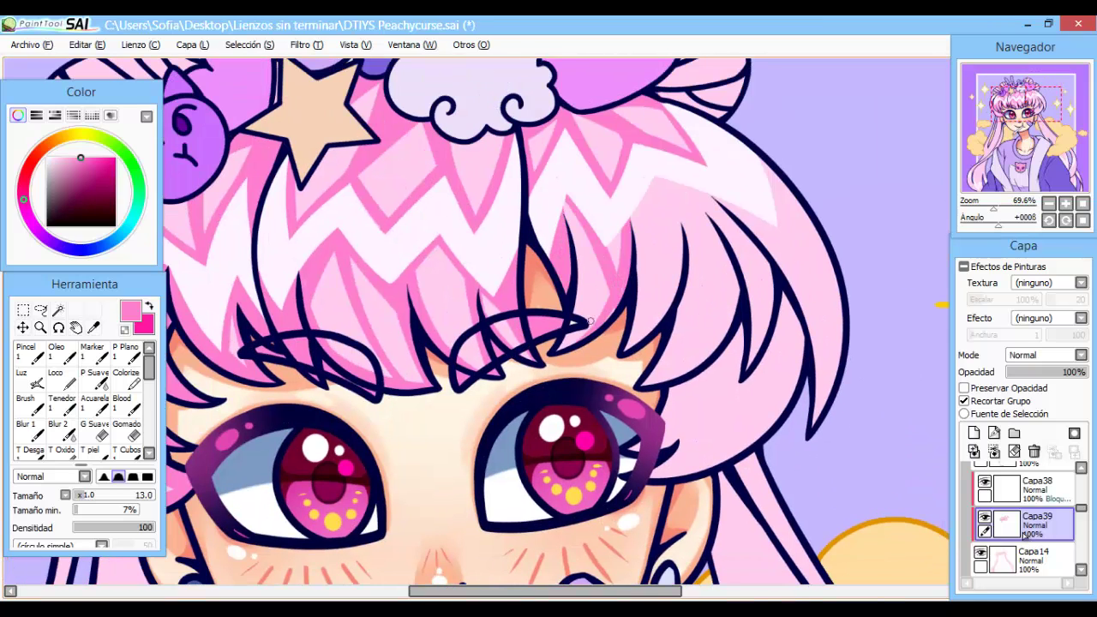
mouse_move(660, 180)
left_mouse_down()
mouse_move(677, 257)
mouse_move(630, 343)
left_mouse_up()
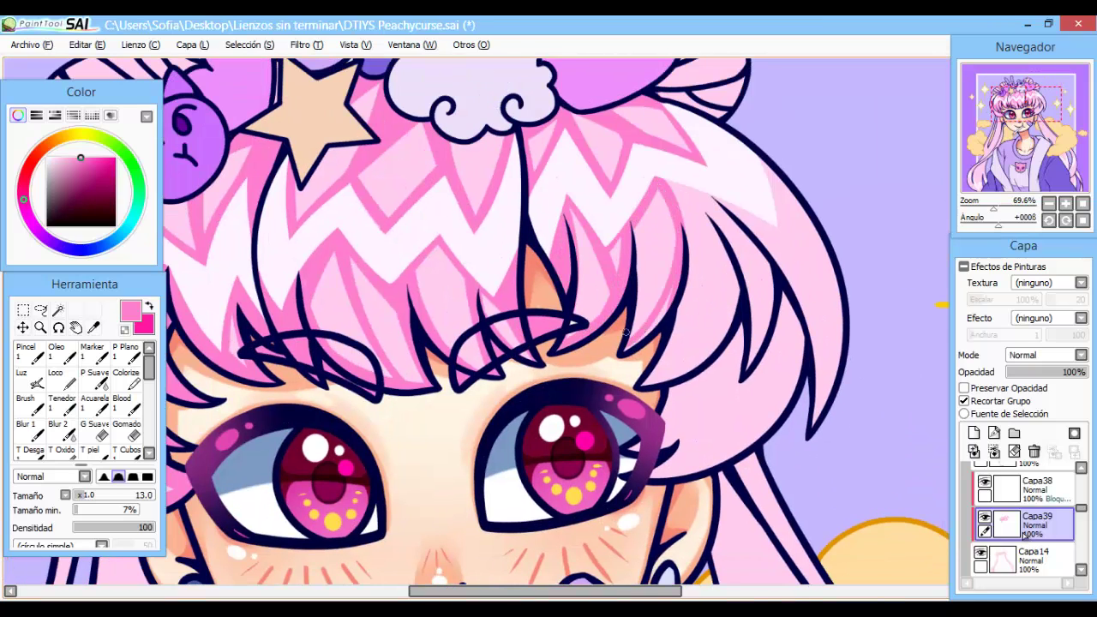
left_click_drag(643, 223, 635, 339)
Shade the right bangs' curved locks above the outer corner of the eye in mid-pink, leaving lighter streaks.
left_click_drag(669, 180, 729, 245)
left_click_drag(703, 194, 763, 266)
left_click_drag(729, 216, 771, 369)
left_click_drag(716, 219, 748, 307)
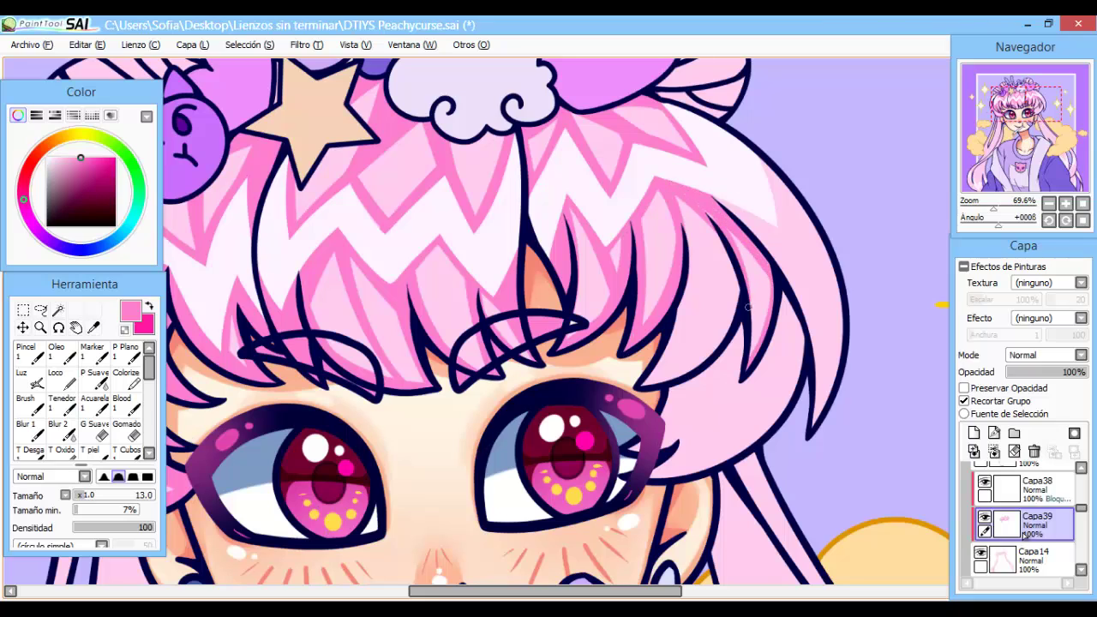
left_click_drag(731, 249, 673, 377)
left_click_drag(686, 275, 652, 381)
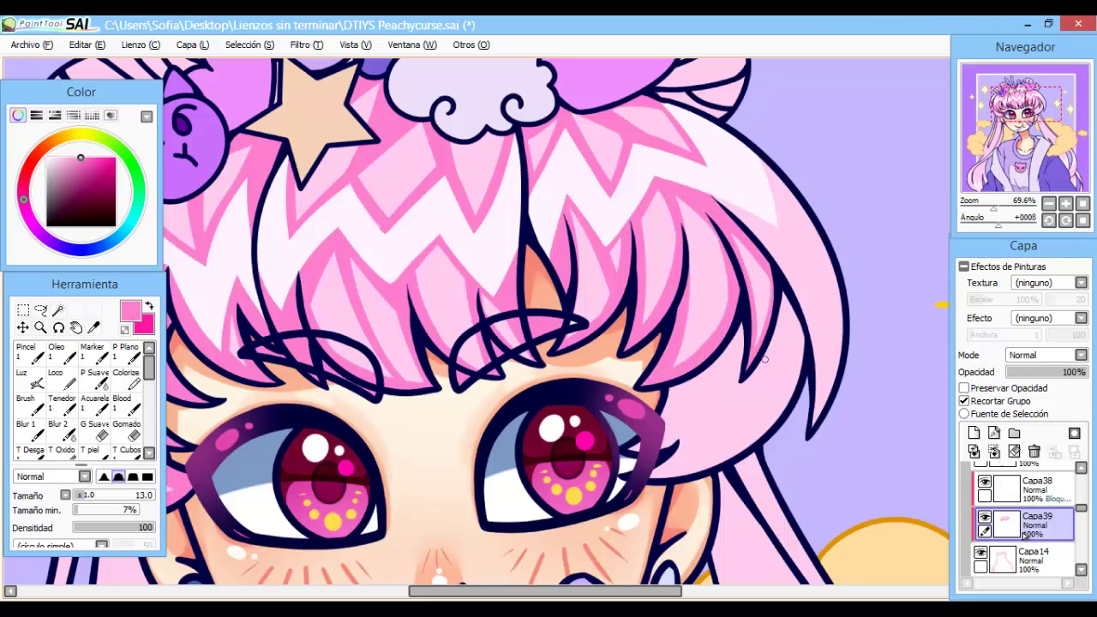
Shade the outermost pointed lock of the right bangs in mid-pink from the white band along its edges to the tip.
left_click_drag(763, 161, 794, 293)
mouse_move(722, 205)
left_mouse_down()
mouse_move(795, 288)
mouse_move(820, 424)
left_mouse_up()
left_click_drag(780, 177, 836, 285)
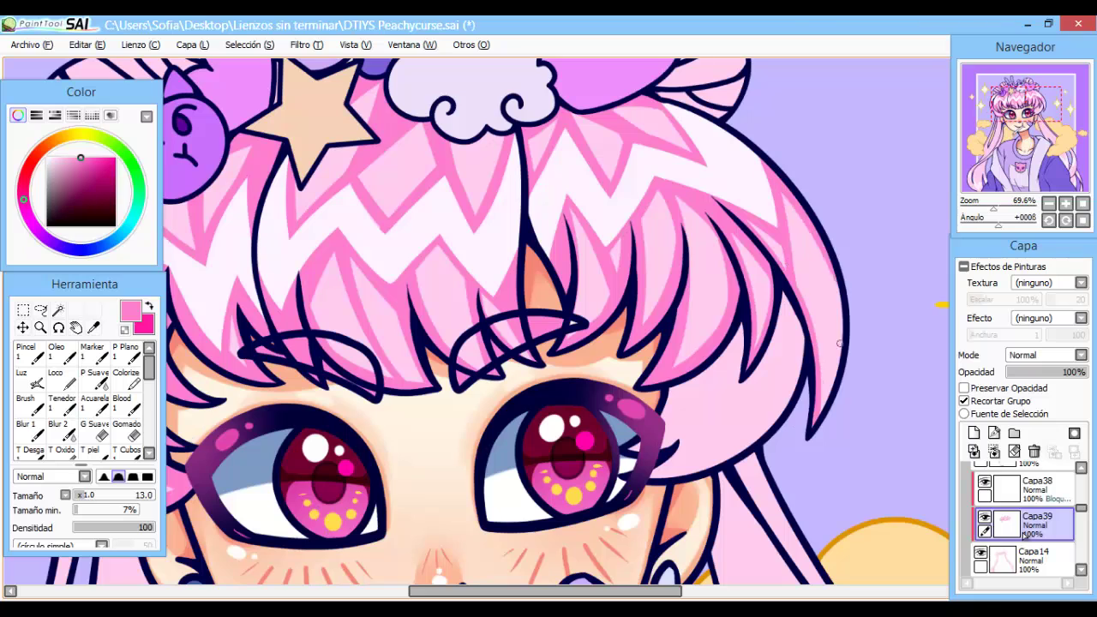
left_click_drag(805, 221, 840, 370)
left_click_drag(823, 413, 839, 318)
Shade the rounded side lock beside the right eye in mid-pink with curved strokes towards the face.
left_click_drag(745, 352, 669, 454)
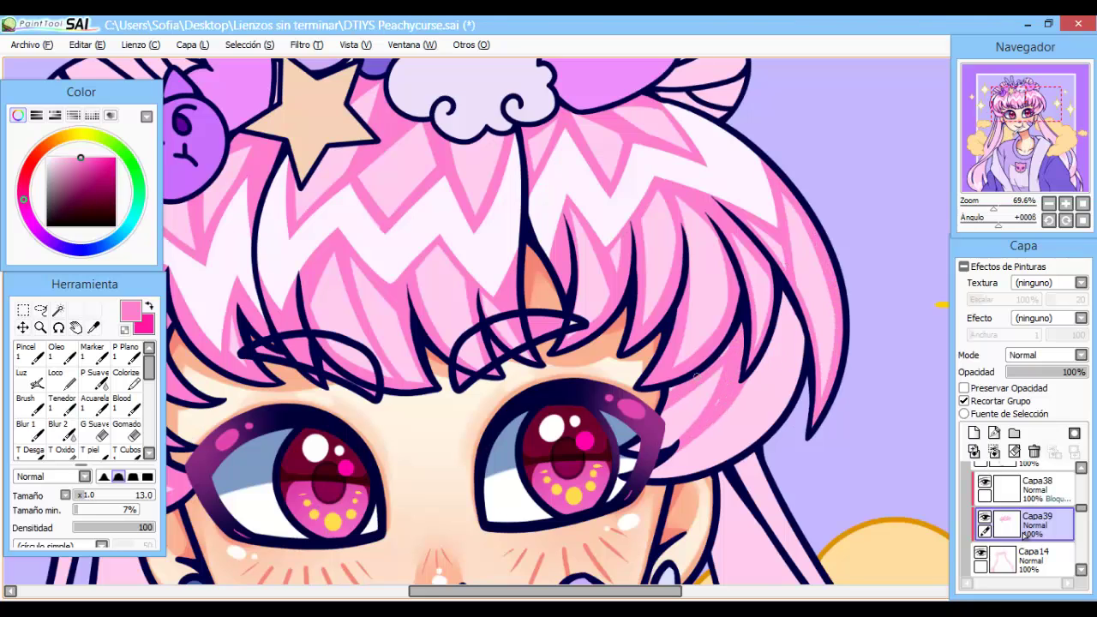
mouse_move(793, 295)
left_mouse_down()
mouse_move(771, 424)
mouse_move(758, 427)
left_mouse_up()
left_click_drag(772, 338, 673, 454)
left_click_drag(744, 448, 650, 476)
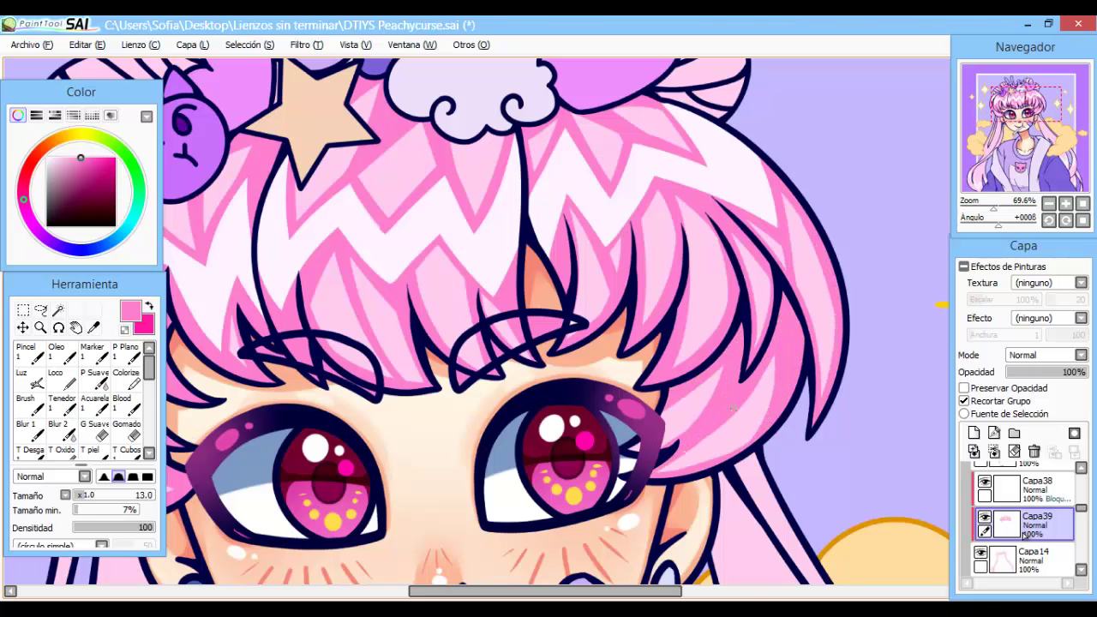
Shade the right bun's segments around the heart ornament in mid-pink along the strand lines on layer Capa39.
key("ctrl+0")
key("ctrl+plus")
key("ctrl+plus")
left_click(625, 413, "alt")
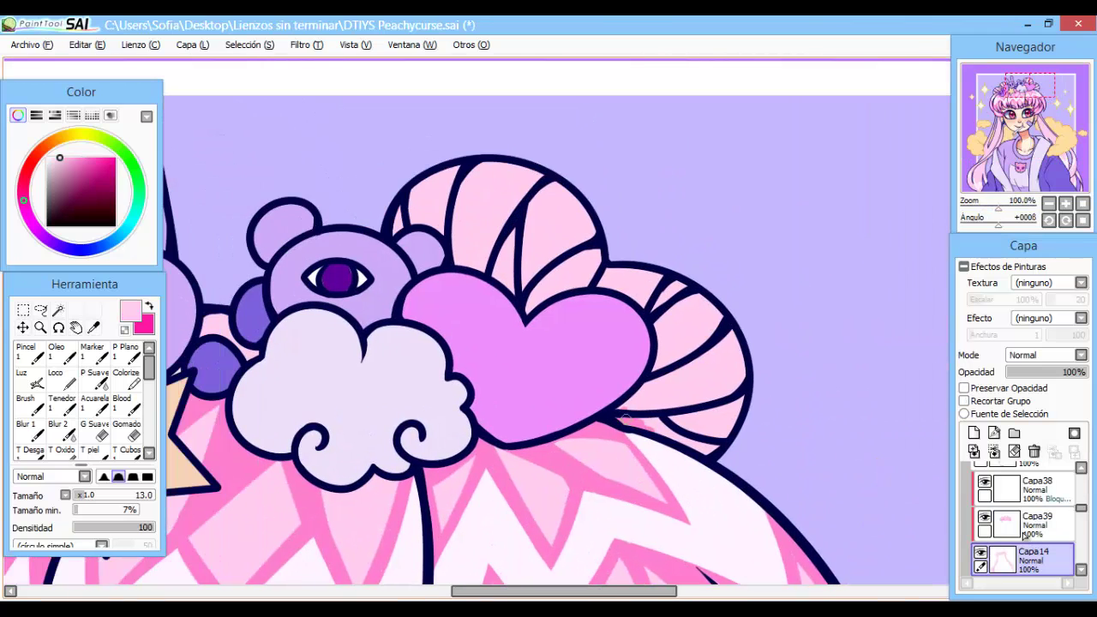
left_click(619, 416, "alt")
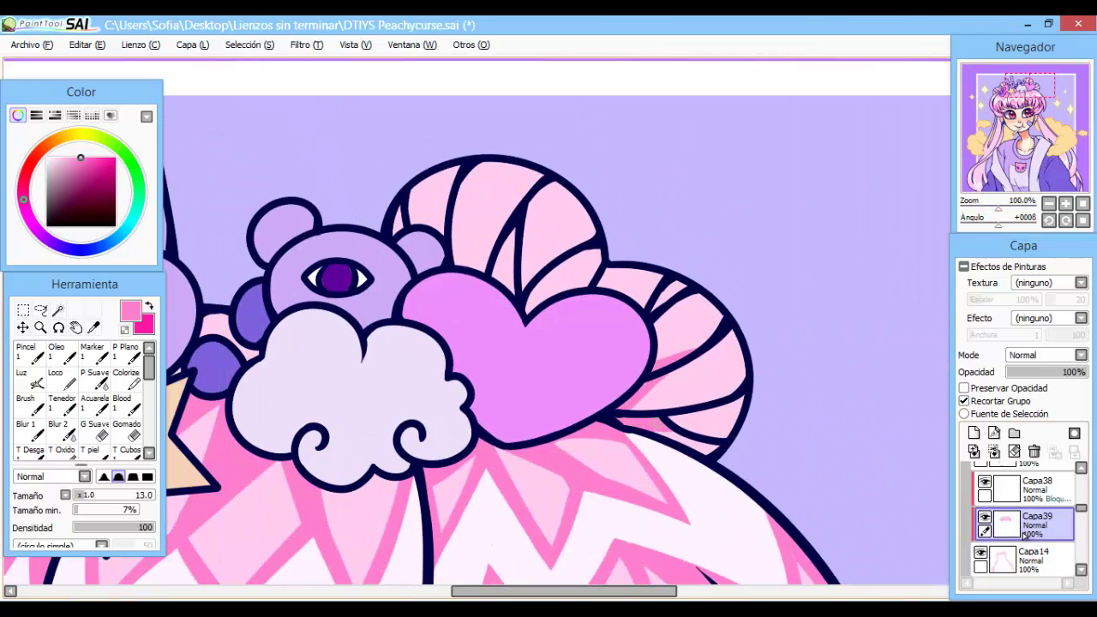
mouse_move(679, 428)
left_mouse_down()
mouse_move(731, 411)
mouse_move(747, 425)
left_mouse_up()
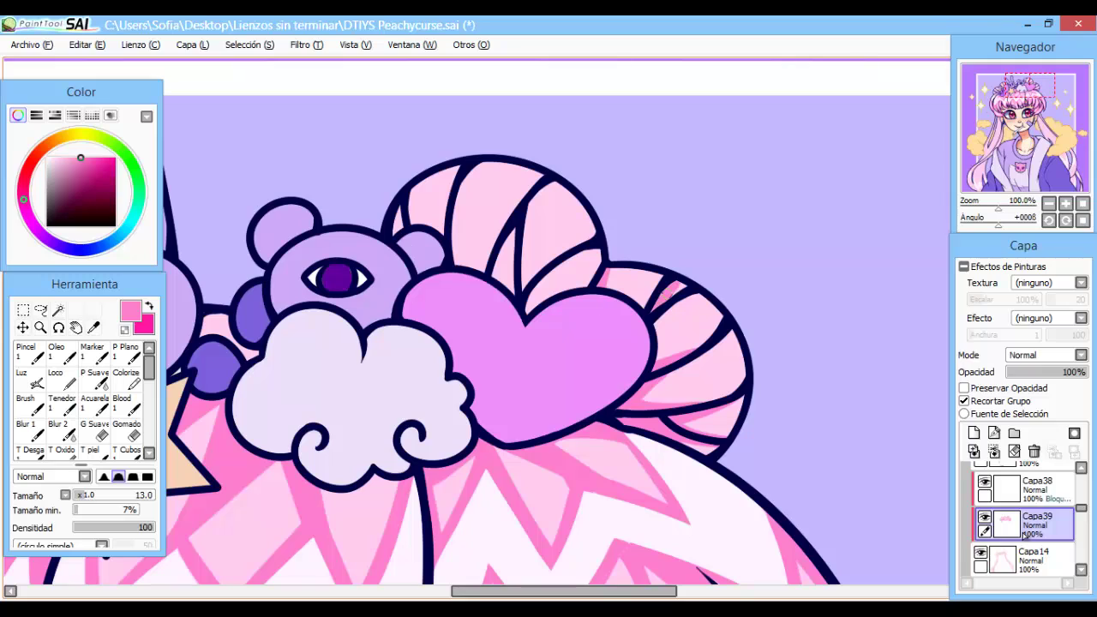
left_click_drag(667, 292, 686, 287)
left_click_drag(530, 314, 542, 276)
left_click_drag(513, 293, 495, 268)
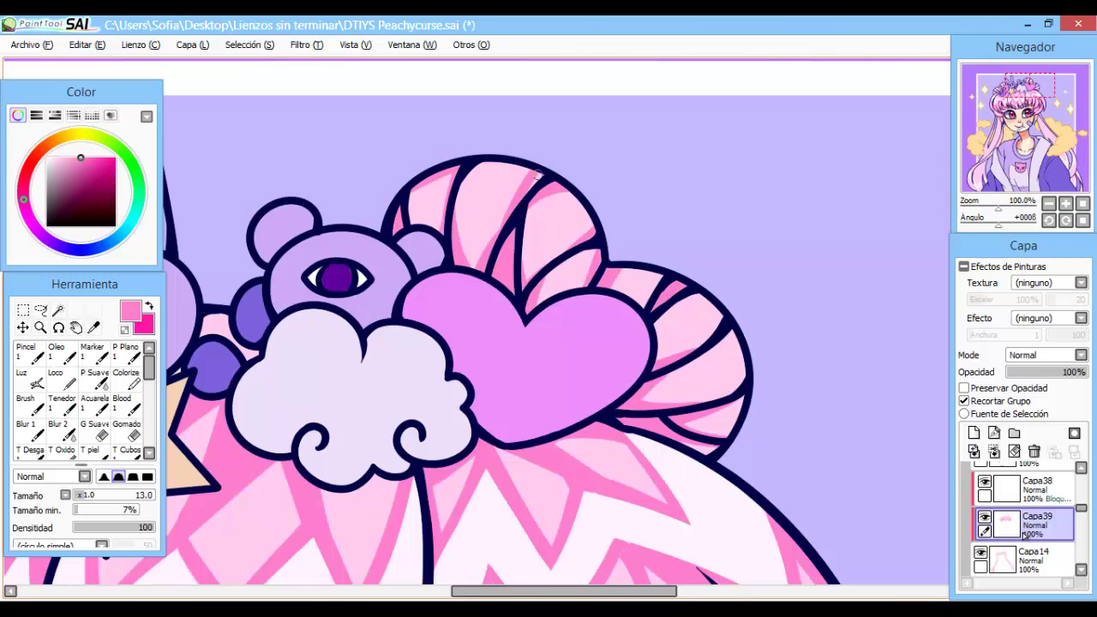
Shade the left bun's segments around the cat and heart ornaments with mid-pink wedges along the strand lines.
scroll(566, 343, "down", 10)
scroll(586, 355, "up", 13)
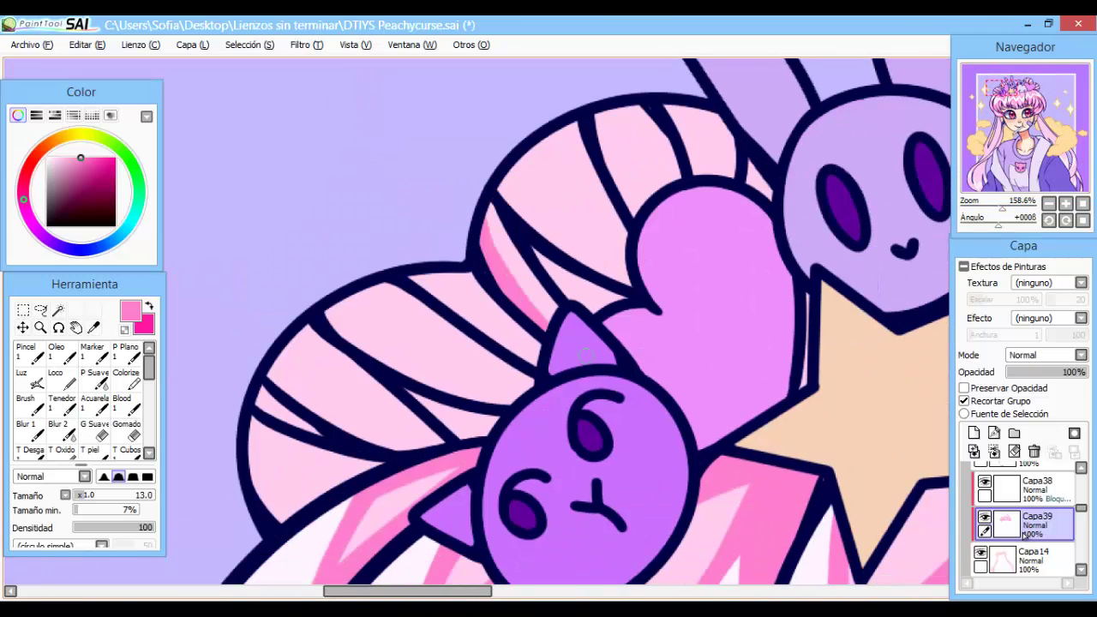
mouse_move(626, 296)
left_mouse_down()
mouse_move(535, 257)
mouse_move(489, 206)
left_mouse_up()
left_click_drag(539, 352, 412, 279)
left_click_drag(535, 399, 410, 433)
left_click_drag(258, 393, 313, 428)
left_click_drag(304, 330, 403, 394)
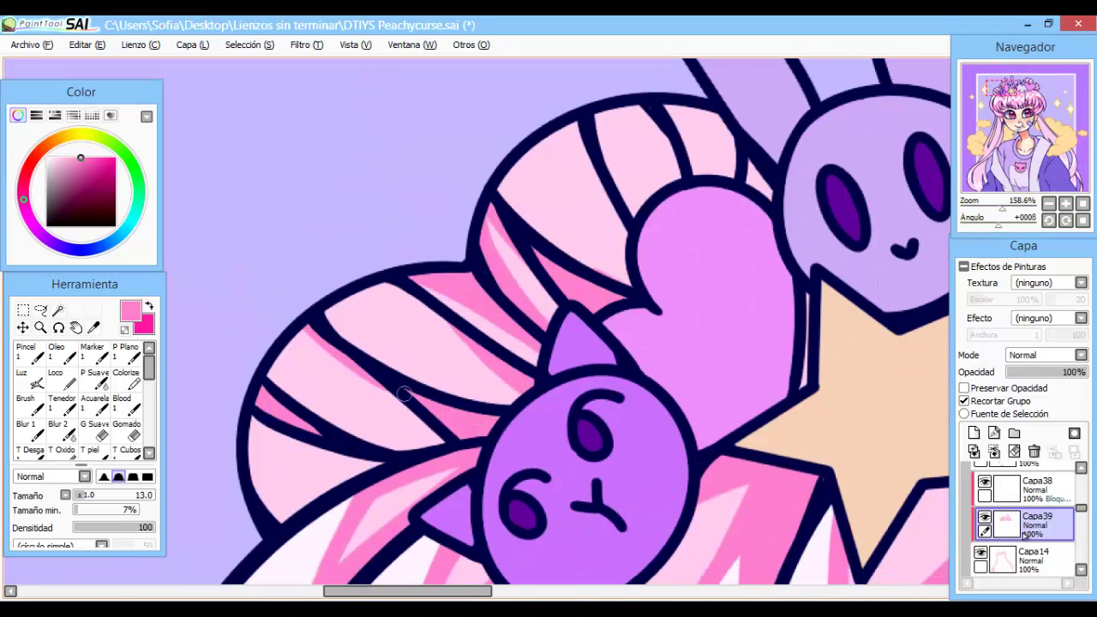
left_click_drag(639, 297, 584, 140)
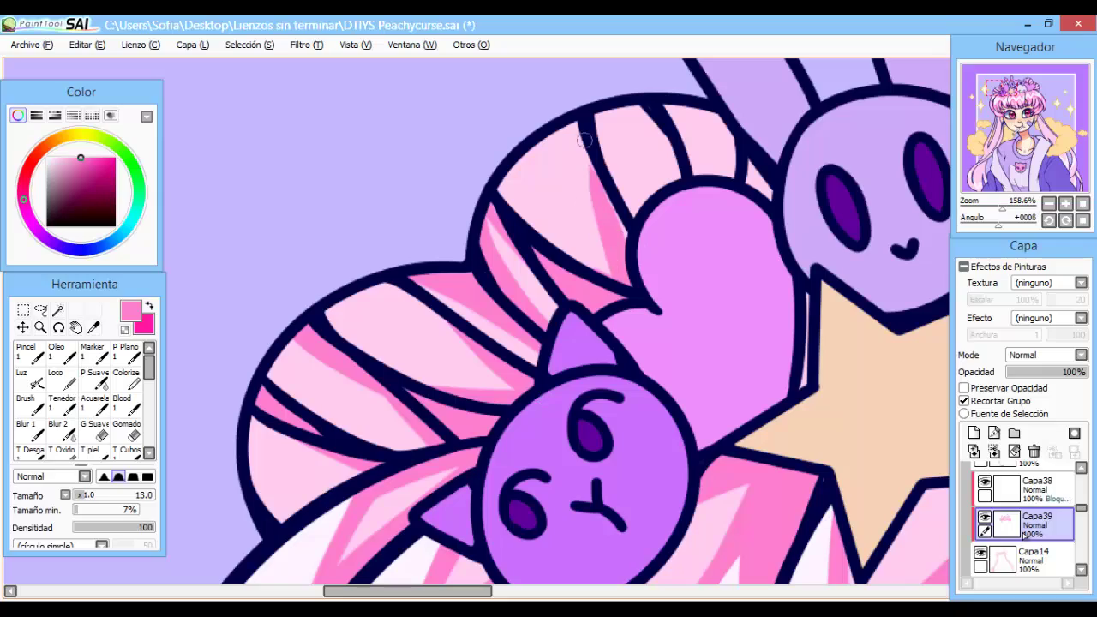
Paint near-white highlights on the outer edges of both buns' segments on layer Capa38.
scroll(586, 171, "right", 5)
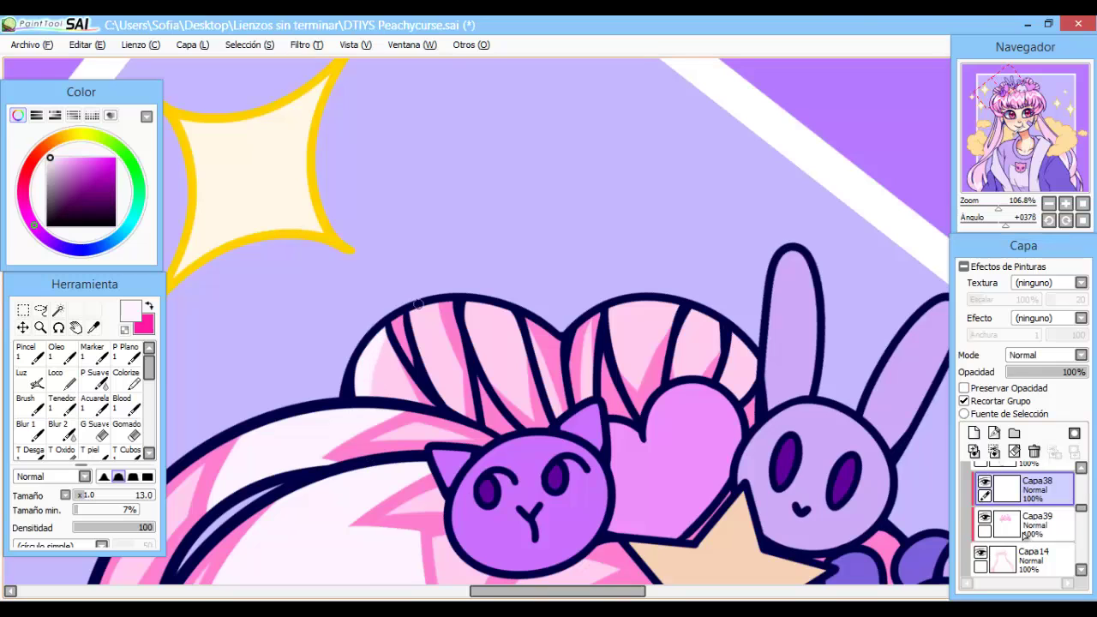
left_click_drag(417, 304, 413, 369)
left_click_drag(515, 332, 466, 305)
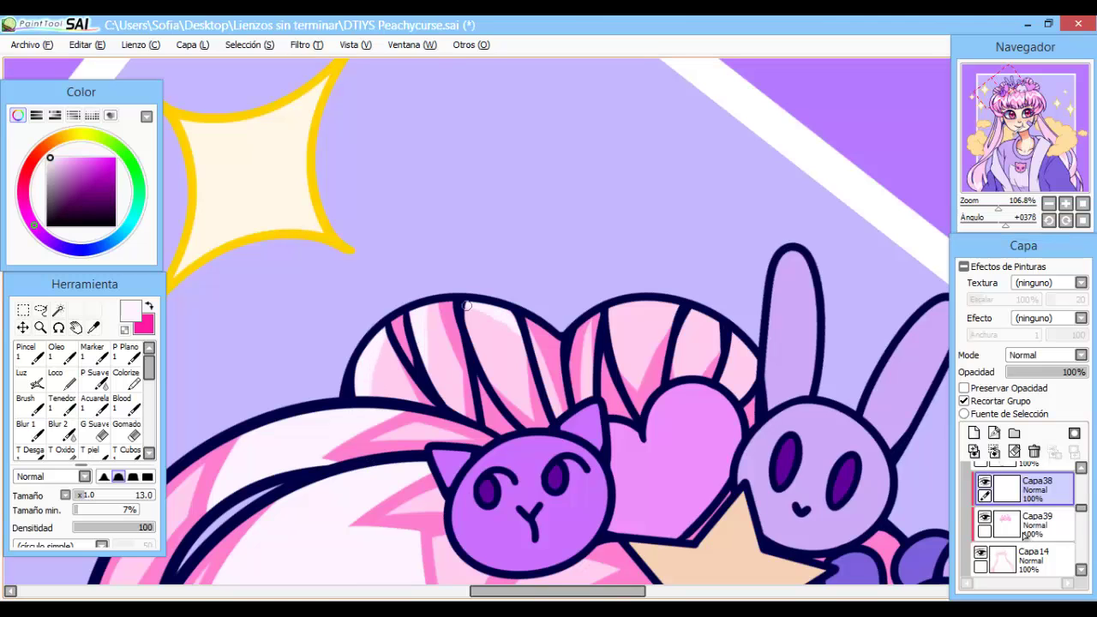
left_click_drag(612, 328, 677, 304)
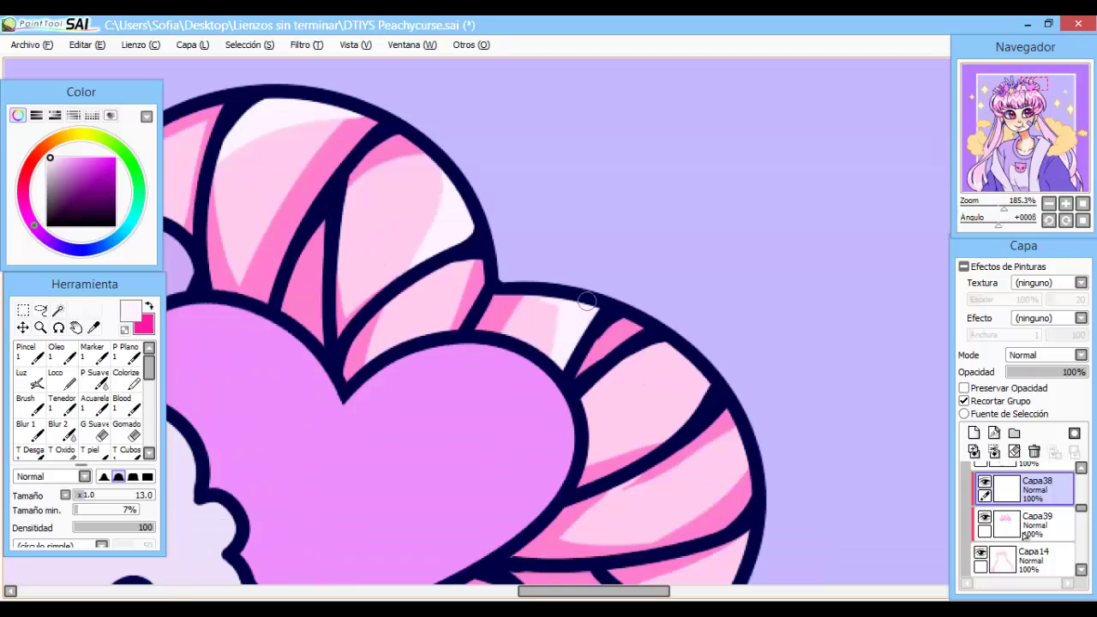
left_click_drag(686, 360, 653, 439)
scroll(662, 363, "down", 3)
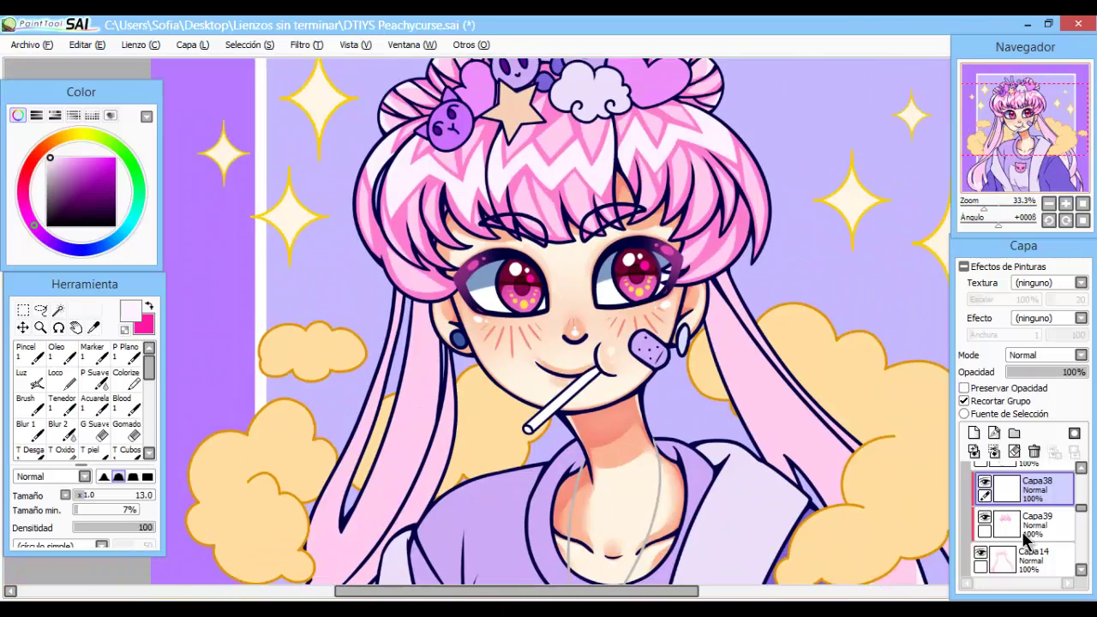
Shade the left ponytail in mid-pink on layer Capa39, with long strokes ending in points at its lower white zigzag.
left_click(1024, 532)
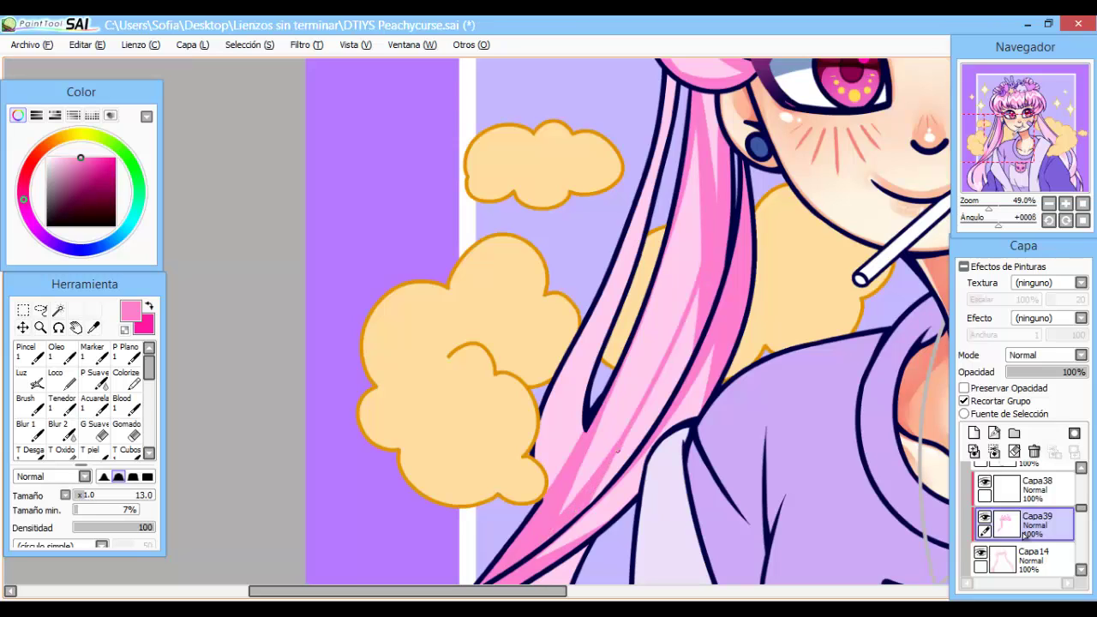
left_click_drag(546, 476, 638, 255)
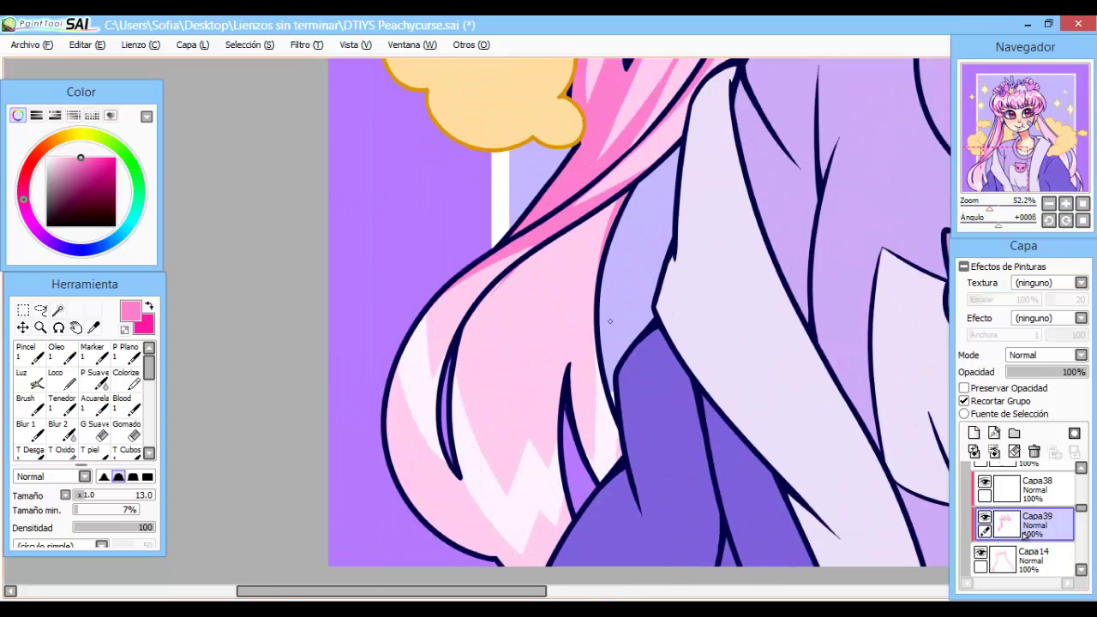
left_click_drag(458, 360, 510, 493)
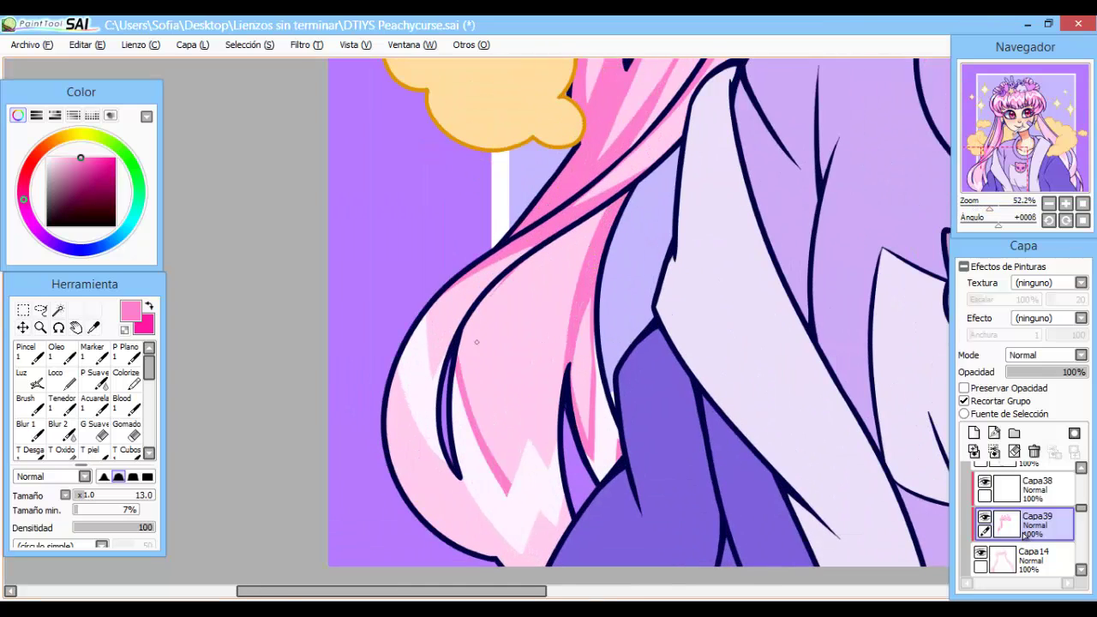
left_click_drag(553, 245, 467, 454)
left_click_drag(600, 215, 480, 326)
left_click_drag(557, 244, 512, 480)
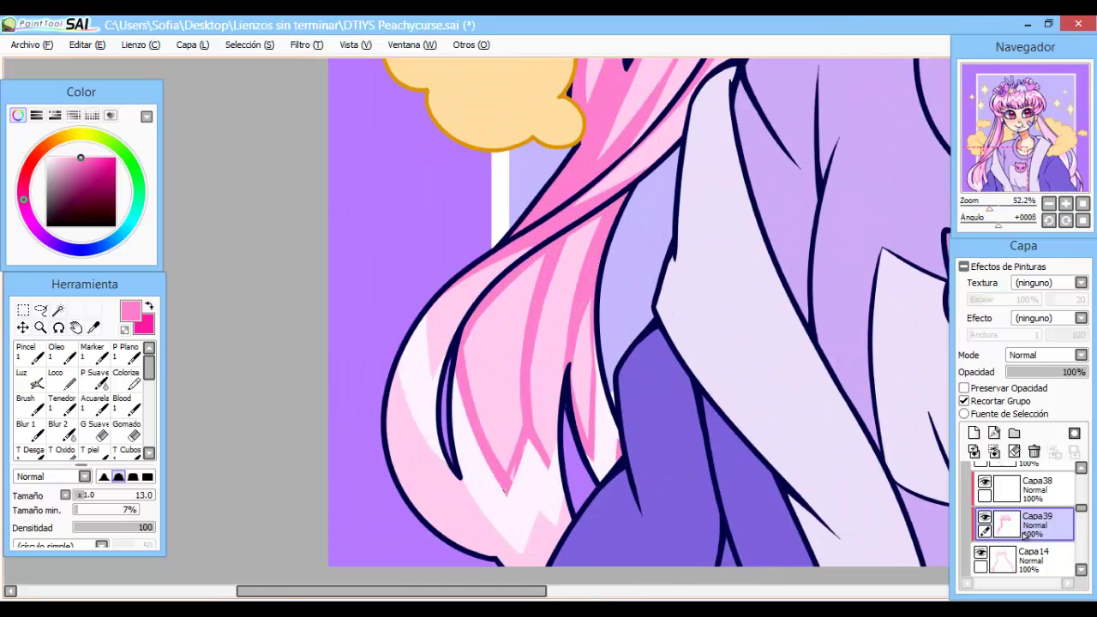
left_click_drag(562, 379, 546, 461)
left_click_drag(574, 288, 543, 446)
mouse_move(543, 256)
left_mouse_down()
mouse_move(526, 465)
mouse_move(467, 360)
left_mouse_up()
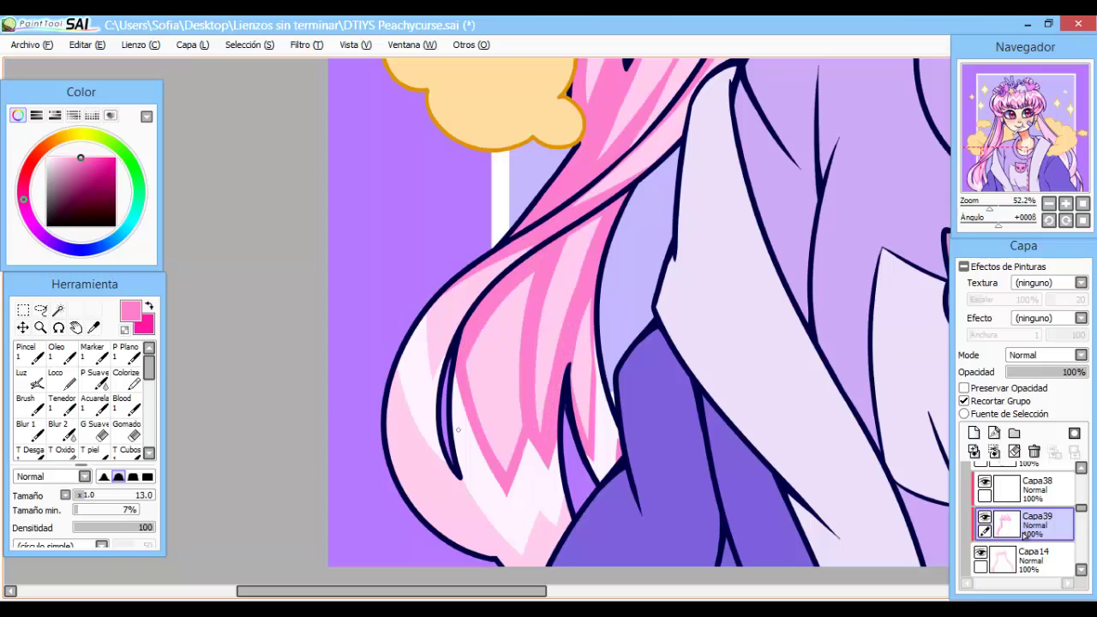
Shade the left ponytail's ends below the white zigzag and its outer curved lock in mid-pink.
mouse_move(514, 482)
left_mouse_down()
mouse_move(463, 566)
mouse_move(397, 539)
left_mouse_up()
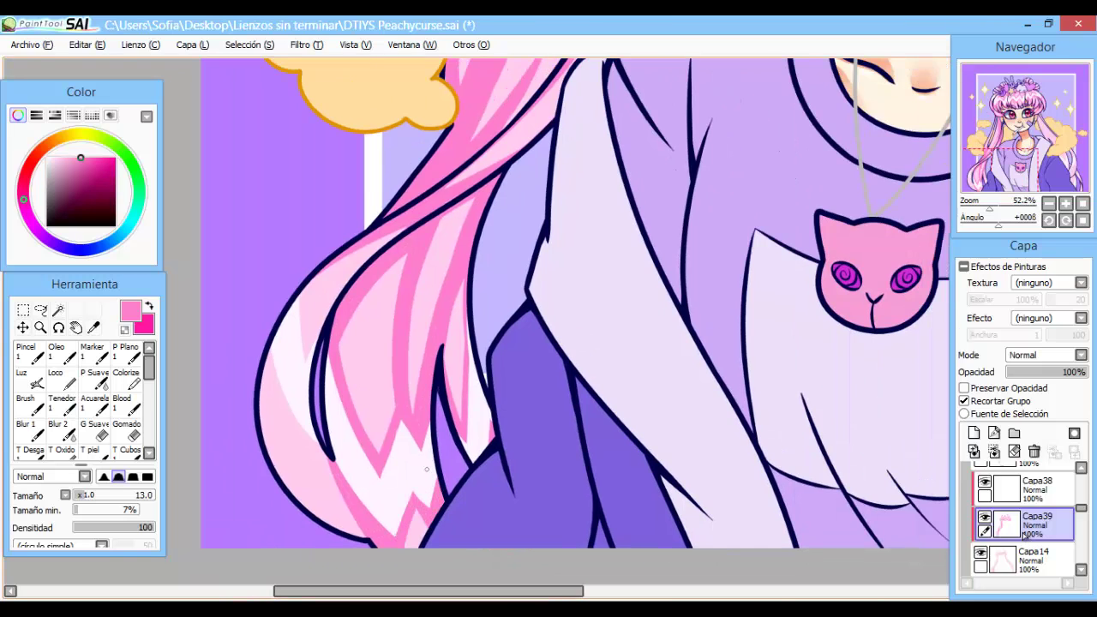
left_click_drag(346, 466, 540, 388)
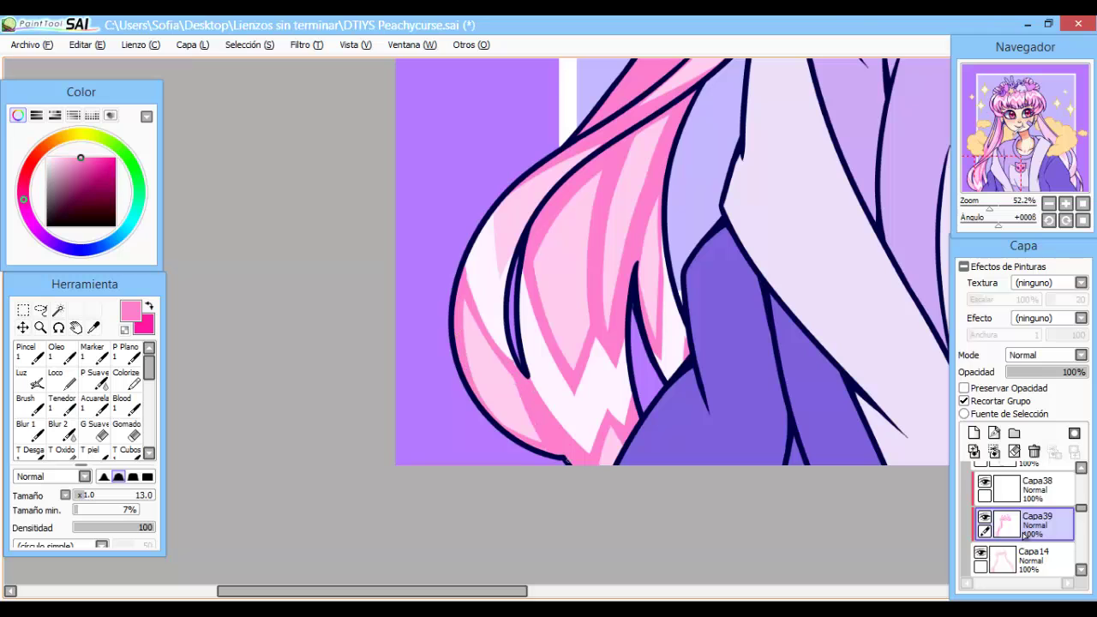
scroll(494, 278, "down", 3)
Shade the upper right ponytail from the ear down to the cloud with long mid-pink strokes along the strands.
scroll(515, 292, "up", 4)
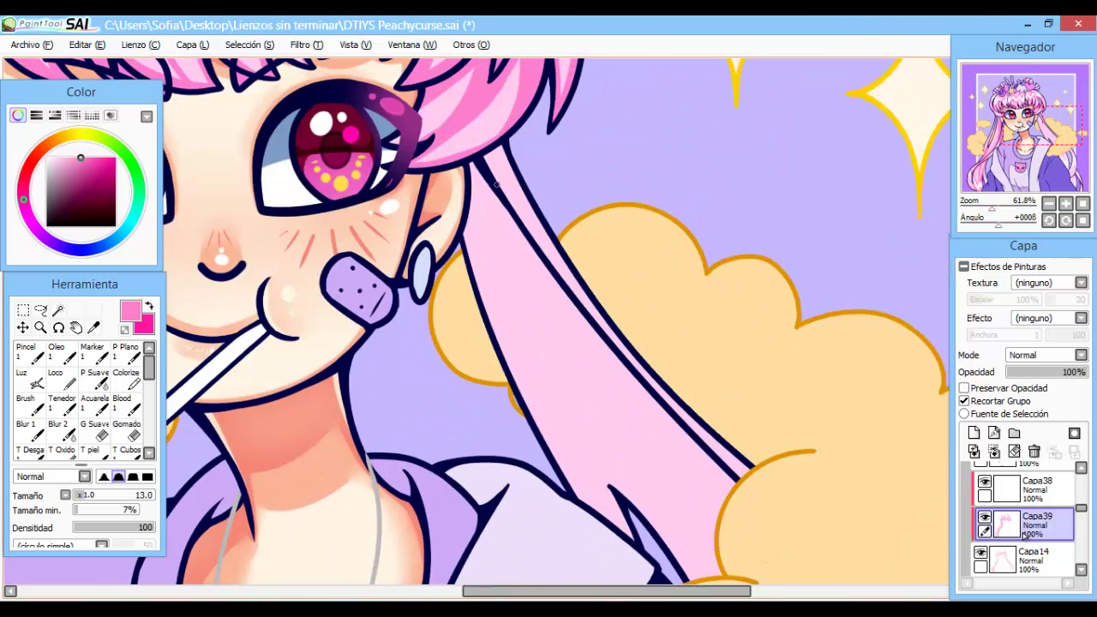
mouse_move(562, 306)
left_mouse_down()
mouse_move(761, 493)
mouse_move(562, 343)
mouse_move(476, 204)
mouse_move(518, 254)
mouse_move(549, 345)
left_mouse_up()
left_click_drag(633, 540, 562, 394)
left_click_drag(590, 506, 463, 218)
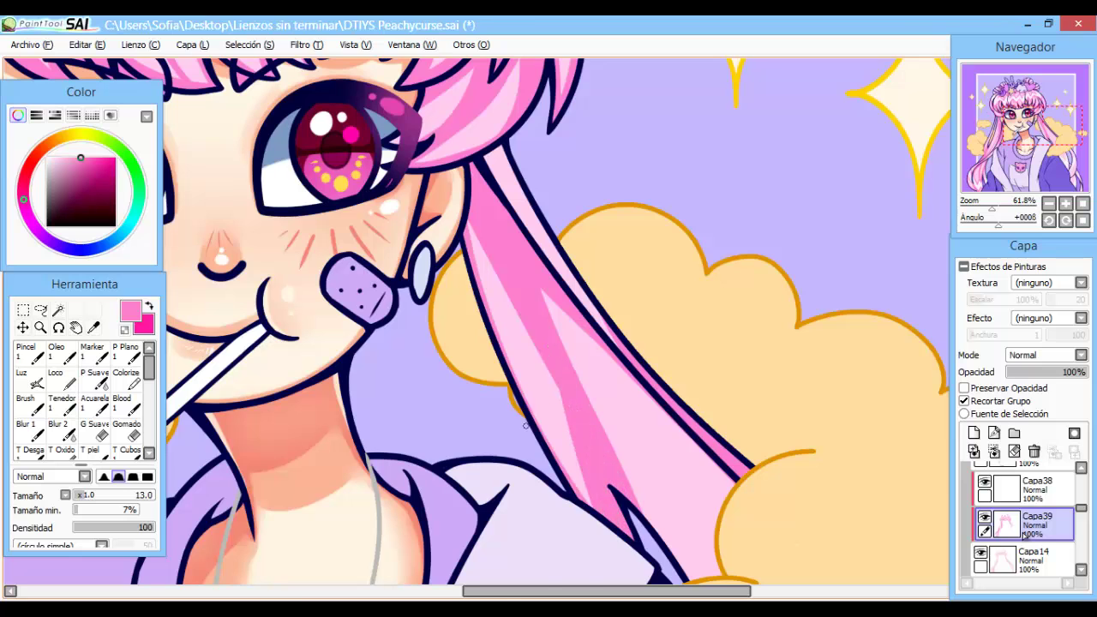
left_click_drag(600, 429, 442, 279)
left_click_drag(549, 352, 532, 439)
left_click_drag(476, 234, 566, 377)
left_click_drag(499, 259, 562, 394)
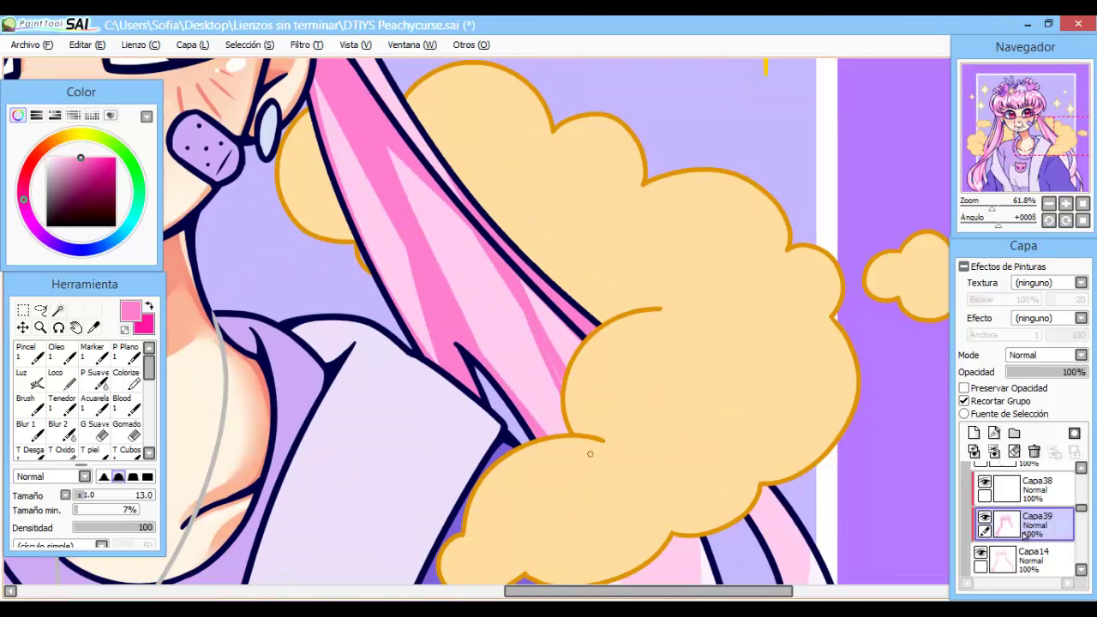
left_click_drag(529, 327, 398, 157)
Shade the right ponytail's lower strands and twisted ends beside the jacket sleeve in mid-pink.
scroll(558, 328, "down", 3)
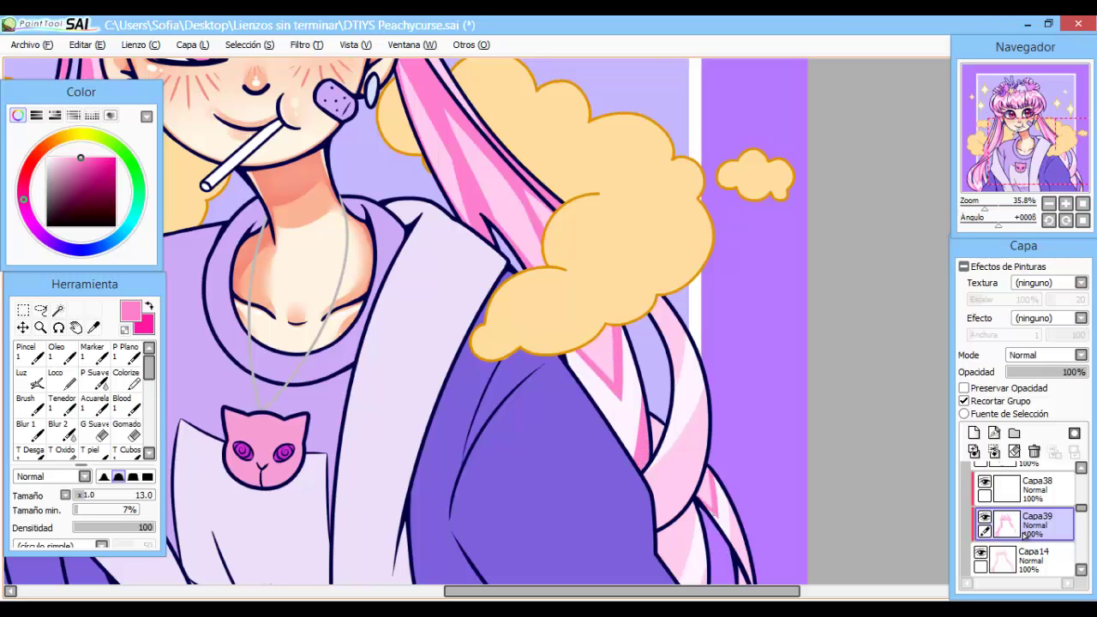
left_click_drag(656, 447, 605, 311)
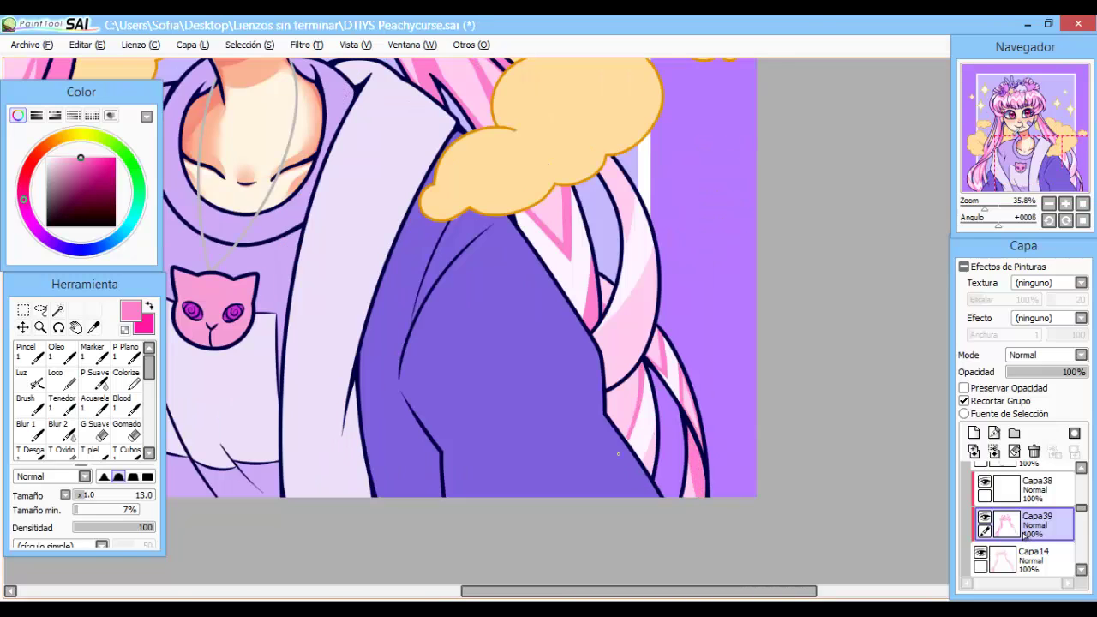
left_click_drag(658, 250, 599, 337)
left_click_drag(600, 337, 635, 282)
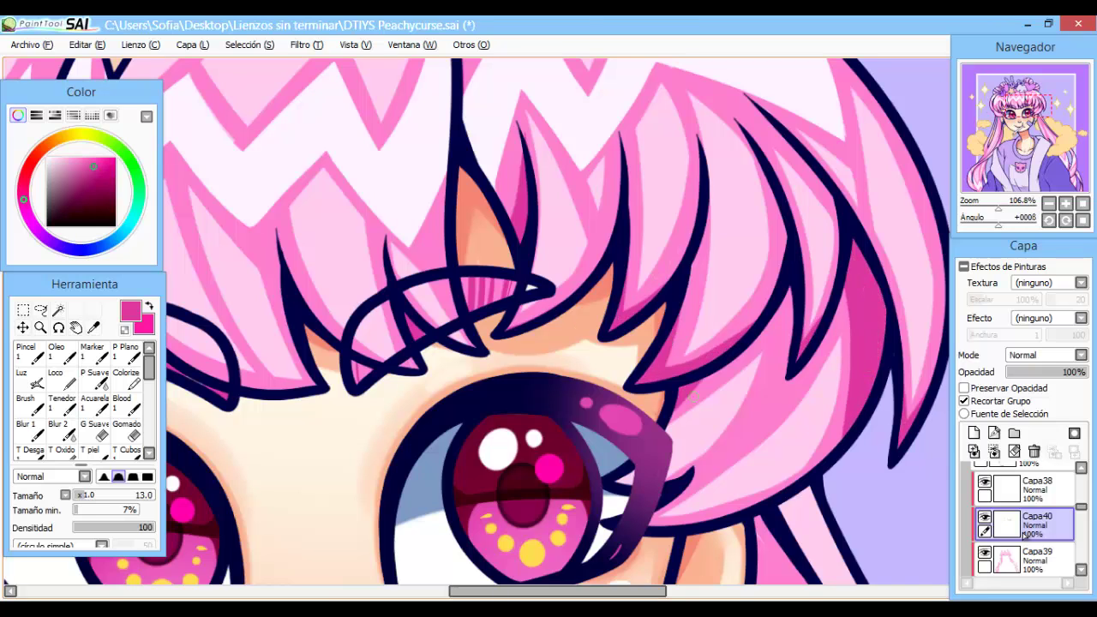
Add darker pink shadows to the bangs' tips and left side locks on layer Capa40, above Capa39.
scroll(1025, 533, "down", 3)
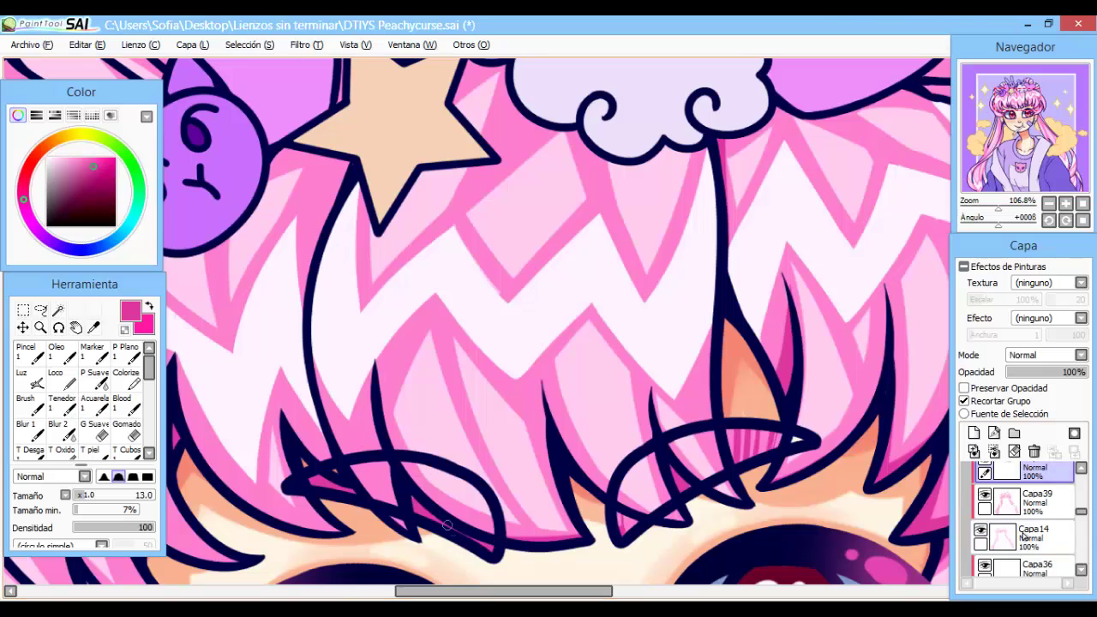
left_click_drag(305, 288, 341, 158)
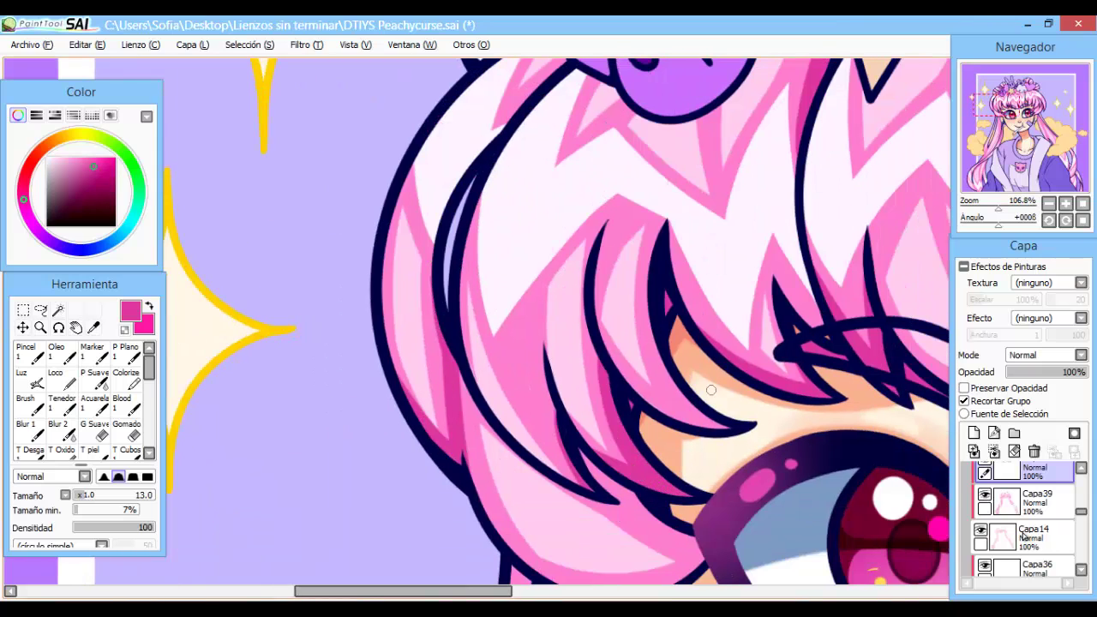
left_click(1024, 538)
left_click(1022, 502)
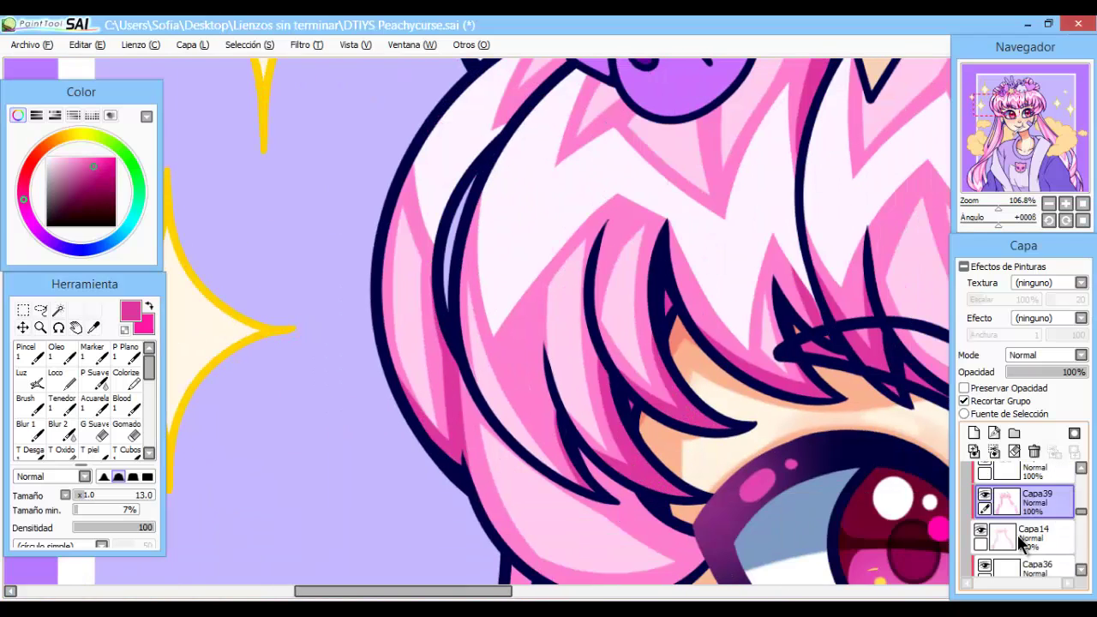
key("ctrl+shift+n")
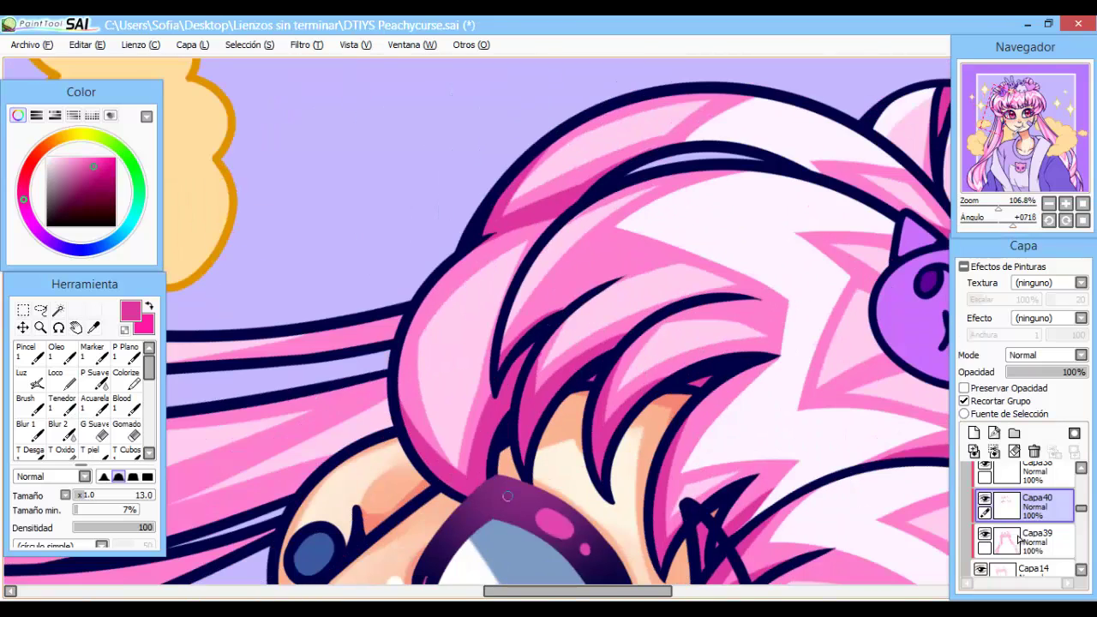
key("minus")
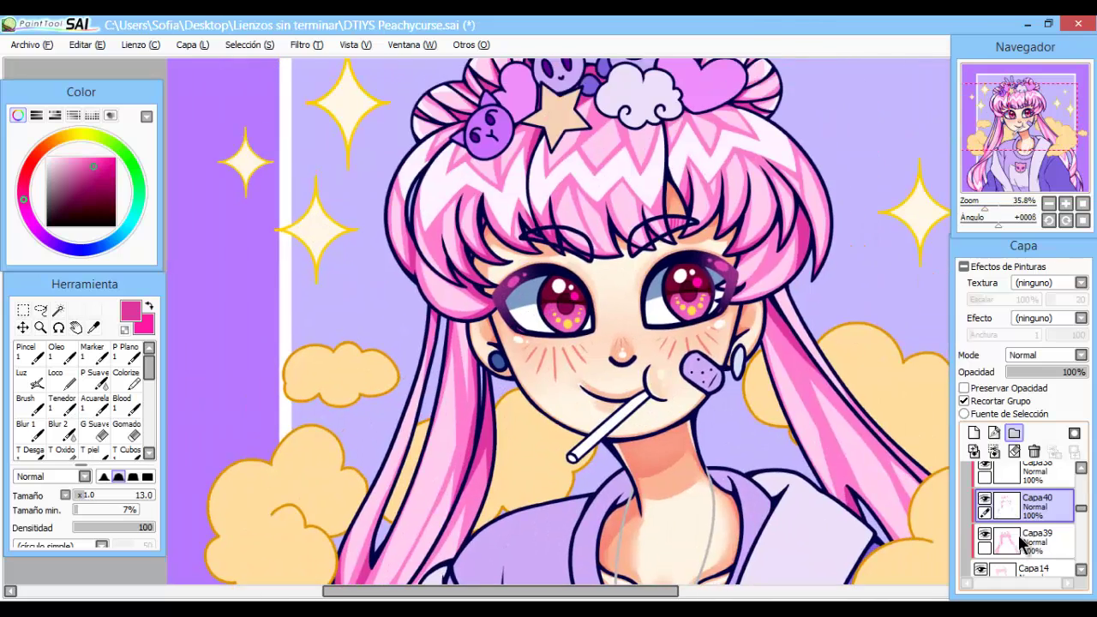
Create clipped layer Capa41 above the shirt layer Capa15 and choose a medium purple for shading.
key("ctrl+s")
key("ctrl+shift+n")
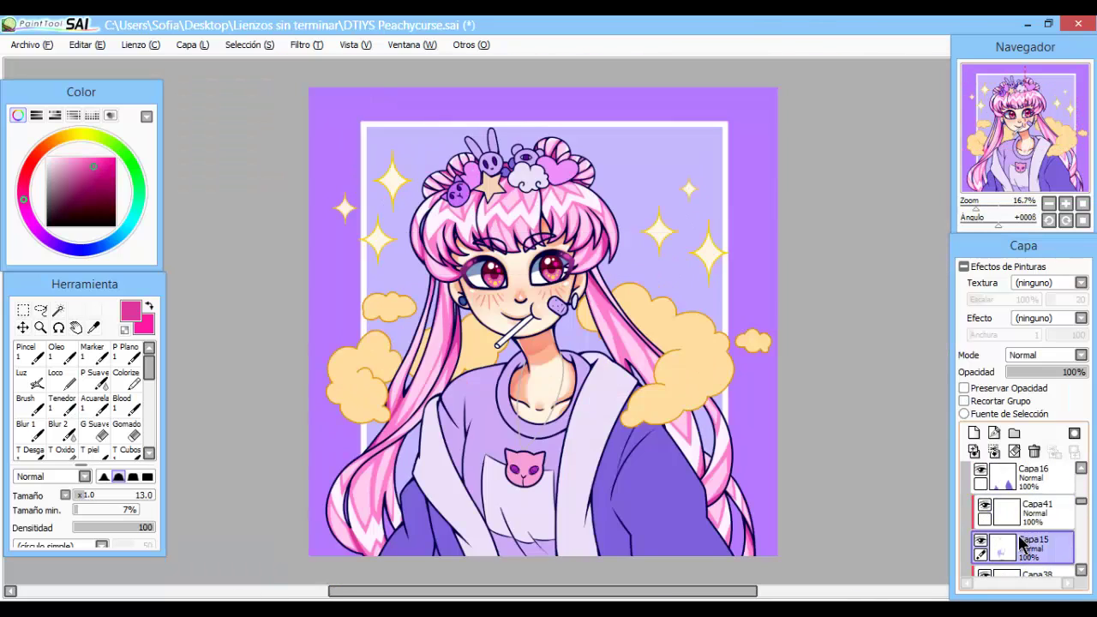
key("ctrl+plus")
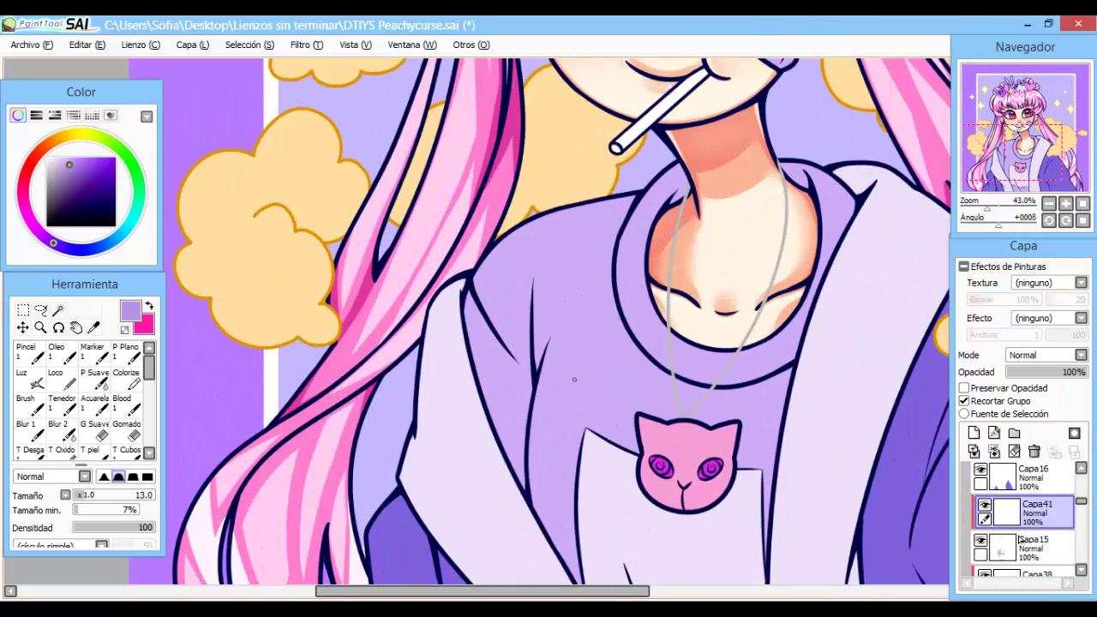
left_click_drag(537, 341, 576, 443)
key("ctrl+plus")
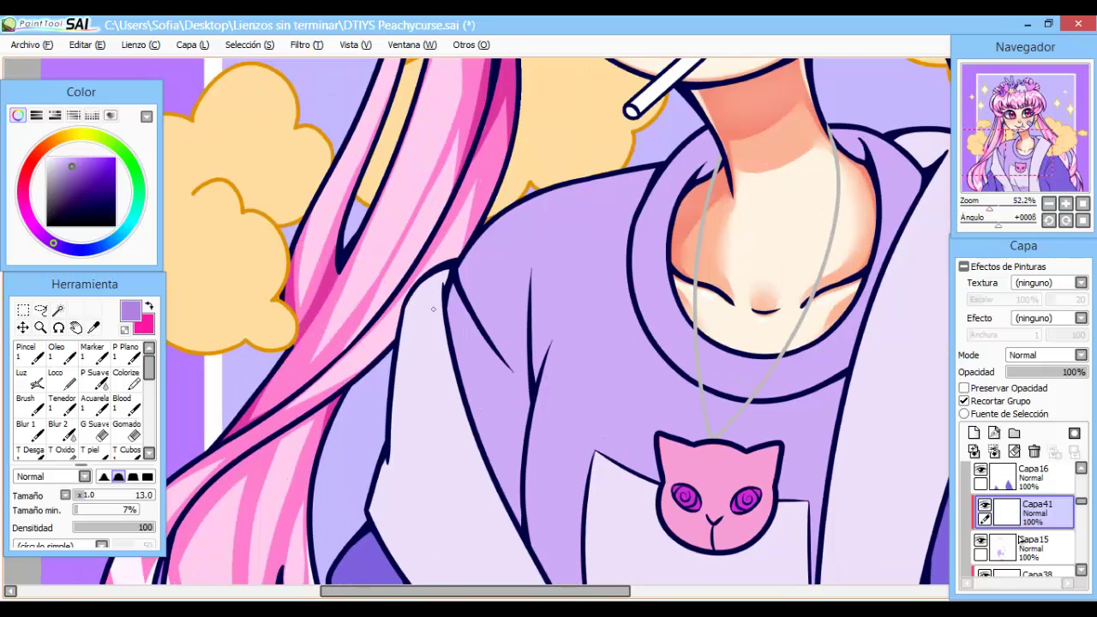
Shade the shirt's left shoulder, underarm and side folds in medium purple with a size 21 brush.
left_click_drag(454, 340, 522, 340)
left_click_drag(576, 269, 543, 345)
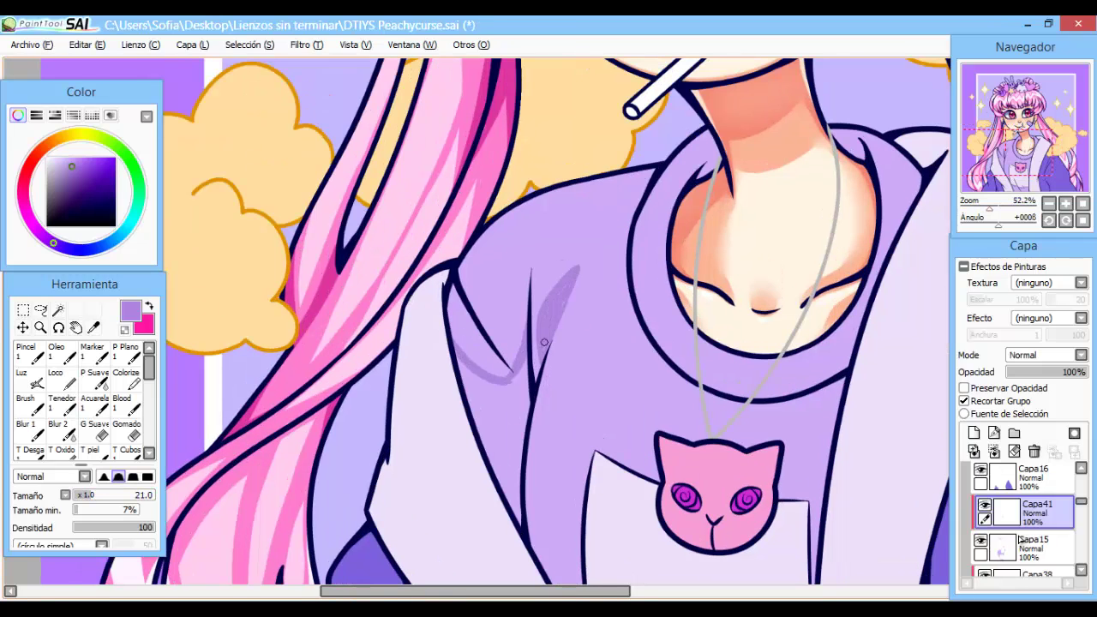
left_click_drag(528, 463, 578, 559)
left_click_drag(520, 360, 525, 514)
mouse_move(463, 364)
left_mouse_down()
mouse_move(515, 485)
mouse_move(494, 401)
left_mouse_up()
scroll(454, 381, "down", 3)
scroll(455, 380, "right", 3)
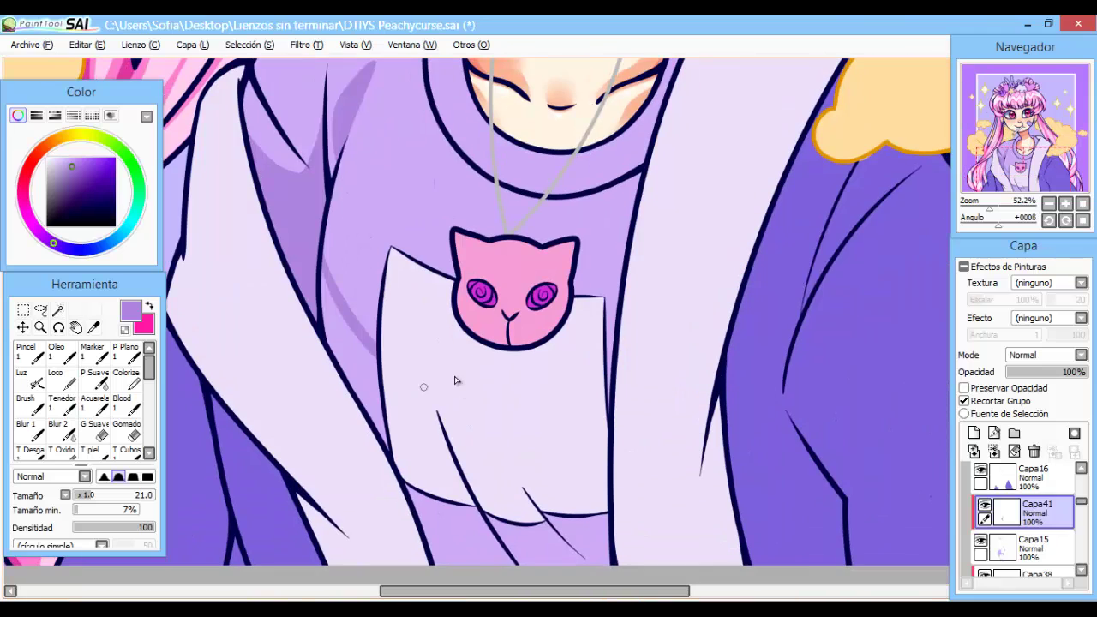
Shade the shirt's hem below the pocket and the sides of its collar in medium purple.
scroll(612, 392, "down", 3)
mouse_move(509, 437)
left_mouse_down()
mouse_move(541, 431)
mouse_move(541, 451)
mouse_move(557, 459)
mouse_move(518, 412)
left_mouse_up()
scroll(612, 392, "down", 4)
scroll(613, 391, "up", 3)
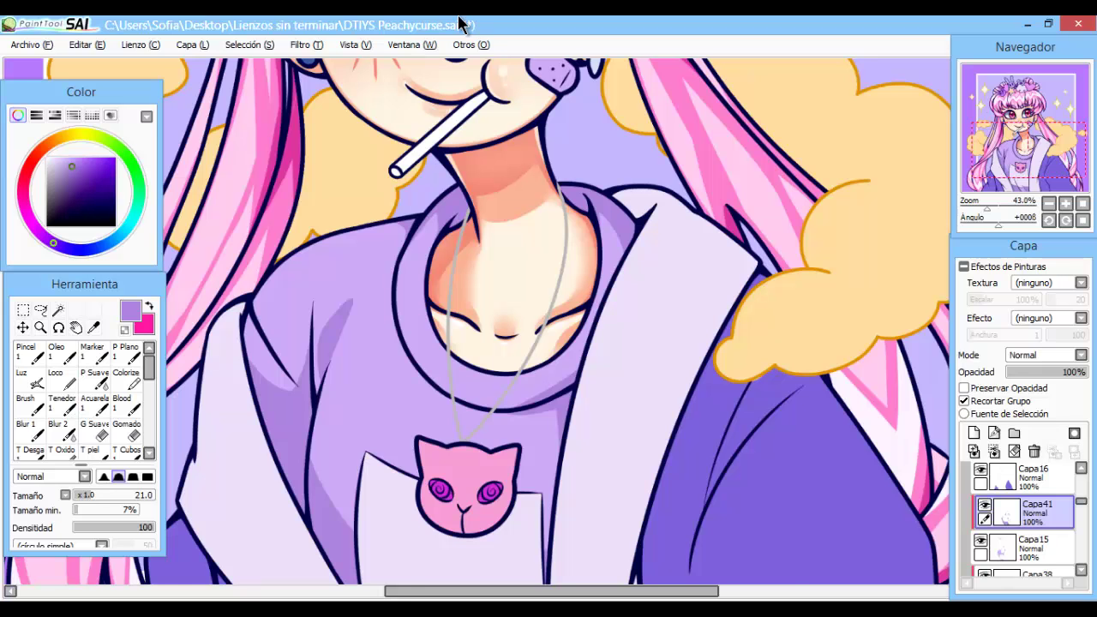
Create clipped layer Capa42 above Capa41 and choose a darker purple.
key("Page_Up")
key("ctrl+shift+n")
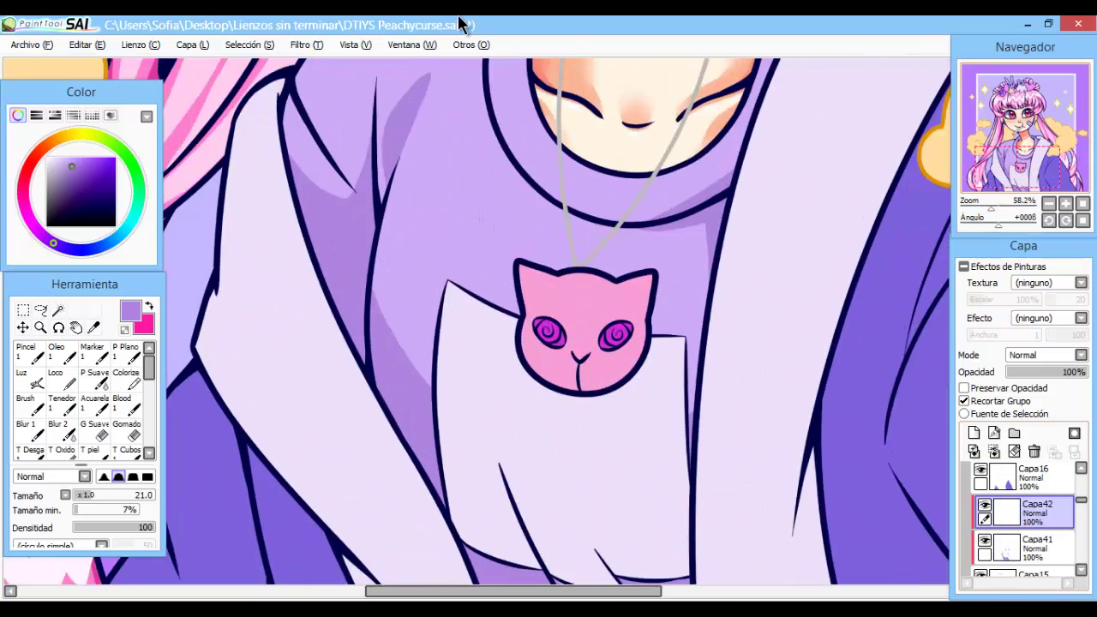
key("Page_Up")
key("Page_Up")
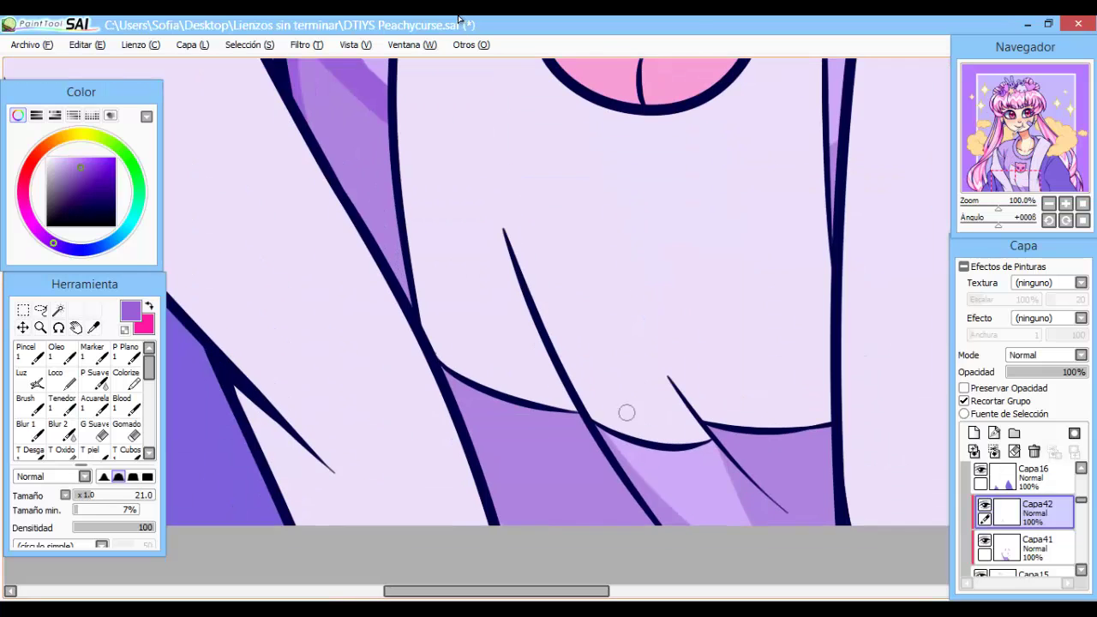
Paint darker purple shadows along the shirt folds below the pocket on layer Capa42.
left_click_drag(627, 413, 591, 522)
mouse_move(728, 428)
left_mouse_down()
mouse_move(818, 519)
mouse_move(802, 510)
left_mouse_up()
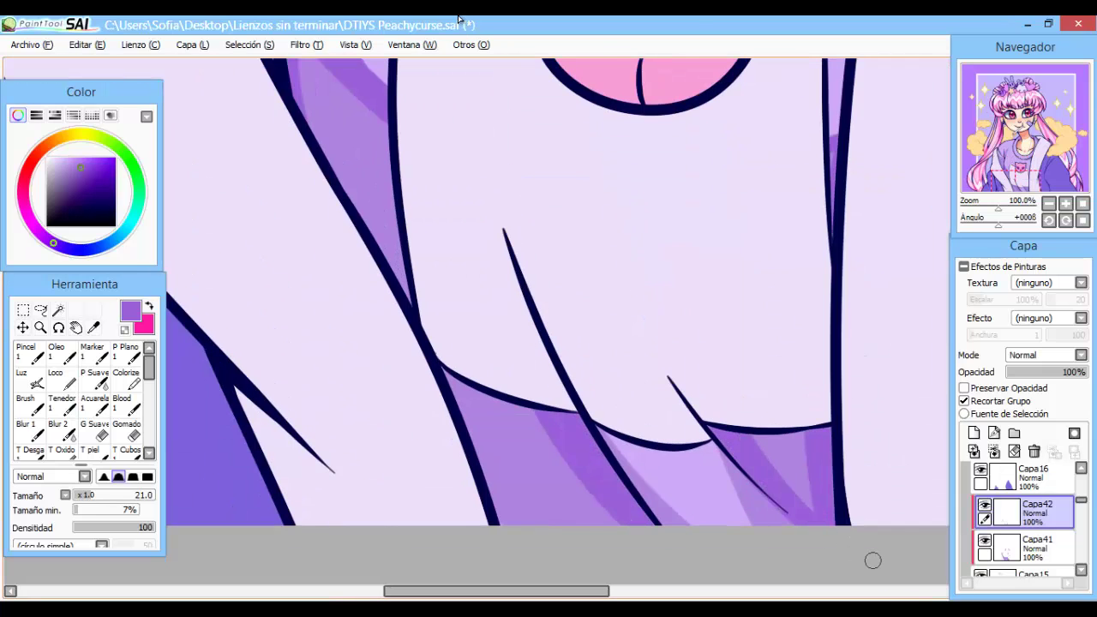
left_click_drag(729, 446, 752, 523)
mouse_move(686, 427)
left_mouse_down()
mouse_move(601, 523)
mouse_move(605, 510)
left_mouse_up()
left_click_drag(536, 483, 488, 524)
left_click_drag(614, 413, 535, 524)
left_click_drag(592, 450, 478, 525)
key("Page_Down")
key("Page_Down")
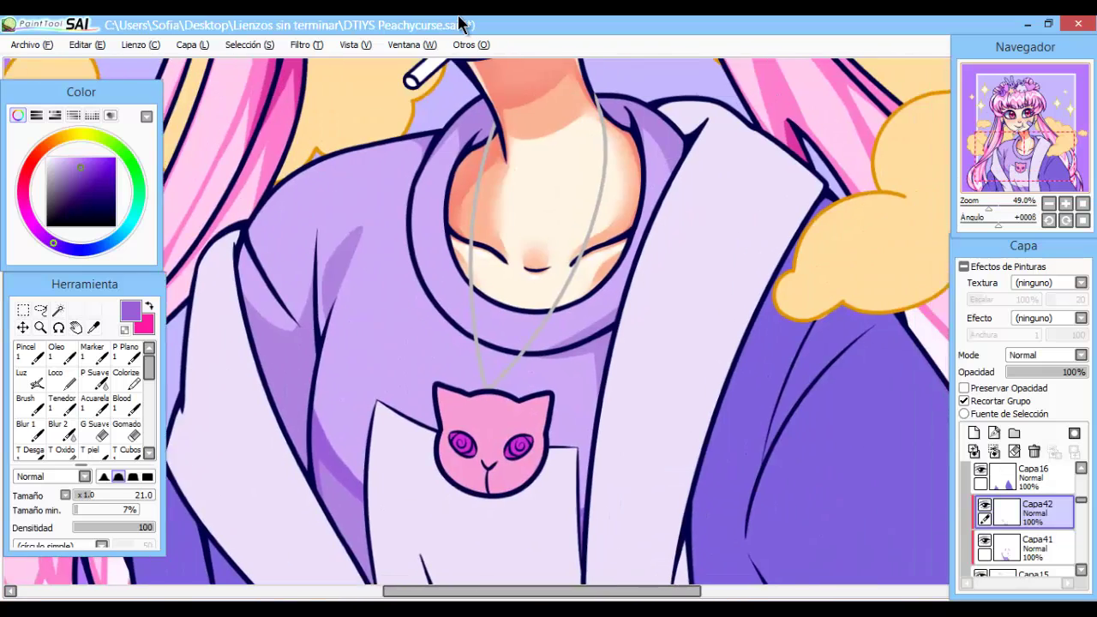
Add darker purple shadows inside the shirt collar and along its folds on both sides of the neck with brush size 11.
key("Page_Up")
key("Page_Up")
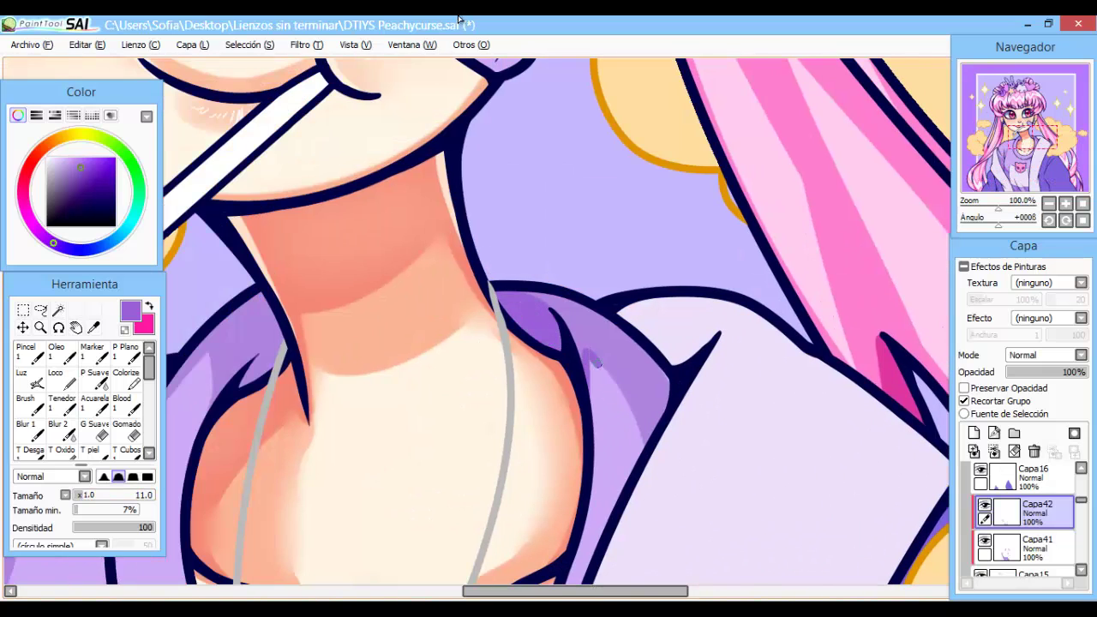
left_click_drag(601, 360, 591, 451)
left_click_drag(660, 347, 639, 433)
left_click_drag(343, 343, 621, 309)
mouse_move(613, 210)
left_mouse_down()
mouse_move(588, 296)
mouse_move(583, 279)
left_mouse_up()
mouse_move(553, 261)
left_mouse_down()
mouse_move(542, 330)
mouse_move(489, 327)
left_mouse_up()
left_click_drag(586, 218, 514, 287)
mouse_move(476, 287)
left_mouse_down()
mouse_move(450, 348)
mouse_move(460, 362)
left_mouse_up()
Paint darker purple shadows in the shirt's left underarm, side and shoulder folds on layer Capa42.
mouse_move(255, 543)
left_mouse_down()
mouse_move(469, 152)
mouse_move(446, 257)
left_mouse_up()
left_click_drag(467, 142, 441, 258)
mouse_move(463, 210)
left_mouse_down()
mouse_move(369, 287)
mouse_move(590, 62)
mouse_move(446, 330)
left_mouse_up()
left_click_drag(467, 258, 442, 403)
left_click_drag(455, 291, 433, 557)
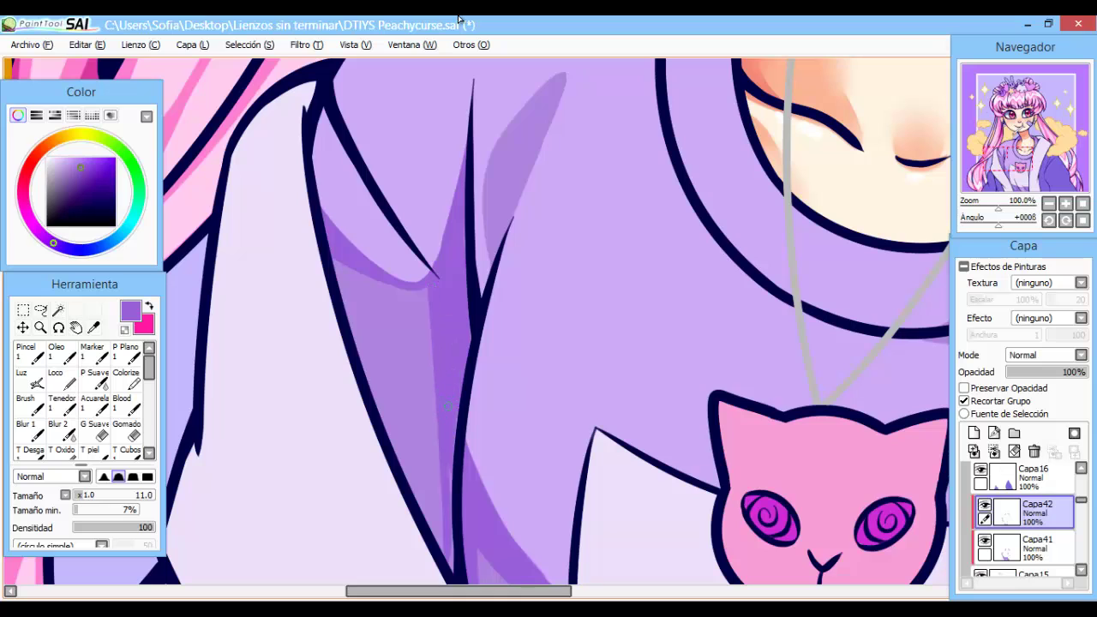
left_click_drag(542, 190, 429, 454)
mouse_move(347, 531)
left_mouse_down()
mouse_move(340, 491)
mouse_move(409, 370)
mouse_move(351, 532)
left_mouse_up()
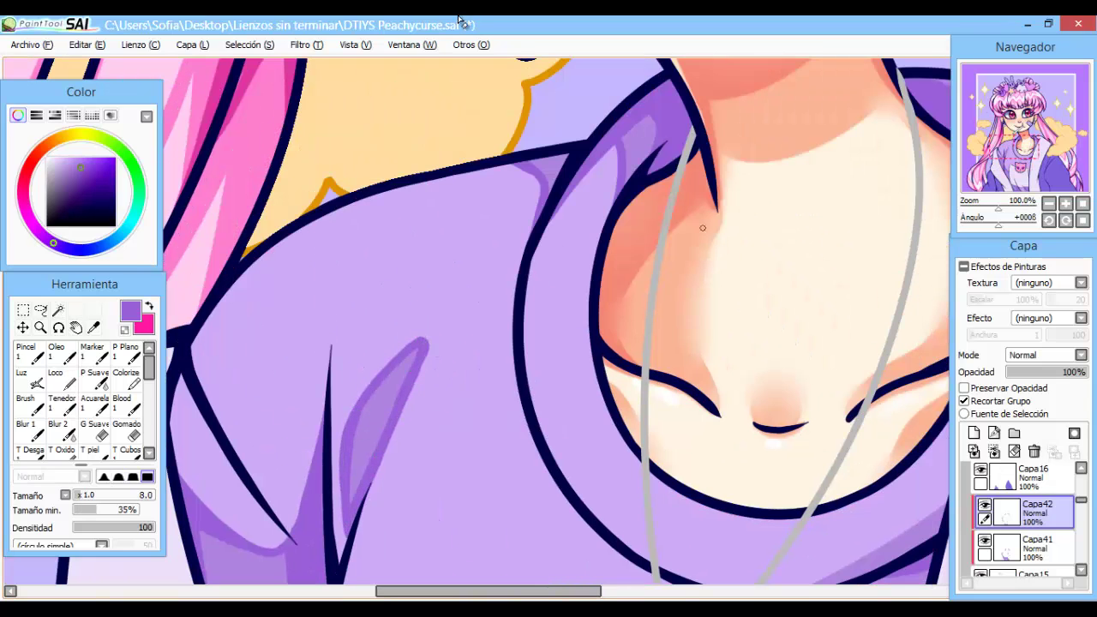
Create clipped layer Capa43 and draw pale lavender highlights on the shirt's left shoulder and the collar's zigzag shine.
key("minus")
key("minus")
key("minus")
key("minus")
key("minus")
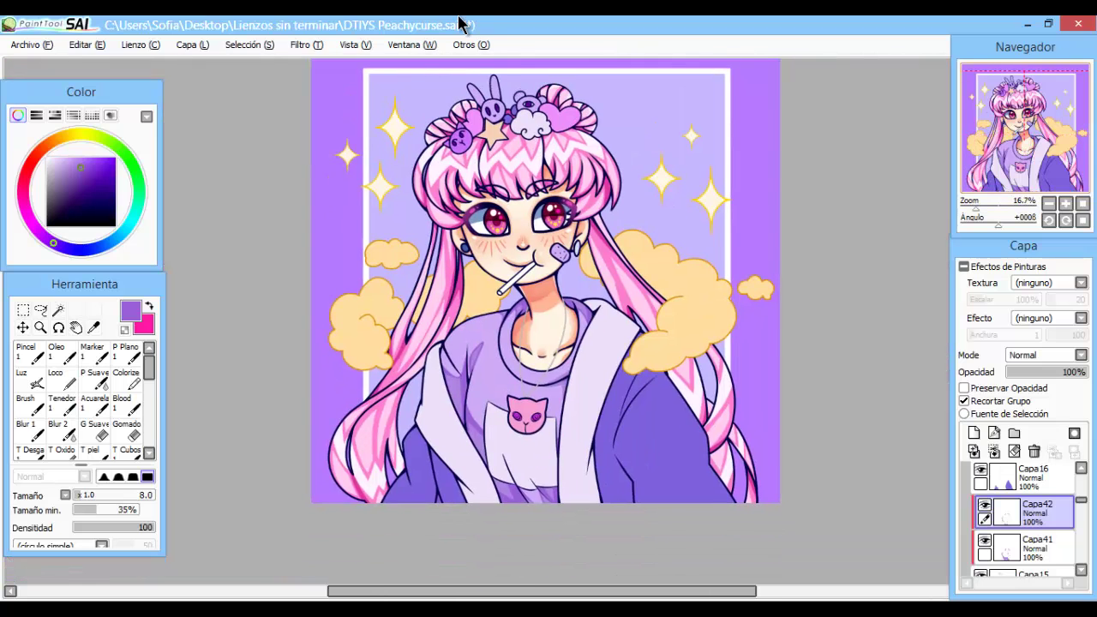
key("Down")
key("Down")
key("plus")
key("plus")
key("plus")
key("plus")
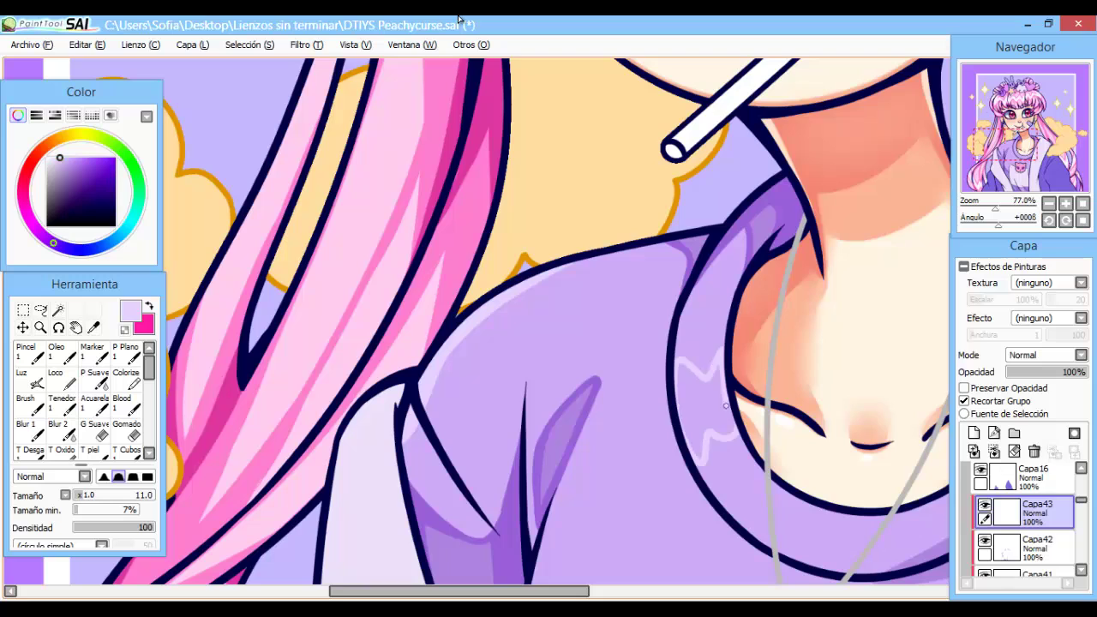
Fill the collar's zigzag shine and add pale lavender highlights to the shirt front on layer Capa43.
key("minus")
key("plus")
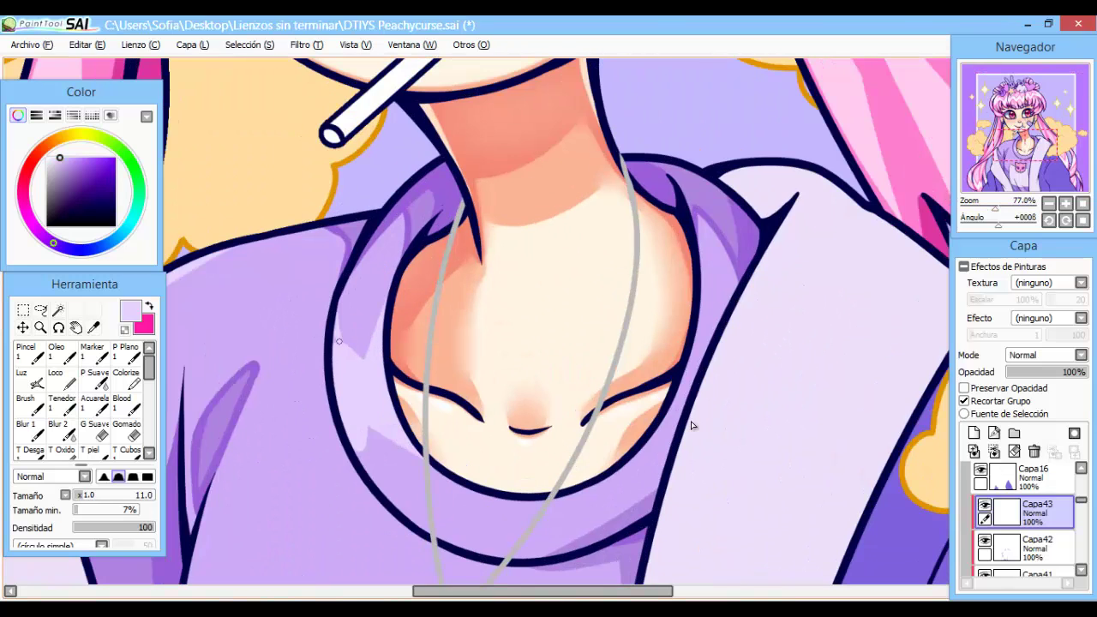
key("minus")
key("plus")
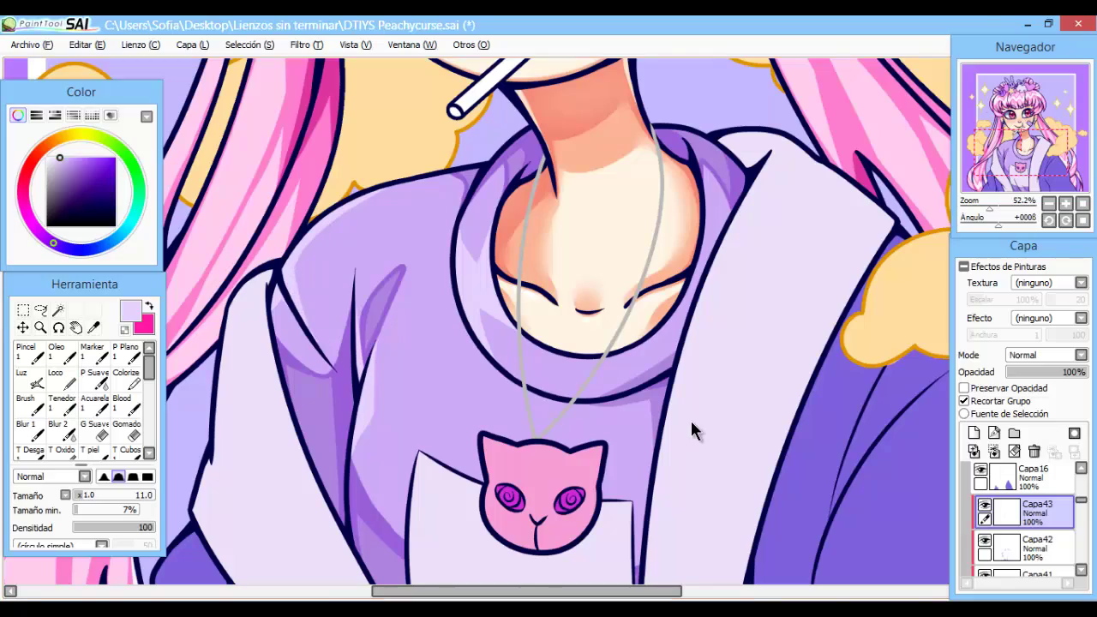
key("minus")
key("plus")
key("minus")
key("plus")
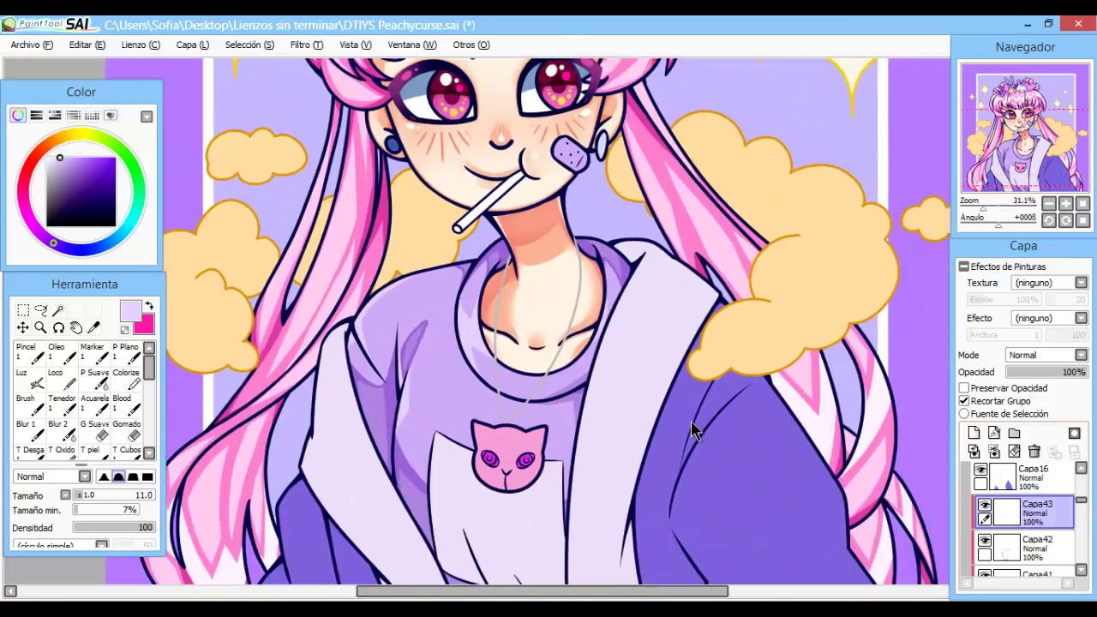
Shade the white stick in the character's mouth in greyish blue, starting next to the lips.
key("plus")
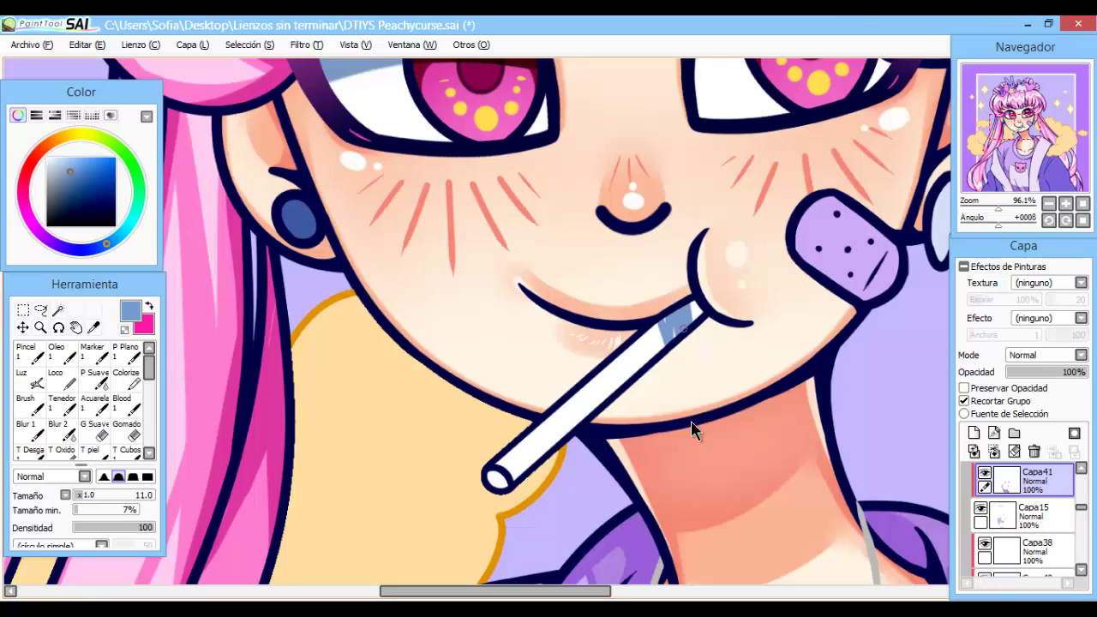
left_click_drag(686, 319, 655, 313)
mouse_move(486, 485)
left_mouse_down()
mouse_move(580, 424)
mouse_move(549, 461)
mouse_move(668, 321)
left_mouse_up()
key("minus")
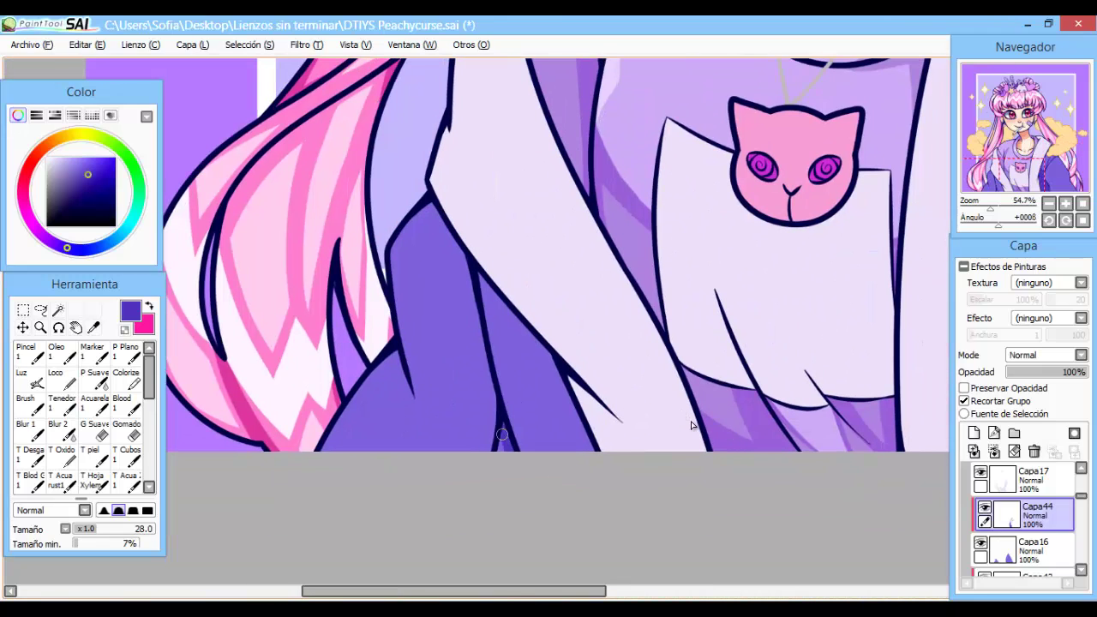
Shade the jacket's sleeves and inner folds in deep blue-violet on layer Capa44 with a size 28 brush.
mouse_move(462, 241)
left_mouse_down()
mouse_move(457, 386)
mouse_move(414, 449)
mouse_move(489, 384)
mouse_move(455, 330)
left_mouse_up()
left_click_drag(693, 431, 485, 460)
mouse_move(657, 275)
left_mouse_down()
mouse_move(514, 403)
mouse_move(657, 283)
mouse_move(548, 395)
mouse_move(401, 403)
left_mouse_up()
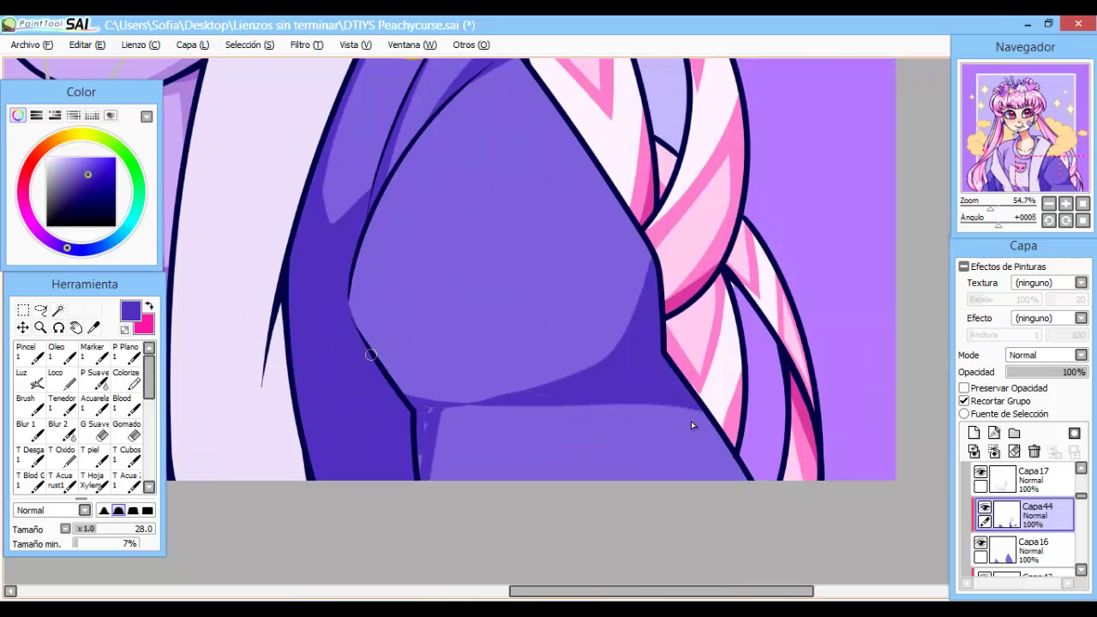
Paint muted dark violet shadow edges along the right sleeve's lower fold on clipped layer Capa45 with brush size 16.
scroll(691, 421, "down", 5)
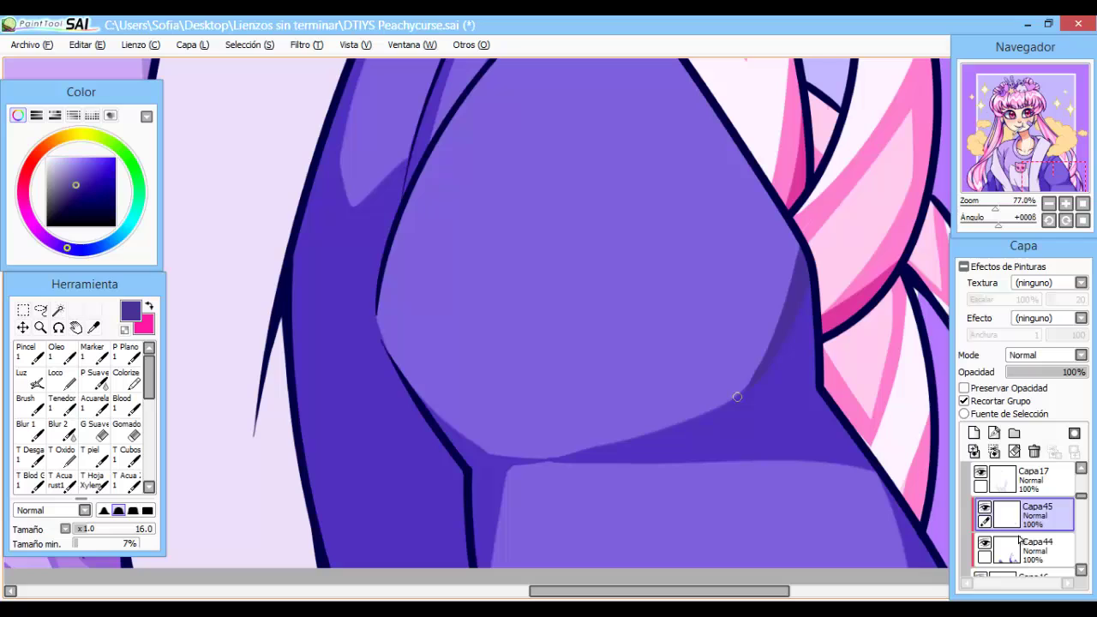
mouse_move(737, 397)
left_mouse_down()
mouse_move(606, 440)
mouse_move(770, 343)
mouse_move(430, 402)
mouse_move(406, 388)
mouse_move(541, 451)
mouse_move(470, 384)
mouse_move(608, 396)
left_mouse_up()
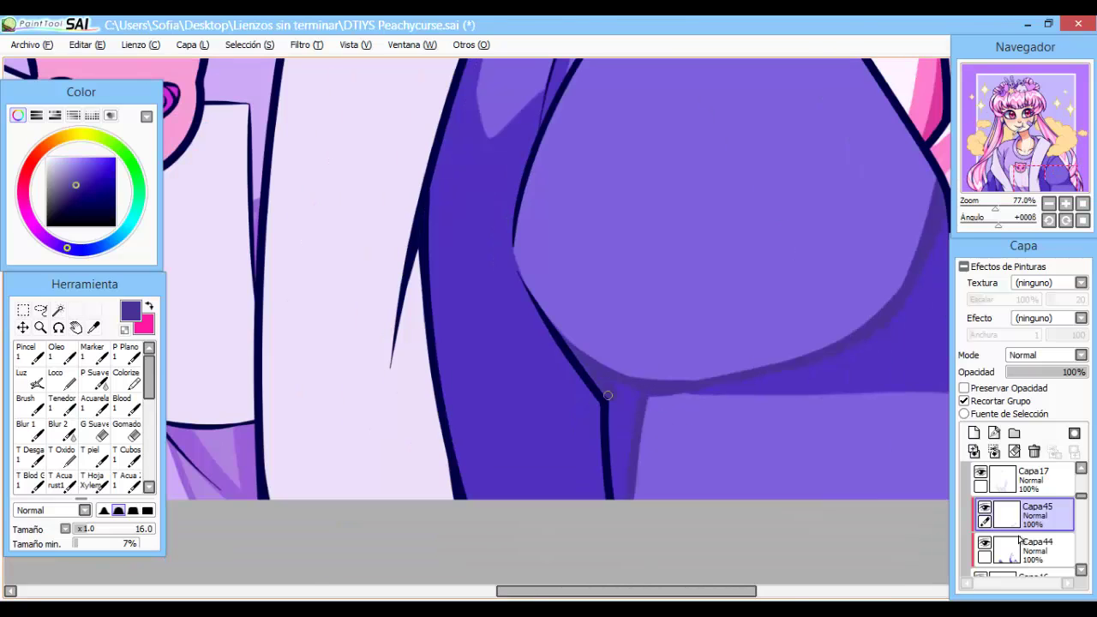
left_click_drag(583, 591, 641, 591)
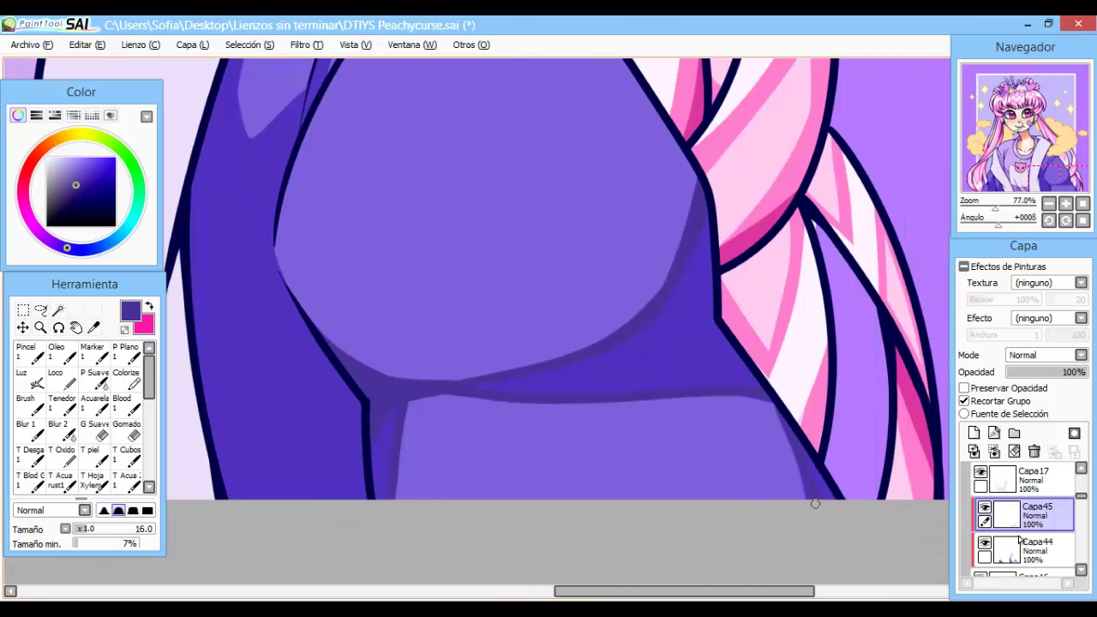
left_click_drag(701, 283, 494, 403)
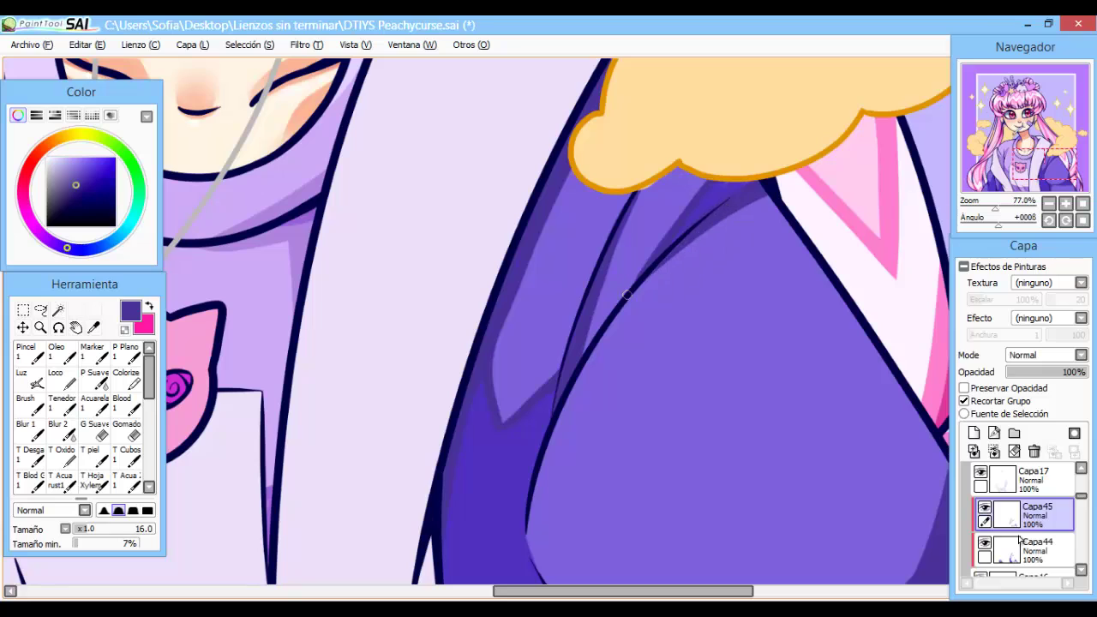
Add dark violet shadows to the jacket folds between the right lapel and the sleeve on layer Capa45.
left_click_drag(492, 548, 552, 331)
key("x")
key("x")
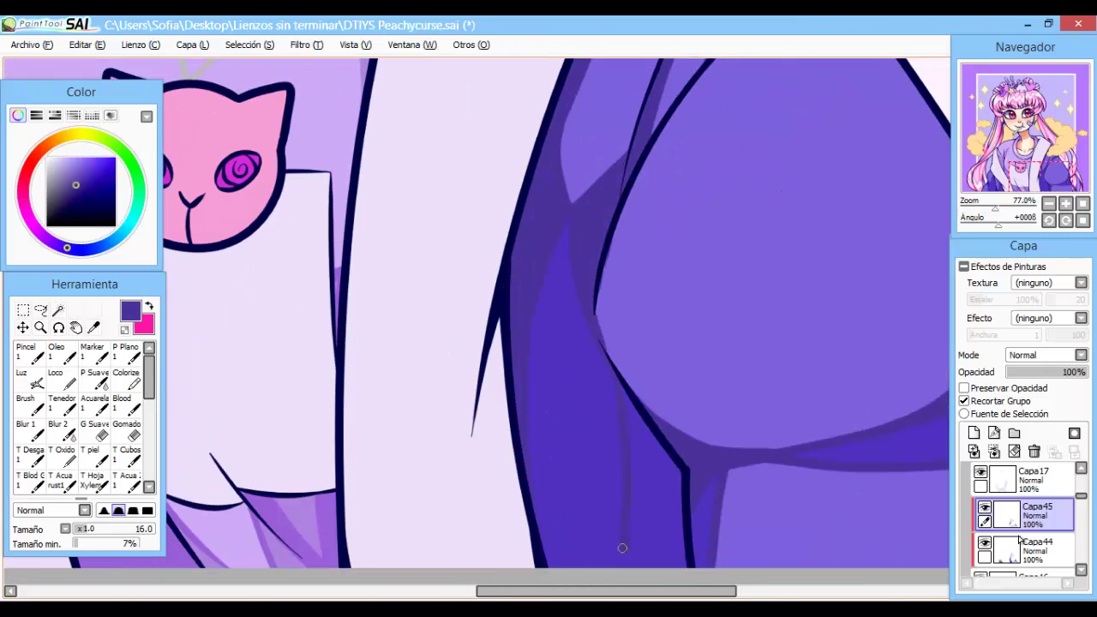
key("ctrl+minus")
key("ctrl+minus")
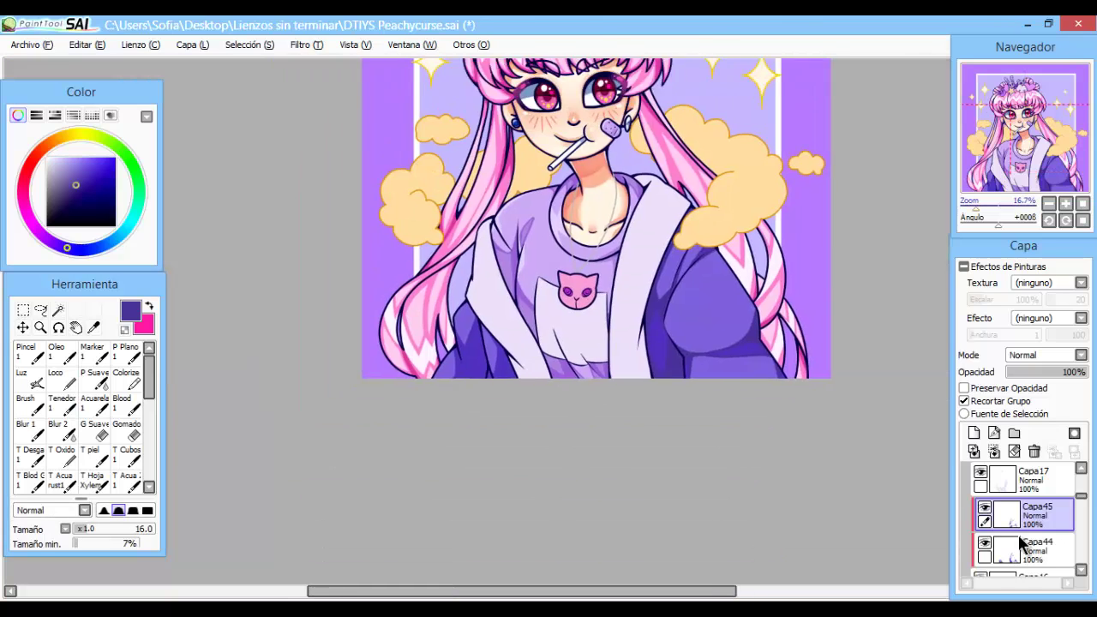
Paint dark violet shadows along the left jacket sleeve's folds on layer Capa45.
key("ctrl+plus")
key("ctrl+plus")
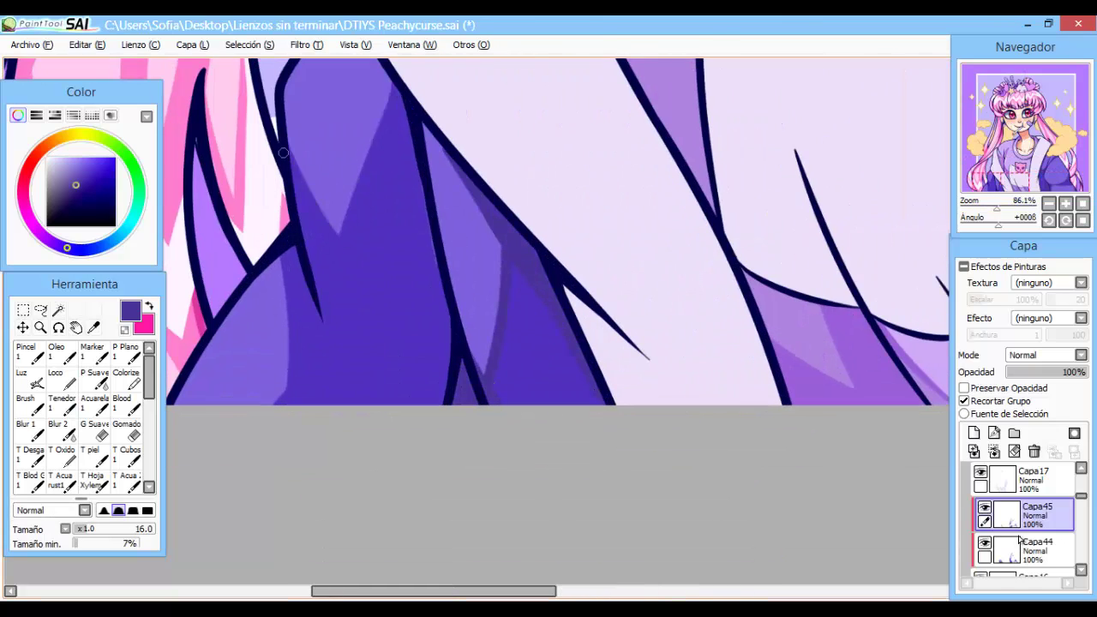
mouse_move(283, 152)
left_mouse_down()
mouse_move(344, 227)
mouse_move(400, 70)
left_mouse_up()
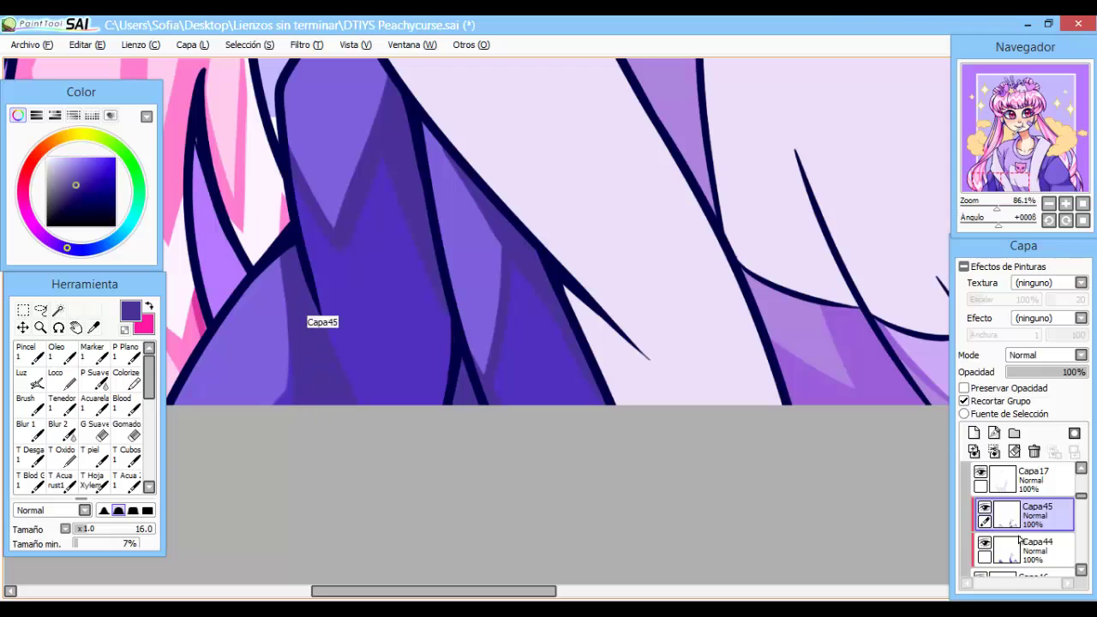
Add soft violet shading over the jacket sleeves on layer Capa44 with the Luz brush, ending at size 230.
key("ctrl+minus")
key("ctrl+minus")
key("ctrl+plus")
left_click(1021, 542)
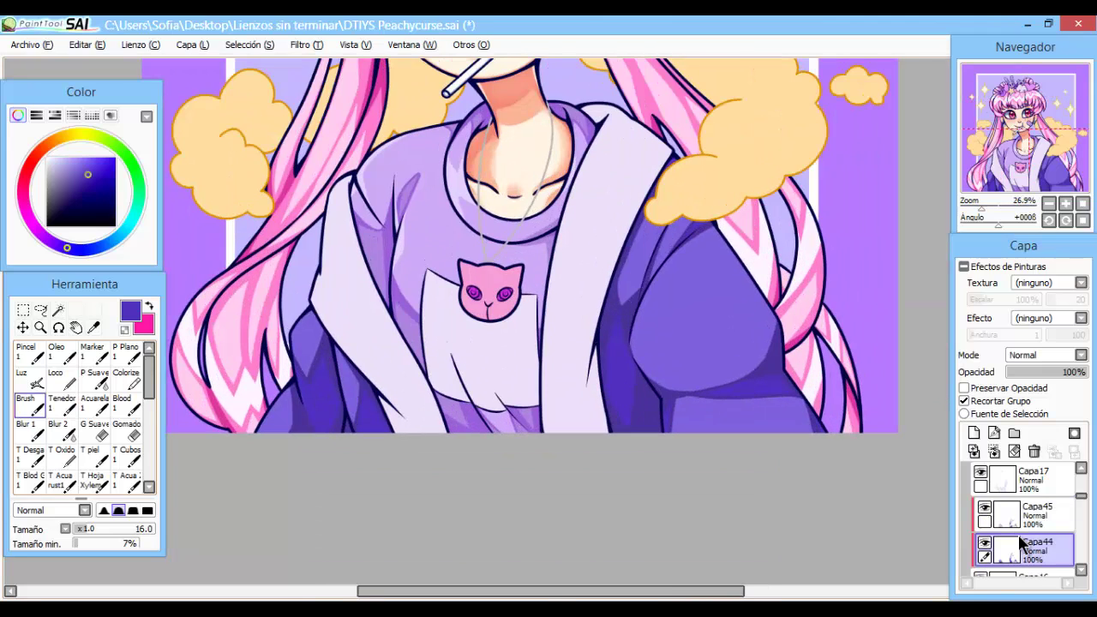
key("l")
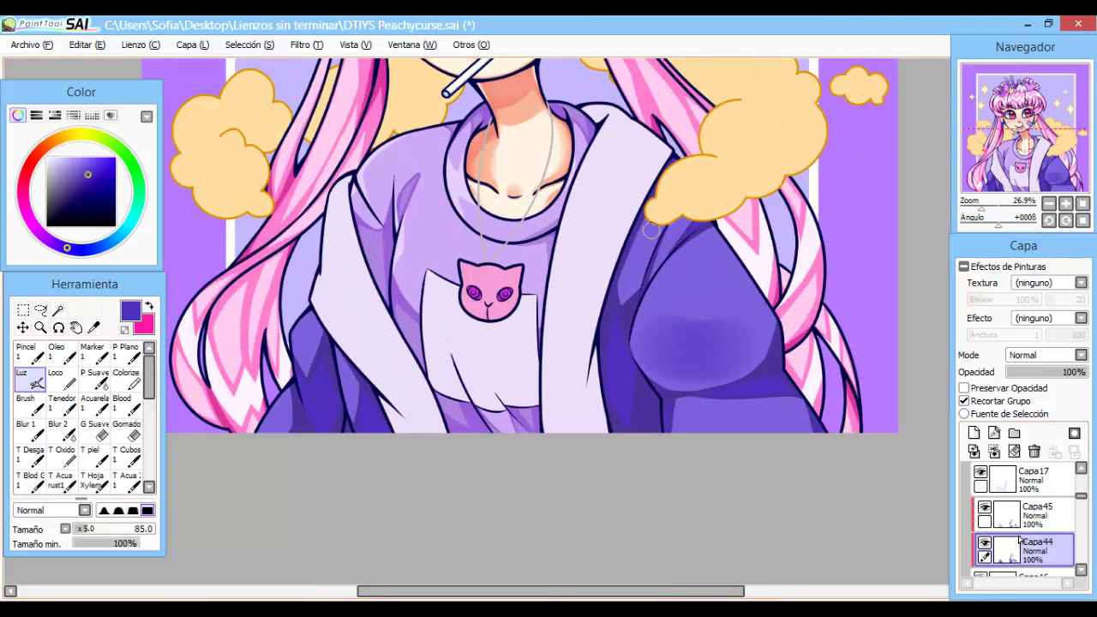
key("ctrl+minus")
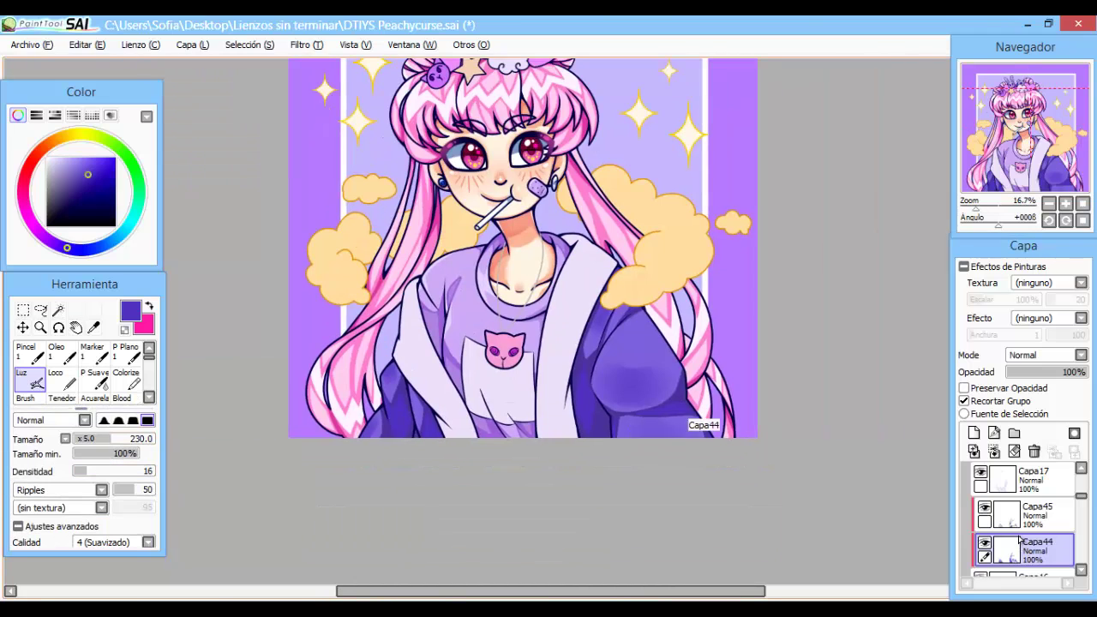
key("ctrl+plus")
key("ctrl+plus")
key("ctrl+plus")
Paint light violet highlights along the jacket's folds on new clipped layer Capa46 with brush size 32.
left_click(1036, 514)
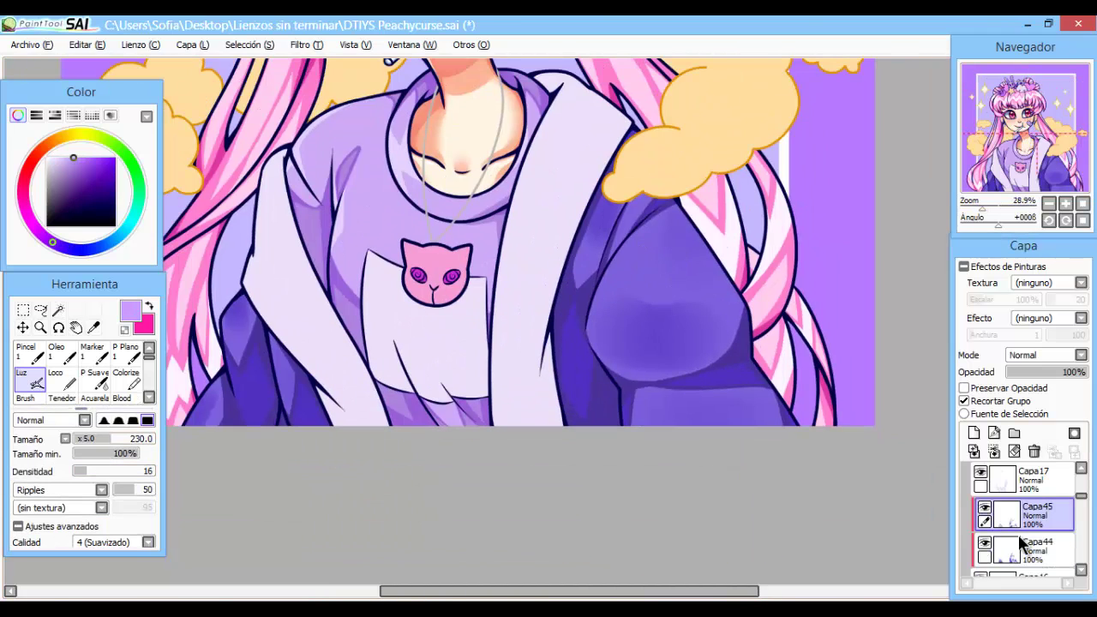
key("b")
scroll(729, 258, "right", 3)
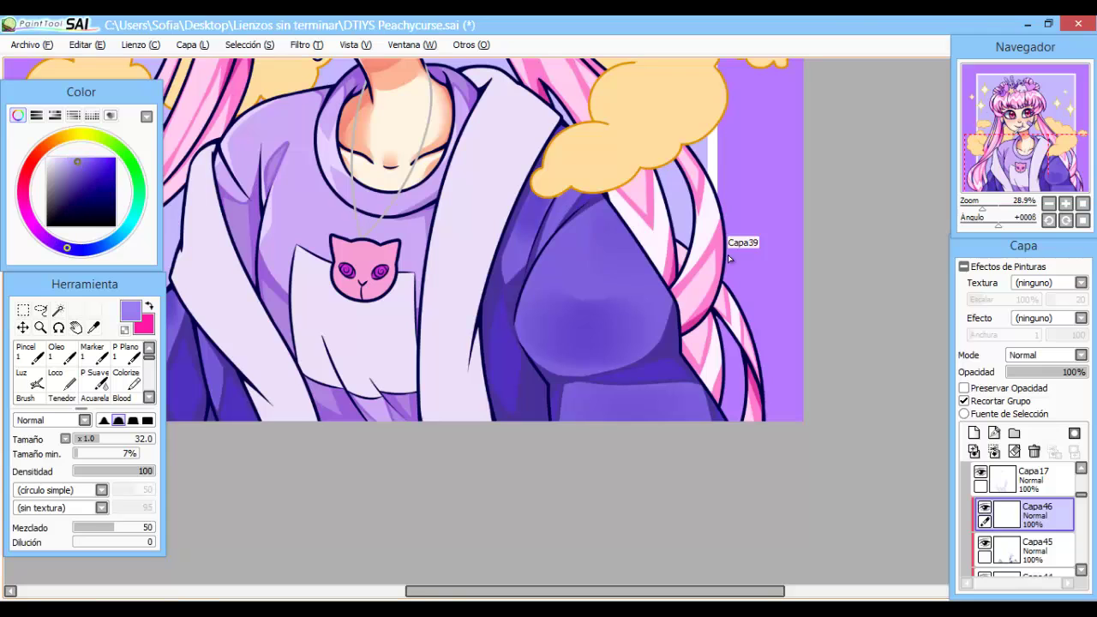
scroll(729, 259, "up", 2)
key("ctrl+plus")
key("ctrl+plus")
key("ctrl+plus")
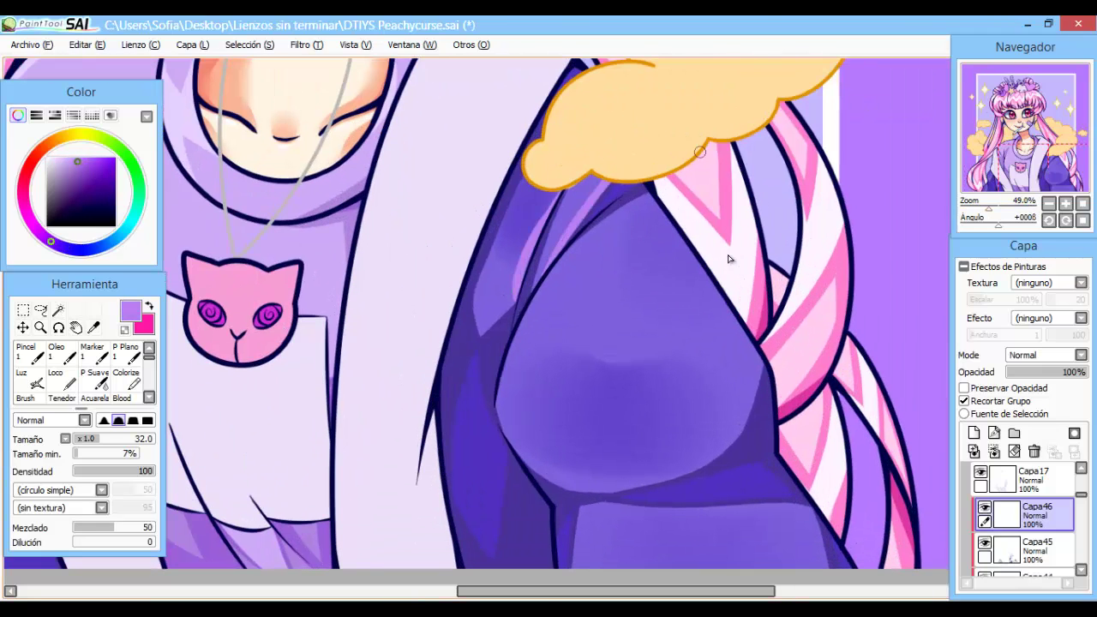
key("h")
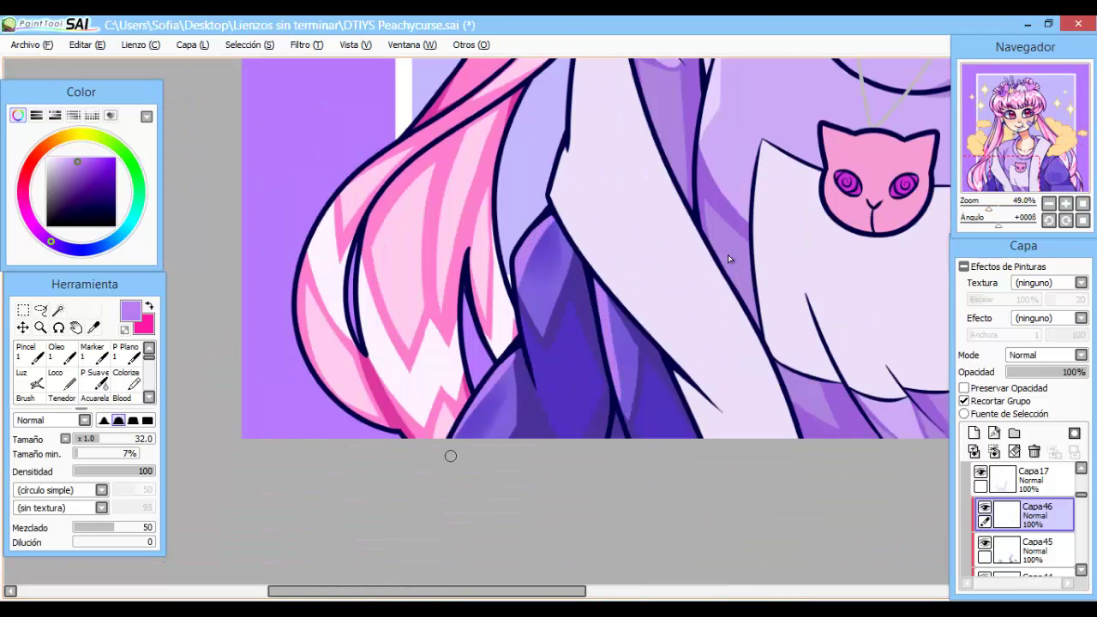
Soften the jacket's highlights and shadows on layers Capa46, Capa45 and Capa44 with Blur 2, raising its size to 87.
key("ctrl+minus")
key("ctrl+minus")
key("ctrl+plus")
key("ctrl+plus")
key("ctrl+plus")
key("ctrl+plus")
key("ctrl+plus")
key("ctrl+plus")
key("ctrl+plus")
key("ctrl+plus")
key("ctrl+plus")
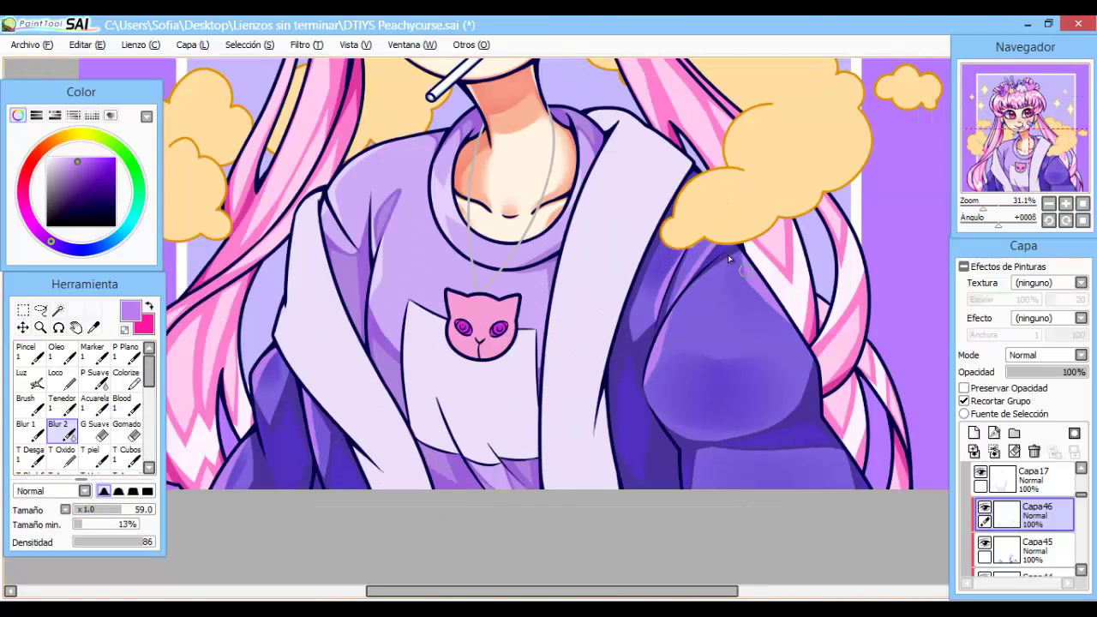
left_click(1024, 546)
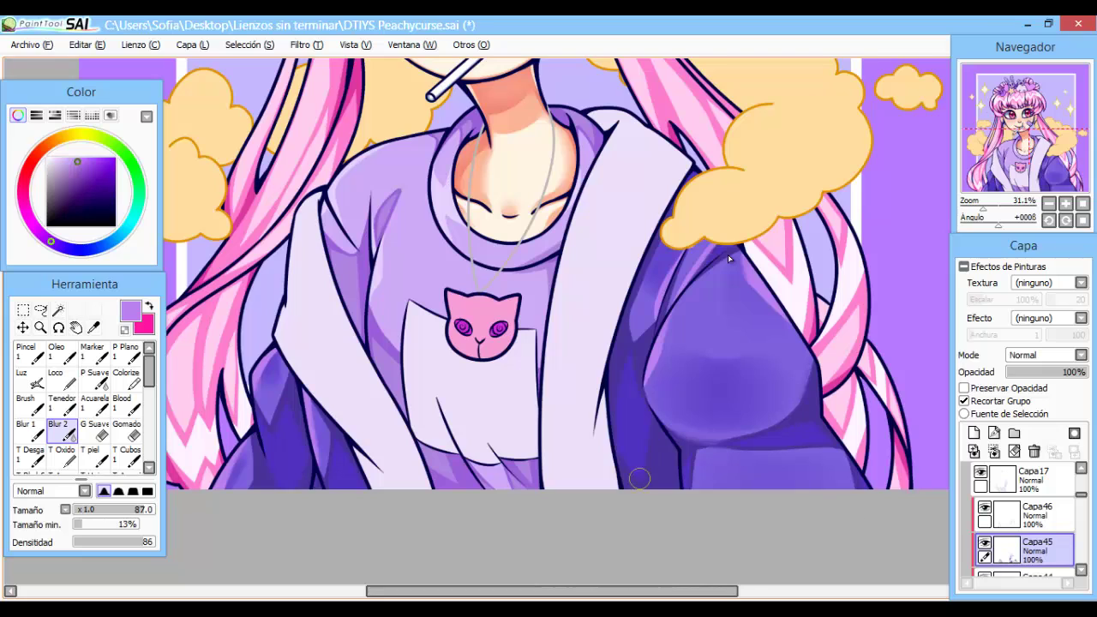
left_click(1024, 514)
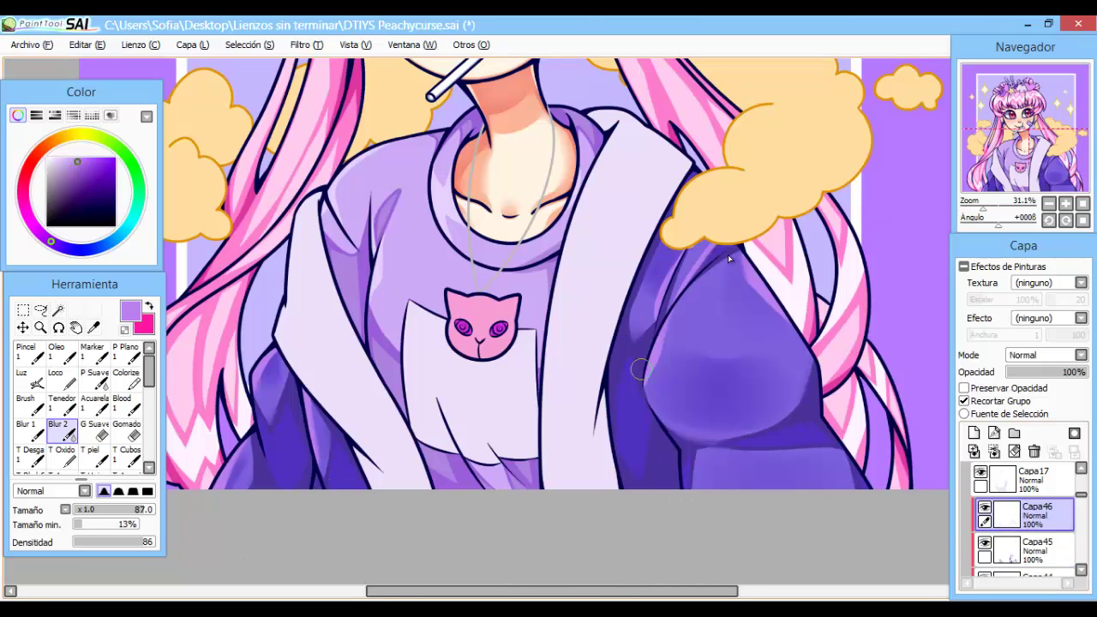
left_click(1024, 573)
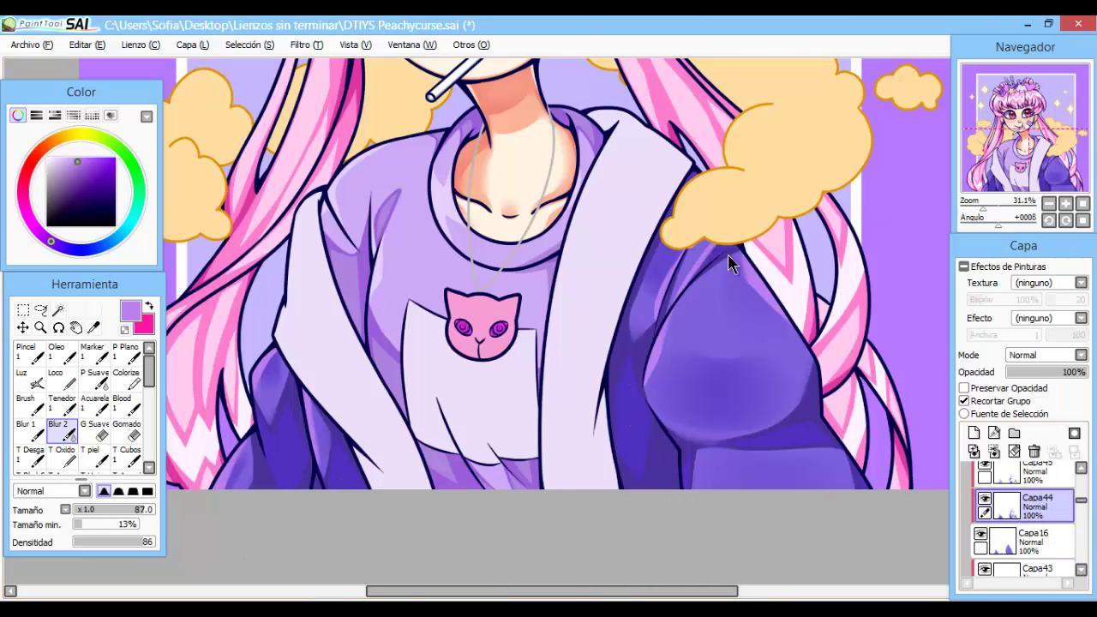
Place a fine mesh texture on clipped layer Capa47 and fit it over the jacket.
scroll(727, 254, "down", 3)
scroll(728, 255, "up", 3)
key("ctrl+s")
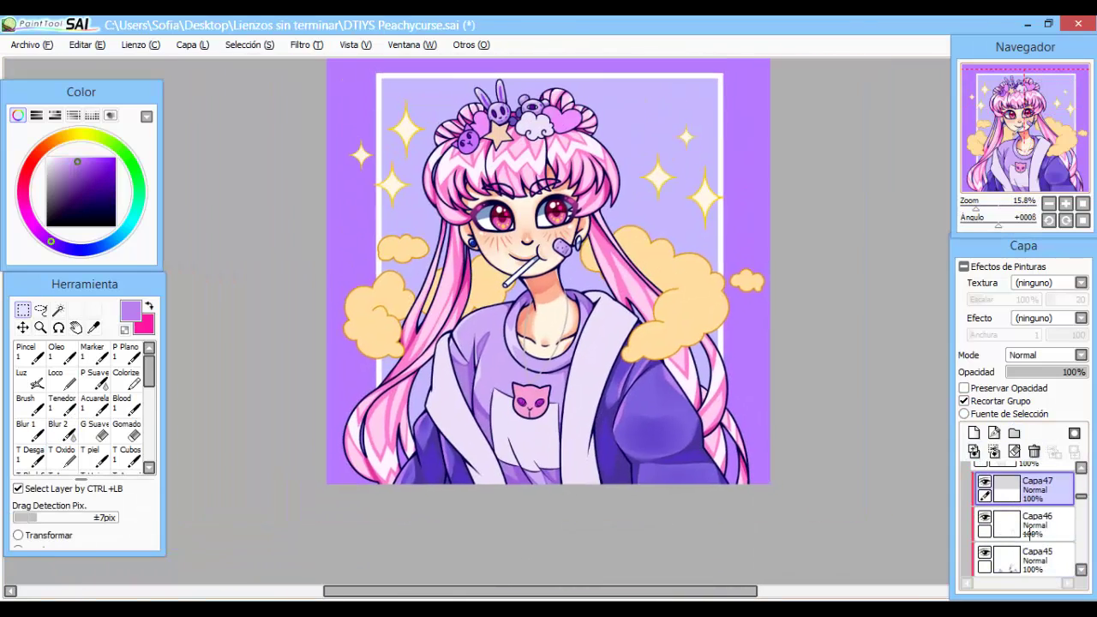
key("ctrl+t")
key("Return")
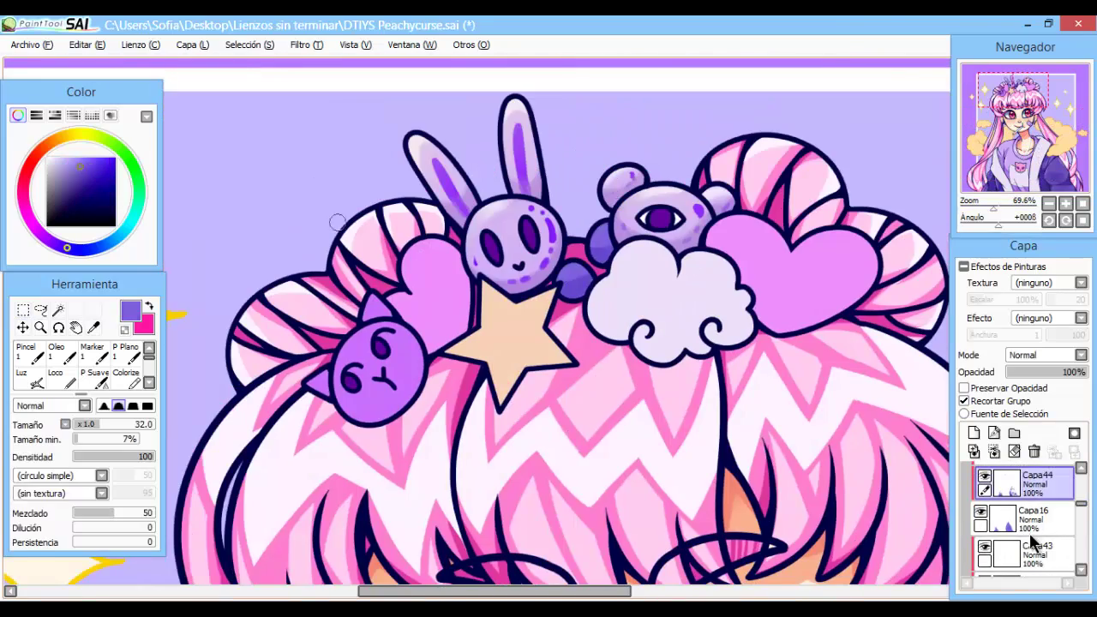
Create clipped layer Capa48 above layer Capa17 for shading the pale jacket lapels.
left_click(600, 251, "alt")
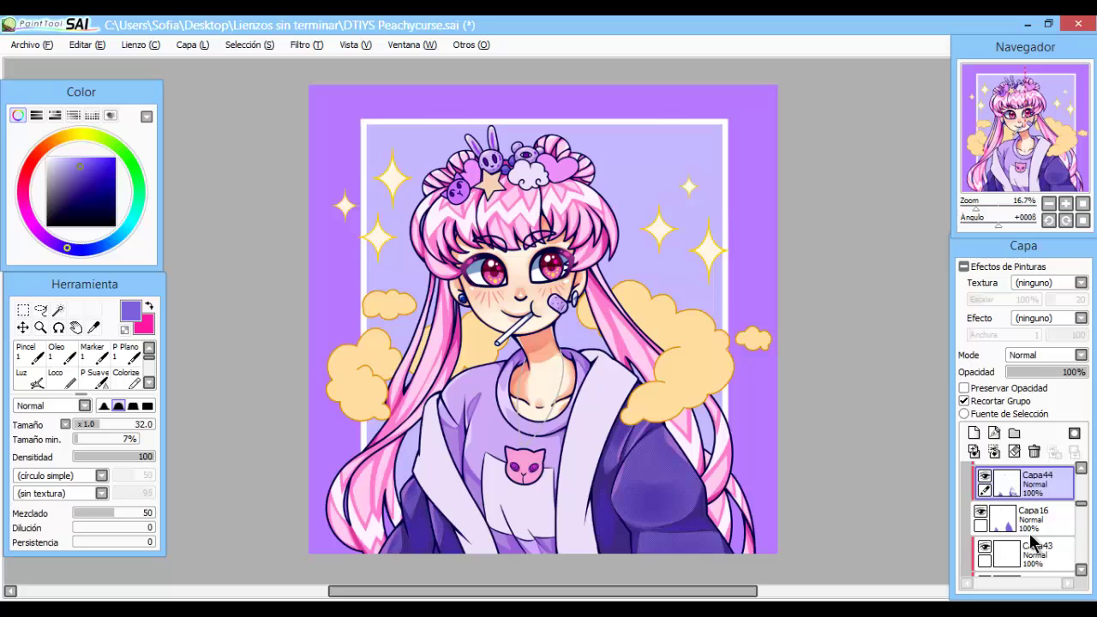
scroll(1037, 540, "down", 2)
left_click(1034, 534)
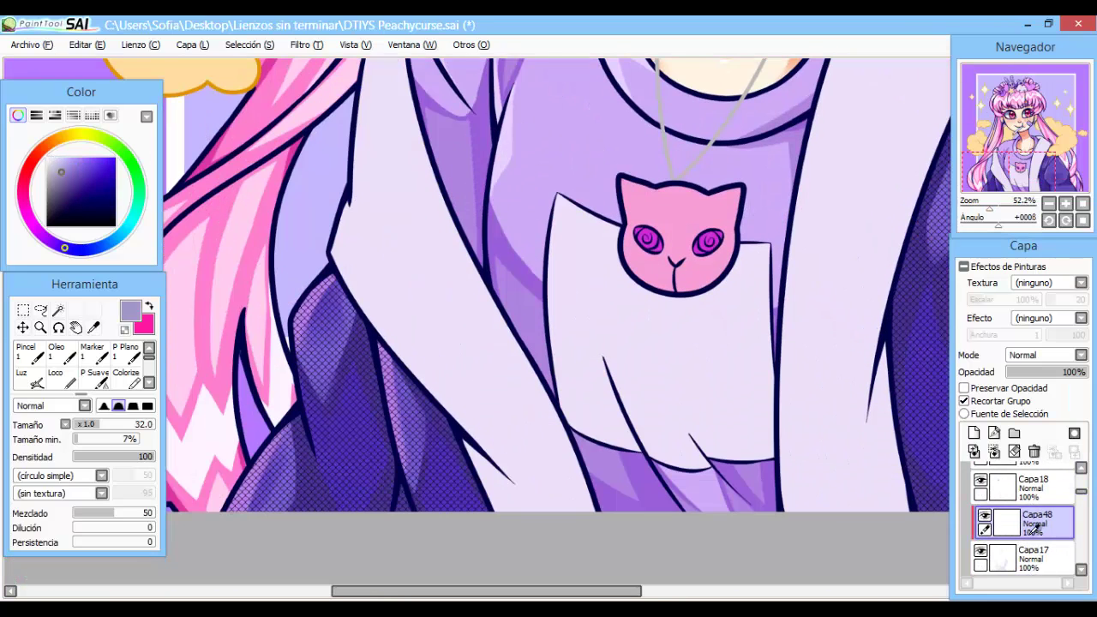
left_click_drag(437, 343, 502, 369)
key("ctrl+z")
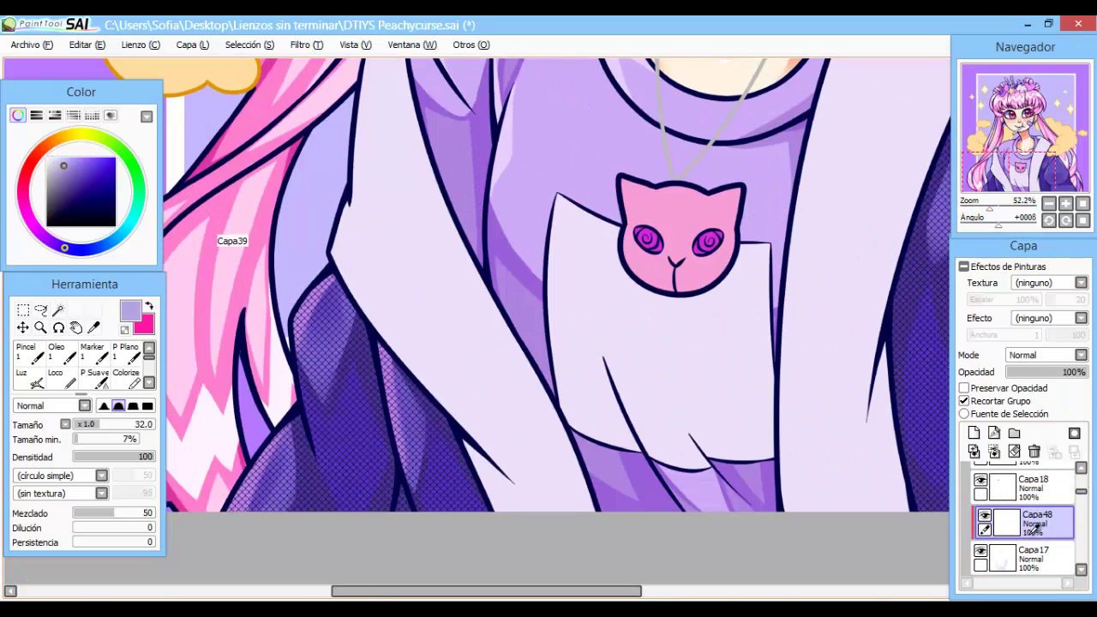
left_click_drag(367, 245, 449, 368)
key("ctrl+z")
Shade the jacket lapels and the shirt's pale front panel in light blue-violet on layer Capa48 with brush size 32.
mouse_move(464, 446)
left_mouse_down()
mouse_move(541, 510)
mouse_move(616, 546)
left_mouse_up()
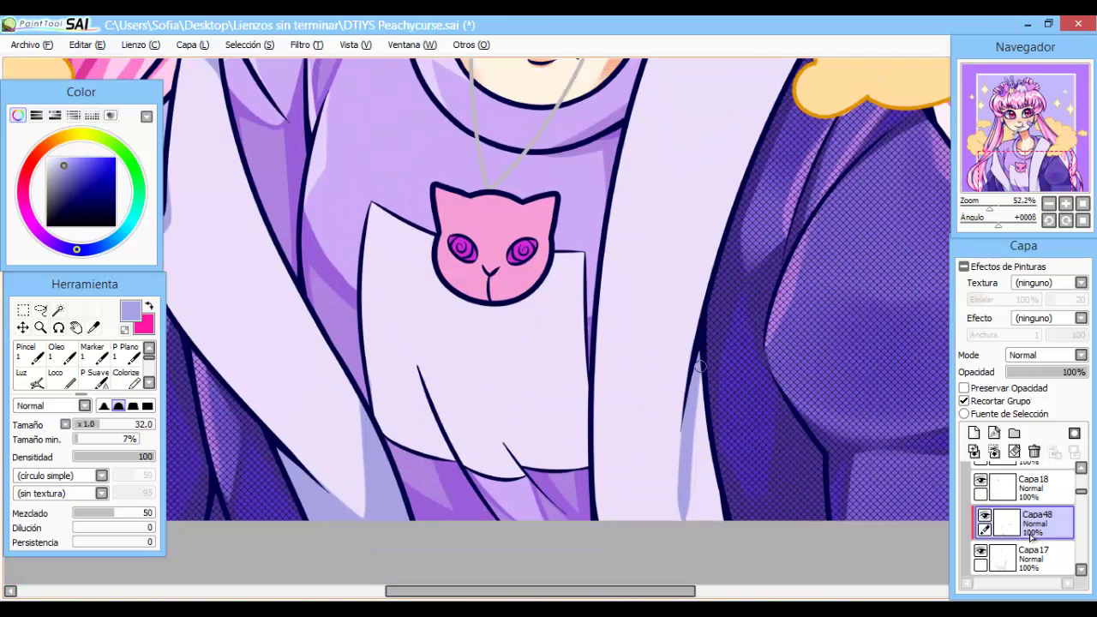
key("ctrl+z")
mouse_move(700, 366)
left_mouse_down()
mouse_move(690, 543)
mouse_move(626, 488)
left_mouse_up()
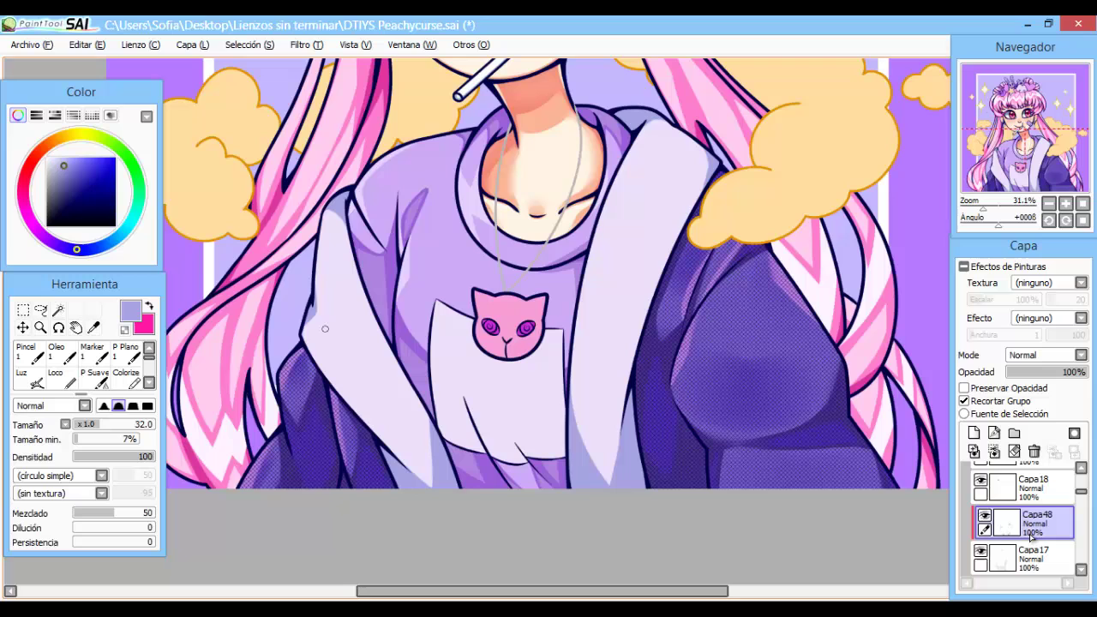
left_click_drag(321, 322, 381, 402)
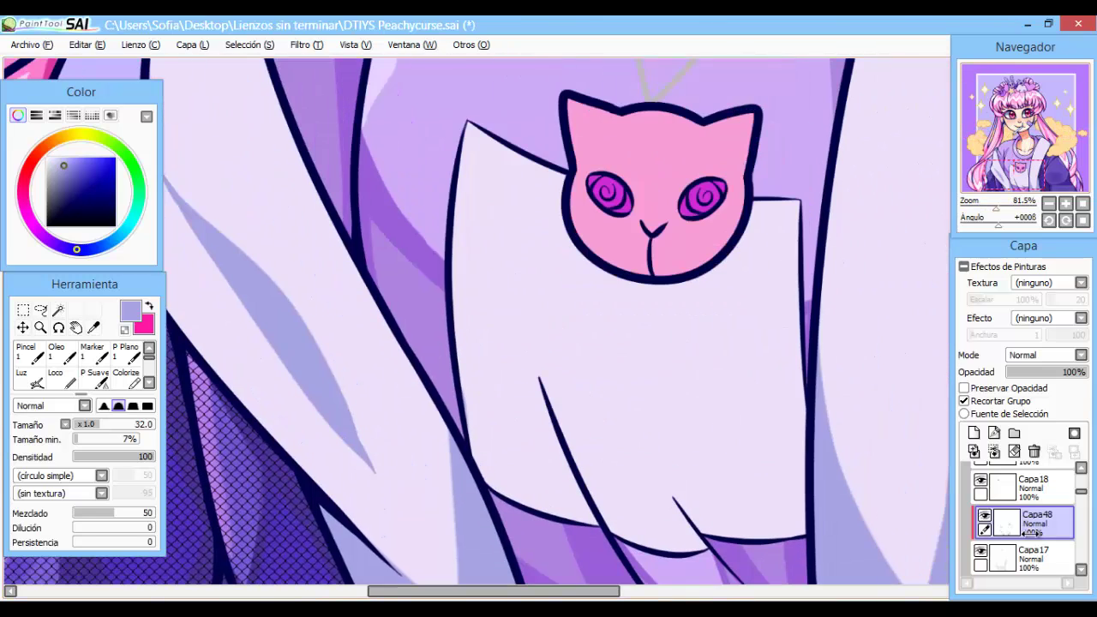
mouse_move(455, 275)
left_mouse_down()
mouse_move(771, 308)
mouse_move(522, 316)
mouse_move(793, 386)
mouse_move(737, 460)
left_mouse_up()
left_click_drag(619, 495, 610, 463)
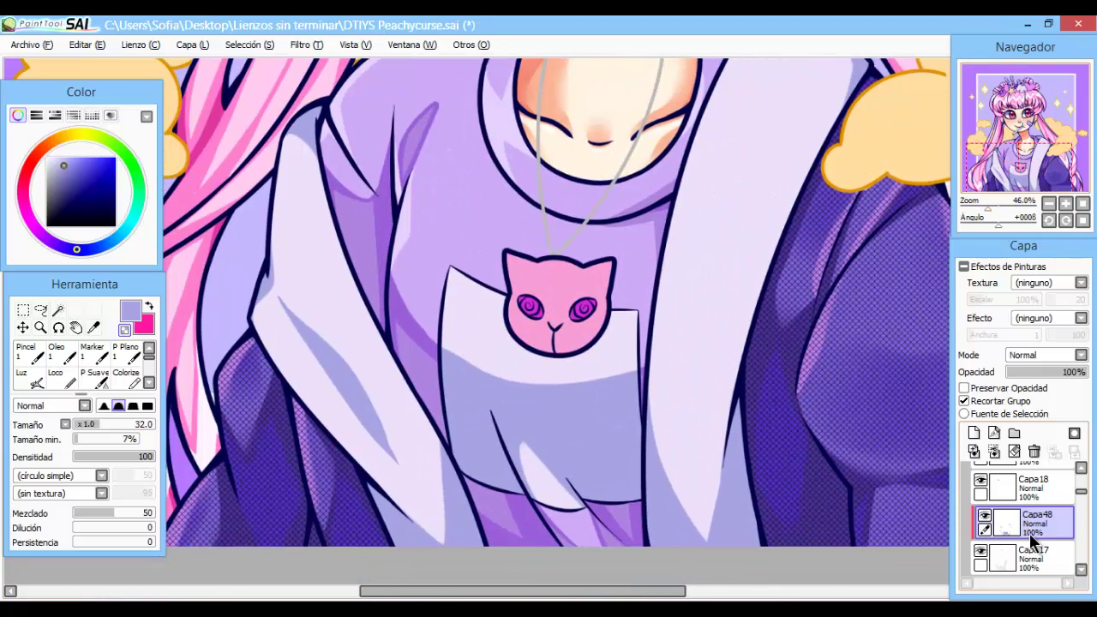
Paint darker blue-violet shadow edges on the shirt's pale front panel on new clipped layer Capa49.
key("ctrl+shift+n")
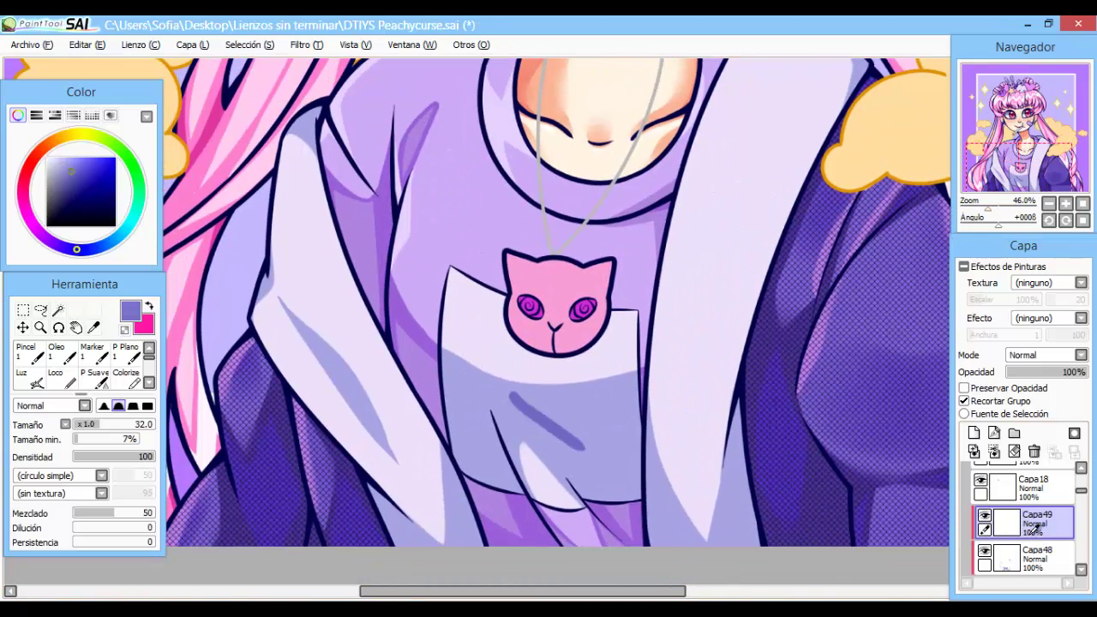
scroll(926, 229, "up", 3)
mouse_move(399, 311)
left_mouse_down()
mouse_move(508, 390)
mouse_move(588, 411)
mouse_move(421, 343)
mouse_move(582, 271)
left_mouse_up()
left_click_drag(723, 448, 824, 265)
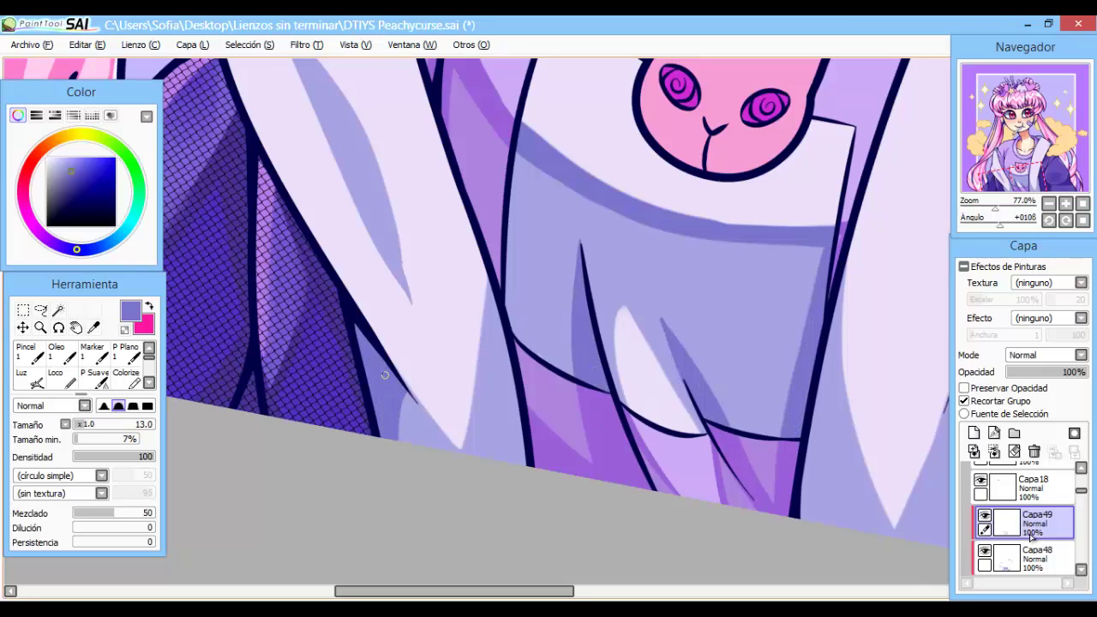
Add darker blue-violet shadow edges along the left lapel's tip, outer fold and top on layer Capa49 with brush size 13.
left_click_drag(462, 454, 460, 417)
left_click_drag(479, 234, 525, 463)
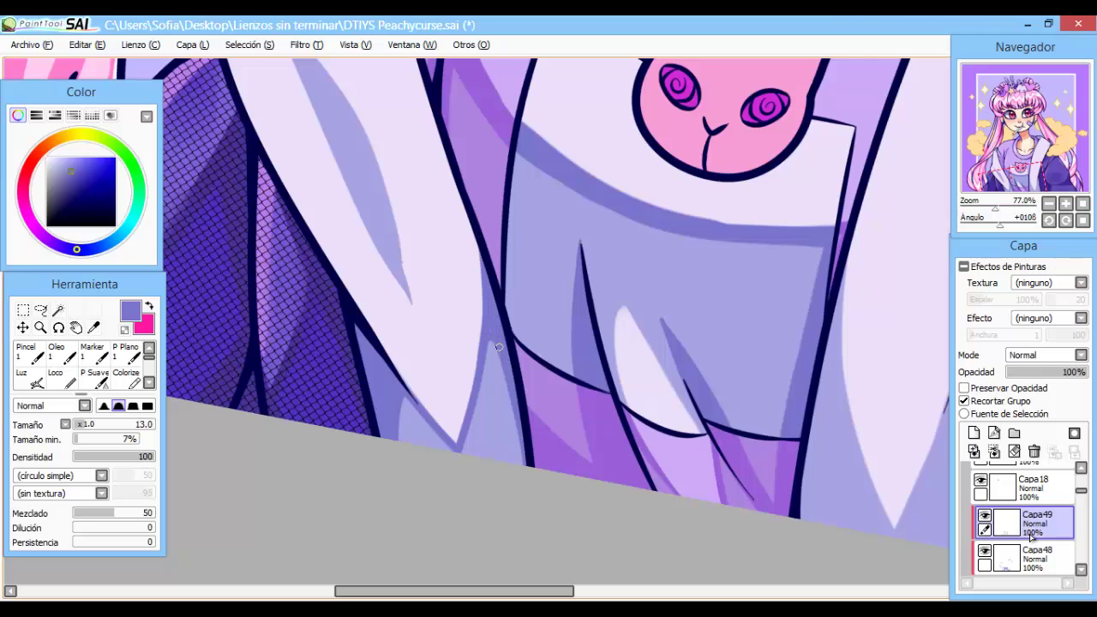
scroll(497, 360, "down", 4)
scroll(465, 357, "up", 3)
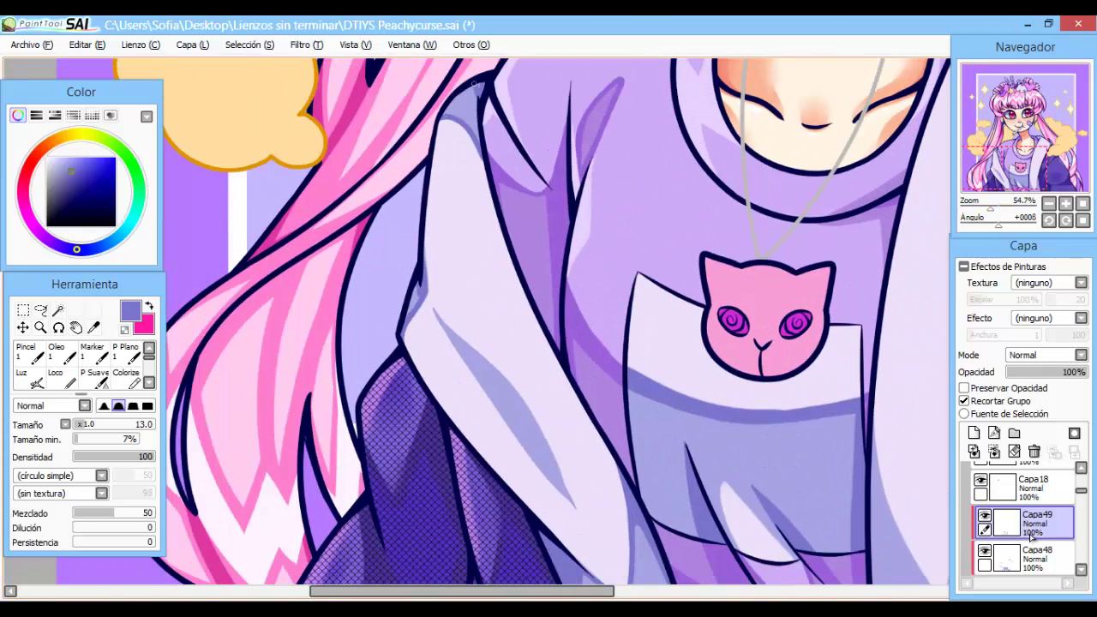
scroll(419, 277, "up", 1)
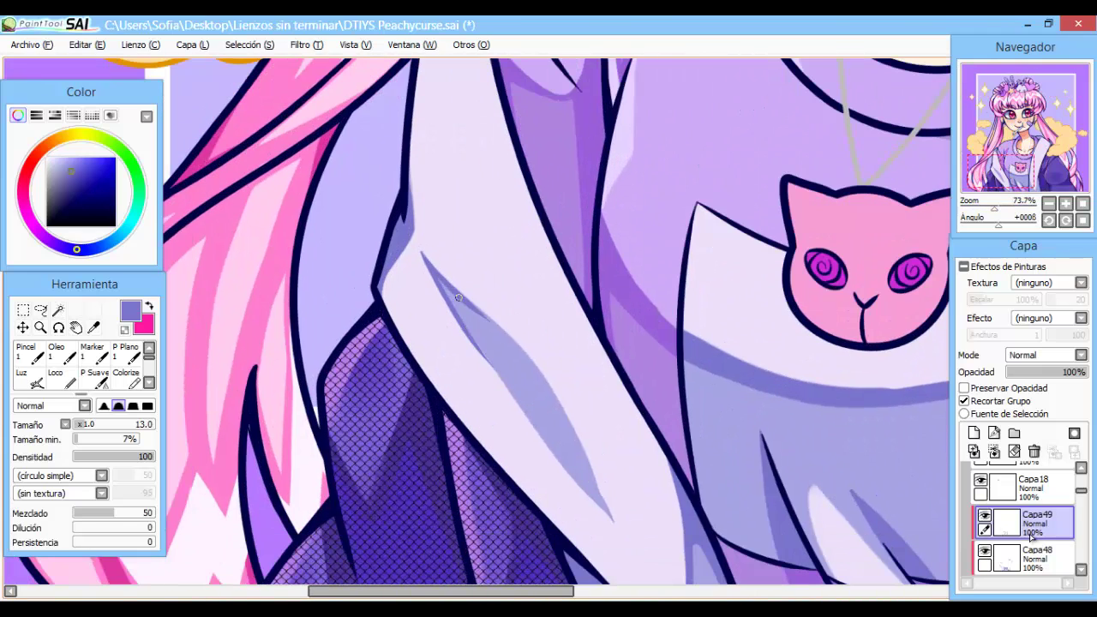
scroll(424, 370, "down", 3)
scroll(515, 283, "up", 2)
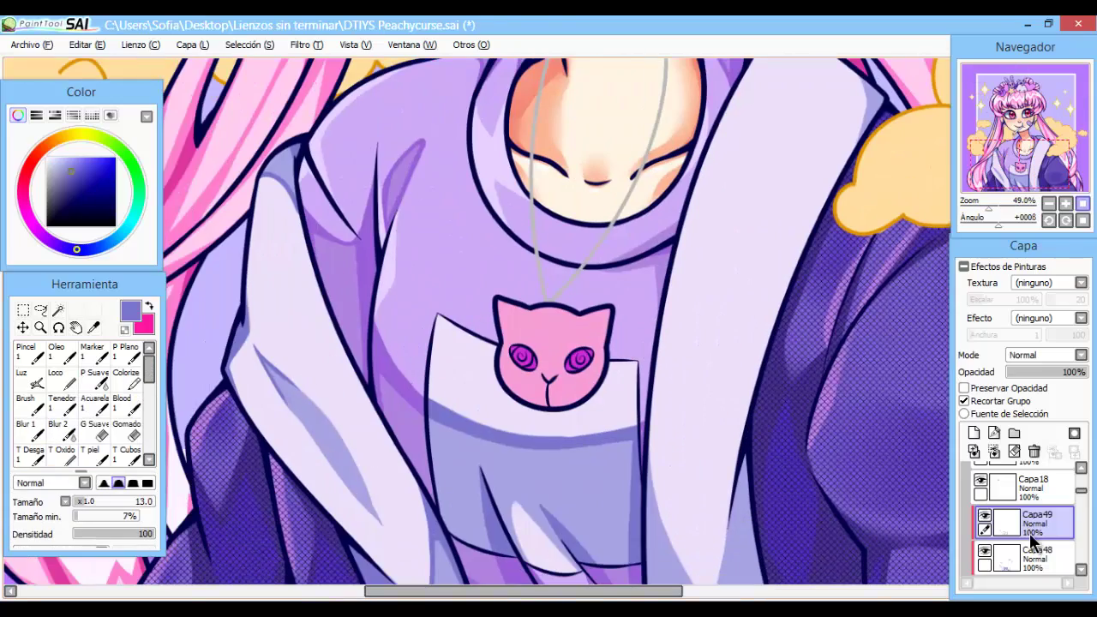
Outline the right lapel's lower shadows with darker blue-violet edges on layer Capa49 at brush size 13.
scroll(540, 230, "up", 2)
scroll(647, 270, "down", 5)
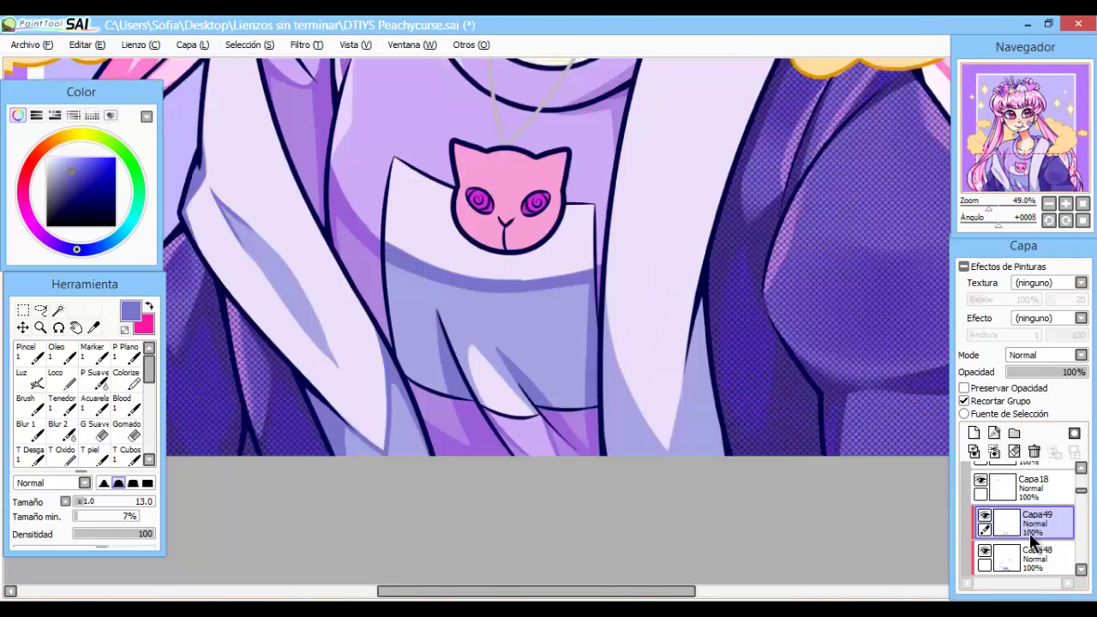
scroll(720, 313, "up", 3)
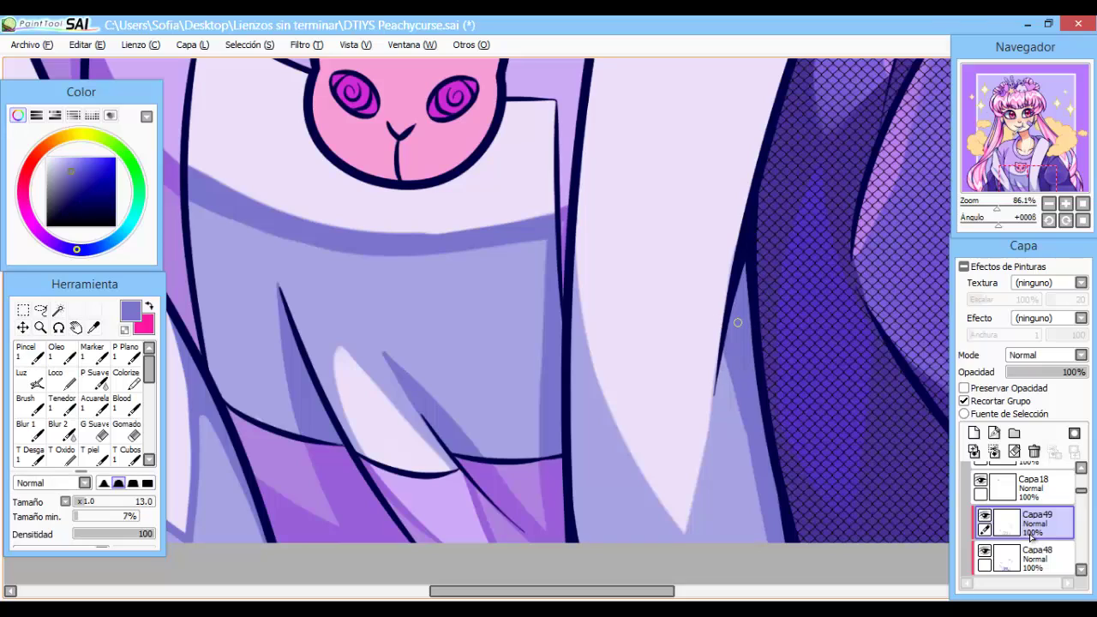
left_click_drag(726, 364, 684, 536)
left_click_drag(573, 257, 679, 538)
left_click_drag(684, 539, 628, 458)
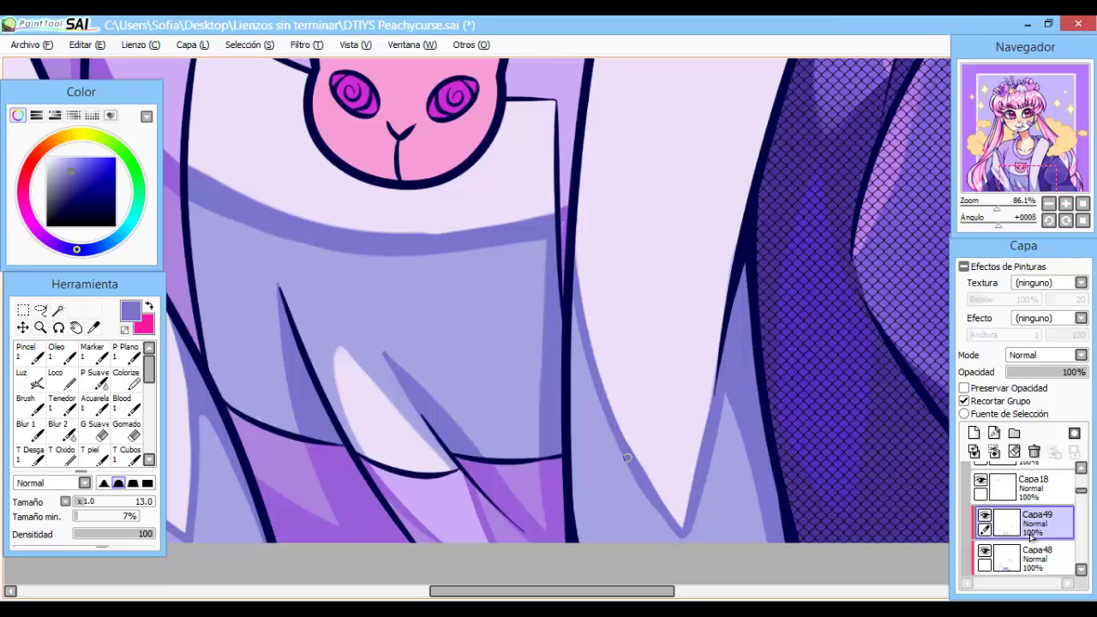
left_click_drag(570, 302, 586, 546)
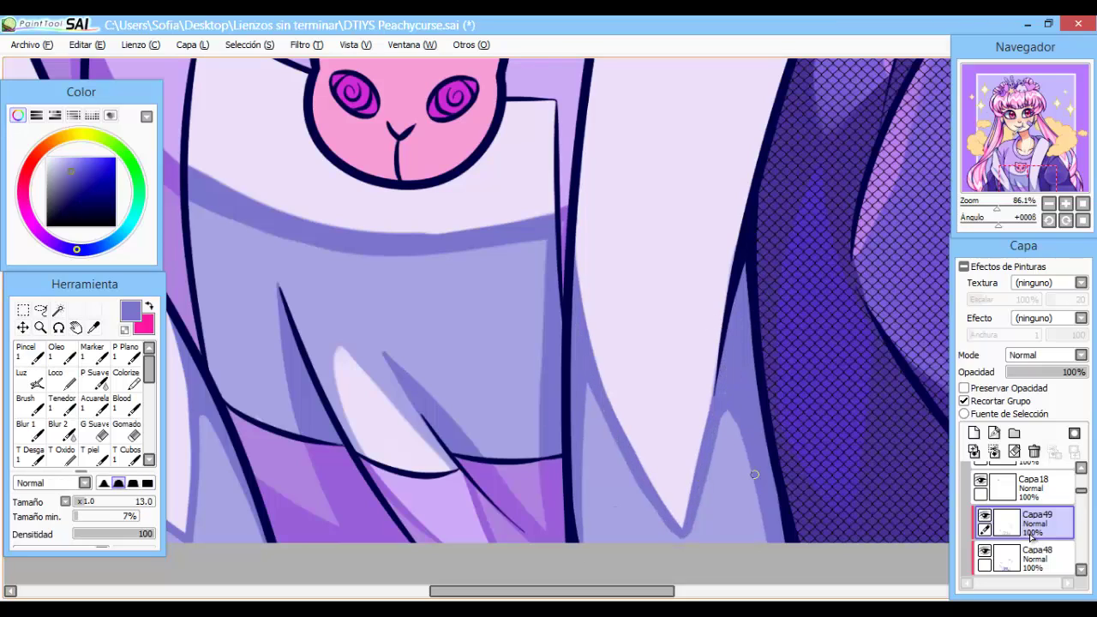
Paint light blue highlights along the jacket lapels' edges on new clipped layer Capa50 with brush size 13.
left_click(974, 433)
key("ctrl+minus")
key("ctrl+plus")
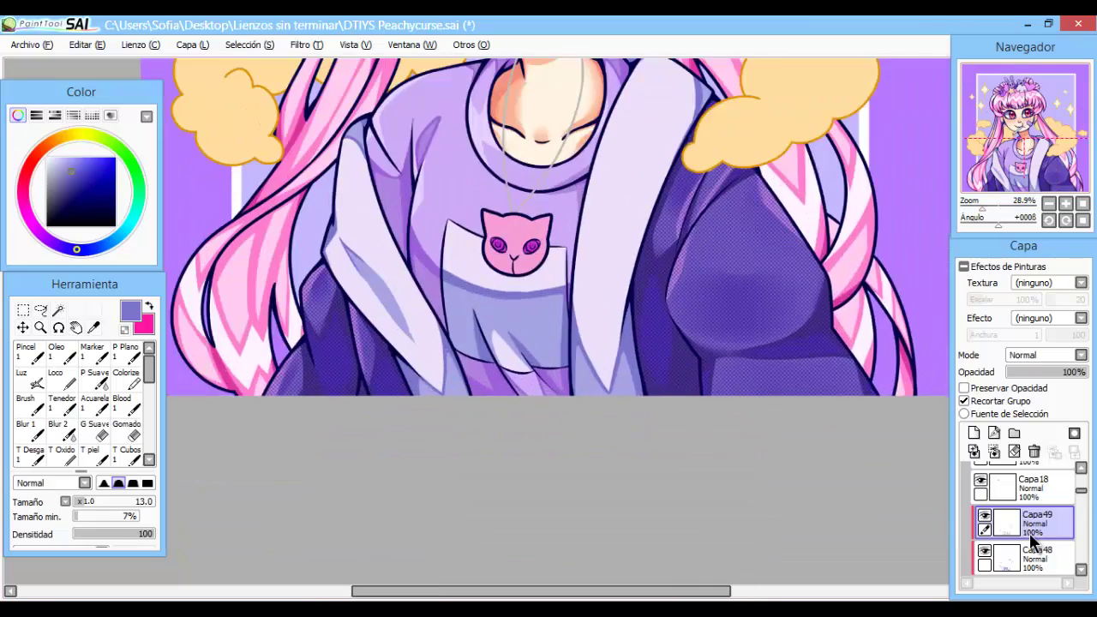
key("ctrl+minus")
key("ctrl+plus")
key("ctrl+plus")
key("ctrl+plus")
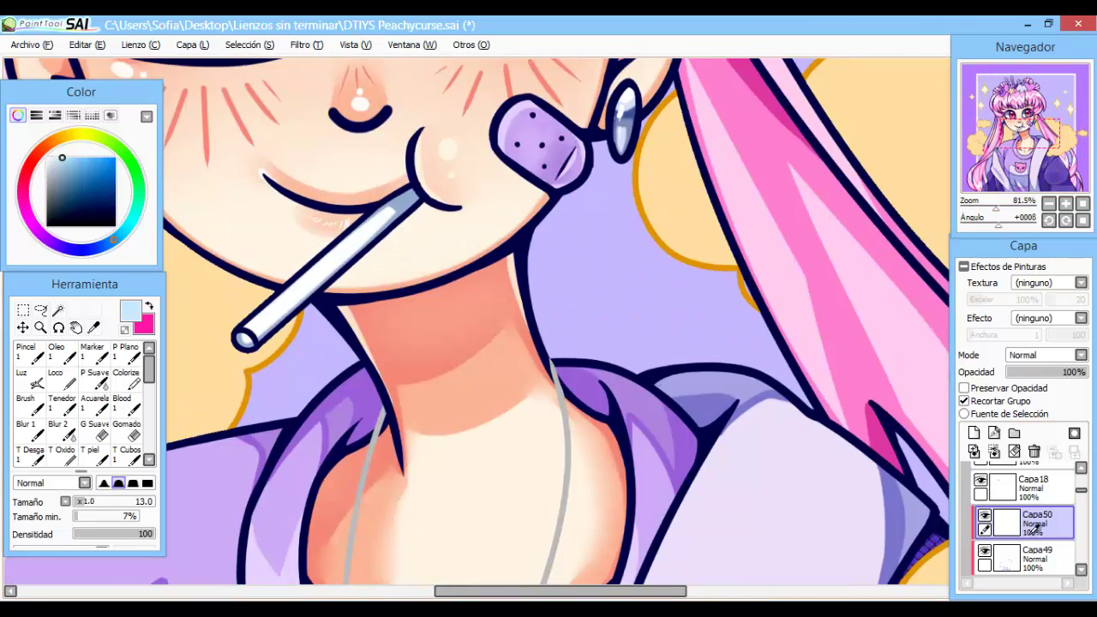
left_click_drag(922, 516, 717, 173)
left_click_drag(416, 304, 439, 220)
Add a soft light blue glow to the lapels on layer Capa50 with the Luz brush at size 90.
key("ctrl+minus")
key("ctrl+minus")
key("ctrl+minus")
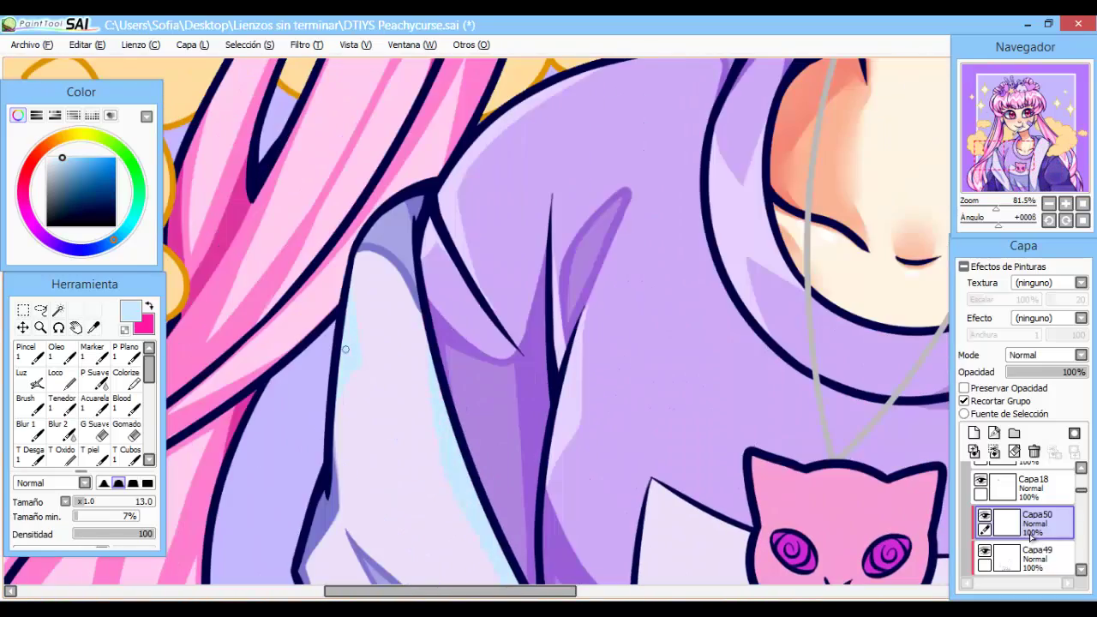
key("ctrl+plus")
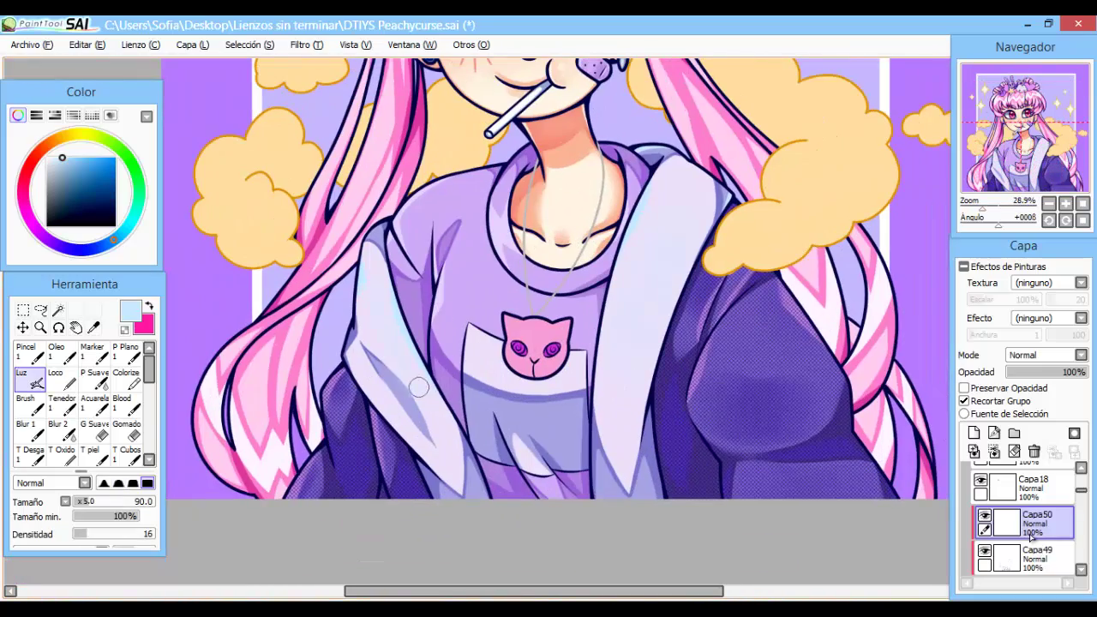
Paint the cat pendant's blue-violet shadow on layer Capa49 and the chain's purple shadow on the shirt on Capa41 at brush size 13.
key("ctrl+minus")
key("ctrl+plus")
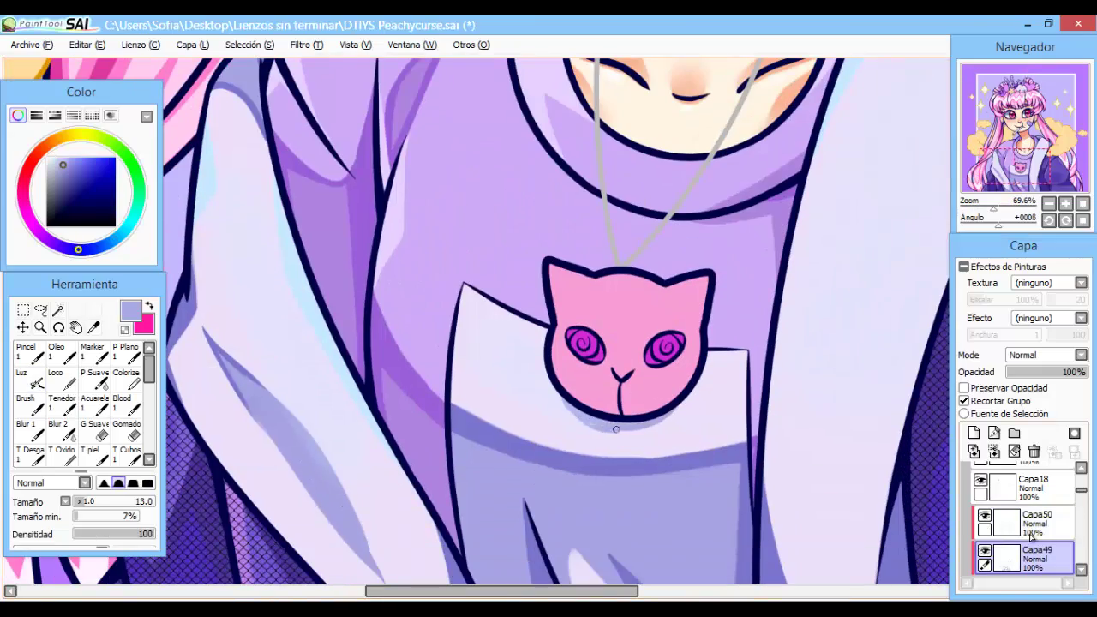
key("ctrl+minus")
key("ctrl+plus")
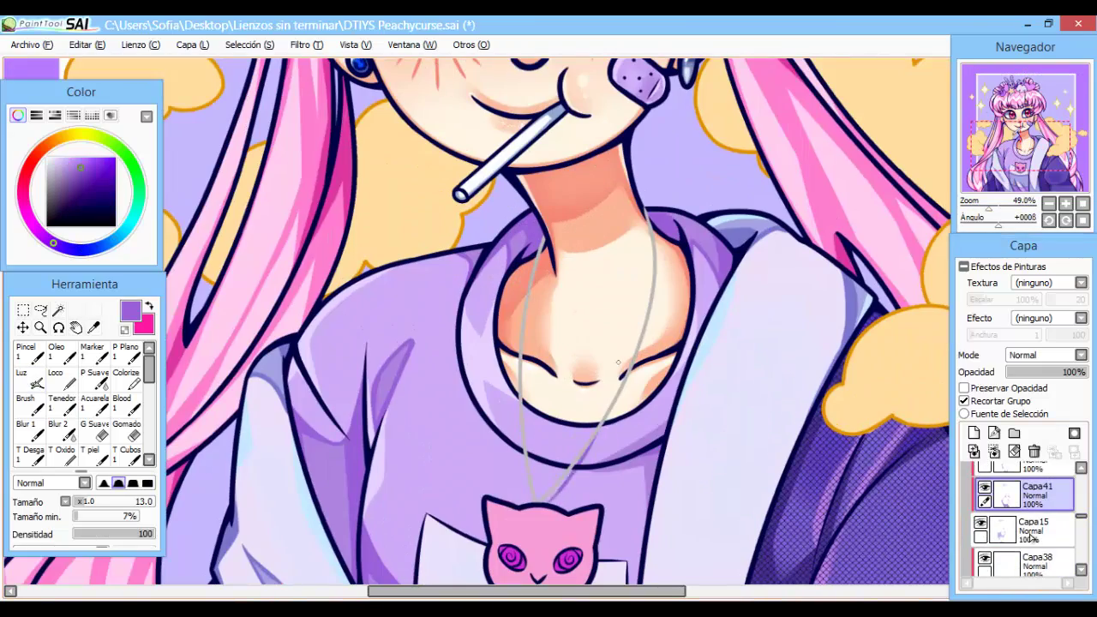
key("ctrl+minus")
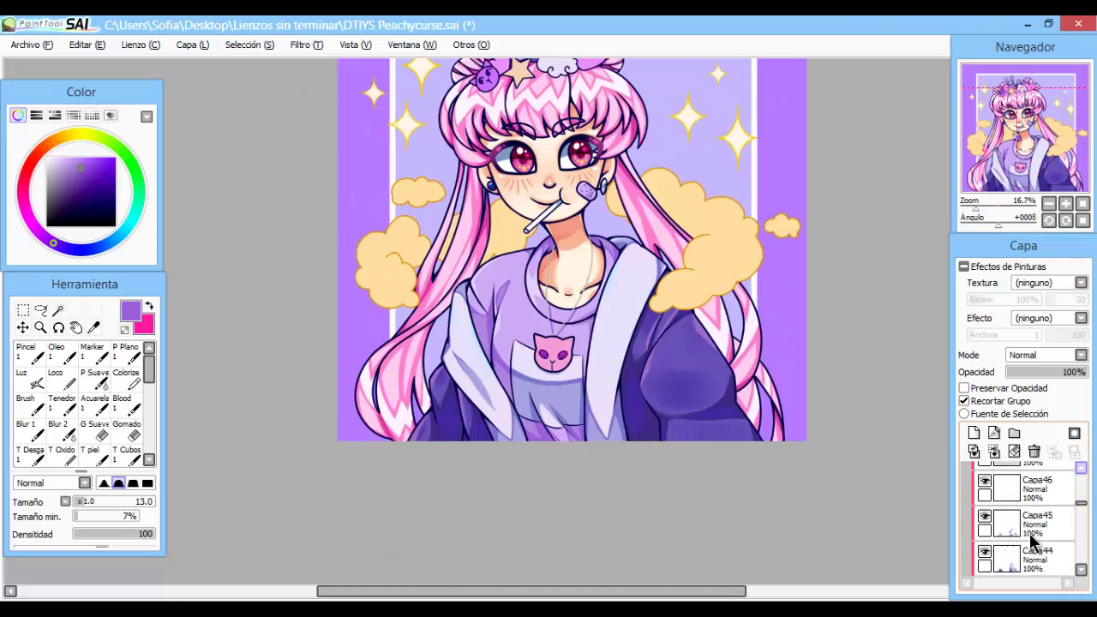
Paint the necklace chain's salmon shadow on the neck and chest skin on new clipped layer Capa51 with brush size 13.
scroll(1033, 538, "down", 5)
left_click(1033, 525)
key("ctrl+plus")
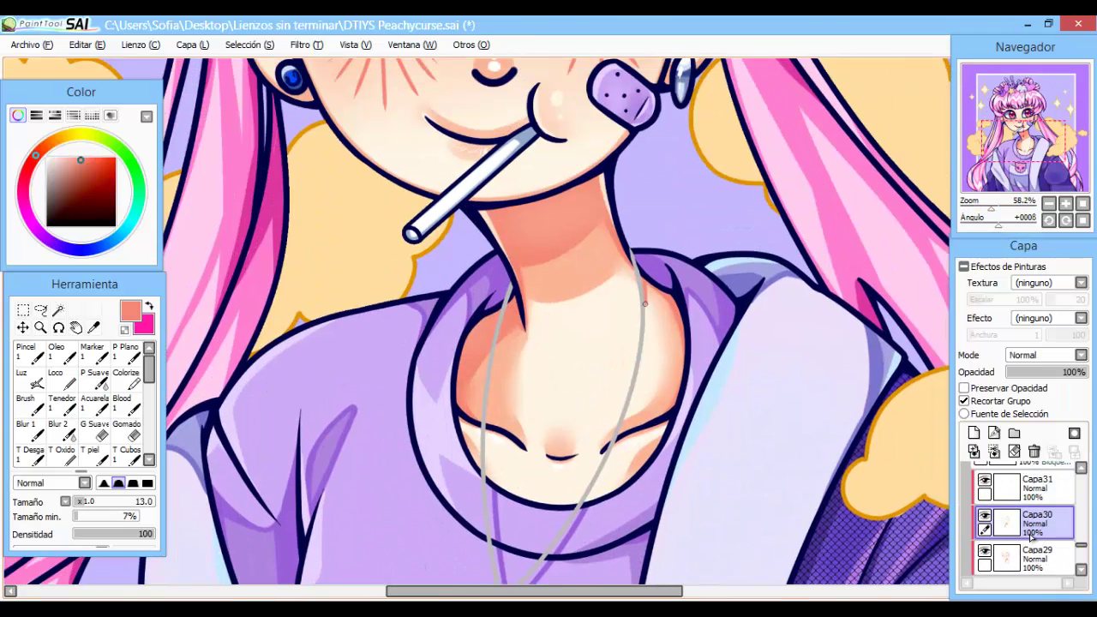
key("ctrl+v")
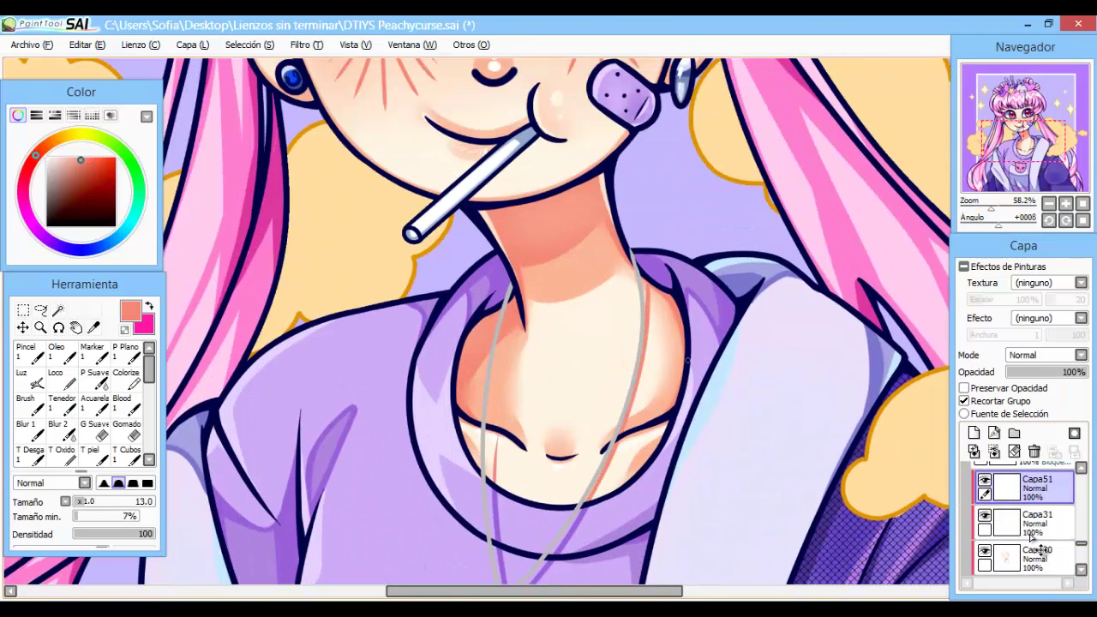
left_click_drag(688, 360, 643, 401)
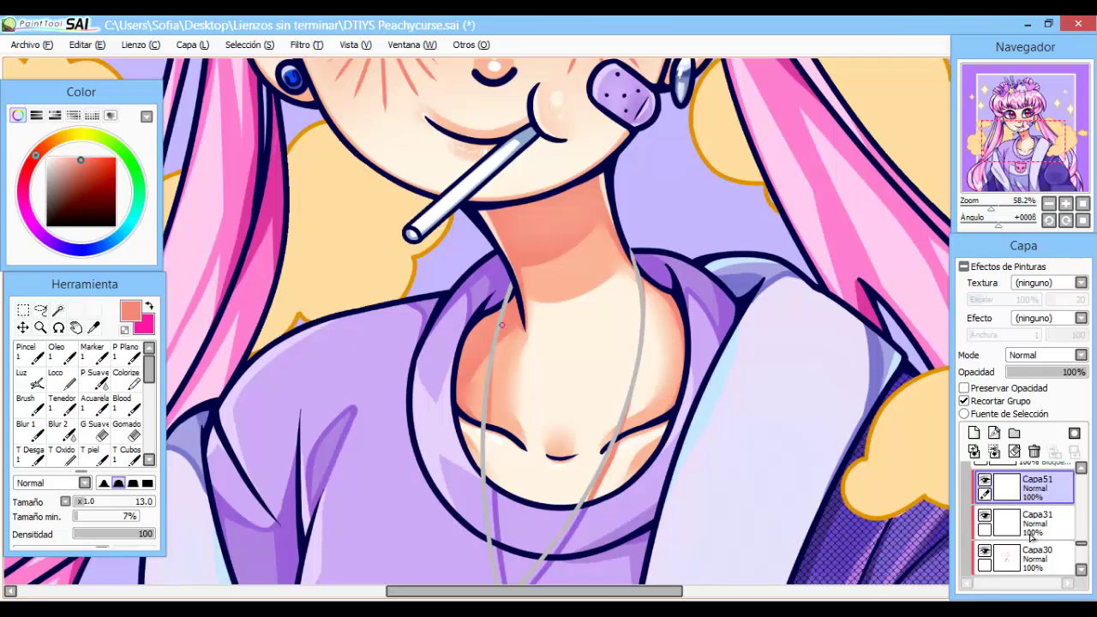
key("ctrl+minus")
key("ctrl+minus")
key("ctrl+minus")
scroll(1033, 540, "down", 5)
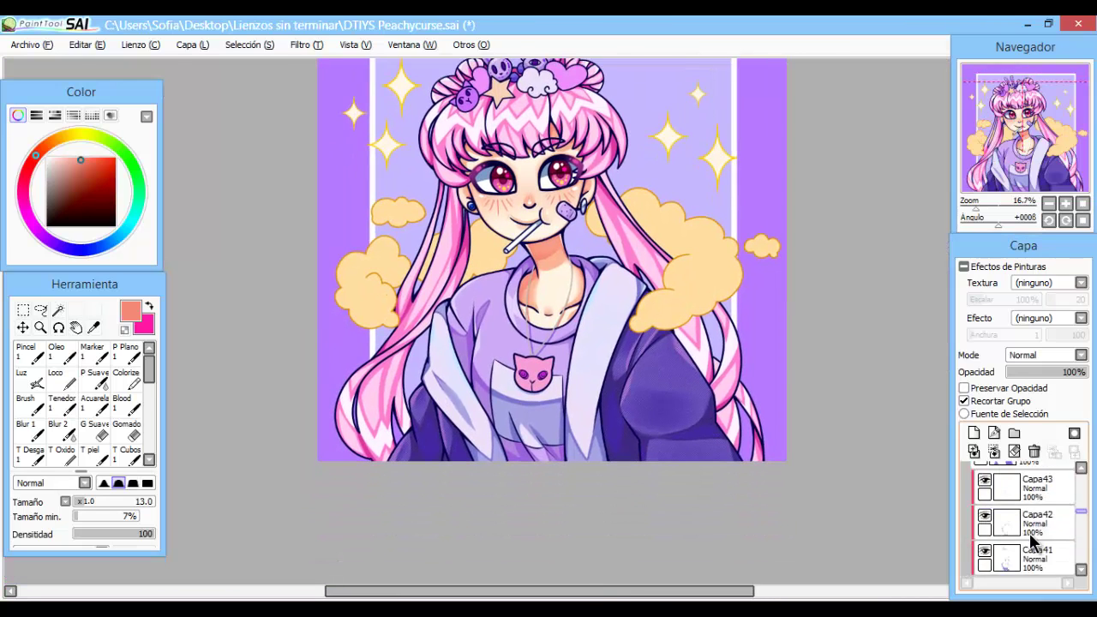
Add soft lavender shading to the cloud hair ornament on layer Capa48 with the Luz brush at size 70.
scroll(1033, 541, "up", 5)
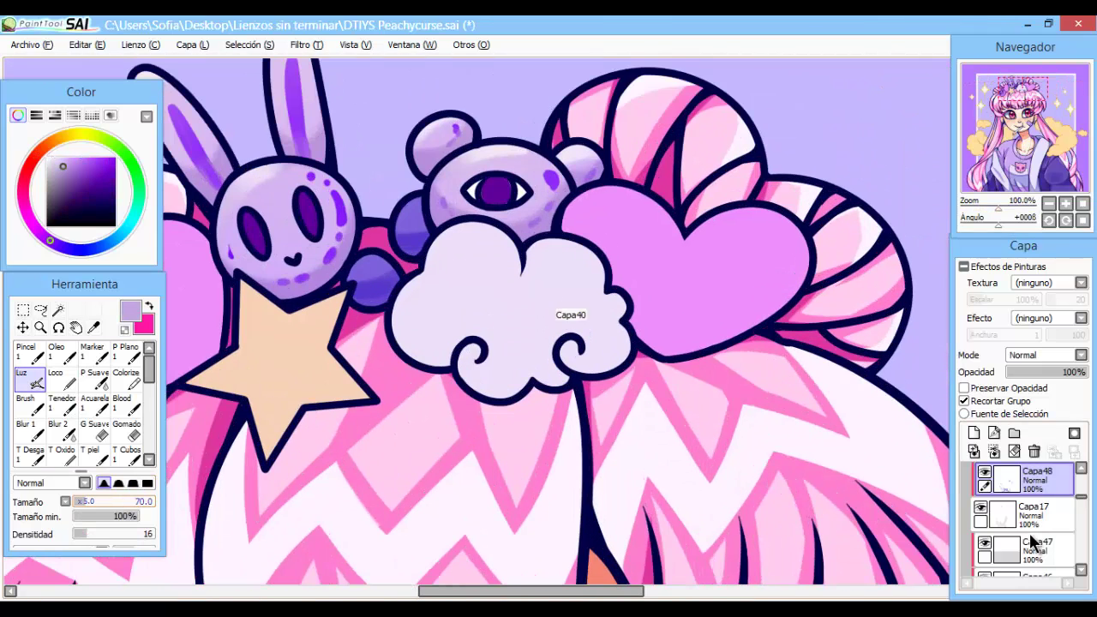
mouse_move(403, 300)
left_mouse_down()
mouse_move(424, 360)
mouse_move(617, 360)
left_mouse_up()
key("ctrl+shift+n")
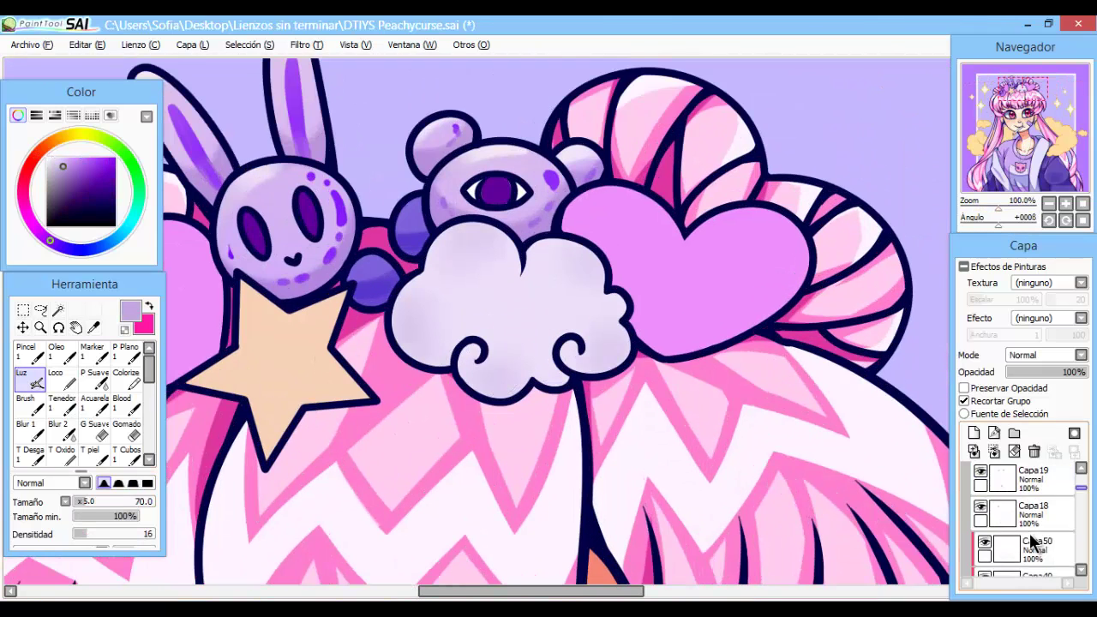
key("n")
left_click_drag(401, 287, 418, 346)
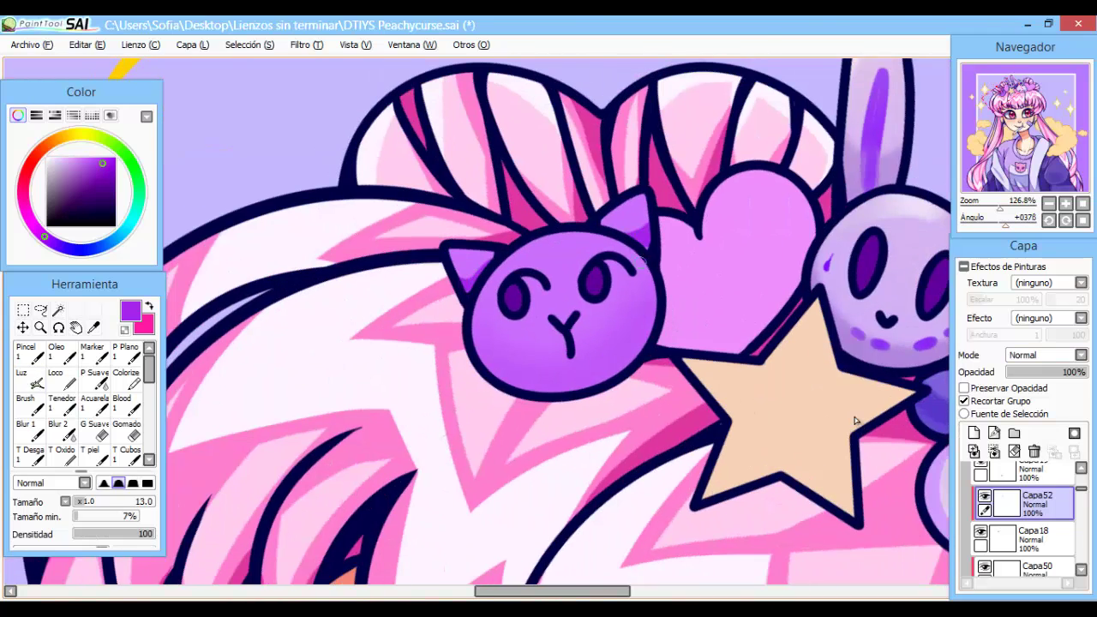
Shade the purple cat ornament on layer Capa52 and the heart beside the cloud in magenta on Capa54 at brush size 13.
left_click_drag(485, 343, 648, 246)
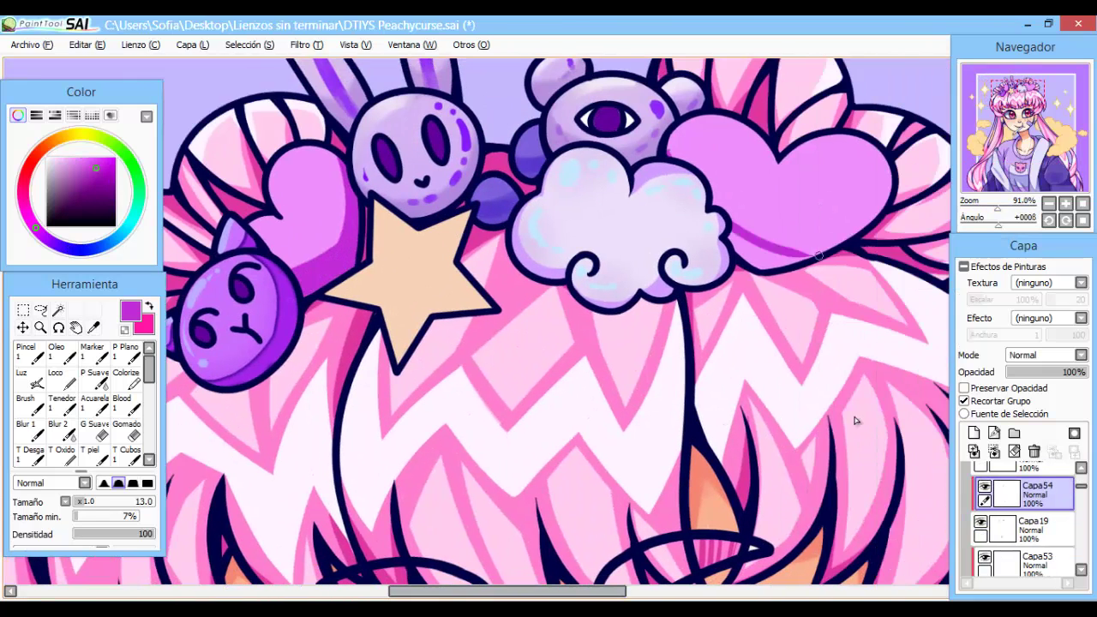
left_click_drag(739, 240, 855, 210)
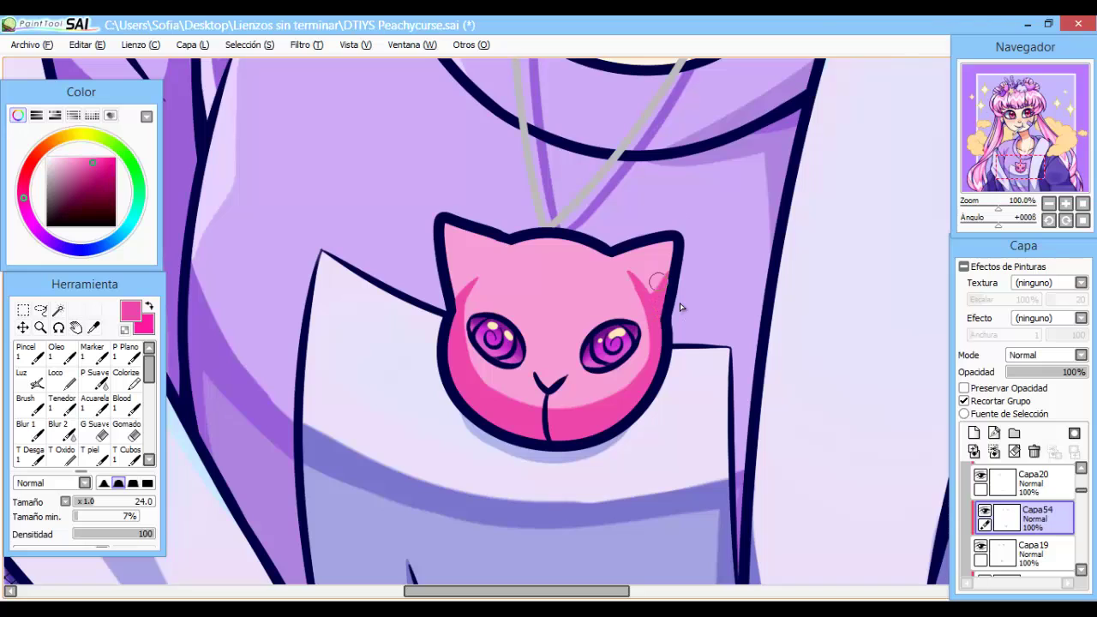
Blend the cat pendant's pink shadows and paint pale lilac highlights on its ears and forehead on layer Capa54 at size 24.
left_click(58, 429)
mouse_move(635, 343)
left_mouse_down()
mouse_move(446, 241)
mouse_move(550, 225)
left_mouse_up()
key("b")
left_click_drag(468, 257, 672, 245)
left_click_drag(502, 283, 551, 263)
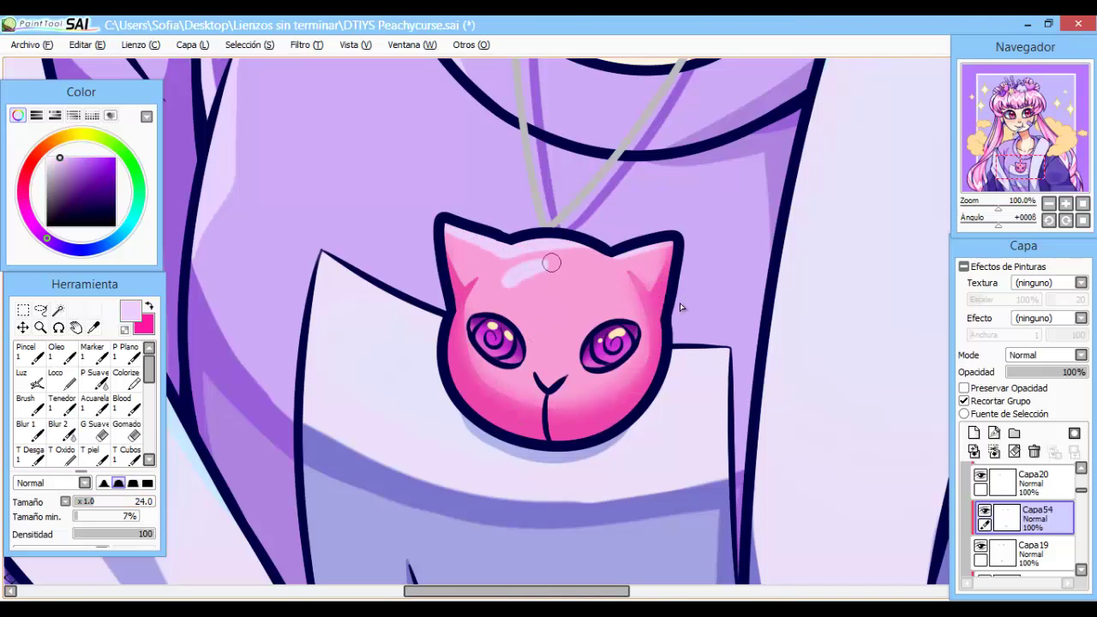
scroll(551, 263, "down", 3)
scroll(552, 263, "up", 4)
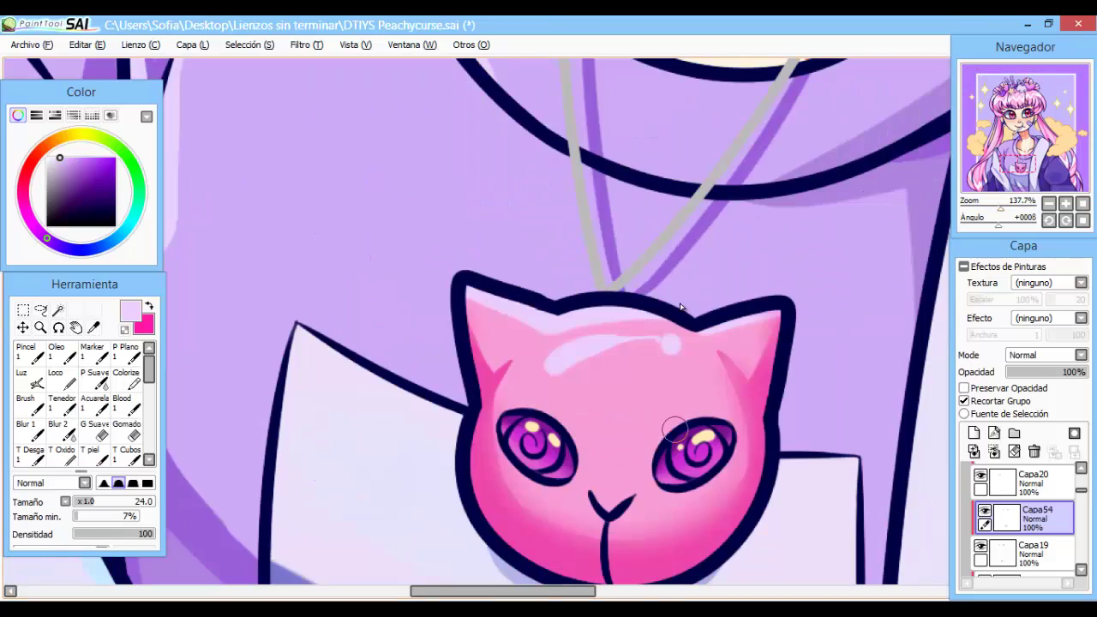
Paint short white glints along the necklace chain on new clipped layer Capa58 with brush size 24.
scroll(680, 306, "down", 3)
scroll(680, 302, "up", 1)
left_click(683, 313, "ctrl+shift")
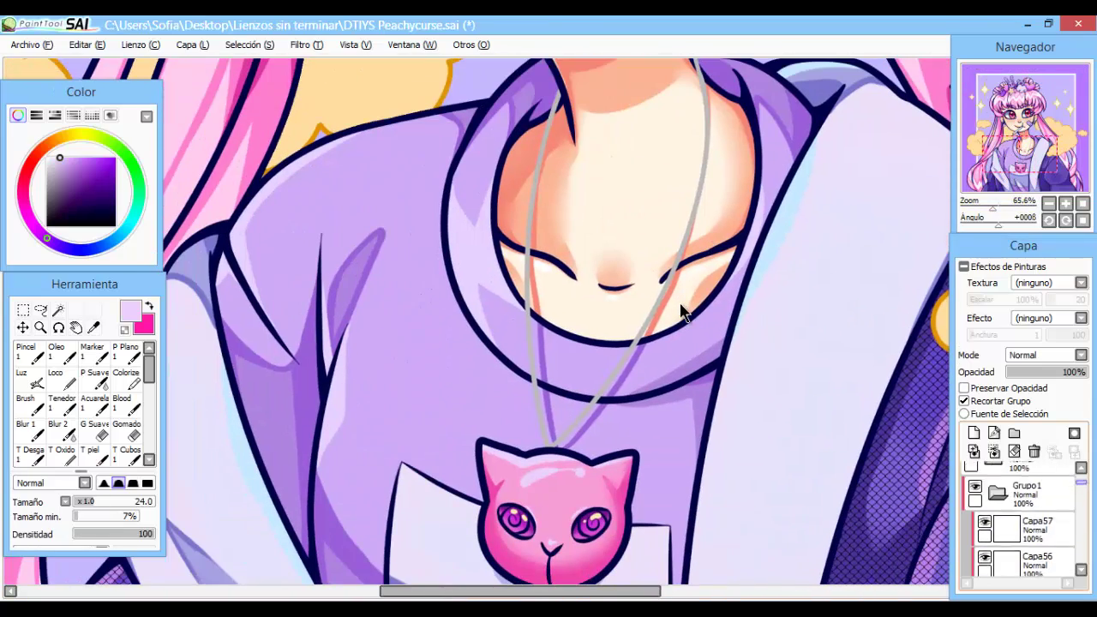
key("ctrl+shift+n")
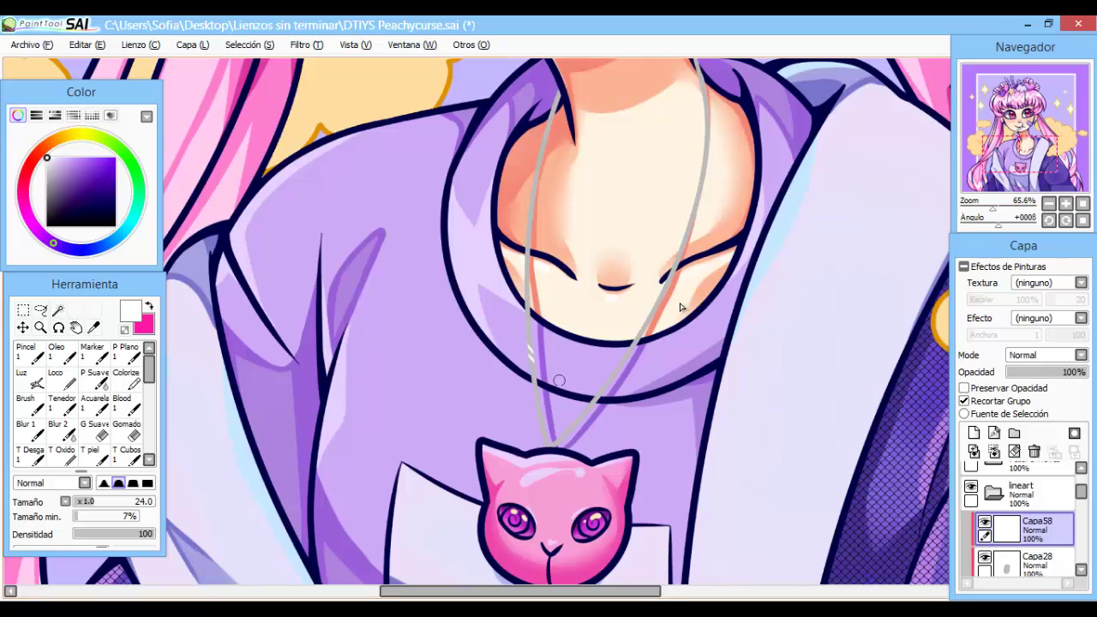
scroll(680, 306, "down", 2)
scroll(680, 306, "up", 3)
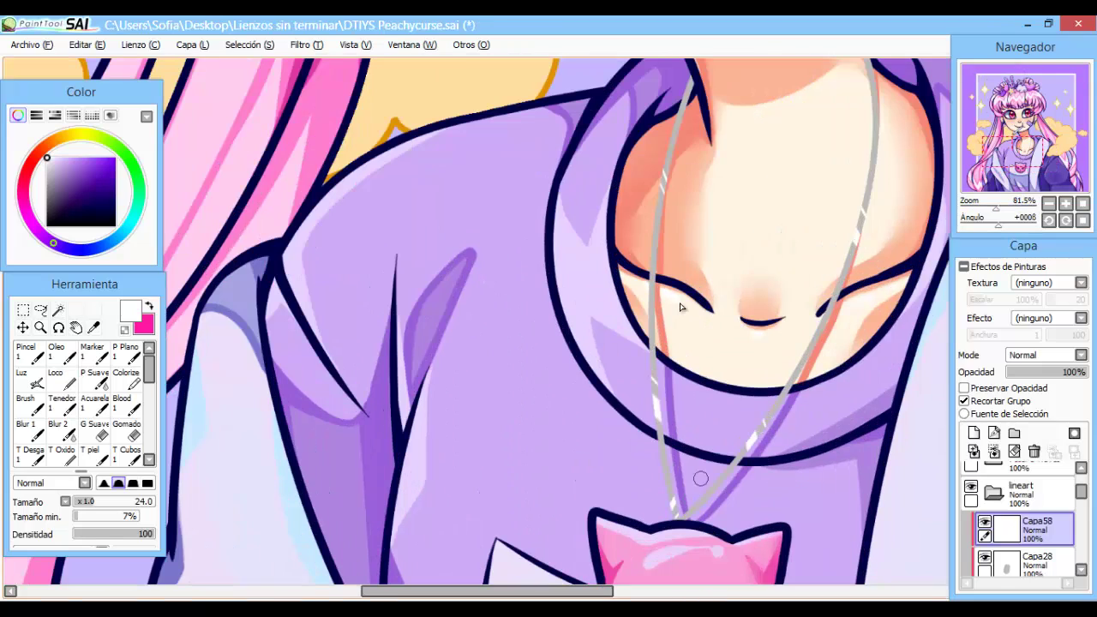
scroll(680, 306, "down", 2)
scroll(679, 300, "up", 4)
Shade the necklace chain with dark grey on layer Capa28 using the Luz brush at size 16.
left_click(679, 300, "ctrl+shift")
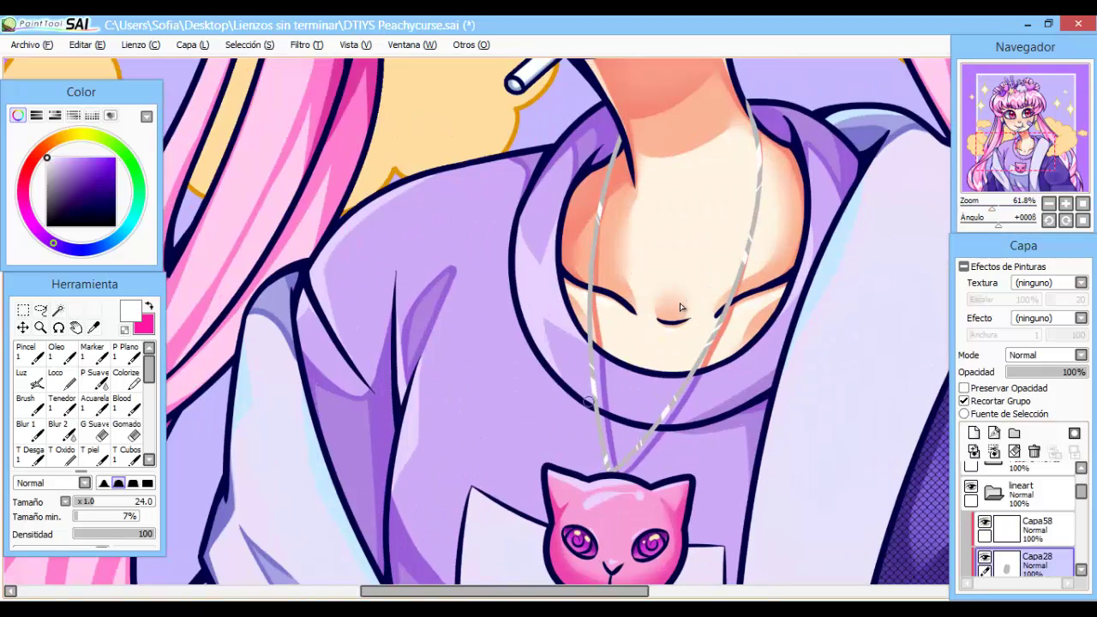
left_click(680, 305, "alt")
key("v")
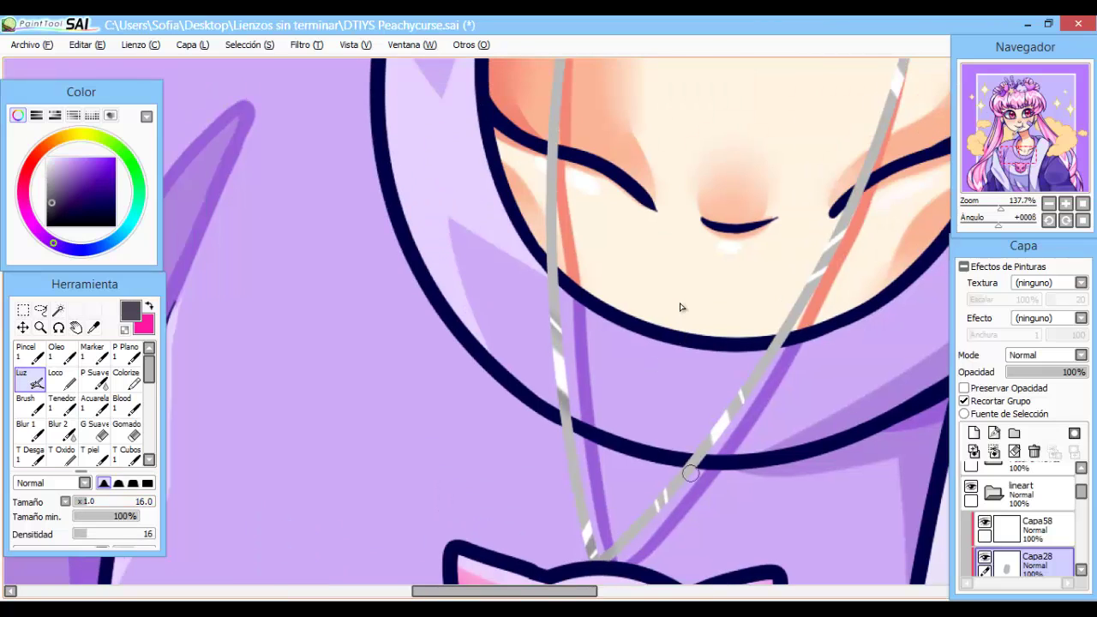
scroll(679, 307, "down", 3)
scroll(680, 300, "up", 2)
left_click(682, 299, "ctrl+shift")
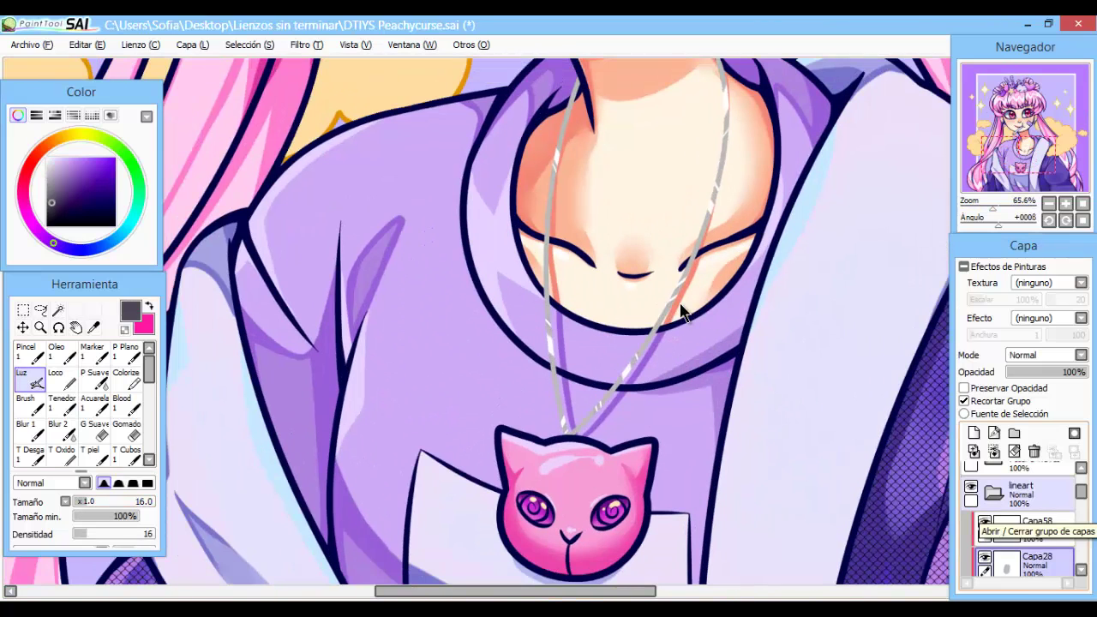
Redo the chain's white glints as finer marks on layer Capa58 with brush size 12.
left_click(686, 298, "alt")
key("b")
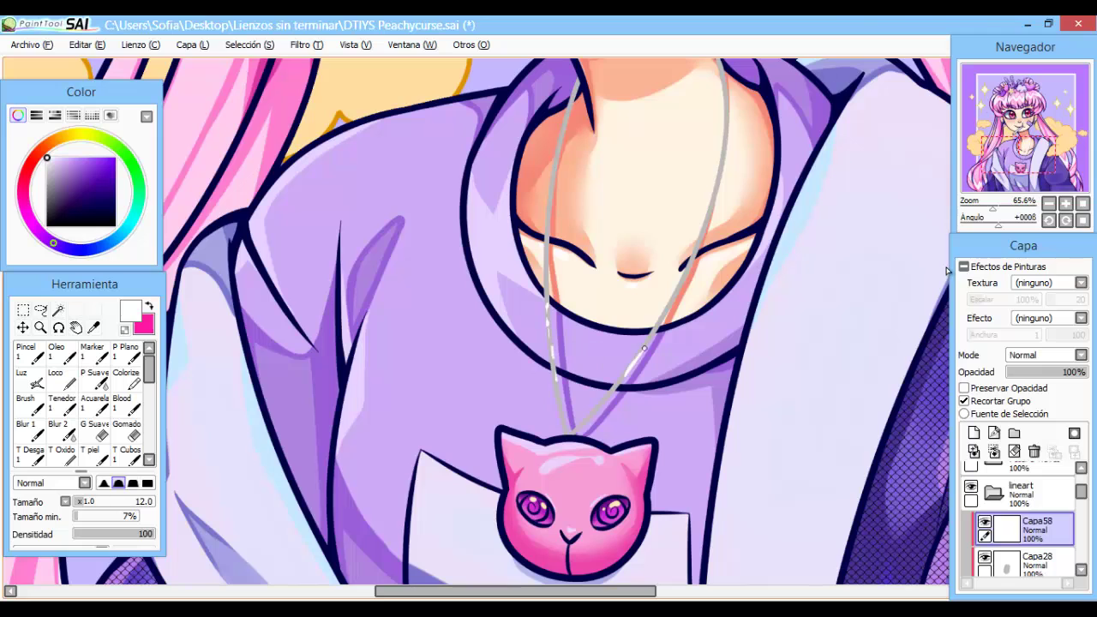
scroll(948, 271, "down", 3)
scroll(947, 271, "up", 3)
Return to layer Capa28 and darken the chain again in grey-violet with the Luz brush at size 16.
left_click(947, 273, "ctrl+shift")
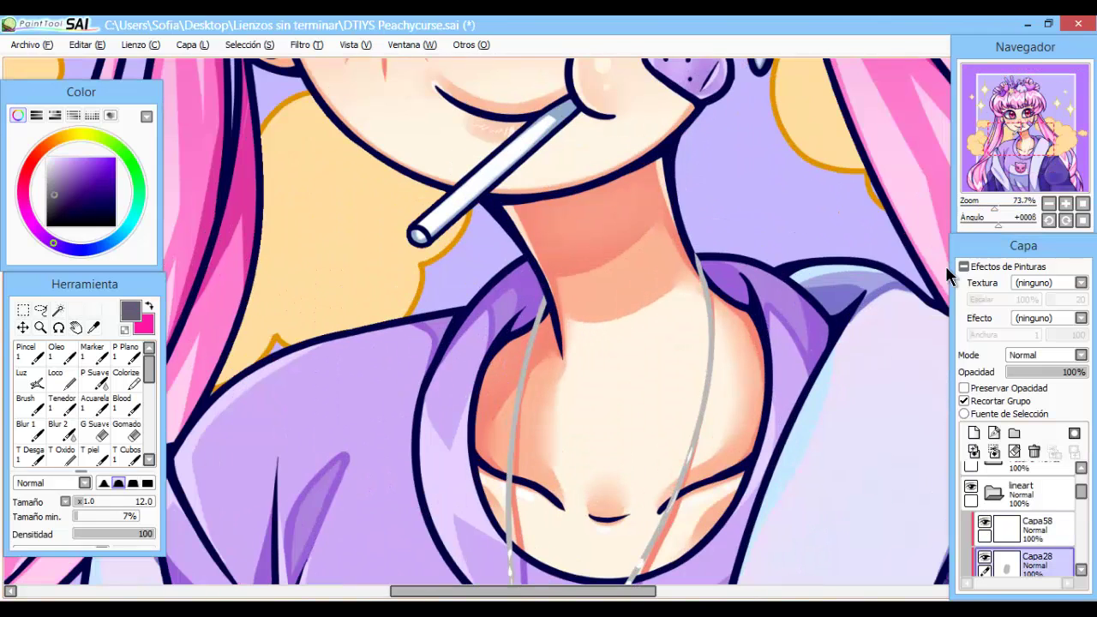
key("e")
scroll(947, 268, "down", 3)
scroll(946, 267, "down", 4)
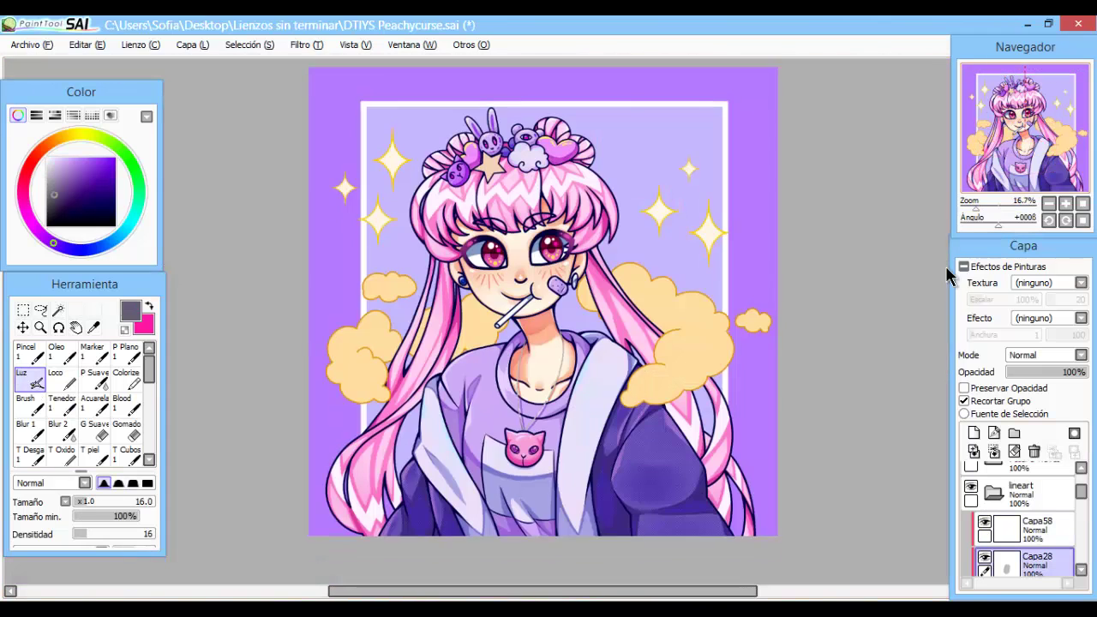
Fill both eyebrows with dark burgundy on clipped layer Capa59 at brush size 12.
scroll(946, 273, "down", 5)
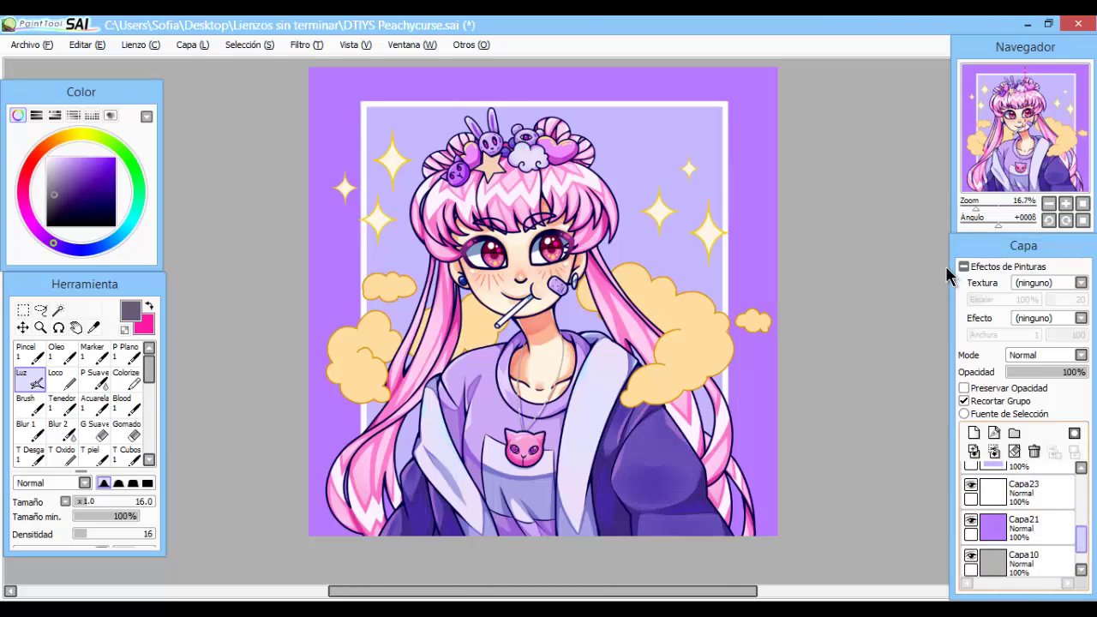
scroll(947, 273, "down", 8)
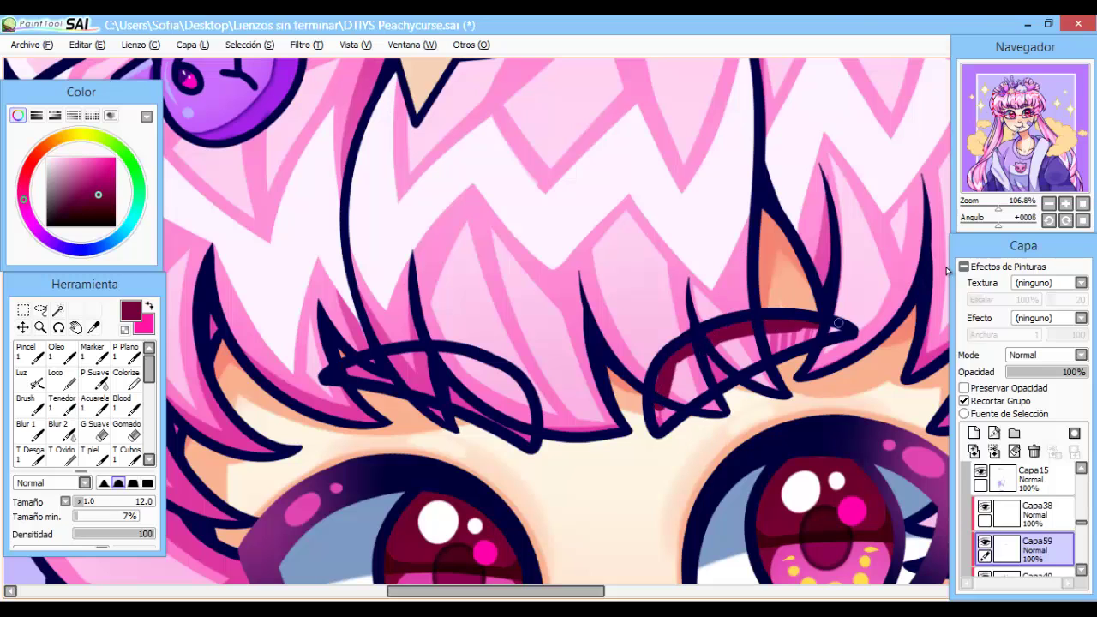
mouse_move(839, 324)
left_mouse_down()
mouse_move(779, 322)
mouse_move(679, 358)
left_mouse_up()
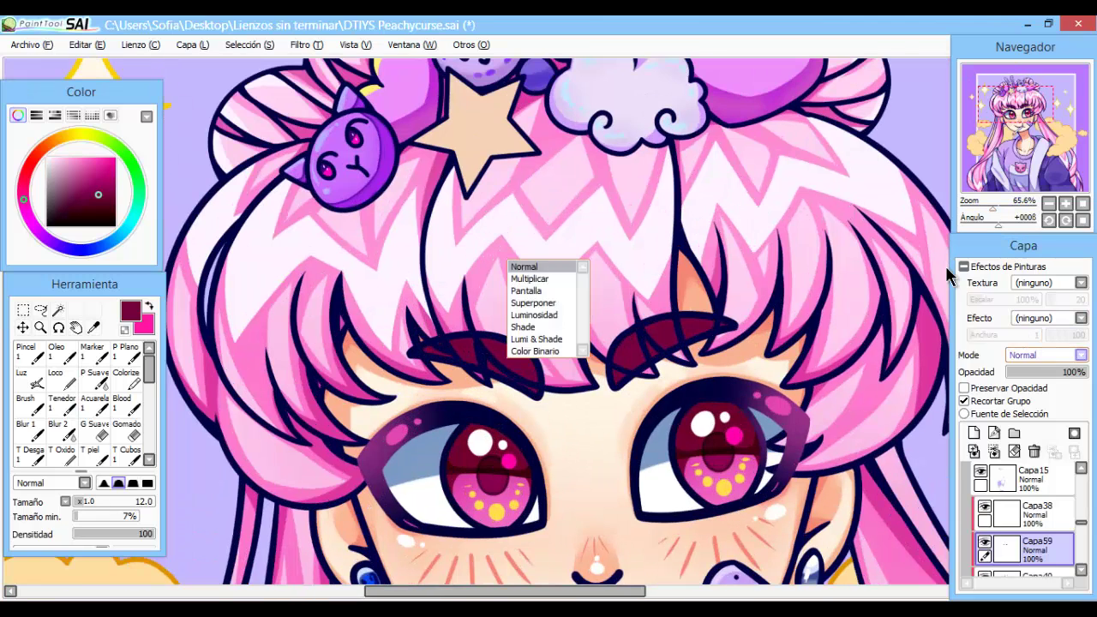
Set the eyebrow layer Capa59 to Multiplicar blending and lower its opacity to 42%.
key("Down")
key("Down")
key("Down")
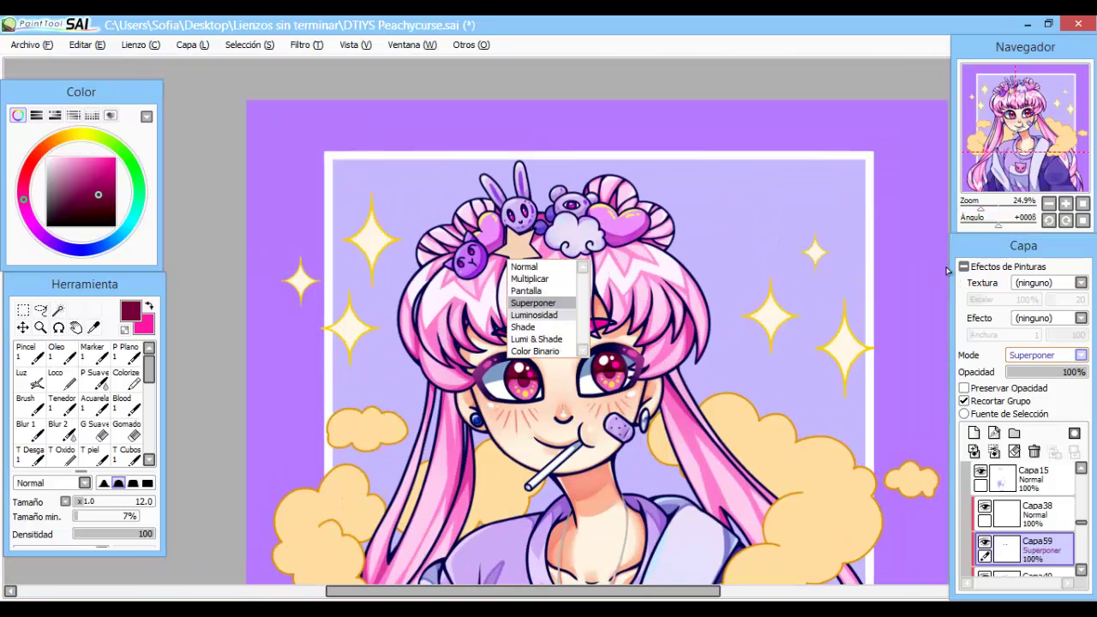
key("Down")
key("Down")
key("Down")
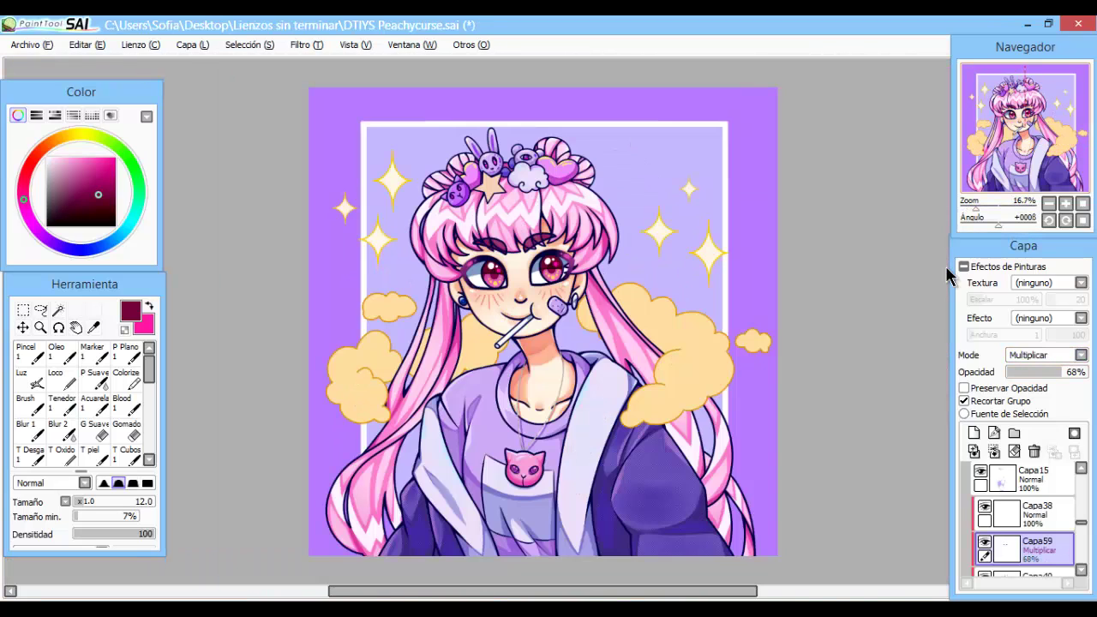
left_click(1048, 374)
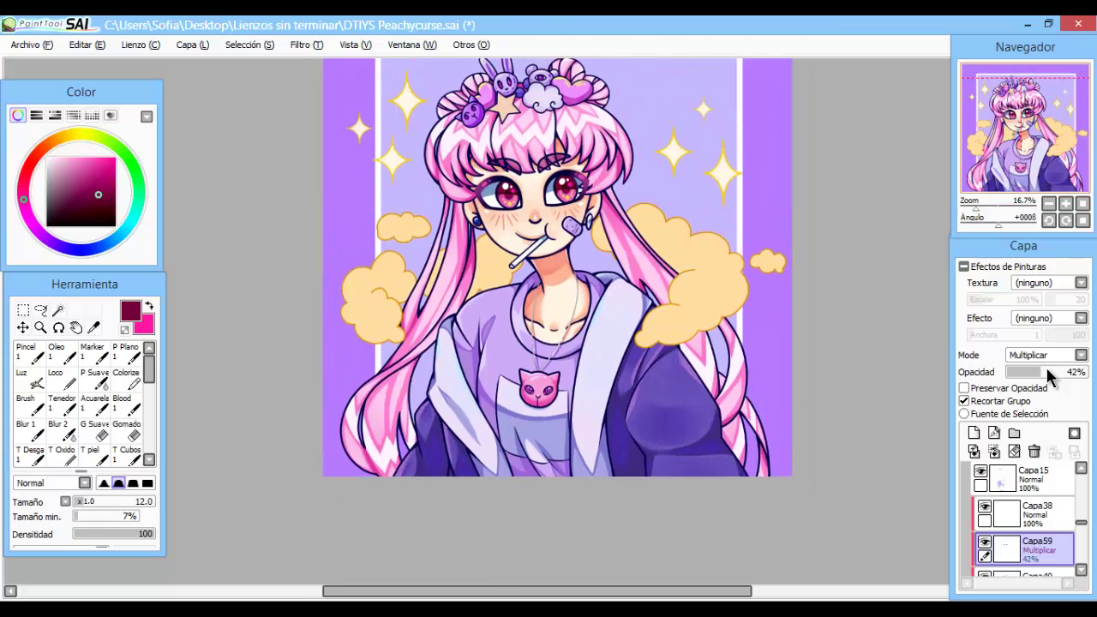
Paint orange shadows along the star ornament's right and lower edges on layer Capa55 with brush size 12.
scroll(1025, 519, "down", 5)
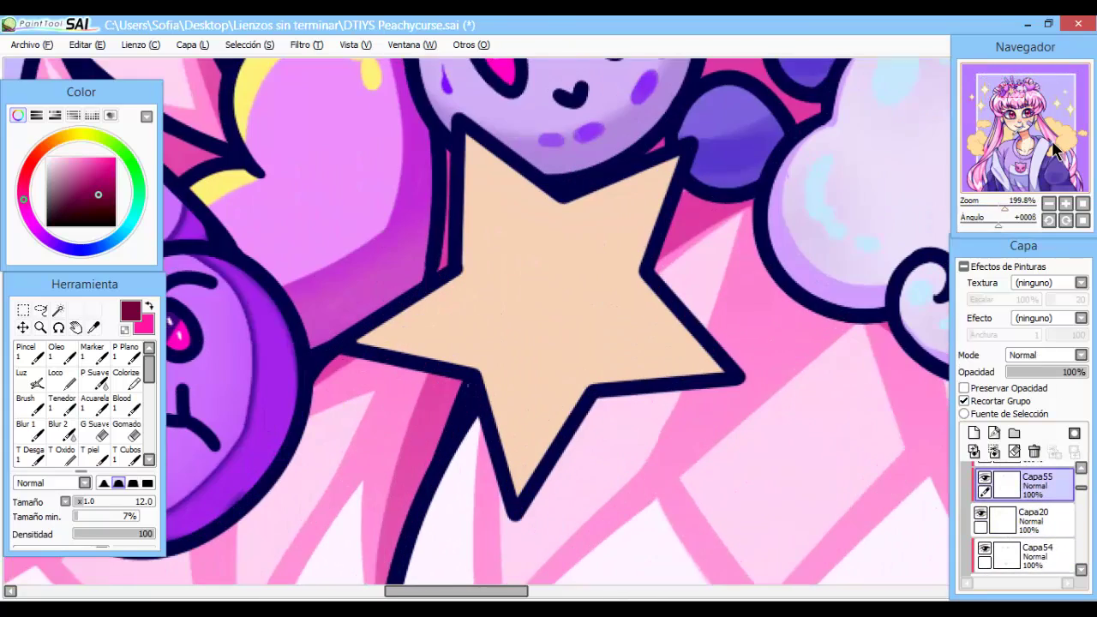
left_click_drag(357, 341, 461, 349)
key("ctrl+z")
left_click_drag(572, 358, 525, 480)
key("h")
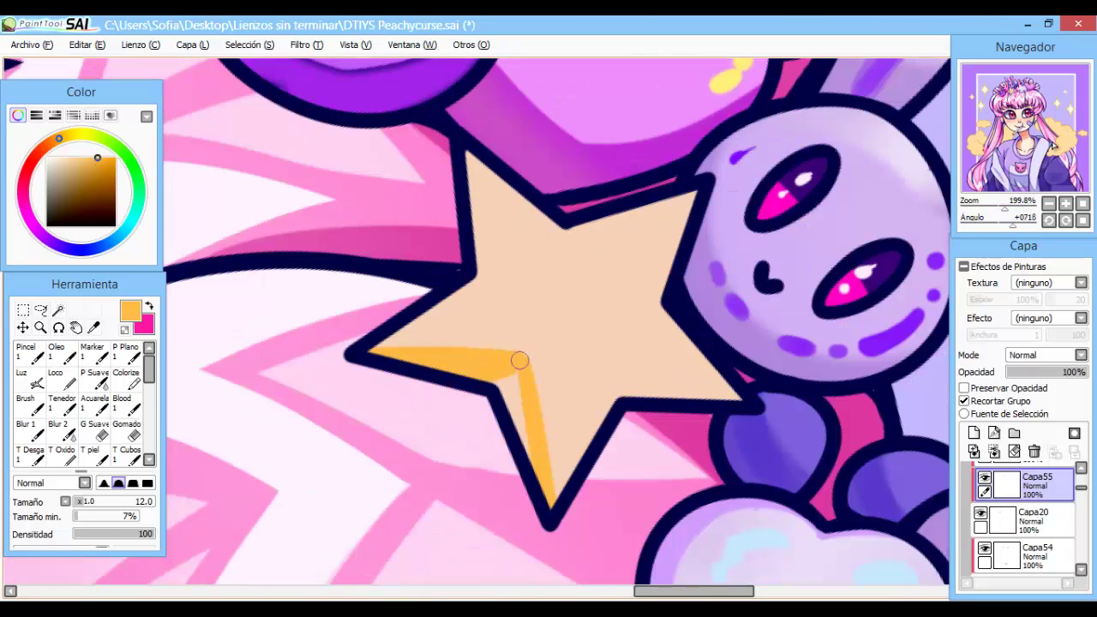
left_click_drag(531, 354, 498, 458)
key("h")
left_click_drag(626, 259, 655, 195)
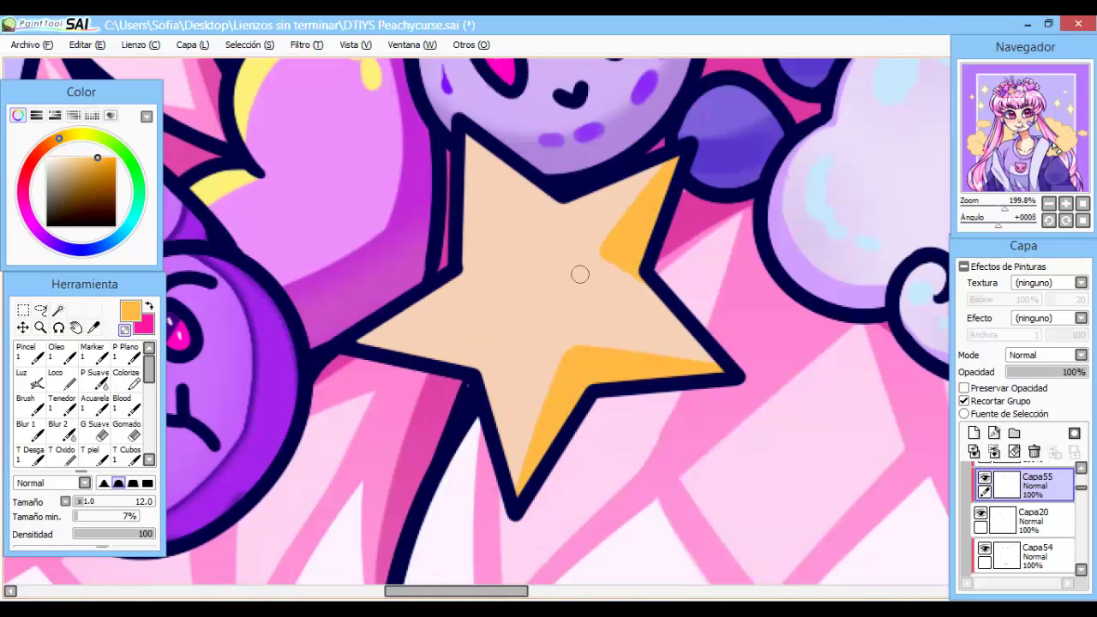
scroll(1056, 151, "down", 5)
scroll(1056, 151, "up", 4)
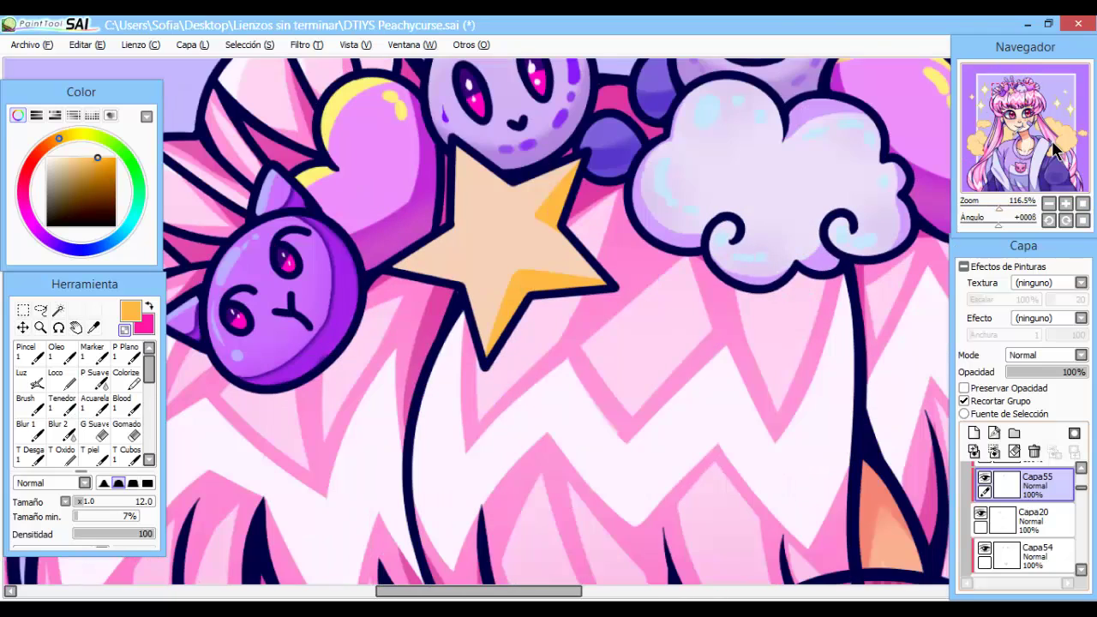
Paint pale cream highlights along the star ornament's upper edges on clipped layer Capa56 with brush size 12.
key("ctrl+shift+n")
left_click(513, 178, "alt")
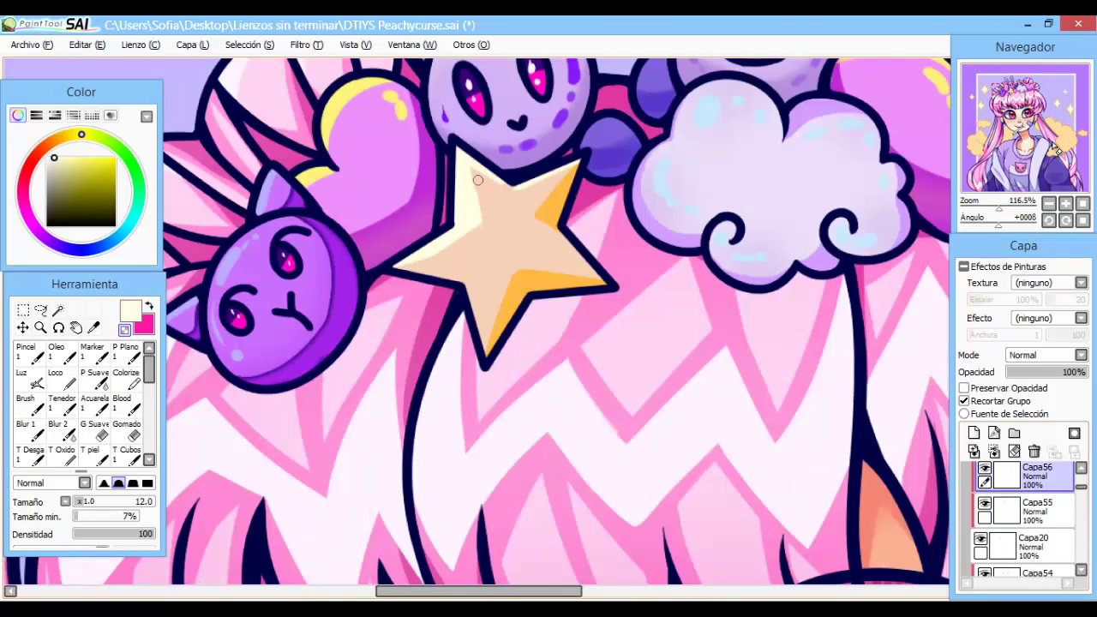
scroll(586, 219, "up", 3)
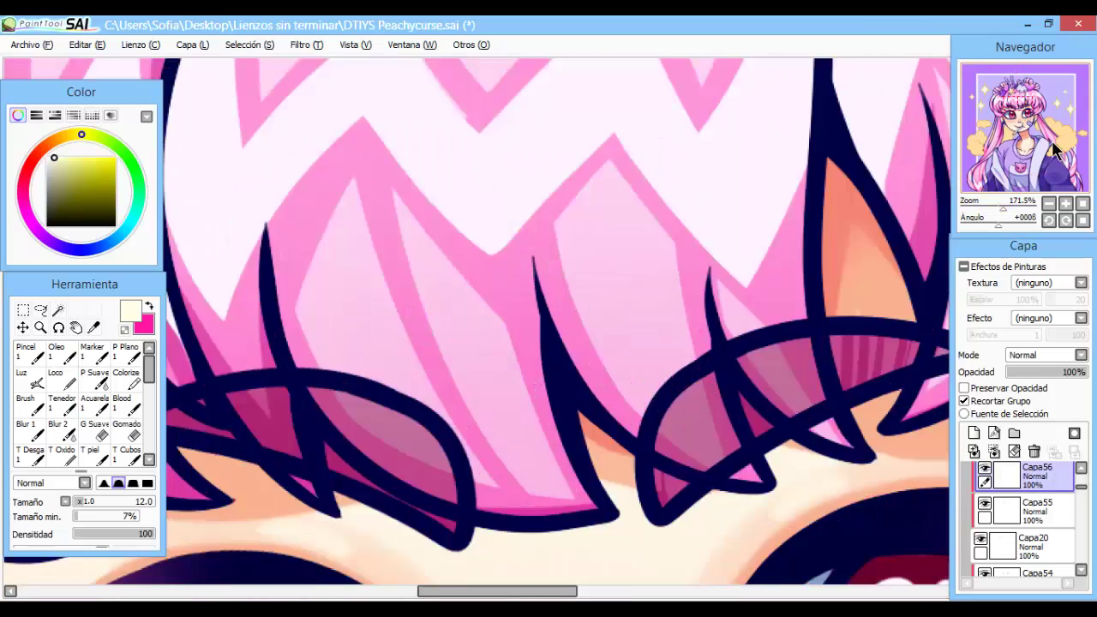
Widen the pale cream highlights along the star ornament's left and lower points, trimming their inner edges with the transparent colour.
mouse_move(524, 200)
left_mouse_down()
mouse_move(589, 255)
mouse_move(622, 249)
left_mouse_up()
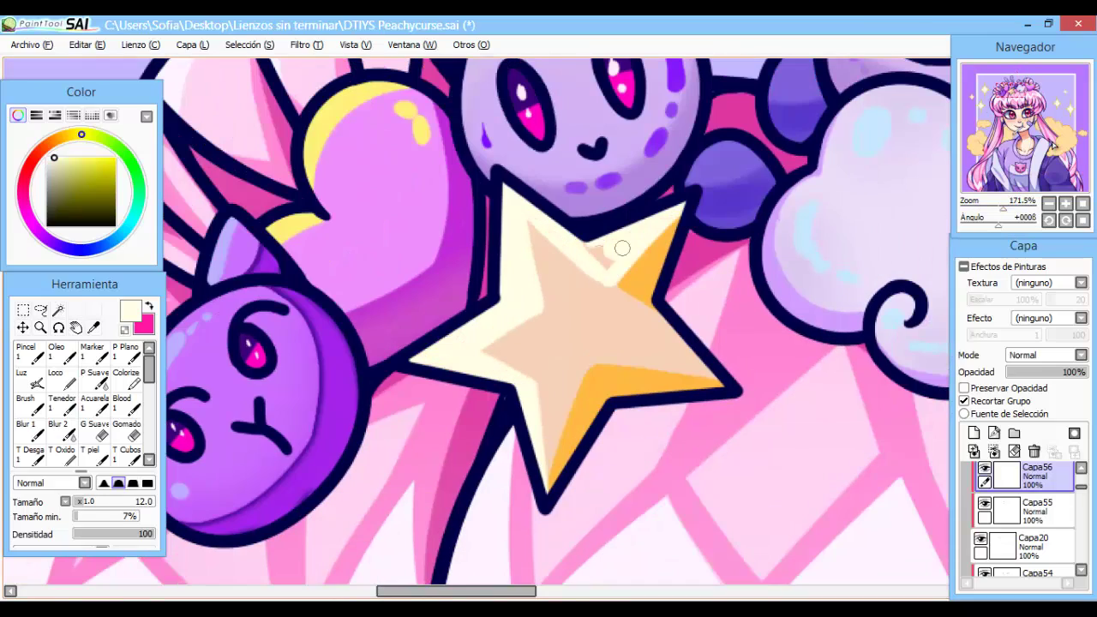
scroll(512, 549, "up", 1)
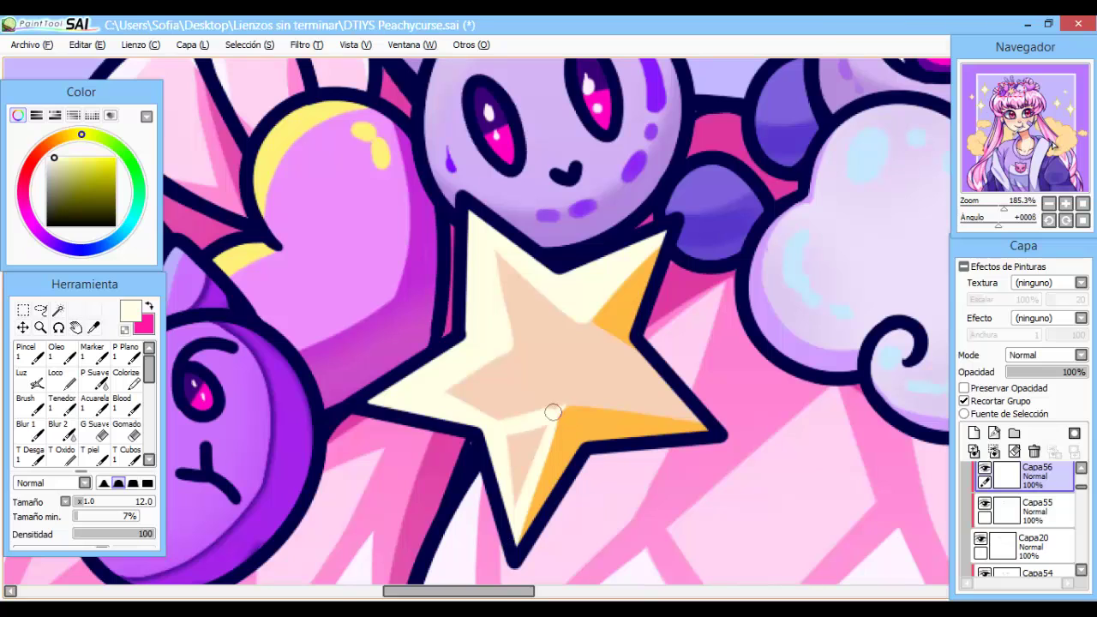
mouse_move(554, 413)
left_mouse_down()
mouse_move(515, 488)
mouse_move(549, 414)
left_mouse_up()
left_click_drag(505, 343, 476, 231)
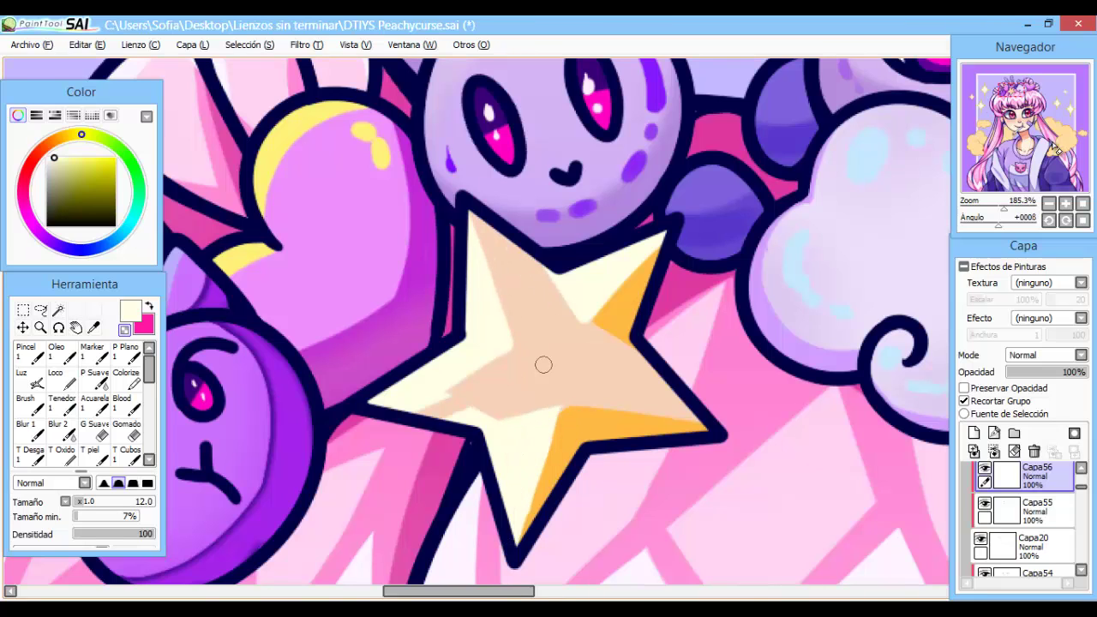
Create a new unclipped layer directly above the Grupo1 folder, underneath the lineart folder.
key("ctrl+0")
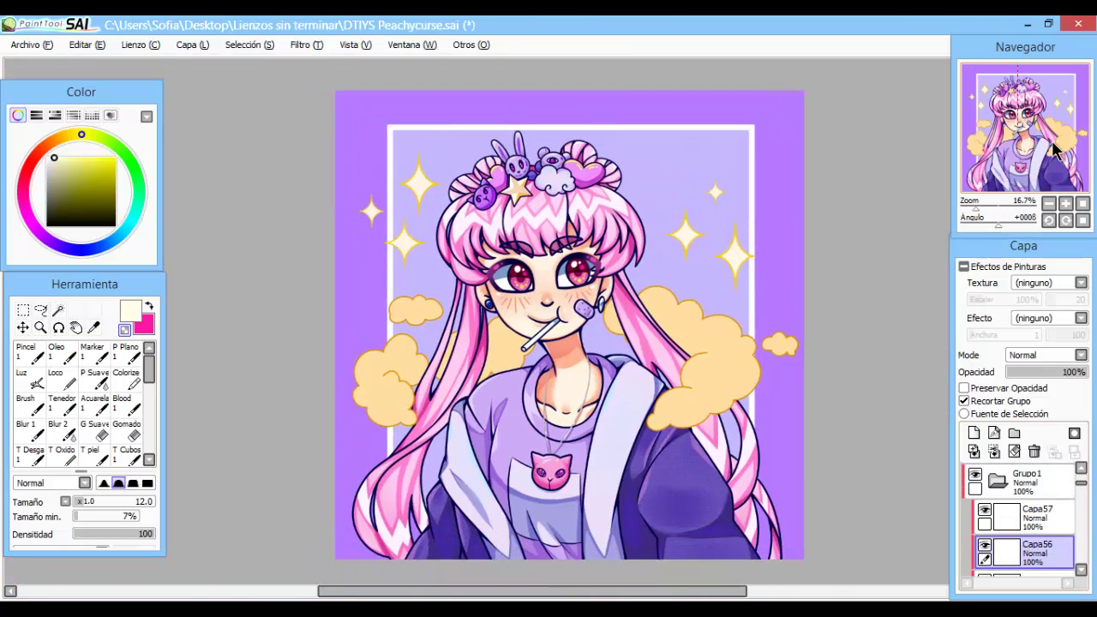
key("Tab")
key("Tab")
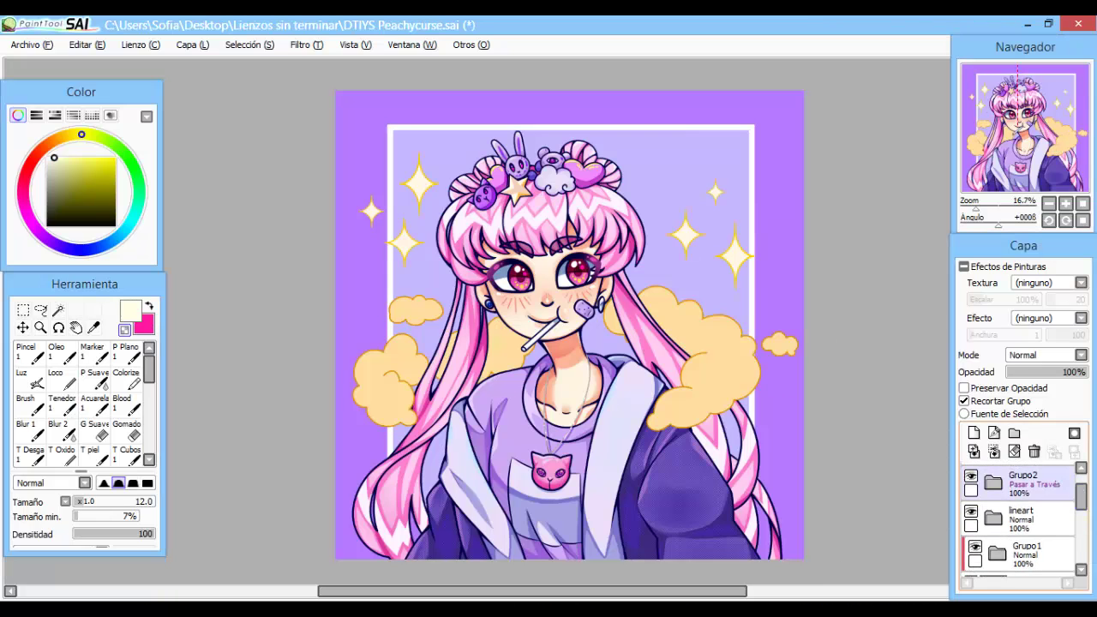
scroll(1020, 514, "down", 1)
scroll(1021, 514, "down", 1)
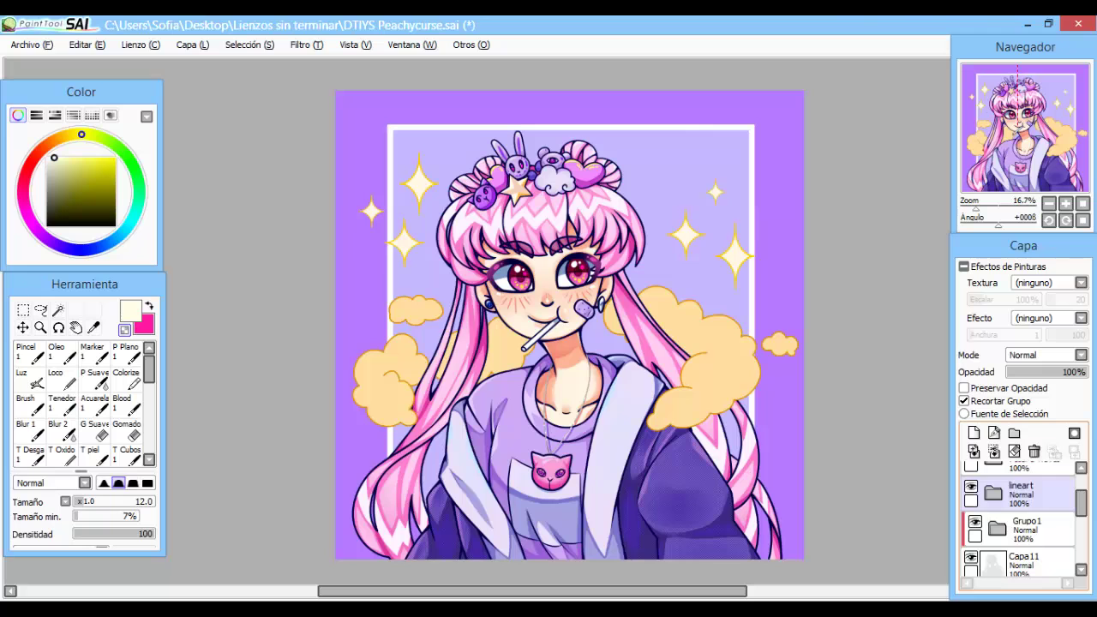
scroll(1020, 515, "up", 1)
left_click(1021, 559)
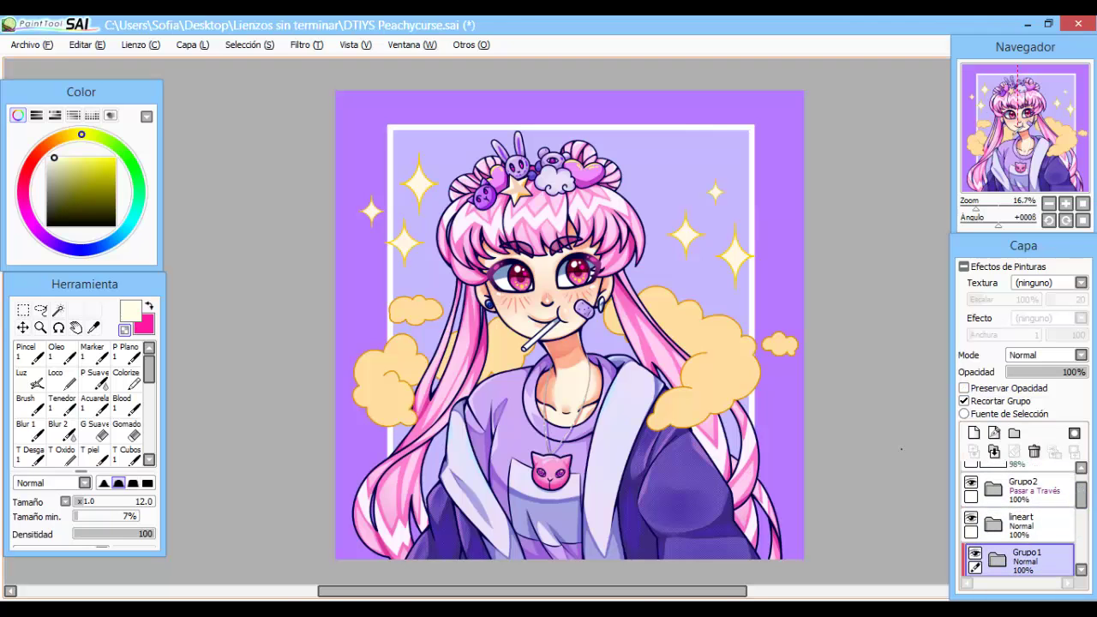
key("ctrl+shift+n")
scroll(487, 257, "up", 4)
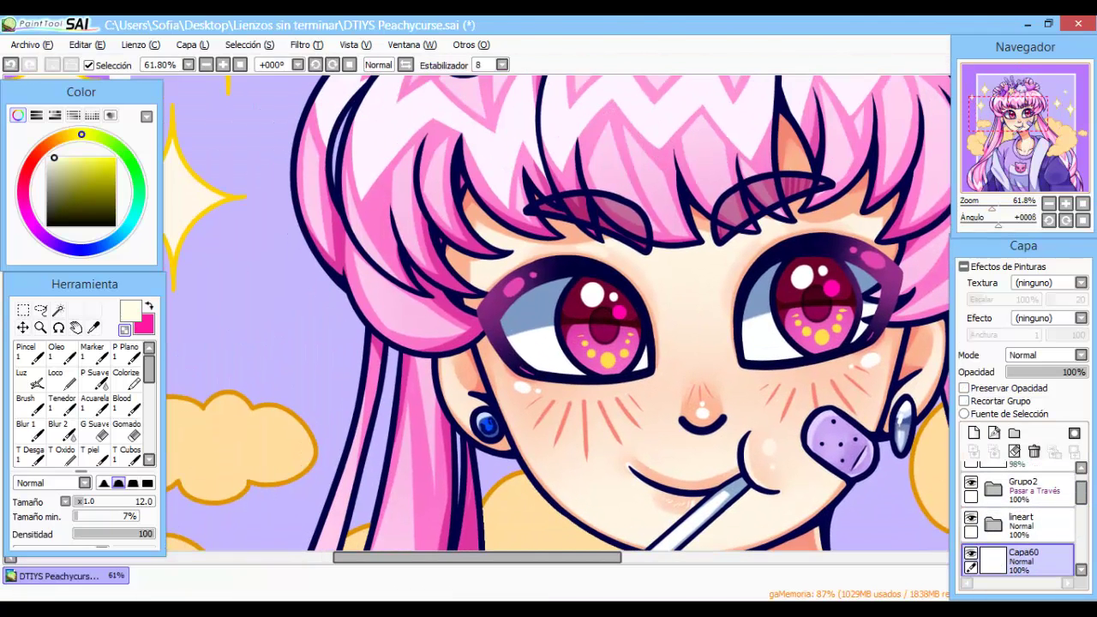
scroll(471, 368, "up", 5)
left_click(471, 369, "alt")
scroll(472, 368, "down", 4)
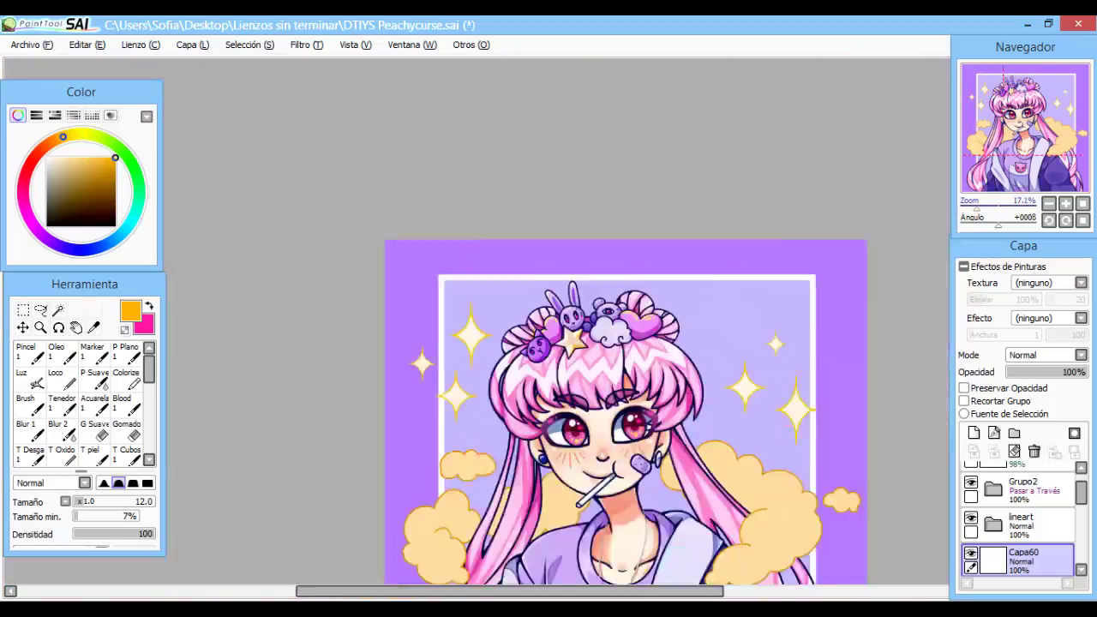
Paint a white outline around the purple devil ornament's ears and head on Capa60 with brush size 12.
scroll(600, 343, "up", 5)
left_click(600, 343, "alt")
scroll(600, 343, "up", 3)
mouse_move(493, 356)
left_mouse_down()
mouse_move(612, 287)
mouse_move(635, 324)
mouse_move(714, 303)
mouse_move(895, 299)
mouse_move(665, 194)
mouse_move(622, 293)
mouse_move(773, 338)
mouse_move(614, 322)
left_mouse_up()
mouse_move(549, 343)
left_mouse_down()
mouse_move(634, 463)
mouse_move(600, 412)
left_mouse_up()
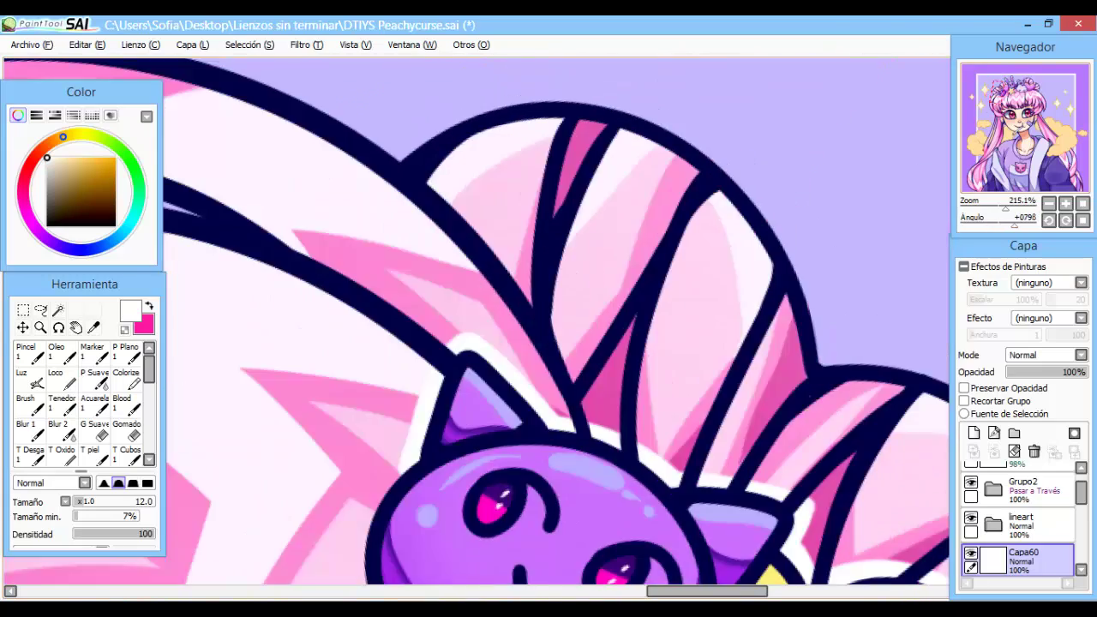
Extend the white outline on Capa60 around the devil's lower edge, the star and the cloud ornament.
left_click_drag(375, 508, 342, 318)
mouse_move(345, 442)
left_mouse_down()
mouse_move(575, 557)
mouse_move(579, 137)
mouse_move(586, 273)
left_mouse_up()
mouse_move(543, 297)
left_mouse_down()
mouse_move(434, 351)
mouse_move(559, 415)
mouse_move(636, 566)
left_mouse_up()
left_click_drag(636, 566, 667, 296)
mouse_move(669, 291)
left_mouse_down()
mouse_move(772, 204)
mouse_move(862, 214)
left_mouse_up()
mouse_move(862, 210)
left_mouse_down()
mouse_move(910, 167)
mouse_move(836, 279)
left_mouse_up()
mouse_move(849, 266)
left_mouse_down()
mouse_move(768, 339)
mouse_move(744, 446)
left_mouse_up()
mouse_move(745, 446)
left_mouse_down()
mouse_move(600, 257)
mouse_move(429, 386)
mouse_move(394, 330)
left_mouse_up()
mouse_move(394, 330)
left_mouse_down()
mouse_move(463, 515)
mouse_move(578, 305)
mouse_move(652, 506)
mouse_move(440, 372)
mouse_move(592, 334)
left_mouse_up()
Continue the white outline on Capa60 along the large heart's edges and around the bear ornament's ear.
left_click_drag(600, 257, 540, 395)
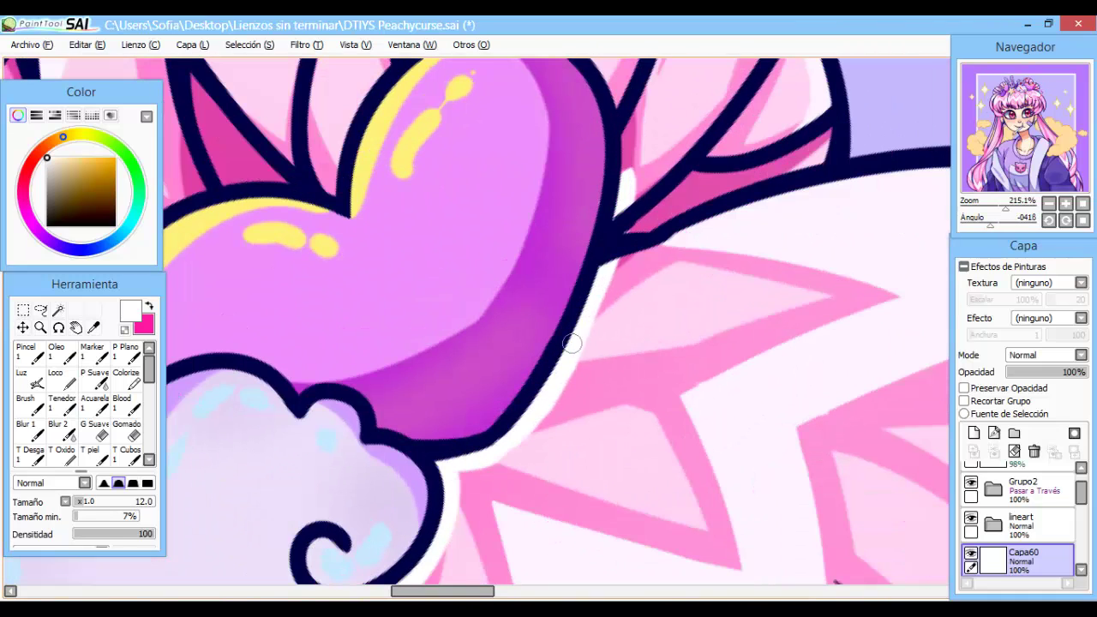
mouse_move(531, 128)
left_mouse_down()
mouse_move(566, 343)
mouse_move(578, 331)
left_mouse_up()
mouse_move(403, 450)
left_mouse_down()
mouse_move(442, 380)
mouse_move(584, 261)
mouse_move(694, 394)
left_mouse_up()
left_click_drag(197, 441, 557, 215)
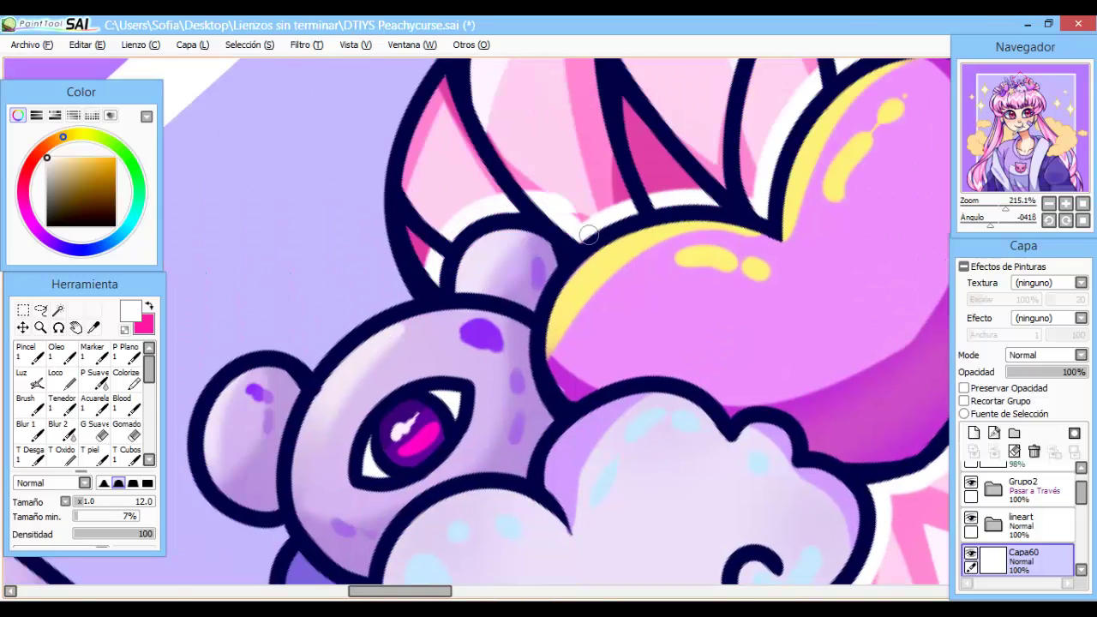
left_click_drag(546, 471, 632, 292)
Lock Capa60's opacity and recolour the ornaments' white outline light blue with the Pincel brush at size 100.
scroll(608, 201, "down", 5)
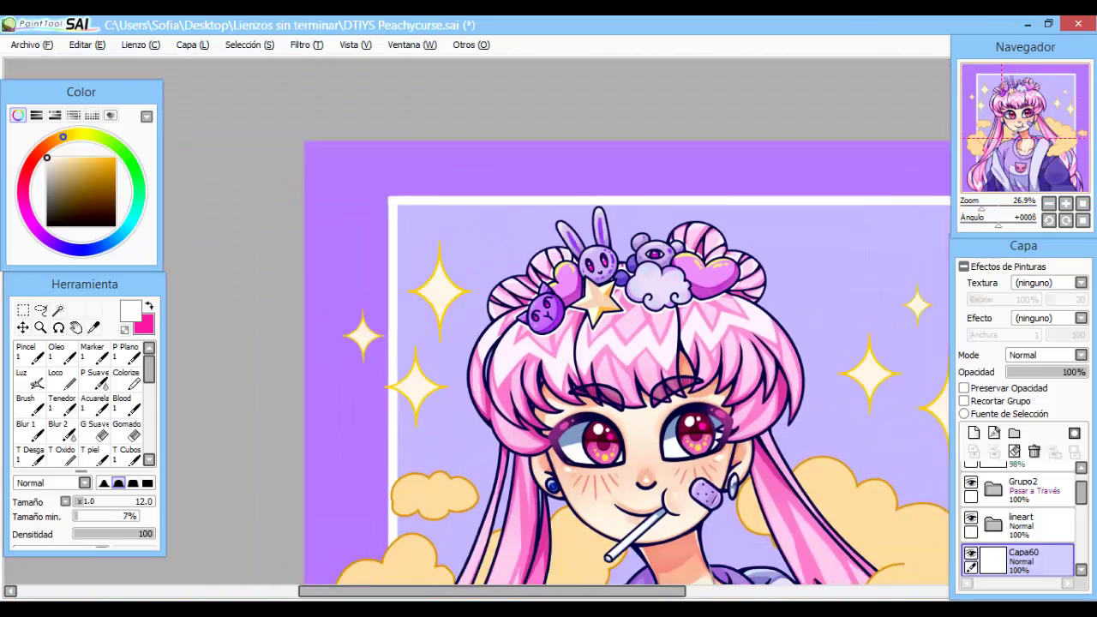
scroll(608, 201, "up", 2)
left_click(61, 158)
left_click(28, 352)
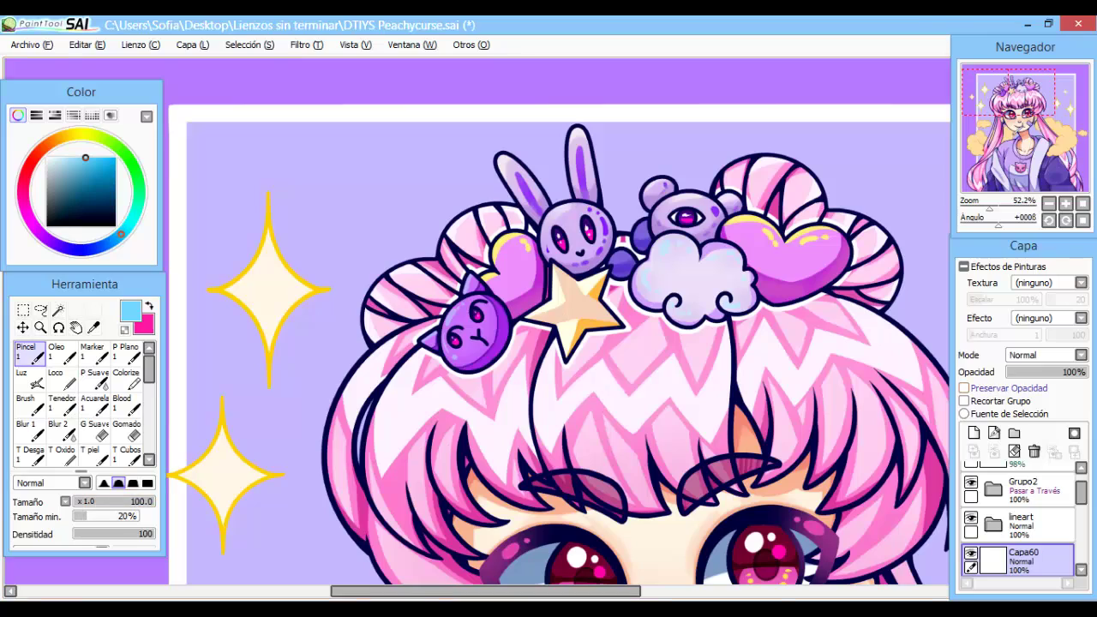
left_click(964, 387)
left_click_drag(746, 292, 892, 325)
left_click_drag(651, 283, 538, 338)
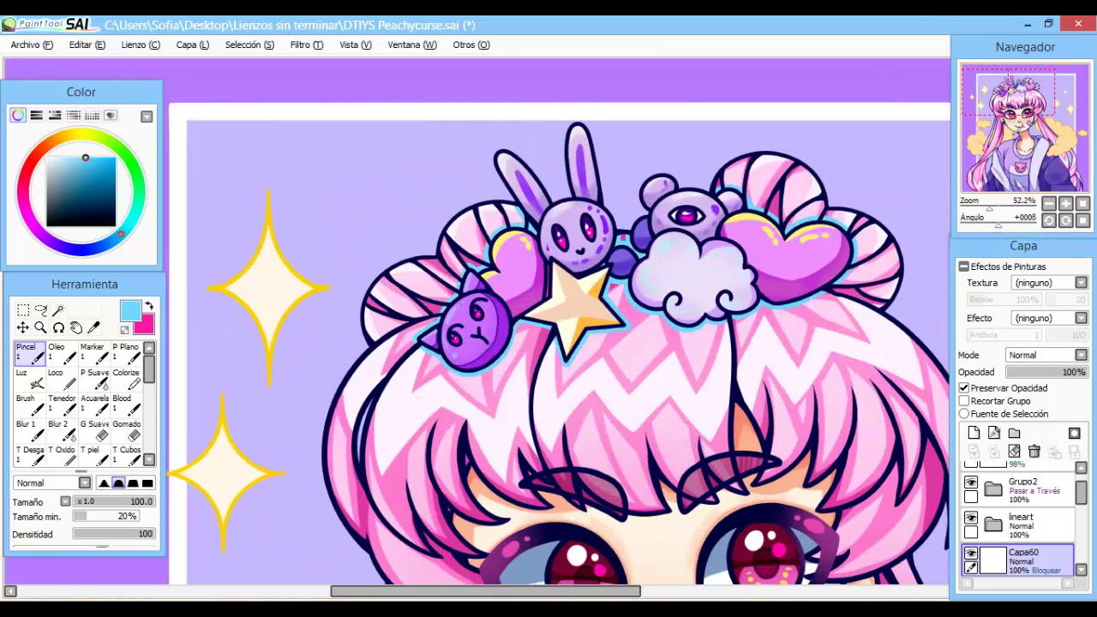
On a new clipped layer above Capa27, paint light blue over the hair lines crossing the small heart's outline with brush size 5.
scroll(539, 340, "up", 3)
scroll(1025, 514, "down", 2)
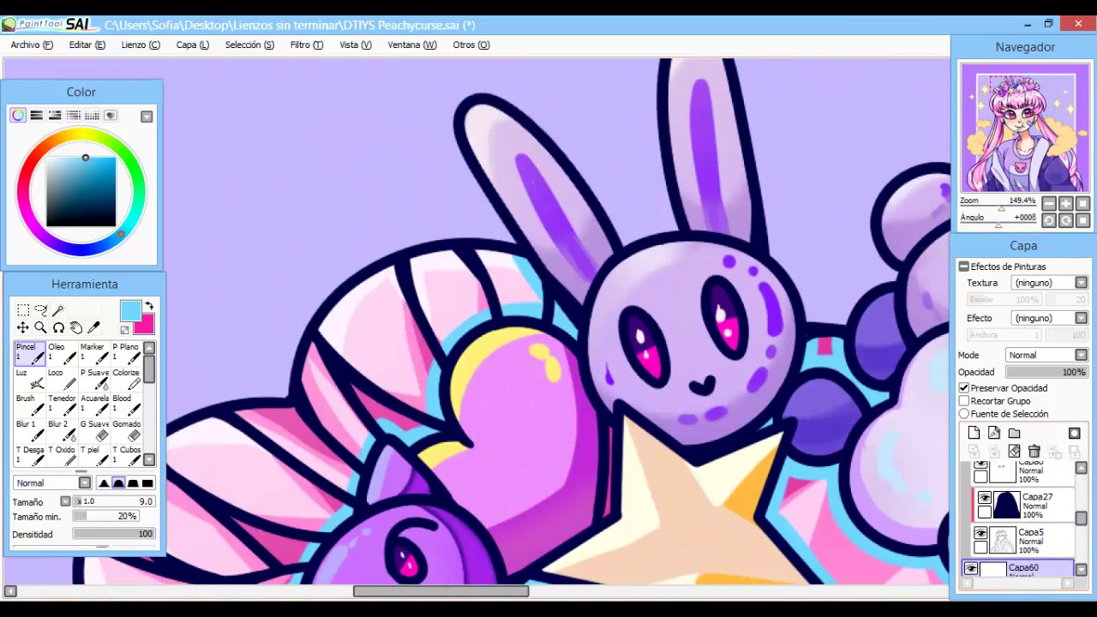
left_click(1025, 505)
key("ctrl+plus")
key("bracketleft")
key("bracketleft")
key("bracketleft")
key("bracketleft")
left_click_drag(686, 374, 668, 297)
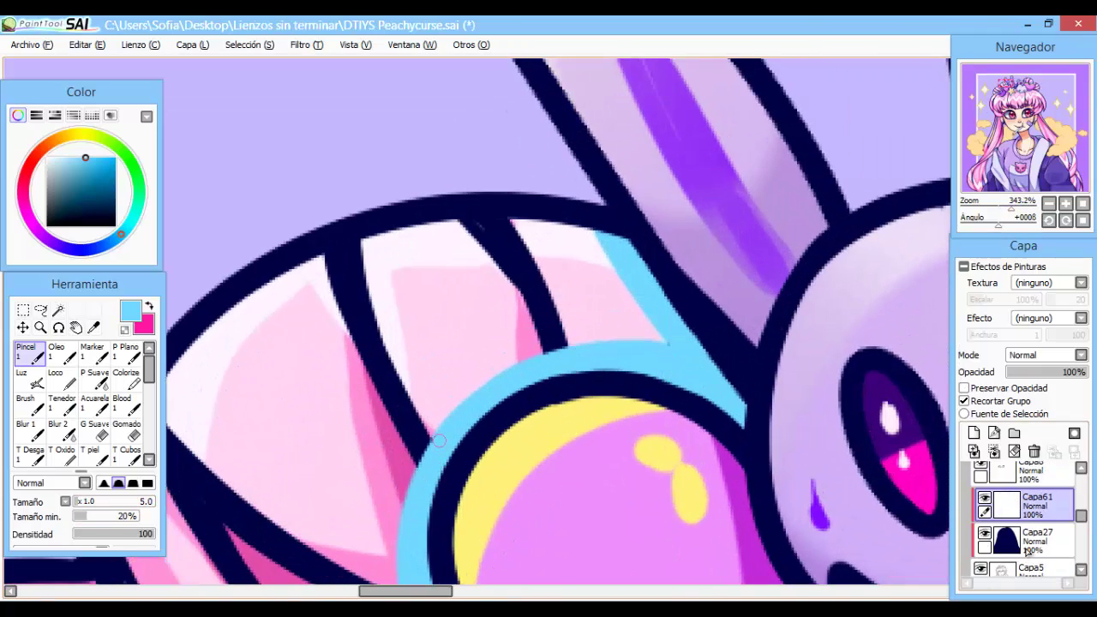
left_click_drag(439, 440, 541, 264)
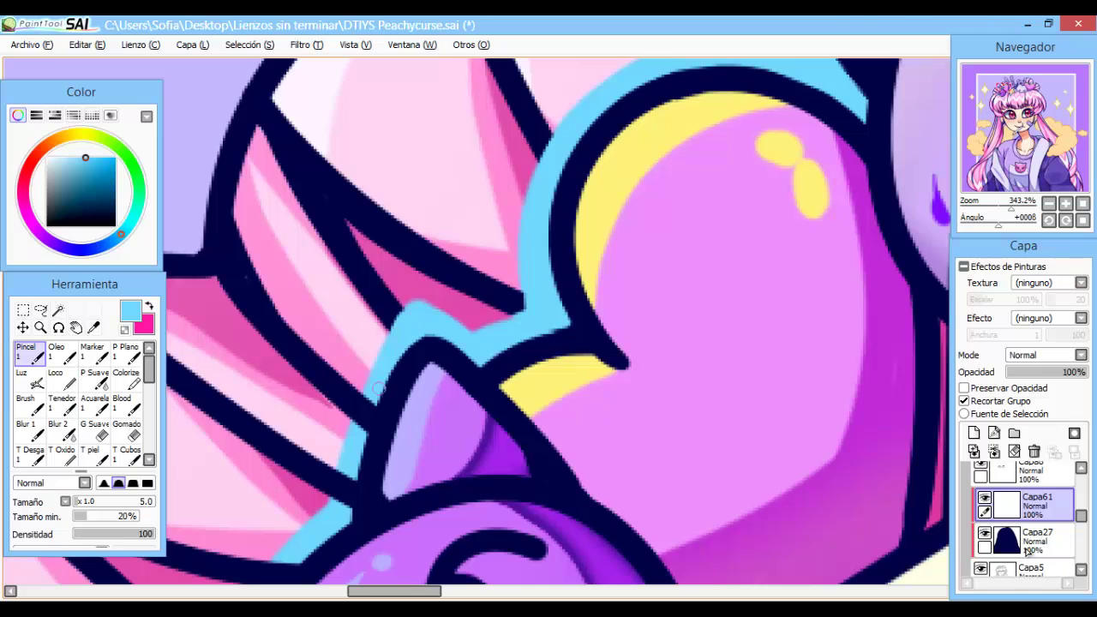
Cover the dark hair lines crossing the outline around the devil, star and cloud ornaments with light blue on Capa61.
left_click_drag(350, 458, 564, 278)
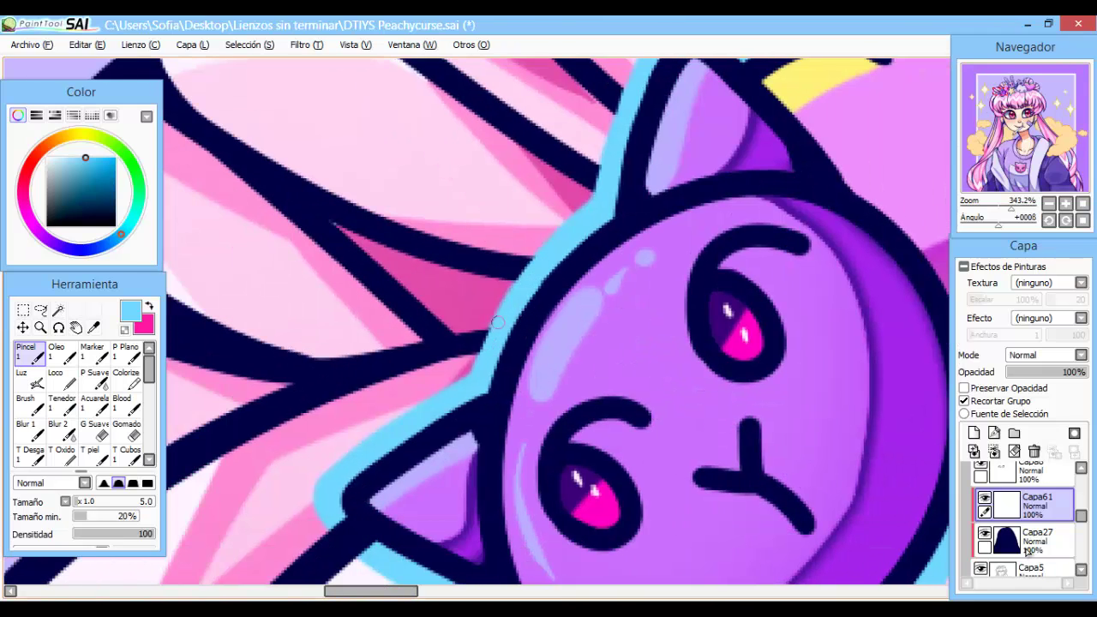
left_click_drag(355, 545, 163, 436)
left_click_drag(600, 386, 412, 196)
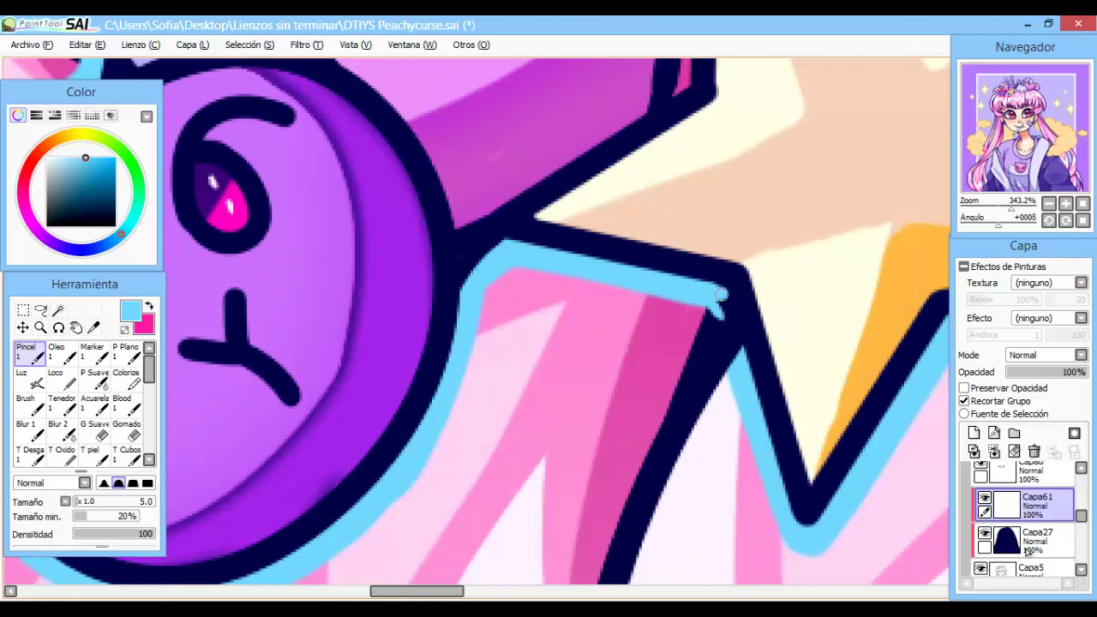
scroll(876, 178, "down", 1)
scroll(876, 177, "right", 5)
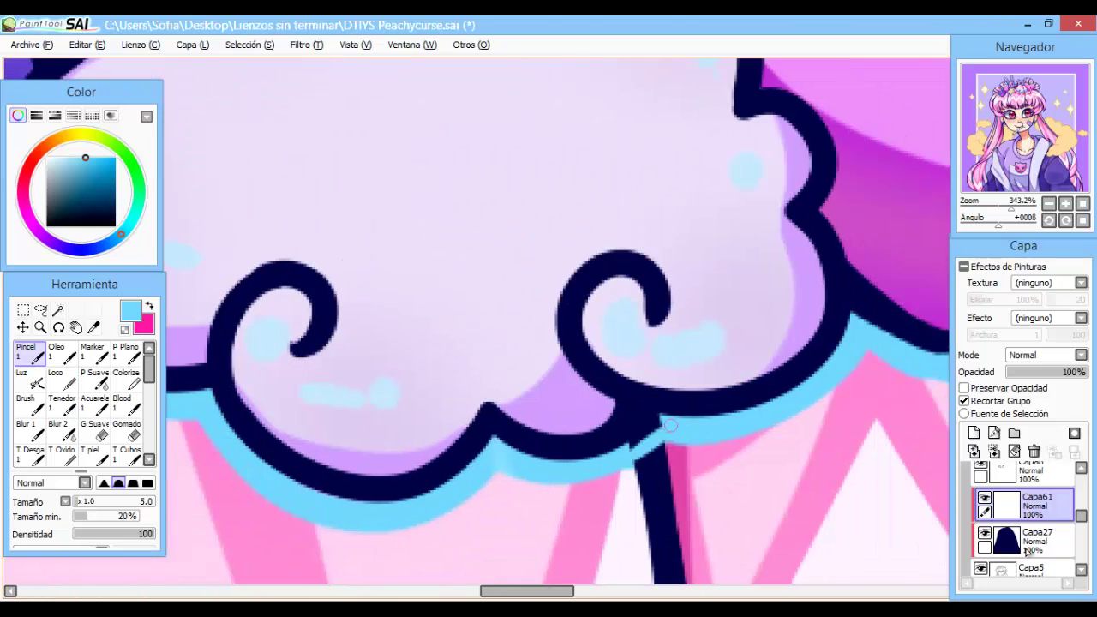
Paint light blue over the hair lines crossing the outline of the large heart and the bear's ear on Capa61.
scroll(619, 463, "right", 4)
scroll(632, 247, "up", 5)
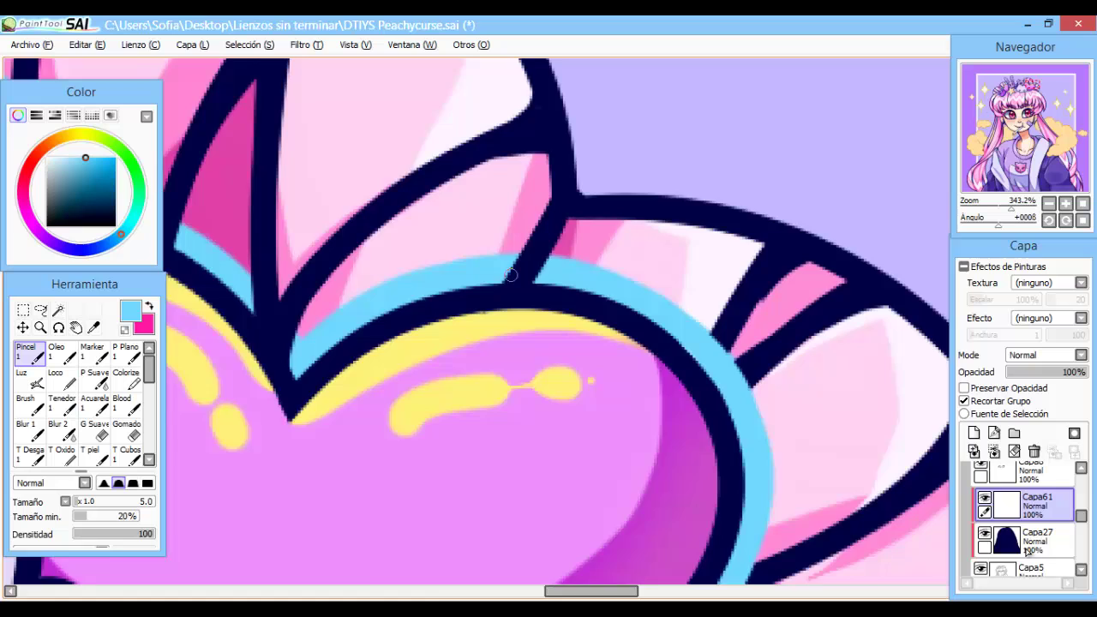
left_click_drag(511, 275, 503, 294)
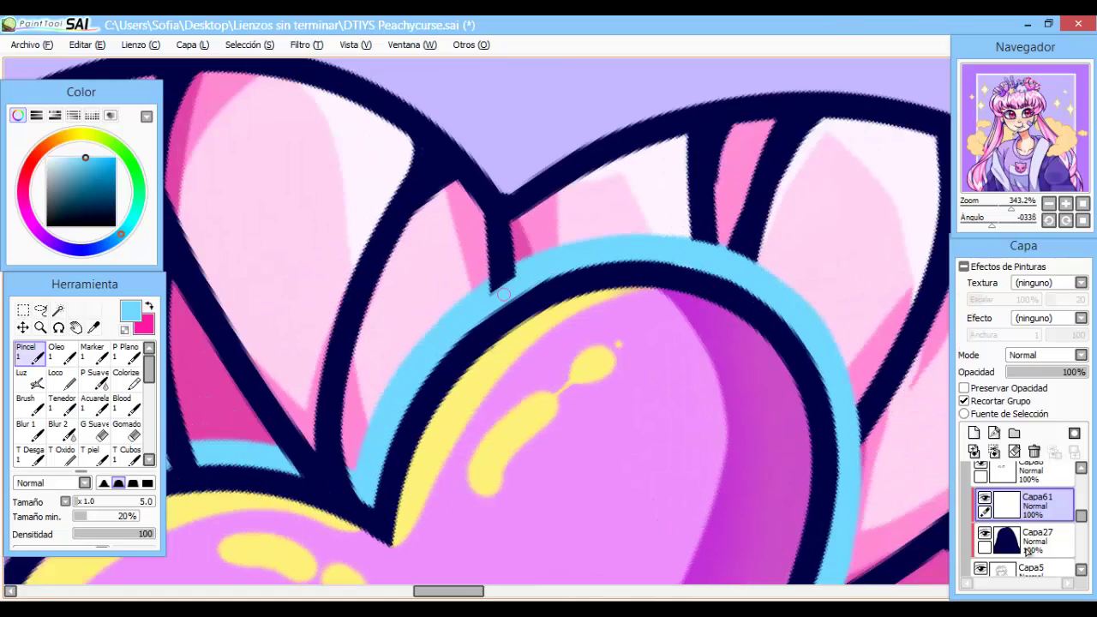
scroll(471, 322, "left", 4)
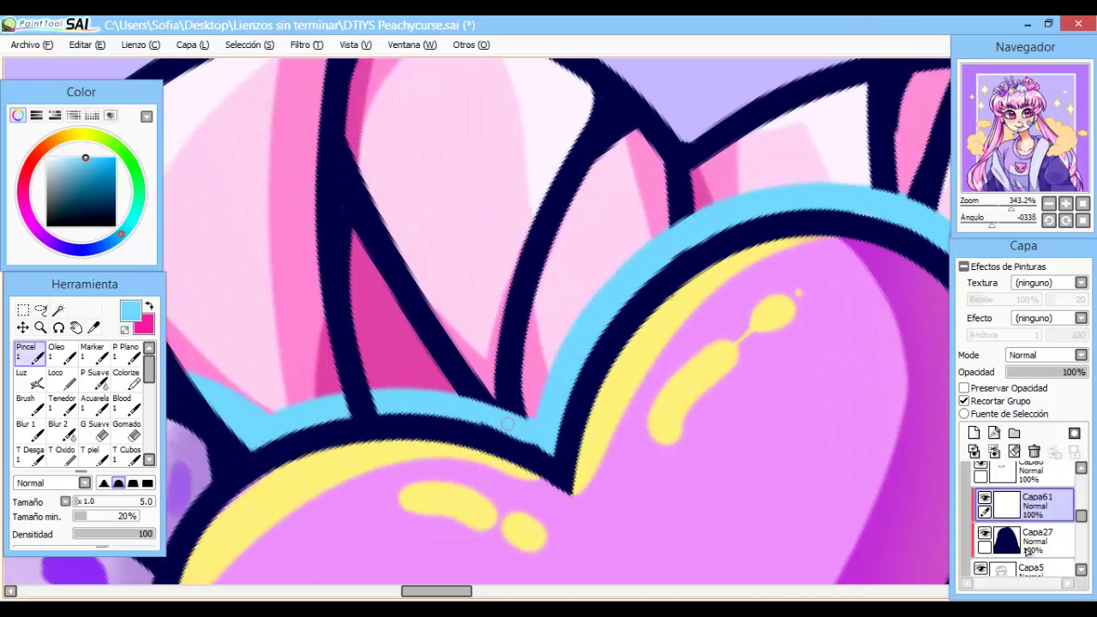
key("Delete")
key("Delete")
key("Delete")
key("Delete")
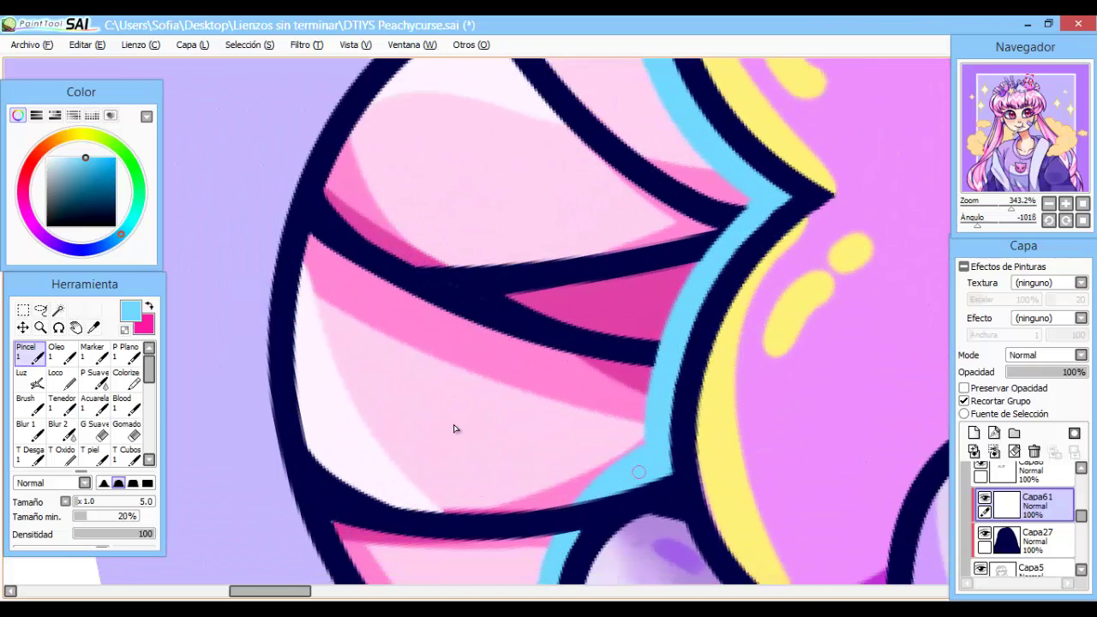
scroll(455, 429, "down", 3)
key("BackSpace")
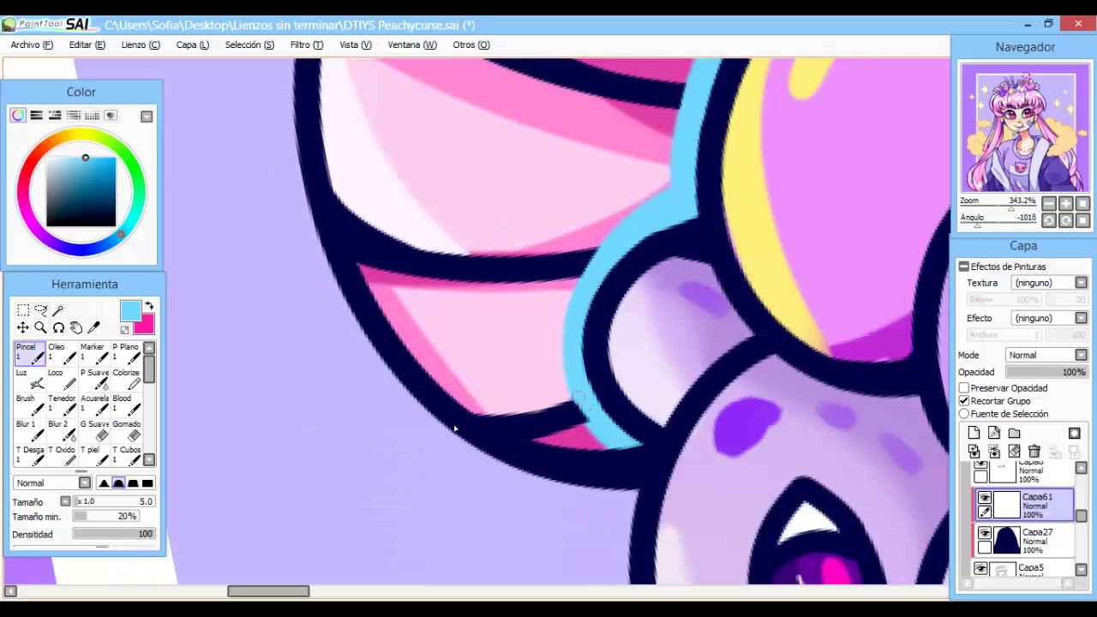
Unlock Capa60's opacity and paint a light blue outline along the cat pendant's left side with brush size 12.
key("Page_Down")
key("Page_Down")
key("Page_Down")
key("Page_Down")
key("Page_Down")
key("Page_Down")
key("Page_Up")
key("Page_Up")
key("Page_Up")
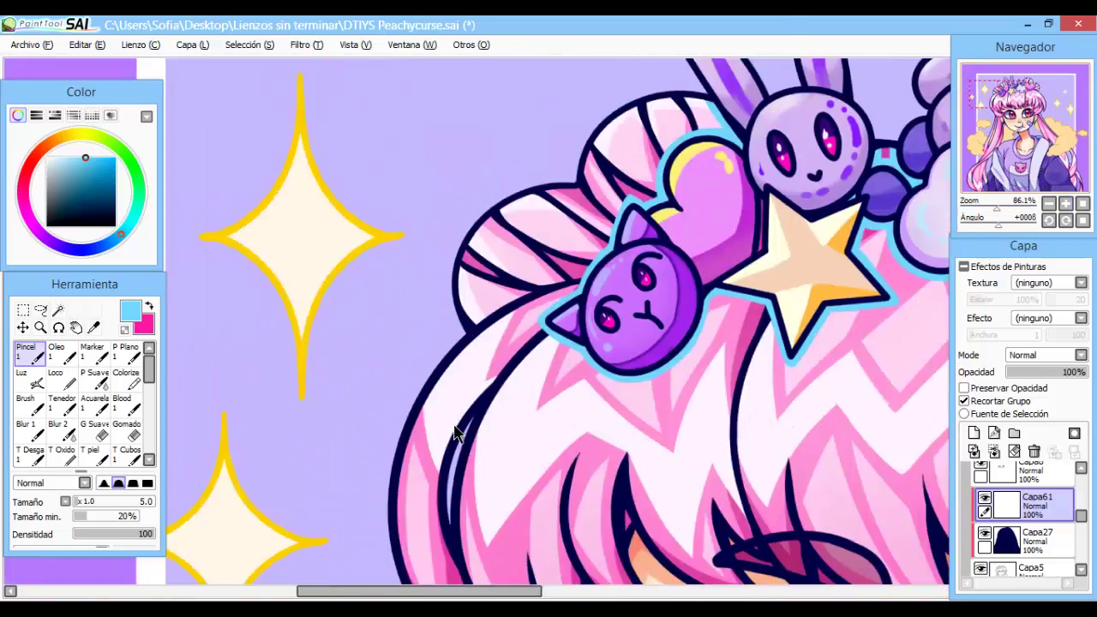
key("Page_Down")
key("Page_Down")
key("Page_Down")
key("Page_Down")
key("Page_Up")
key("Page_Up")
key("Page_Up")
key("Page_Up")
key("Page_Up")
key("Page_Up")
key("Page_Up")
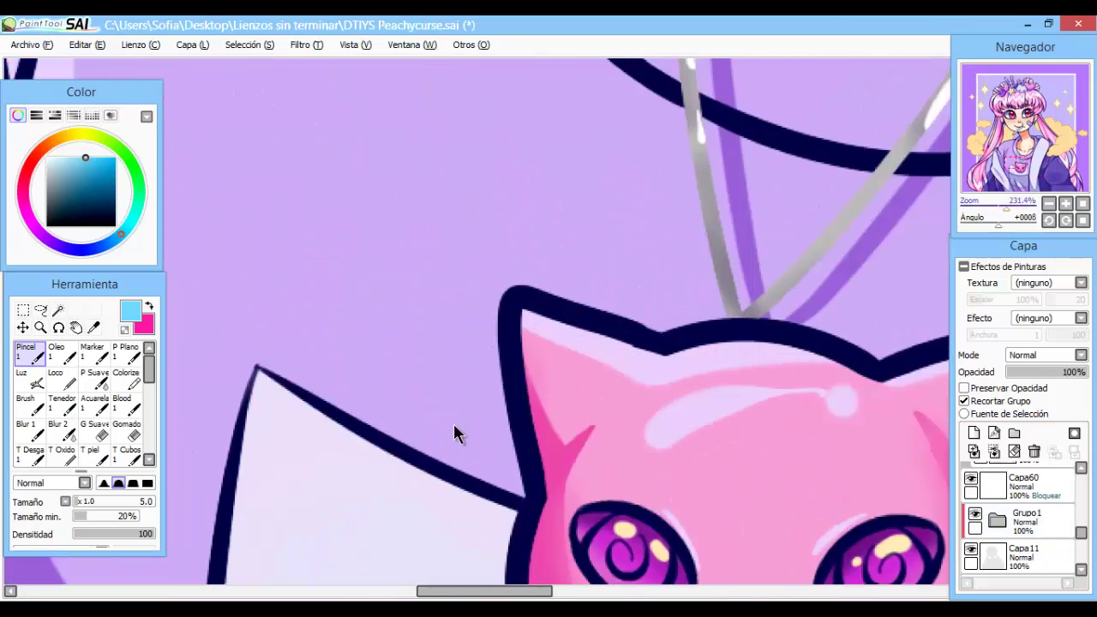
key("b")
key("End")
key("End")
key("End")
key("End")
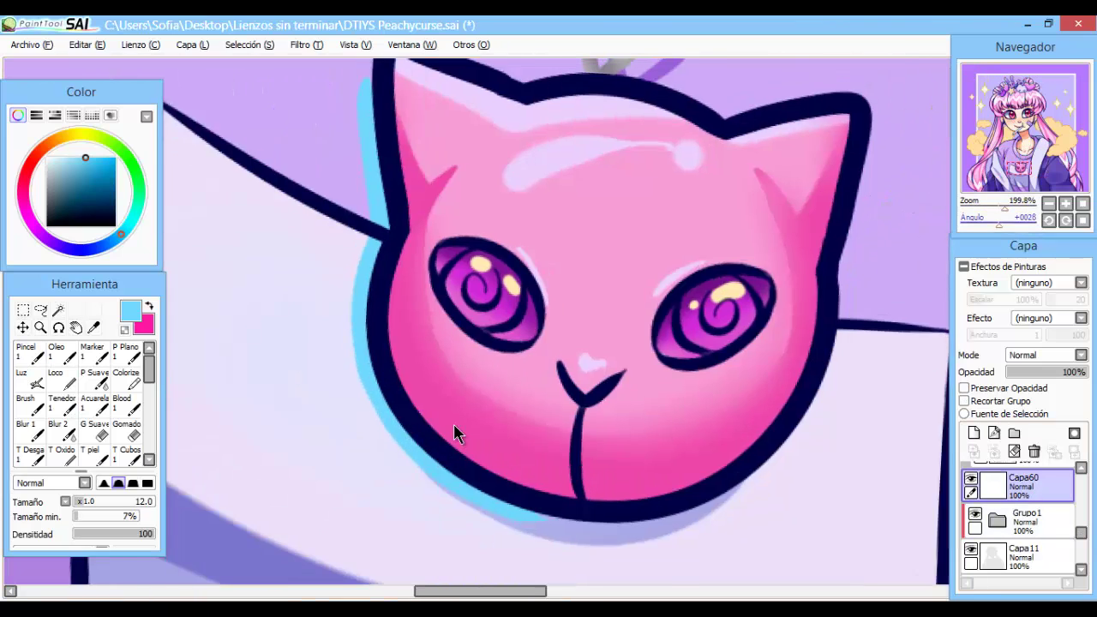
Extend the light blue outline along the cat pendant's underside and up its right side to the ear tip.
key("End")
key("End")
key("End")
key("End")
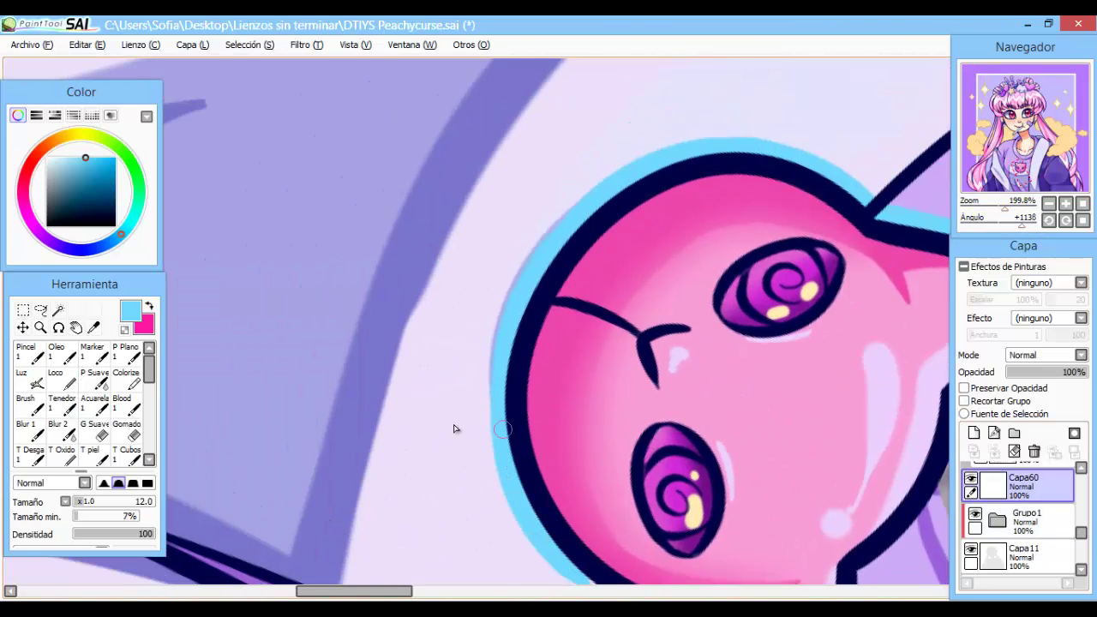
key("End")
key("End")
key("End")
key("End")
key("End")
key("End")
key("End")
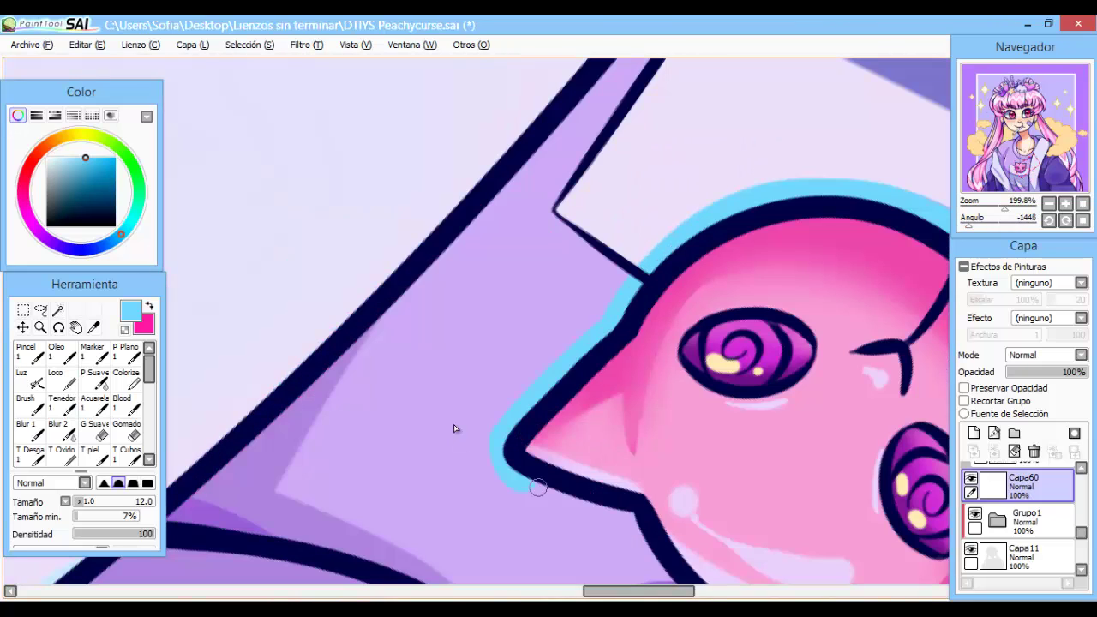
Complete the cat pendant's light blue outline across the top of its head and around both ears.
key("End")
key("End")
key("End")
key("End")
key("End")
key("End")
key("End")
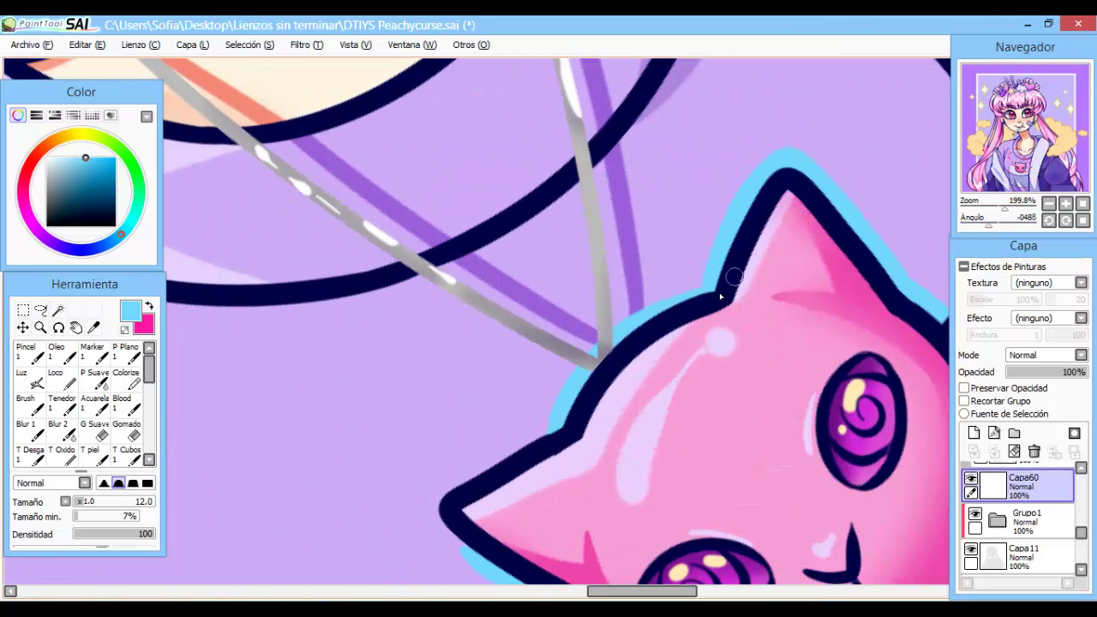
key("End")
key("End")
key("End")
Cover the shirt line crossing the cat pendant's outline with light blue on Capa61 at brush size 5.
scroll(719, 293, "down", 3)
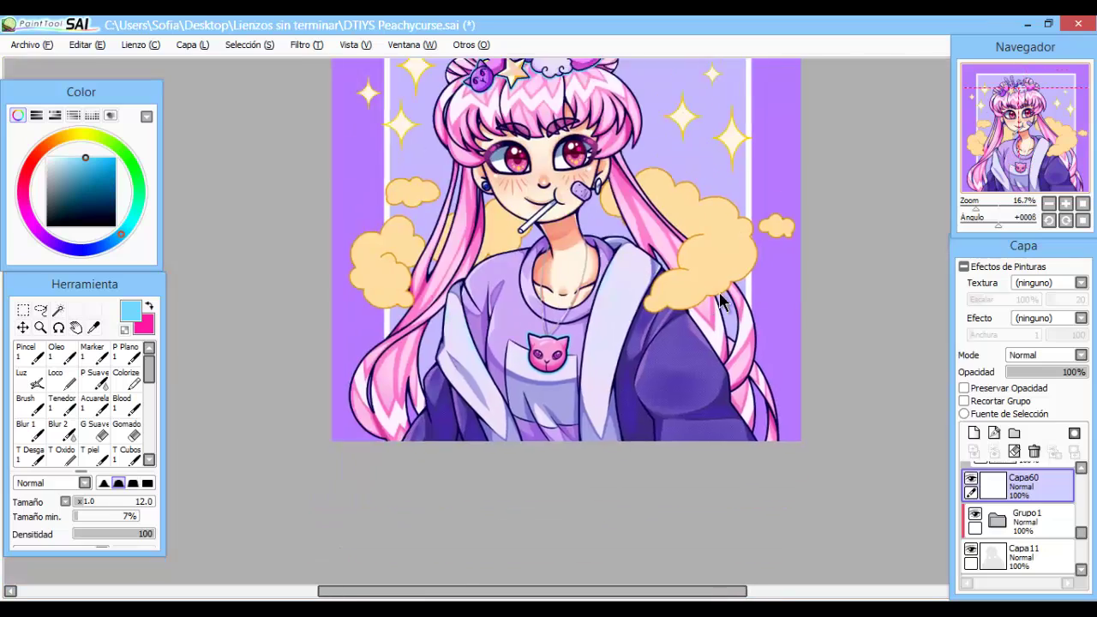
scroll(720, 293, "up", 2)
scroll(719, 292, "up", 3)
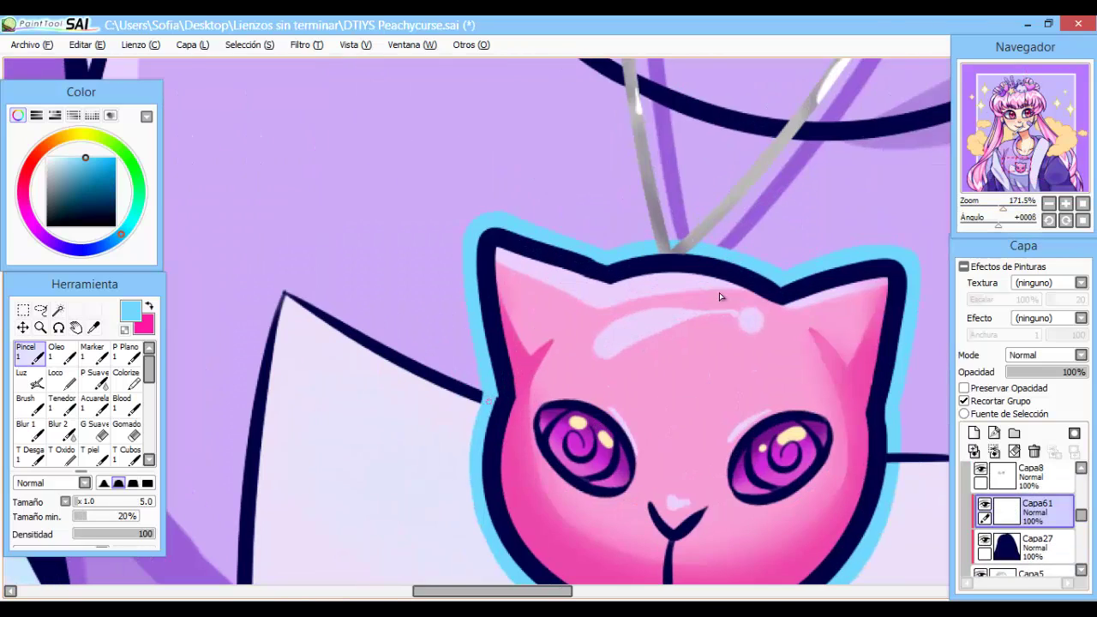
Recolor the nose and mouth lines reddish brown on a new clipped layer, Capa62, reducing the brush size to 10 for the mouth.
scroll(719, 296, "down", 3)
key("ctrl+shift+n")
scroll(566, 326, "up", 3)
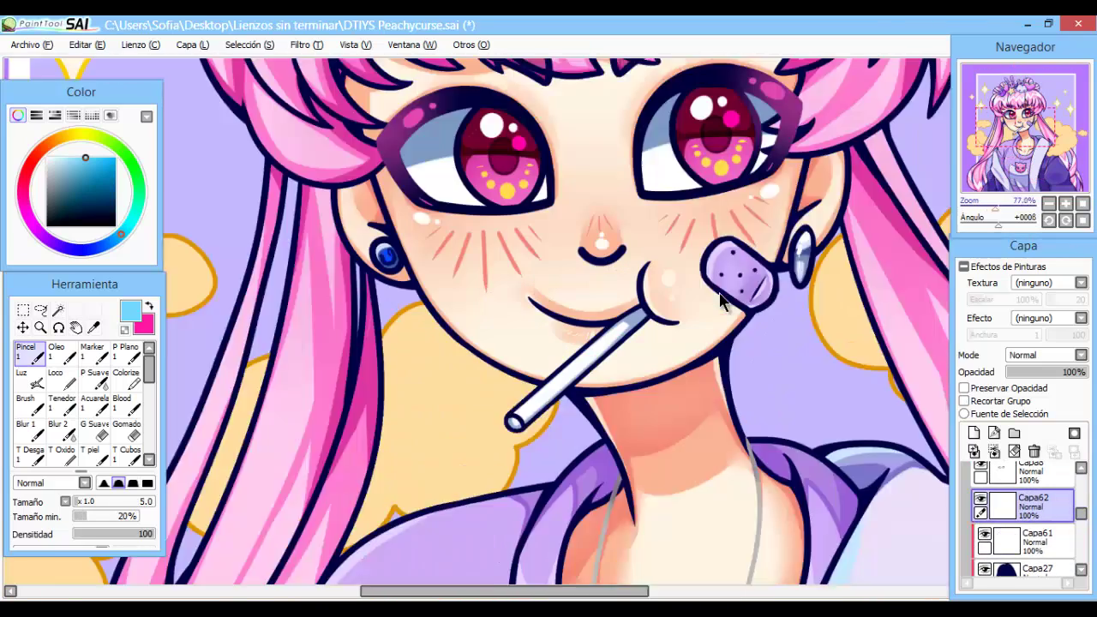
left_click(478, 474, "alt")
scroll(526, 414, "down", 3)
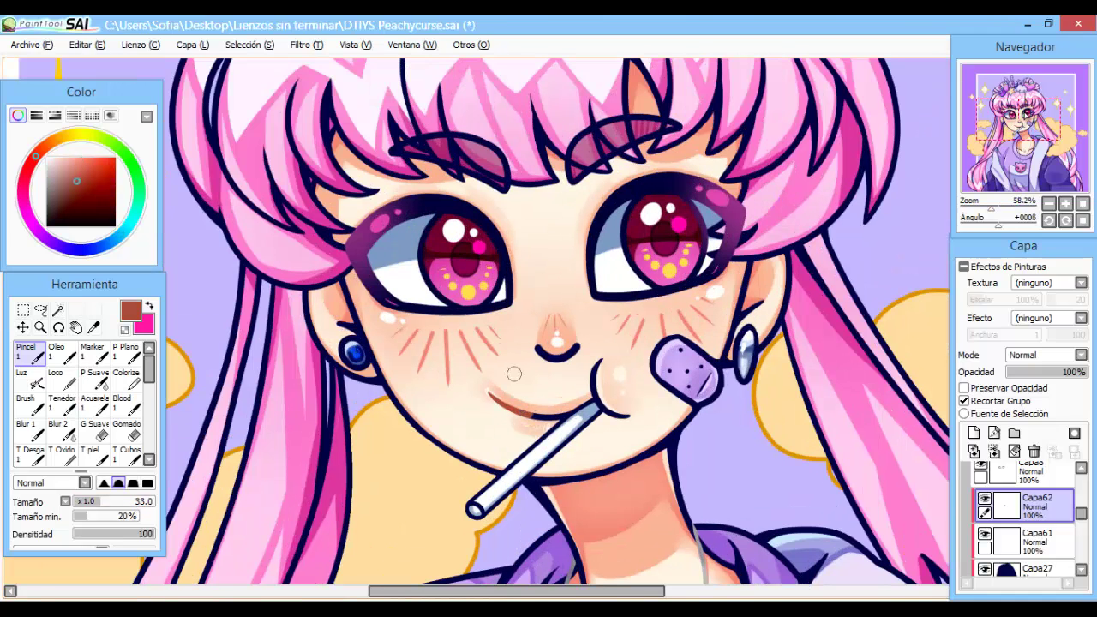
scroll(726, 214, "up", 4)
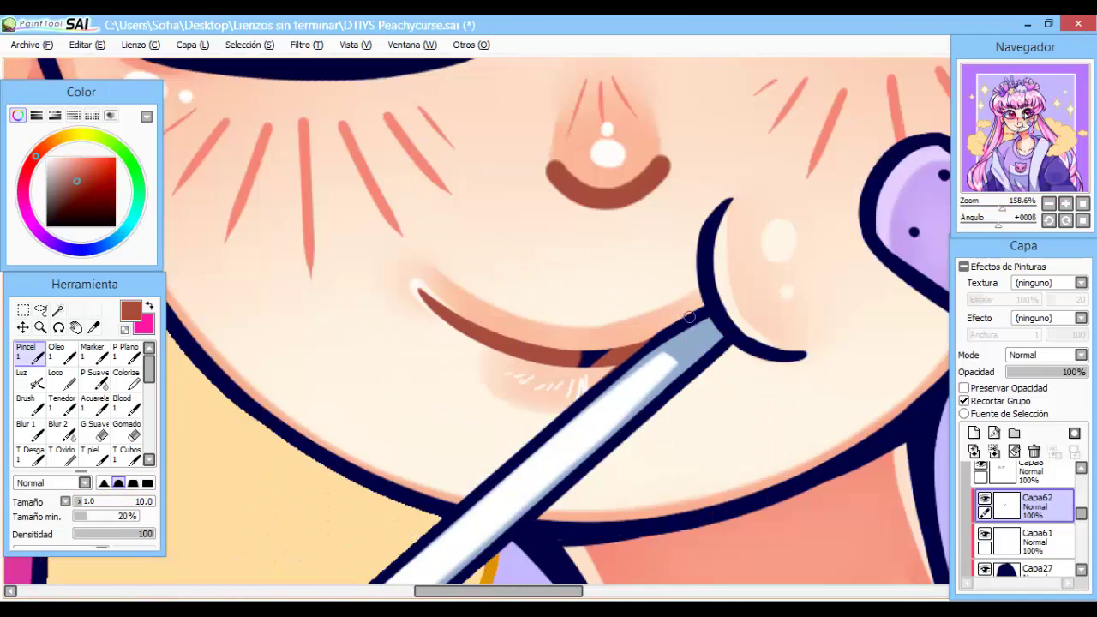
scroll(1034, 126, "down", 3)
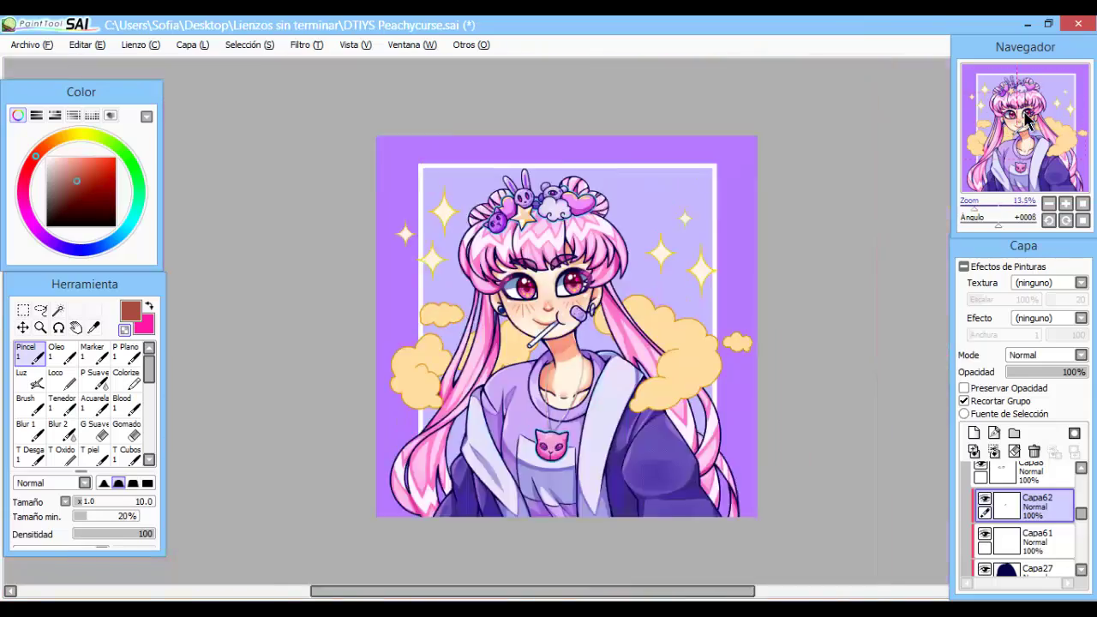
Recolor the inner ear, neck and collarbone lines reddish brown on Capa62 at brush size 10.
scroll(1032, 124, "up", 4)
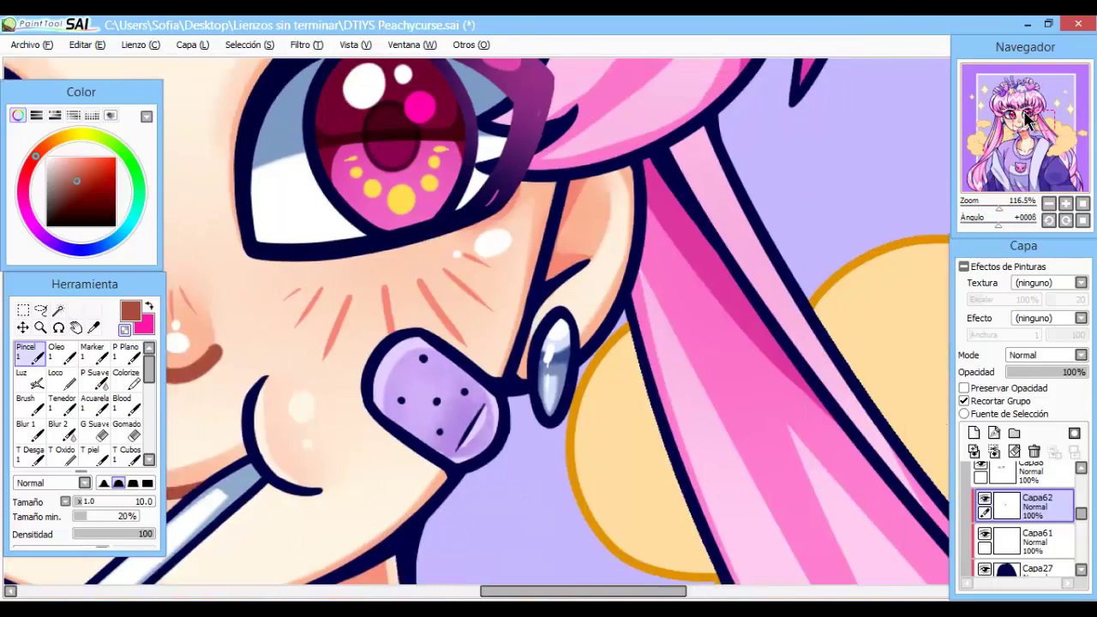
left_click_drag(1029, 120, 1031, 122)
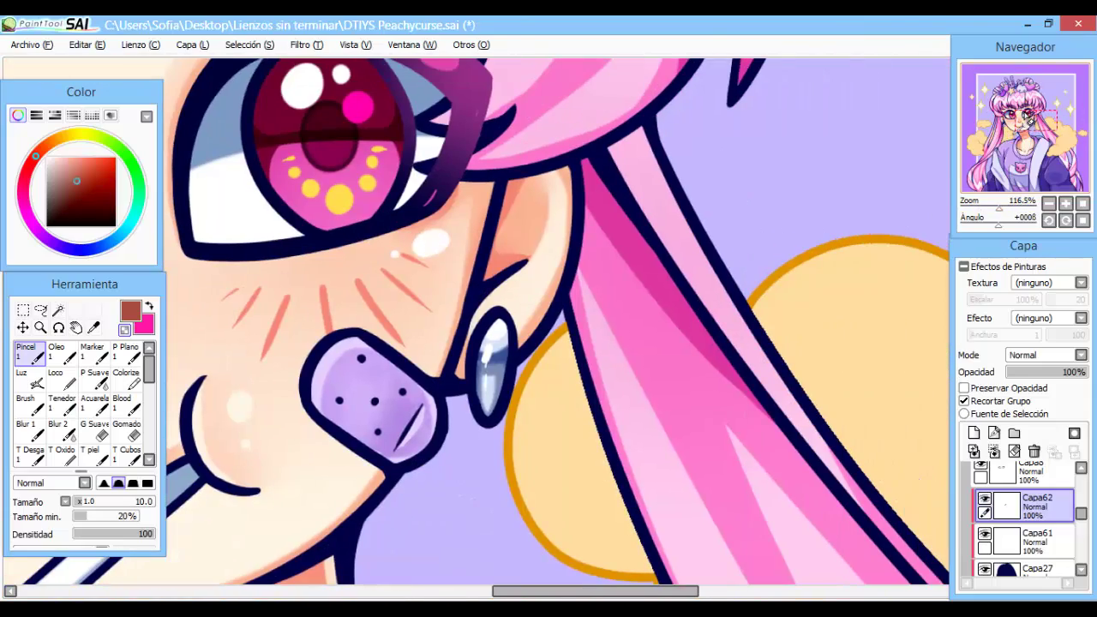
key("h")
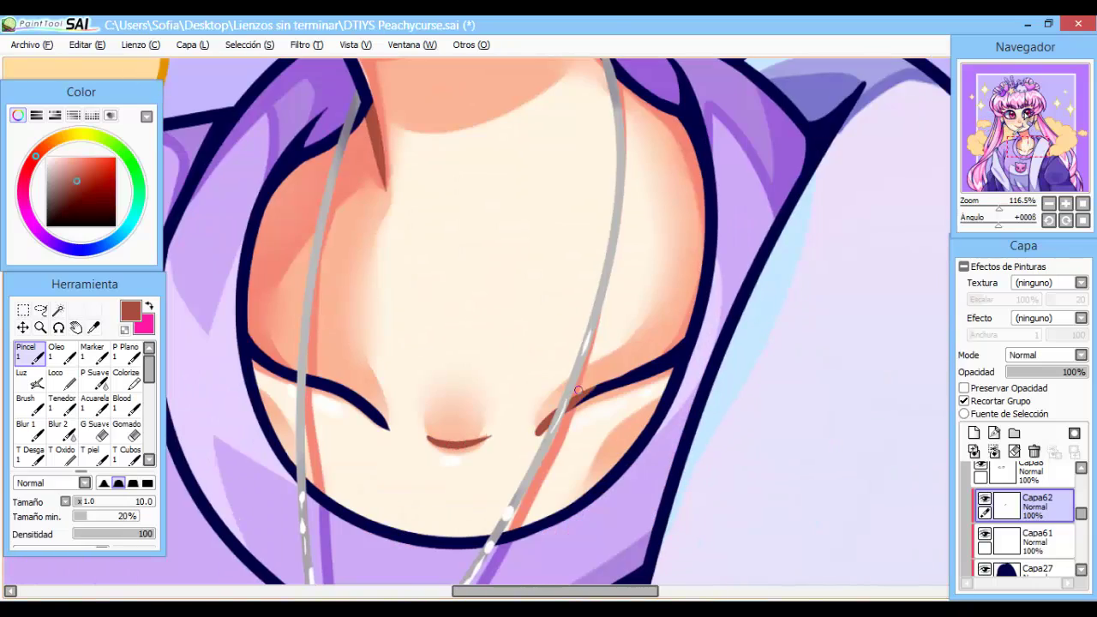
scroll(1029, 120, "down", 5)
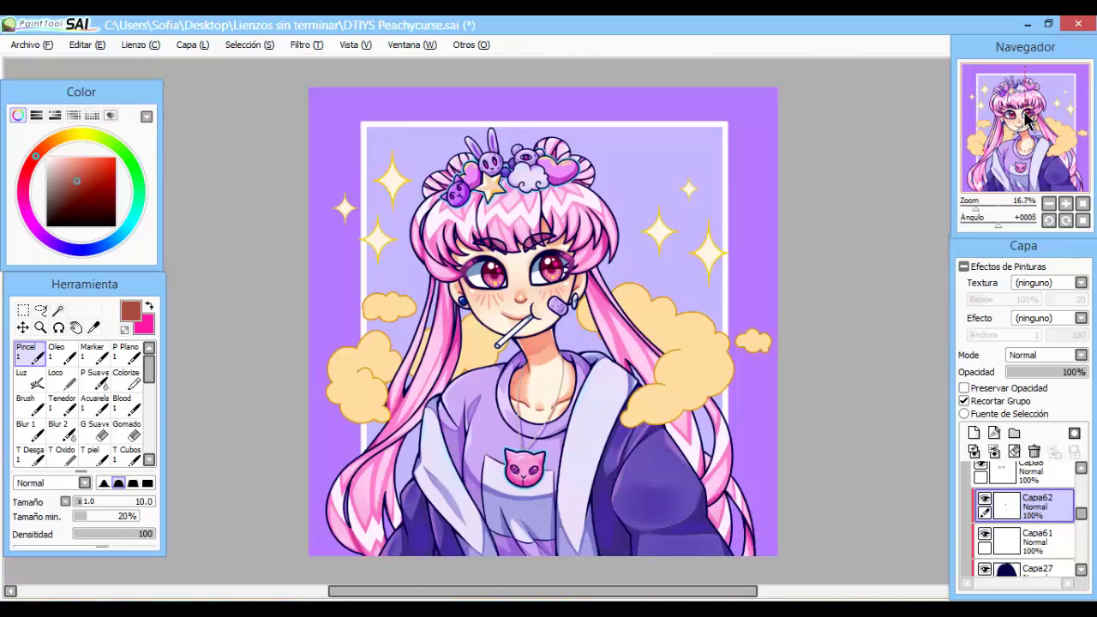
Recolor the curved contour of the cheek bulge beside the lollipop stick reddish brown on Capa62.
scroll(1029, 120, "up", 3)
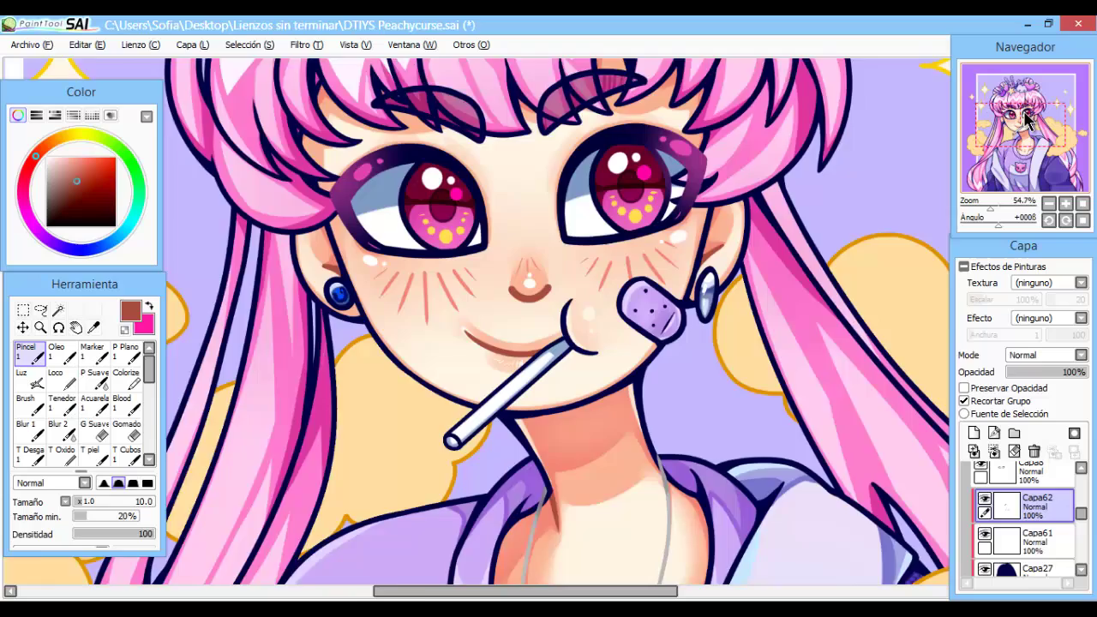
scroll(555, 374, "up", 5)
left_click_drag(567, 281, 579, 204)
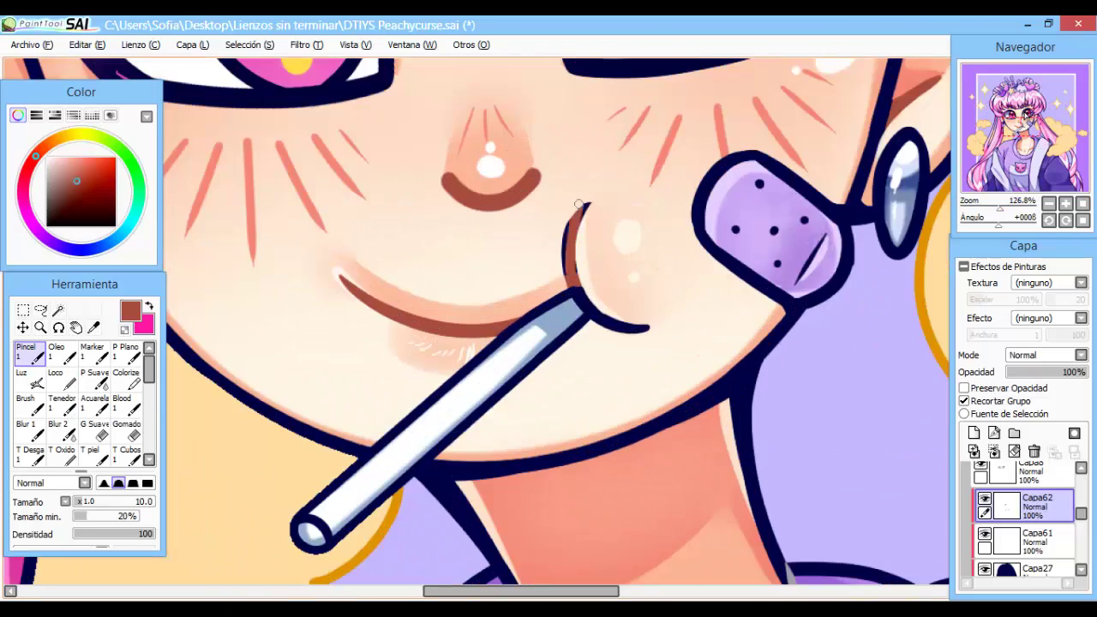
scroll(1029, 121, "down", 8)
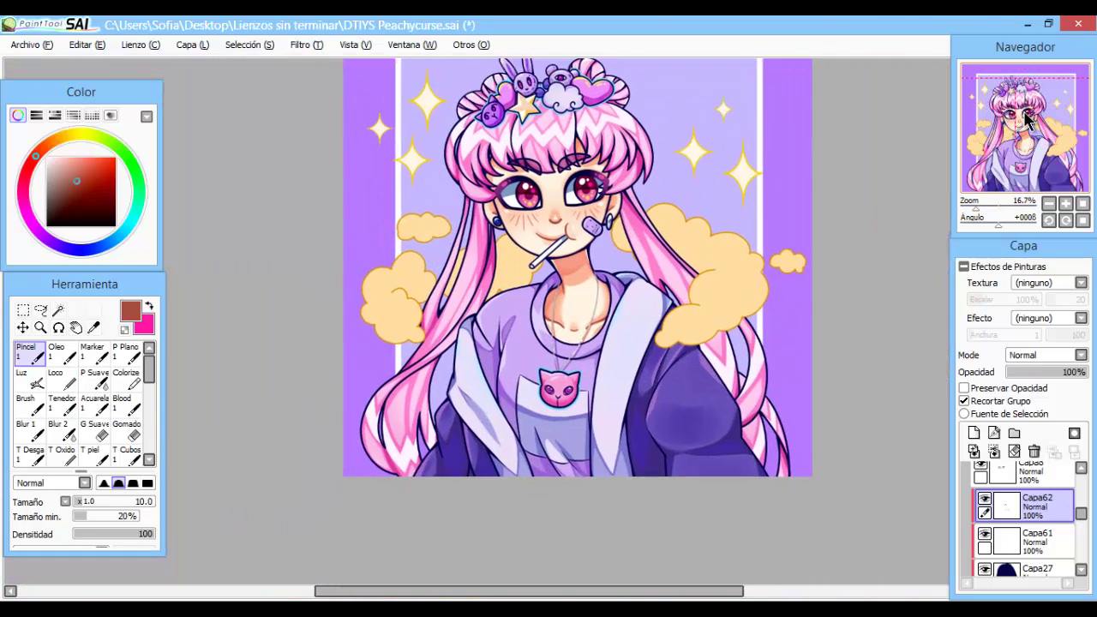
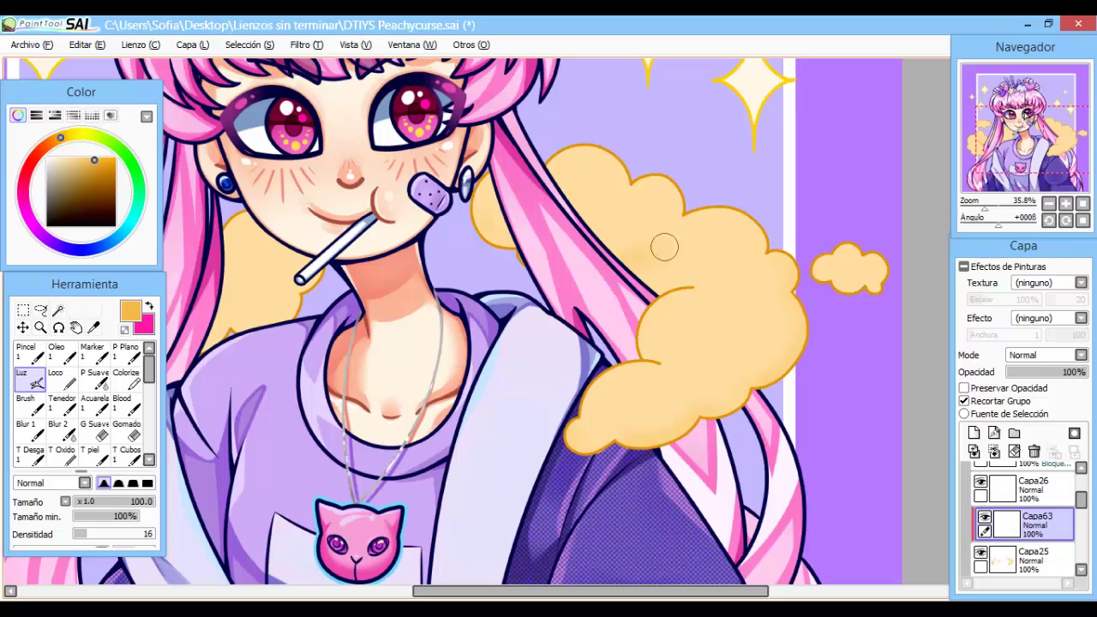
Shade the upper parts of the clouds with soft orange on clipped layer Capa63, using the Luz brush at size 500.
scroll(673, 281, "up", 2)
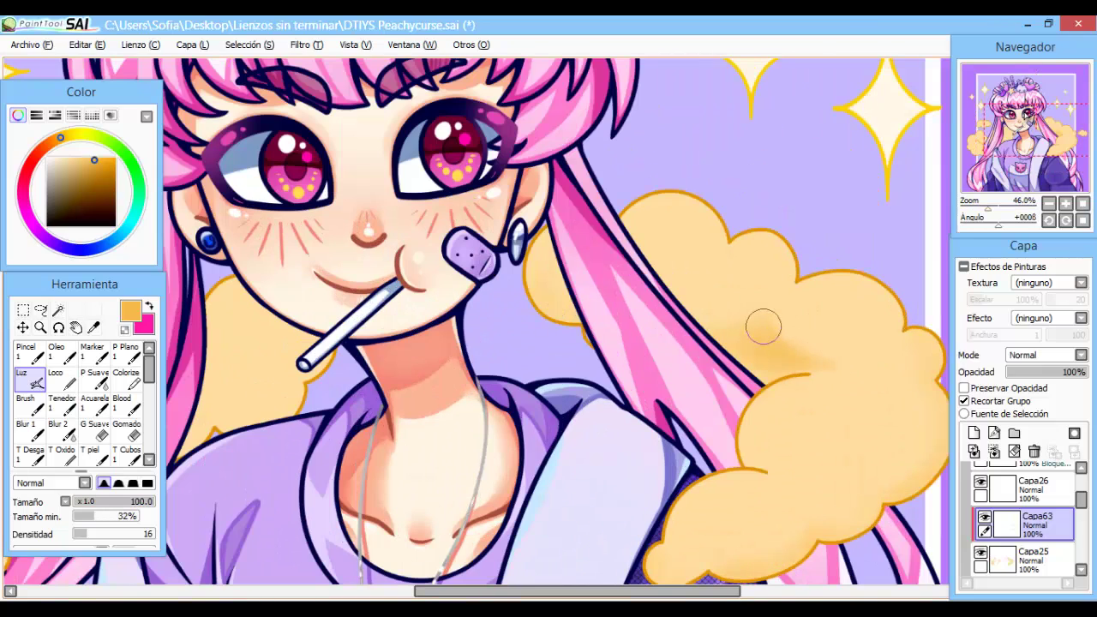
scroll(1025, 124, "down", 4)
scroll(1029, 120, "up", 2)
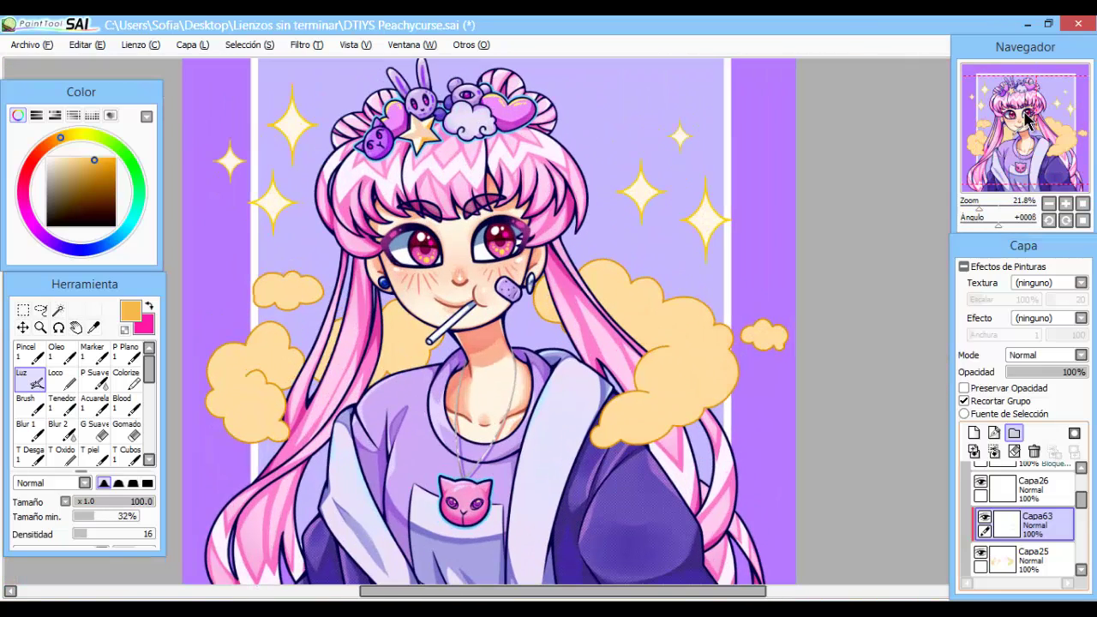
mouse_move(611, 266)
left_mouse_down()
mouse_move(652, 283)
mouse_move(677, 275)
left_mouse_up()
left_click_drag(275, 274, 257, 352)
left_click(635, 386, "alt")
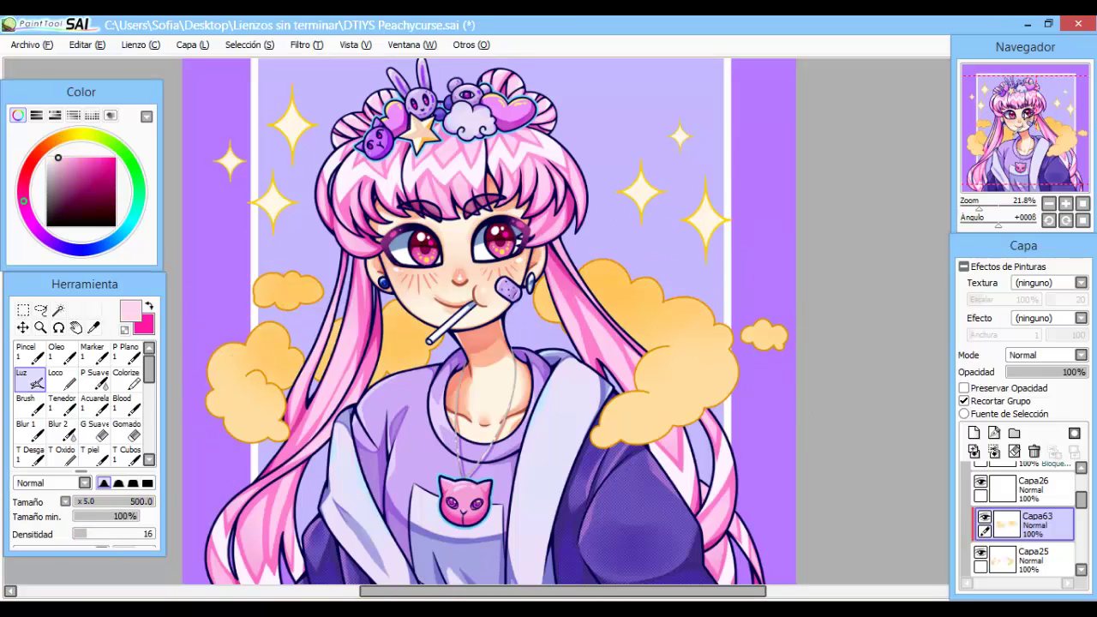
Touch up the cloud's base color beside the right pigtail on Capa25 with pale orange at brush size 10.
scroll(770, 316, "down", 1)
scroll(554, 323, "up", 6)
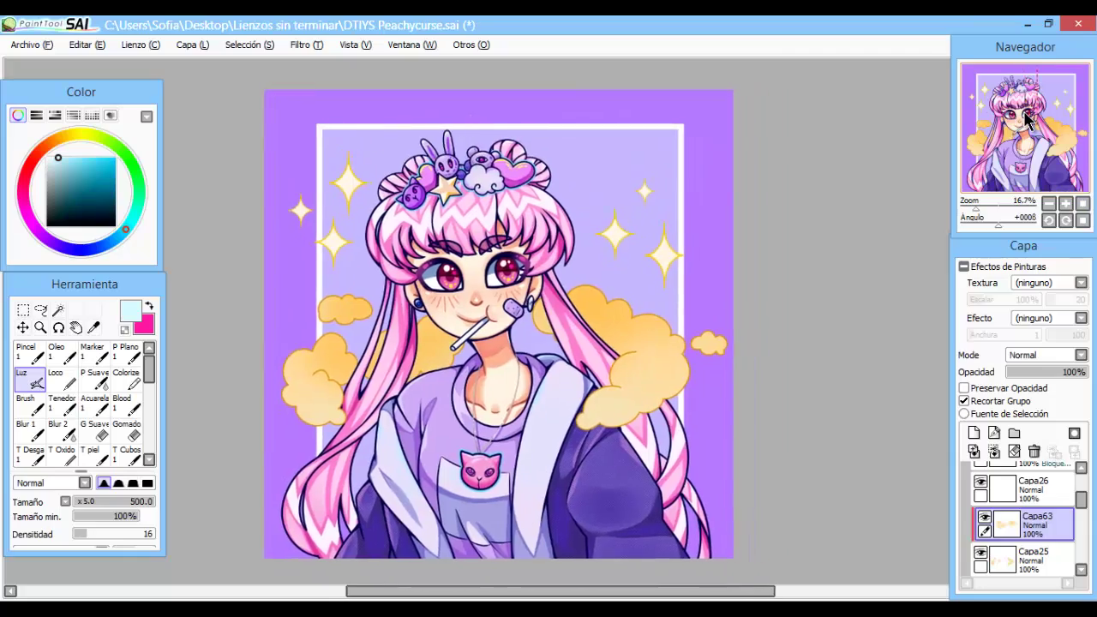
key("n")
scroll(554, 323, "up", 2)
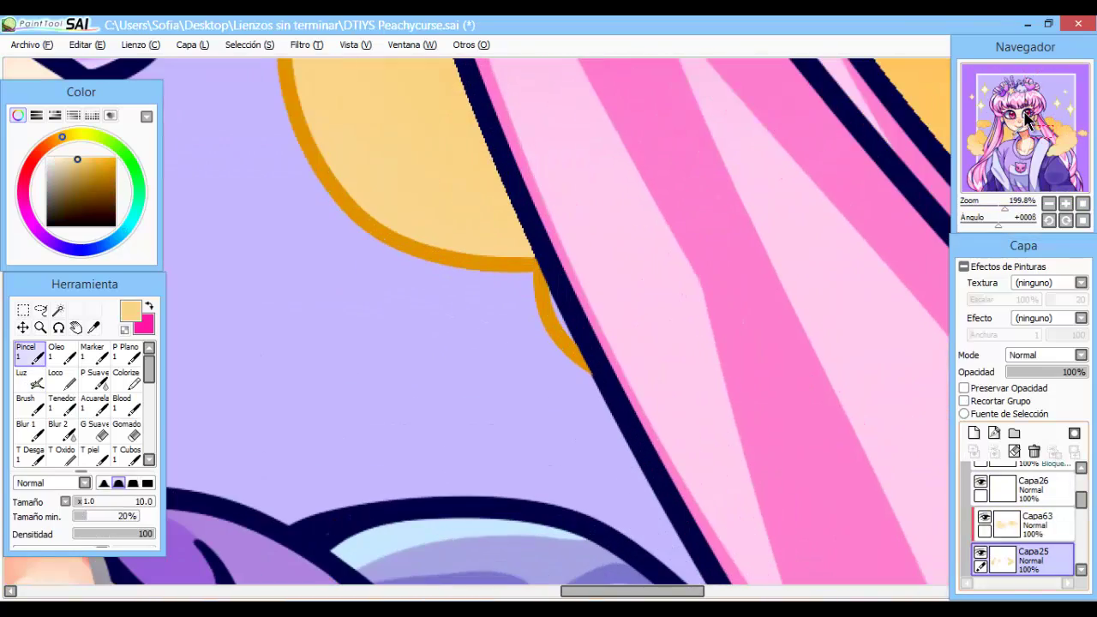
scroll(546, 292, "down", 8)
scroll(600, 257, "up", 5)
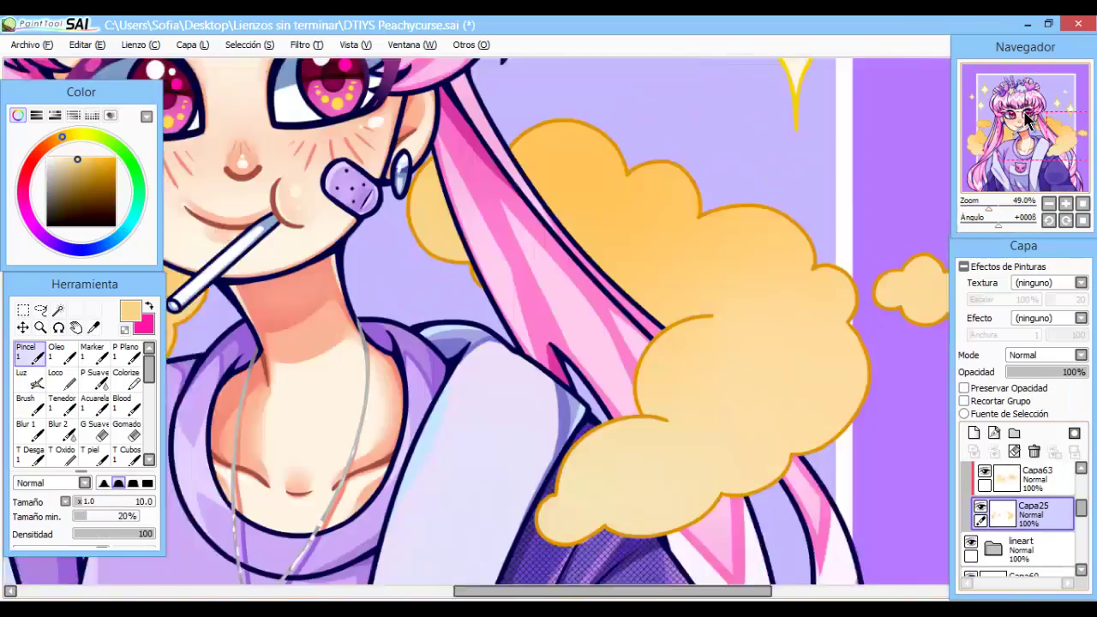
Paint pale highlights along the large left cloud's edges on new clipped layer Capa64 at brush size 21 and minimum size 7%.
left_click_drag(1016, 112, 1029, 120)
key("ctrl+shift+n")
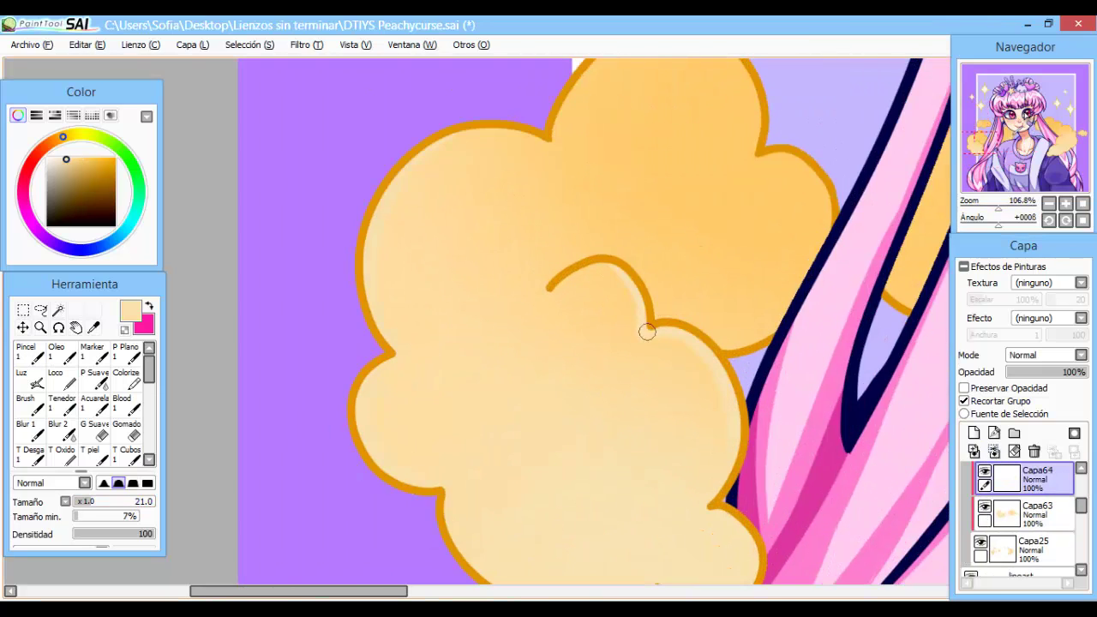
scroll(340, 347, "up", 2)
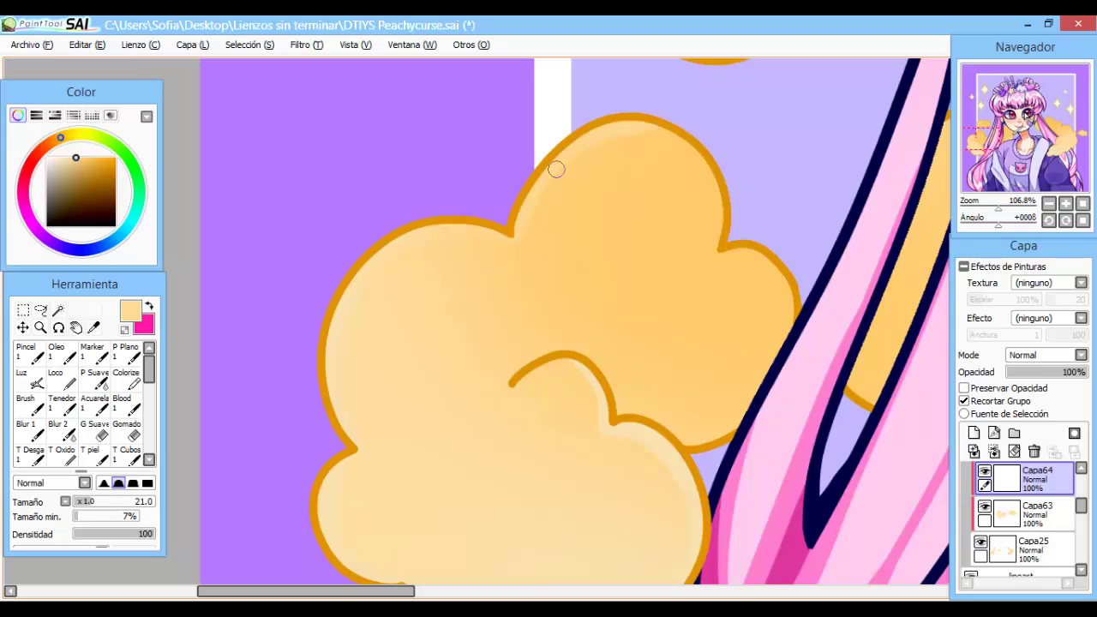
scroll(556, 169, "down", 6)
scroll(1025, 120, "up", 3)
left_click_drag(1024, 120, 1027, 121)
key("e")
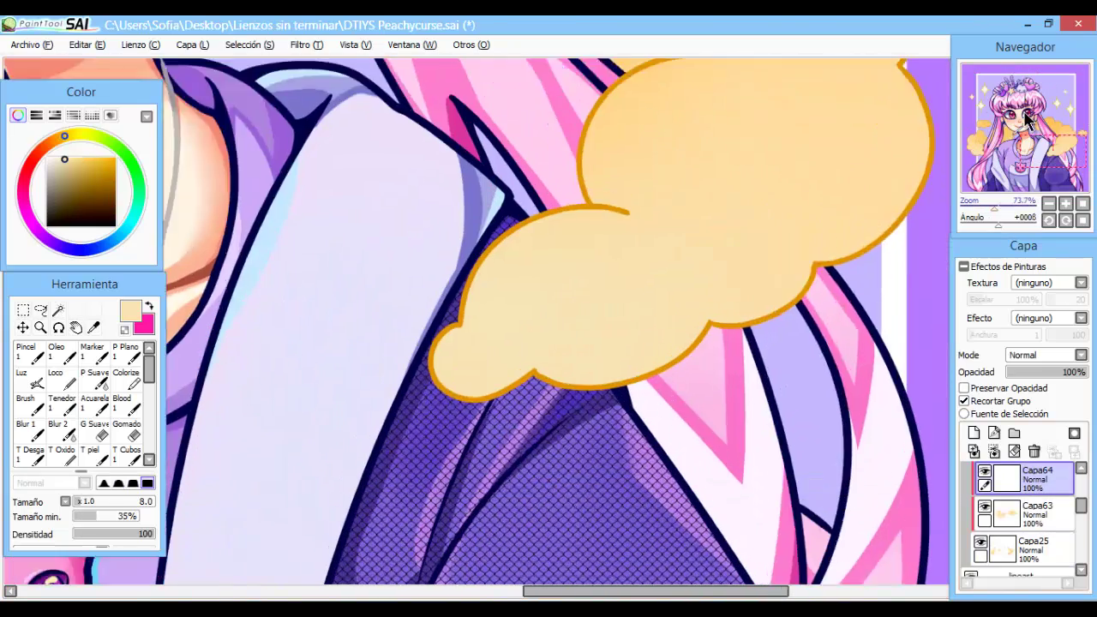
key("n")
scroll(600, 186, "up", 2)
scroll(584, 285, "up", 2)
scroll(617, 188, "down", 3)
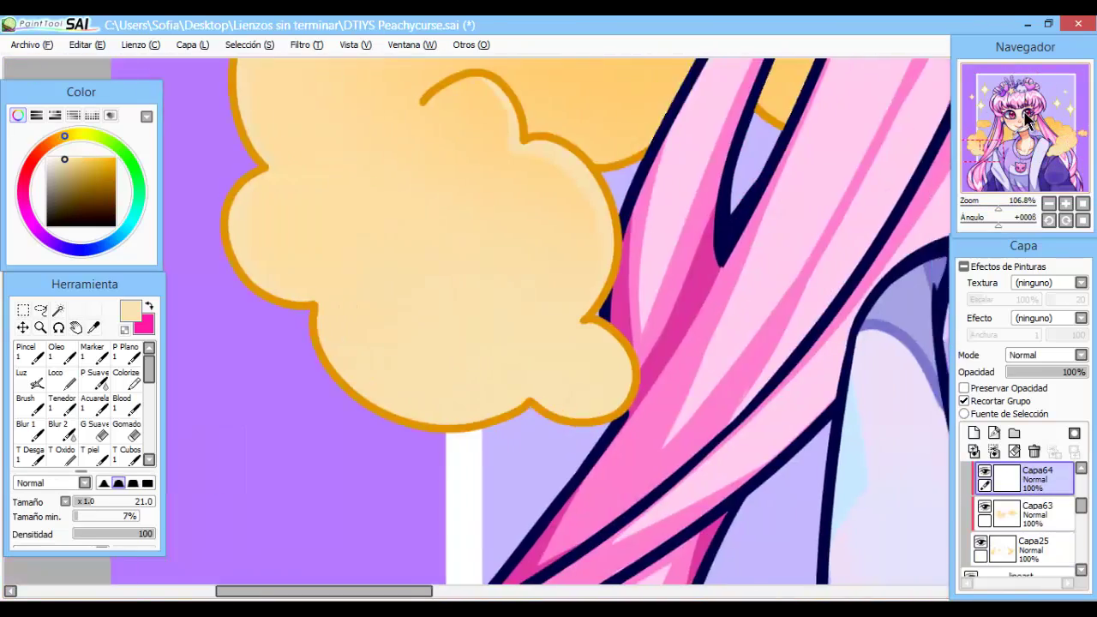
Paint pale yellow-orange highlights along the large right cloud's inner lobe and upper bumps on Capa64.
scroll(691, 274, "right", 2)
scroll(570, 345, "up", 2)
scroll(752, 336, "left", 2)
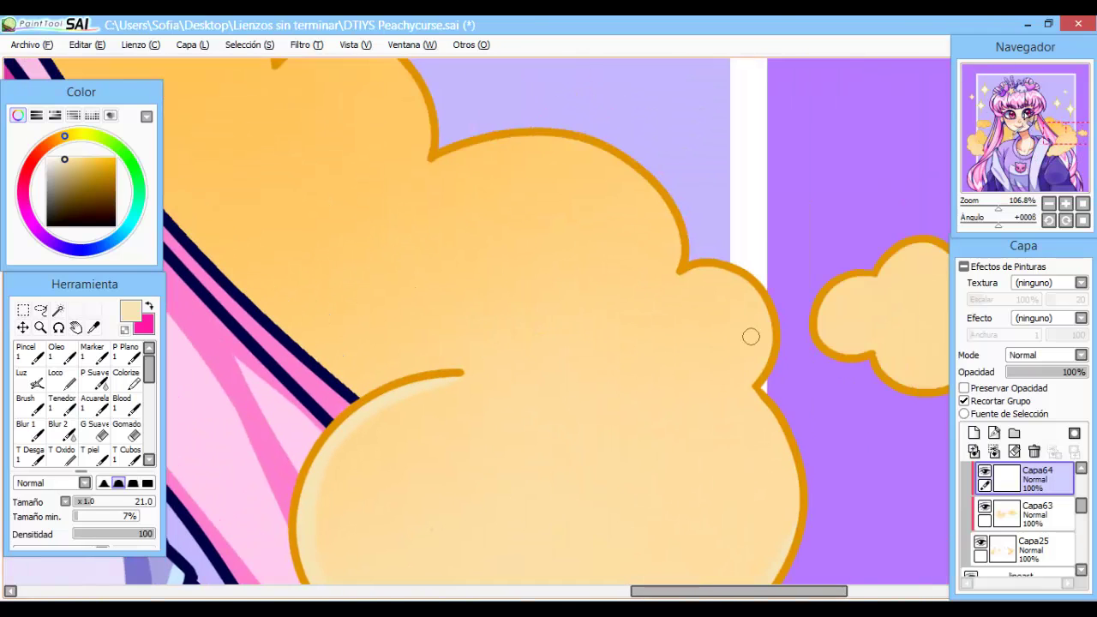
key("h")
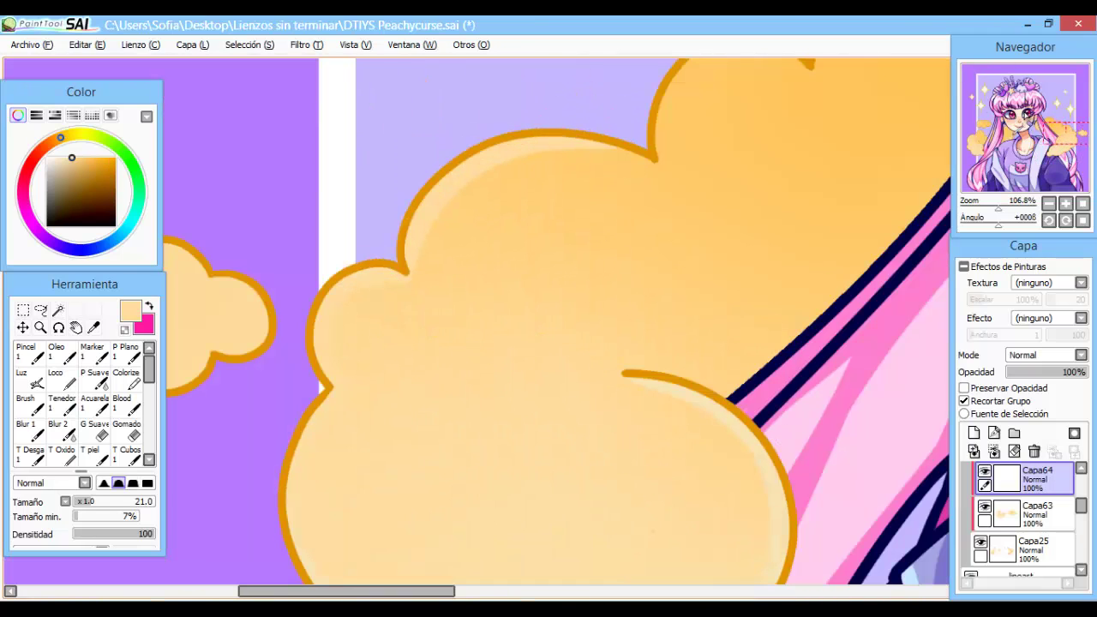
scroll(757, 299, "right", 2)
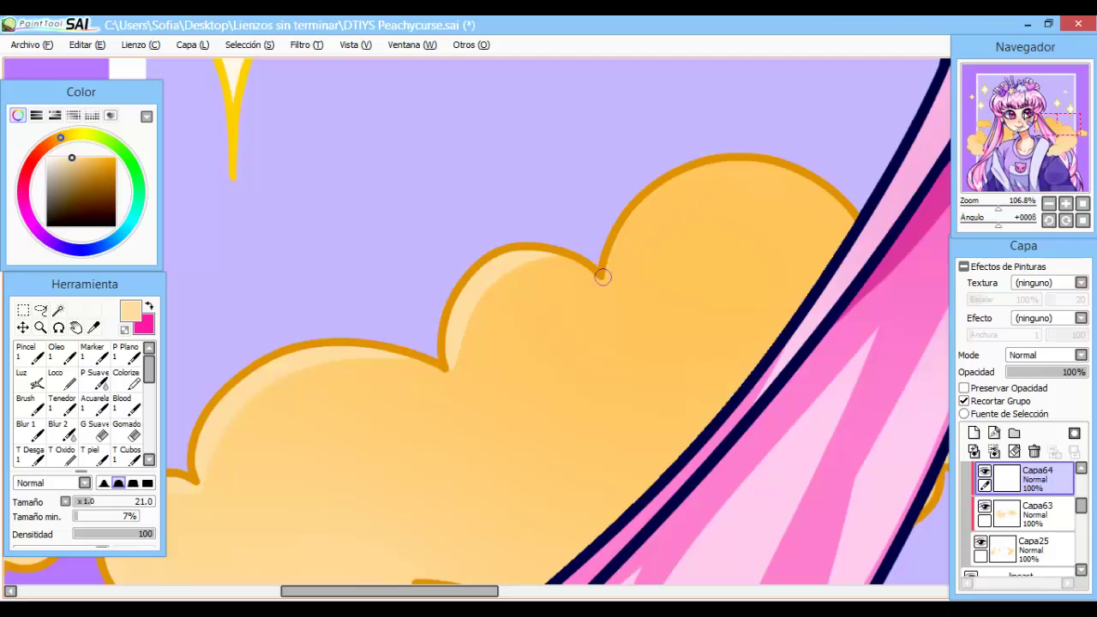
scroll(603, 276, "down", 5)
Add pale highlights along the edges of the small floating cloud above the large left cloud.
scroll(498, 288, "up", 4)
scroll(751, 273, "down", 3)
scroll(435, 260, "up", 3)
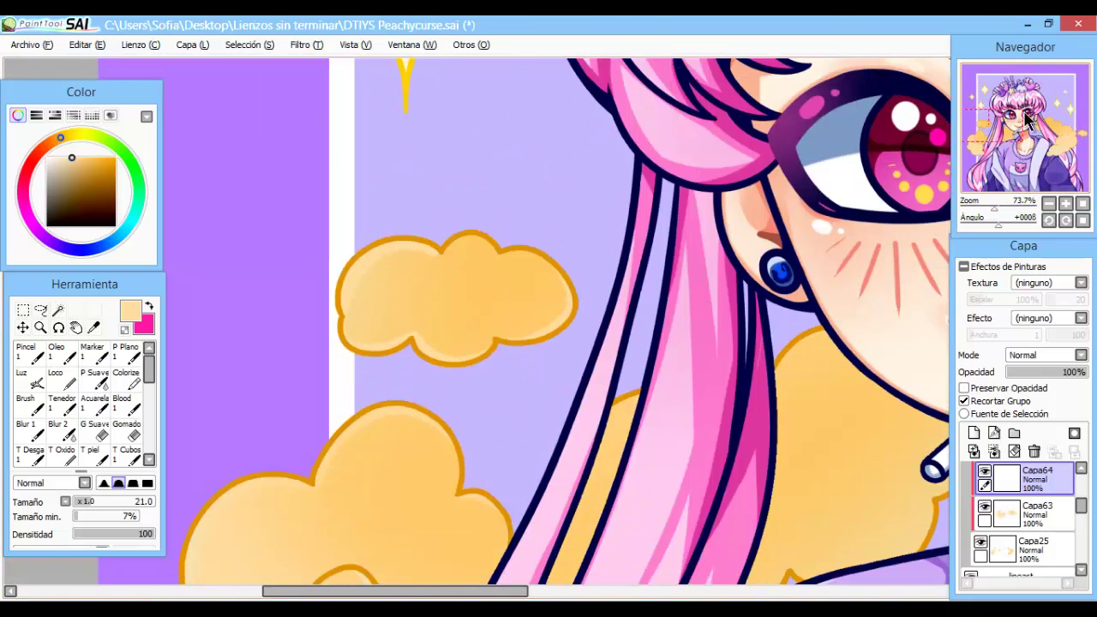
scroll(1029, 120, "down", 5)
scroll(1029, 120, "up", 3)
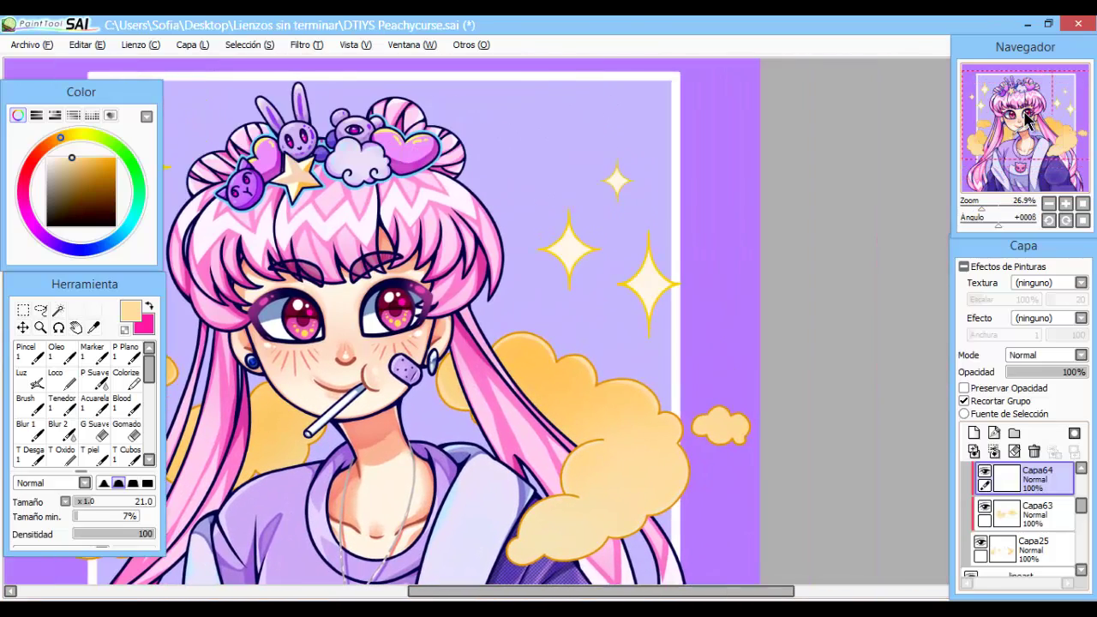
Paint a cyan glow around the stars to the right of the character on new layer Capa65 with the Luz brush at size 365.
scroll(1025, 515, "down", 3)
left_click(1028, 565)
scroll(524, 323, "up", 3)
left_click(29, 377)
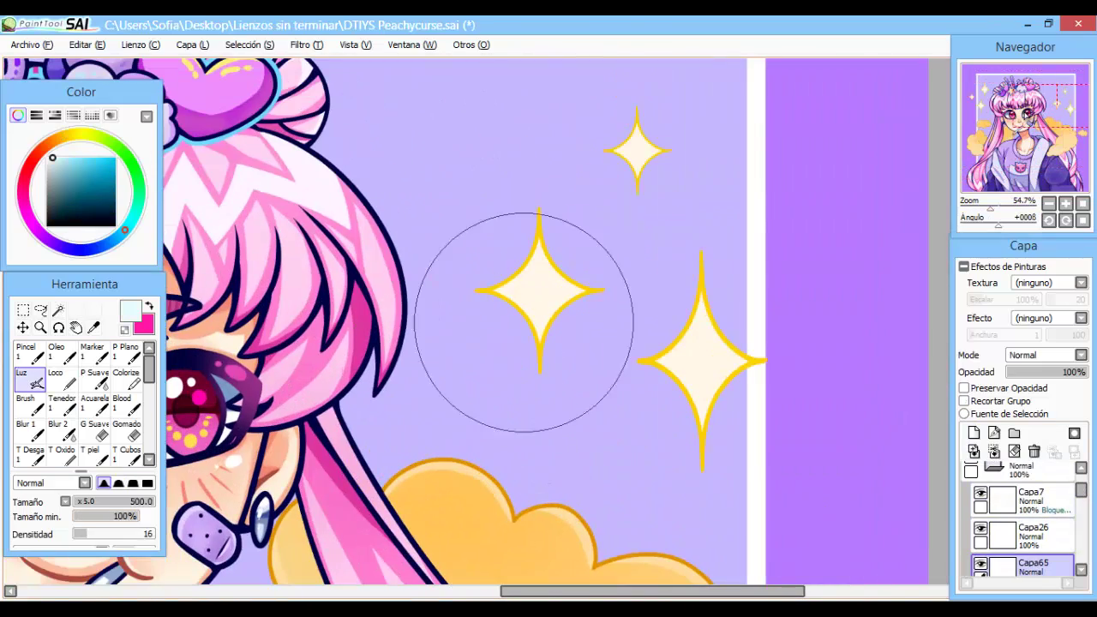
left_click_drag(558, 292, 527, 279)
scroll(603, 199, "down", 2)
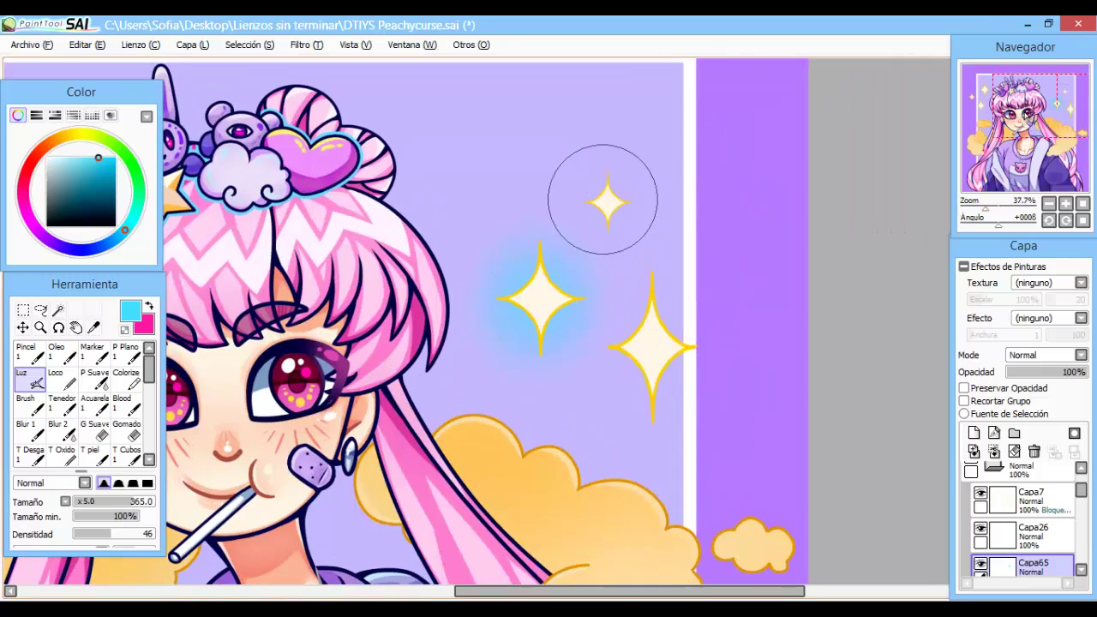
left_click_drag(638, 330, 673, 343)
Paint cyan glows around the stars to the left of the character with brush sizes 220 and 310, and save the file.
left_click_drag(129, 501, 110, 502)
scroll(366, 263, "left", 10)
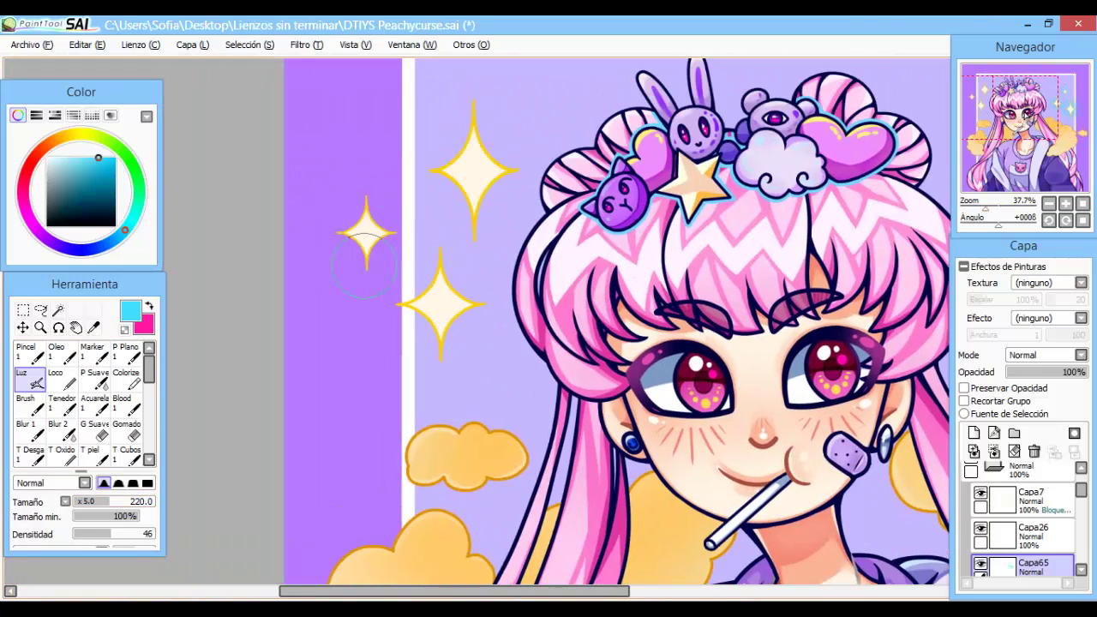
left_click_drag(365, 257, 369, 233)
left_click_drag(433, 296, 445, 311)
scroll(1029, 121, "down", 3)
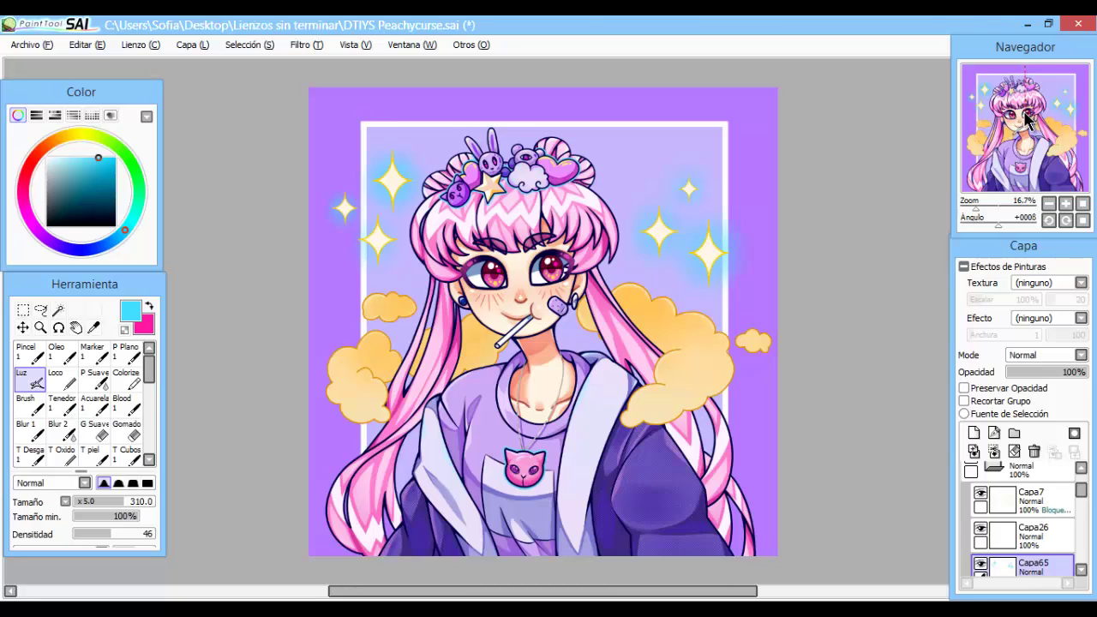
key("ctrl+s")
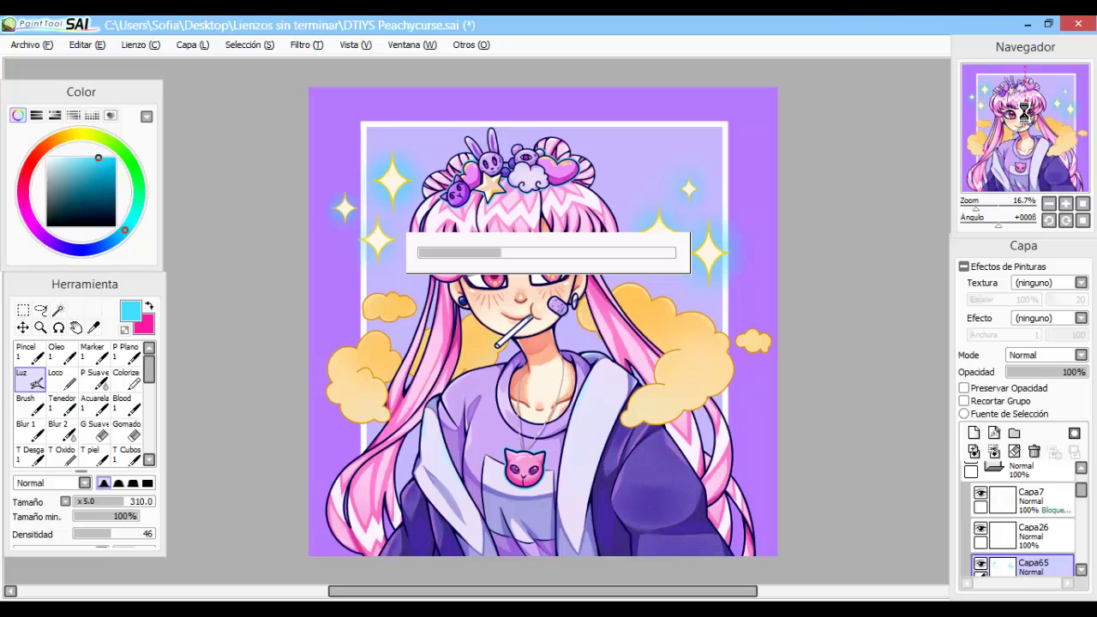
Handwrite the artist's signature in cyan near the jacket's lower edge on a new top layer, Capa66.
left_click_drag(1024, 112, 1029, 120)
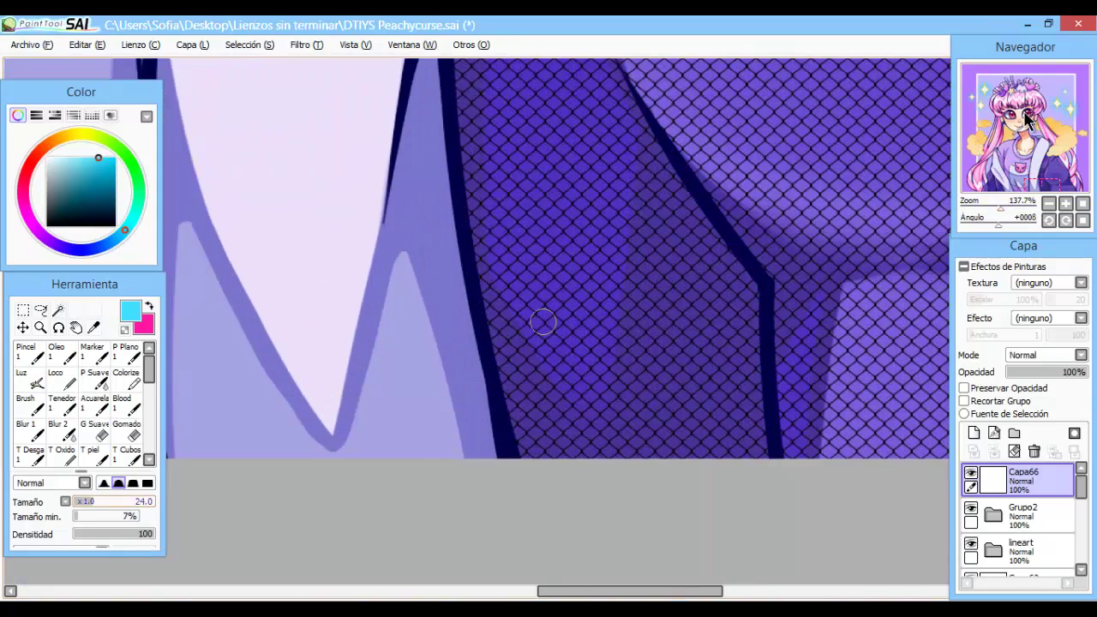
mouse_move(543, 322)
left_mouse_down()
mouse_move(619, 405)
mouse_move(647, 378)
mouse_move(845, 386)
mouse_move(892, 364)
left_mouse_up()
Apply the Borde effect with width 3 to the signature layer, and enlarge the signature and move it slightly right along the jacket.
left_click(1047, 318)
left_click(1037, 343)
scroll(1029, 121, "down", 6)
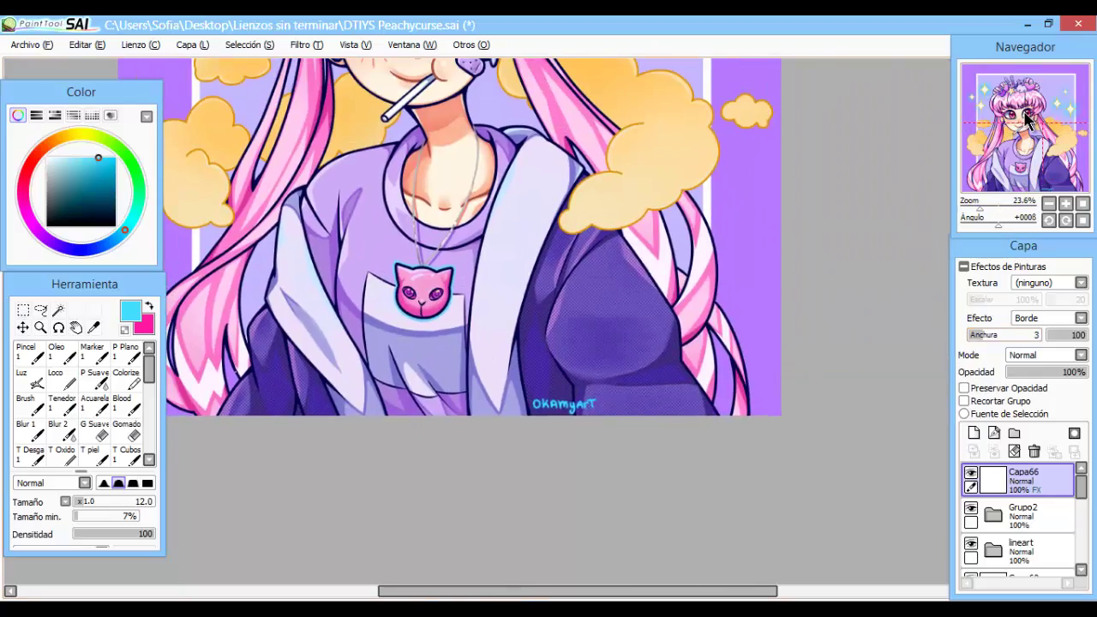
key("ctrl+t")
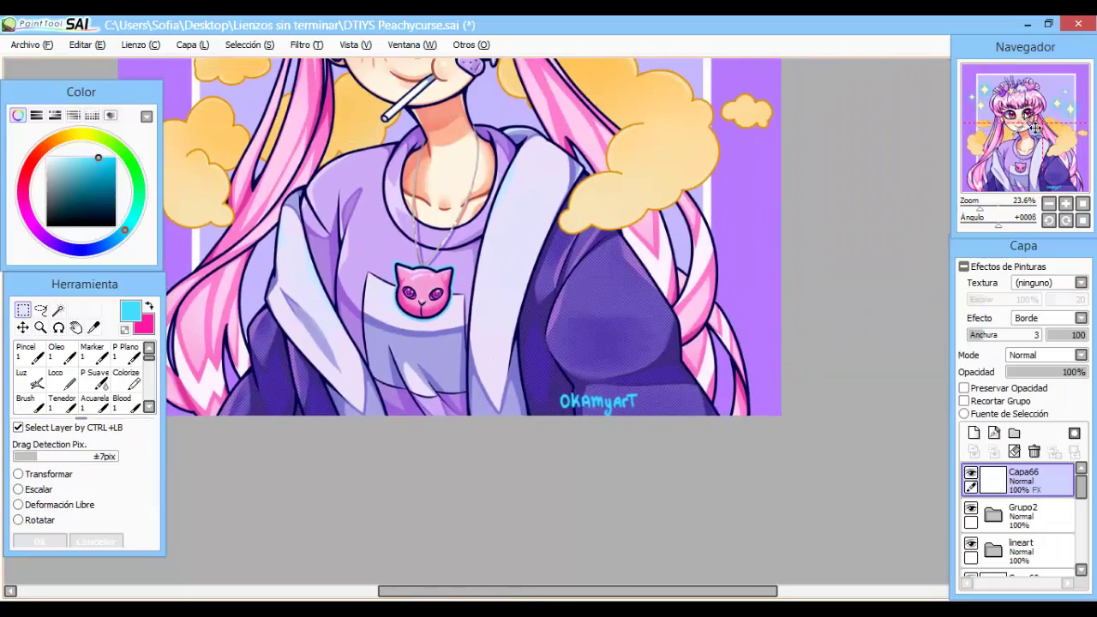